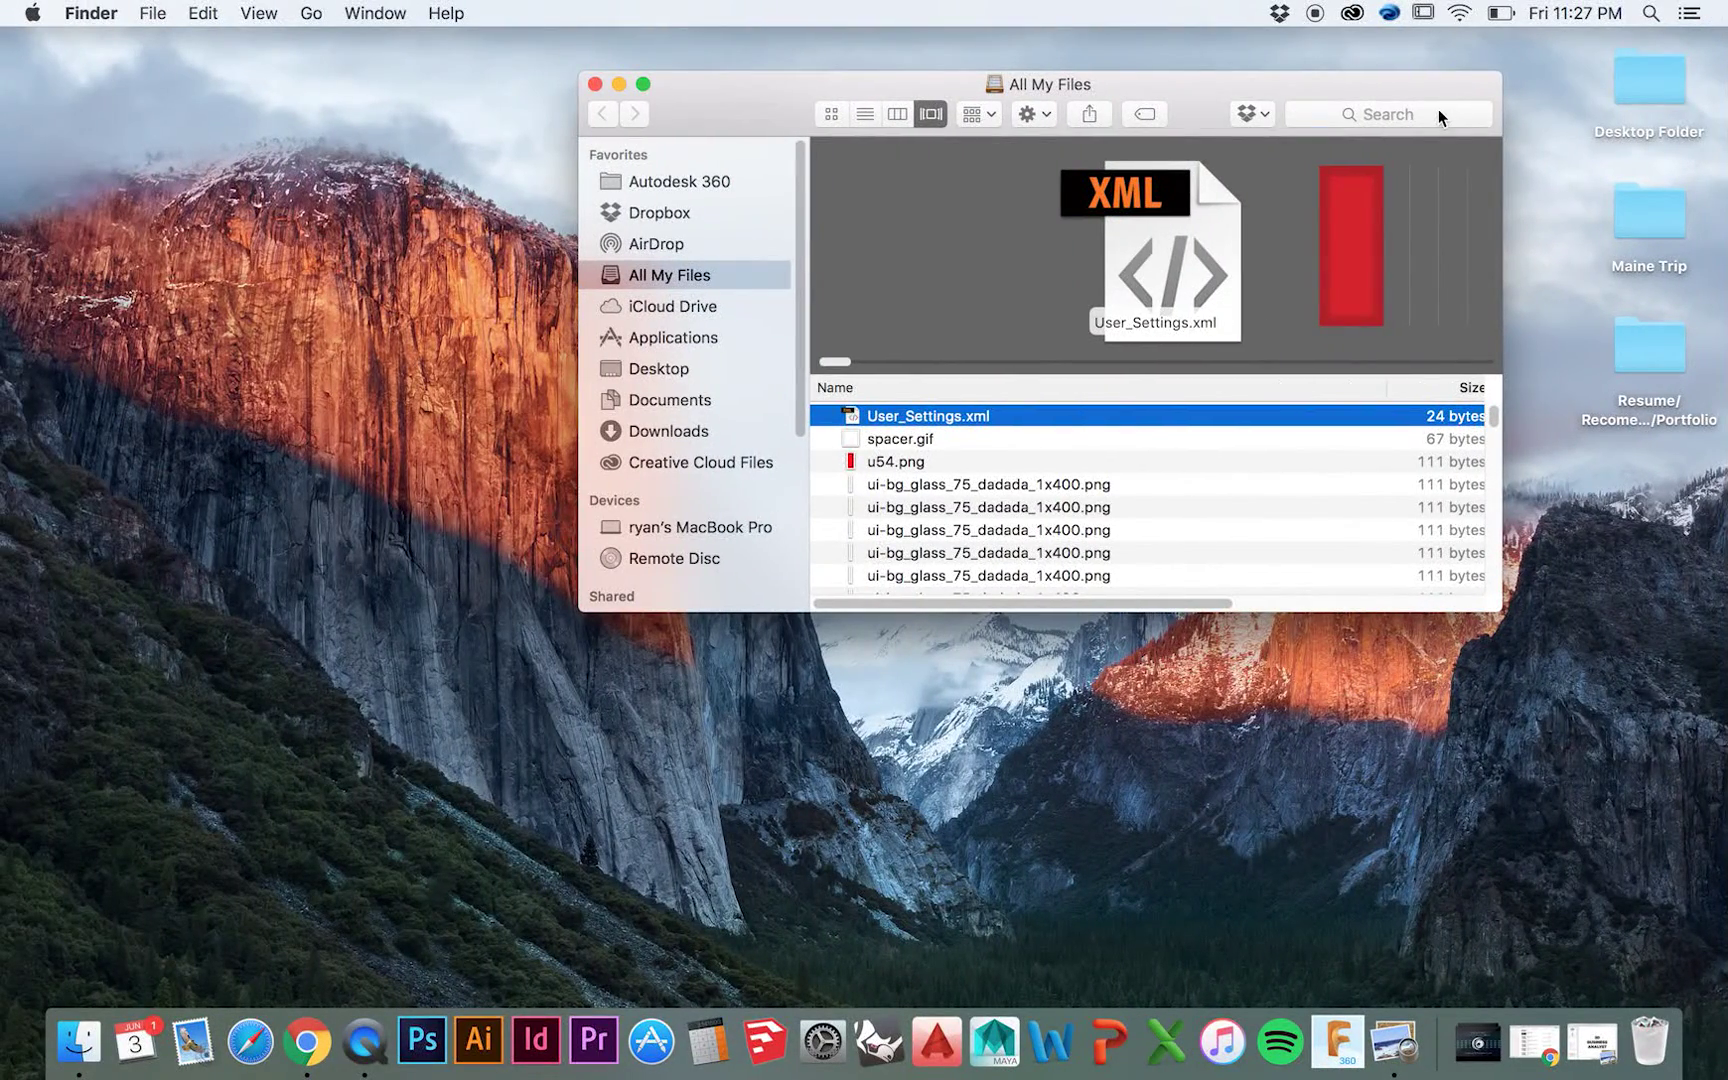
# - Search Finder for 'fillet.3dm' and open the first Fillet.3dm result in Rhino
pyautogui.click(1438, 111)
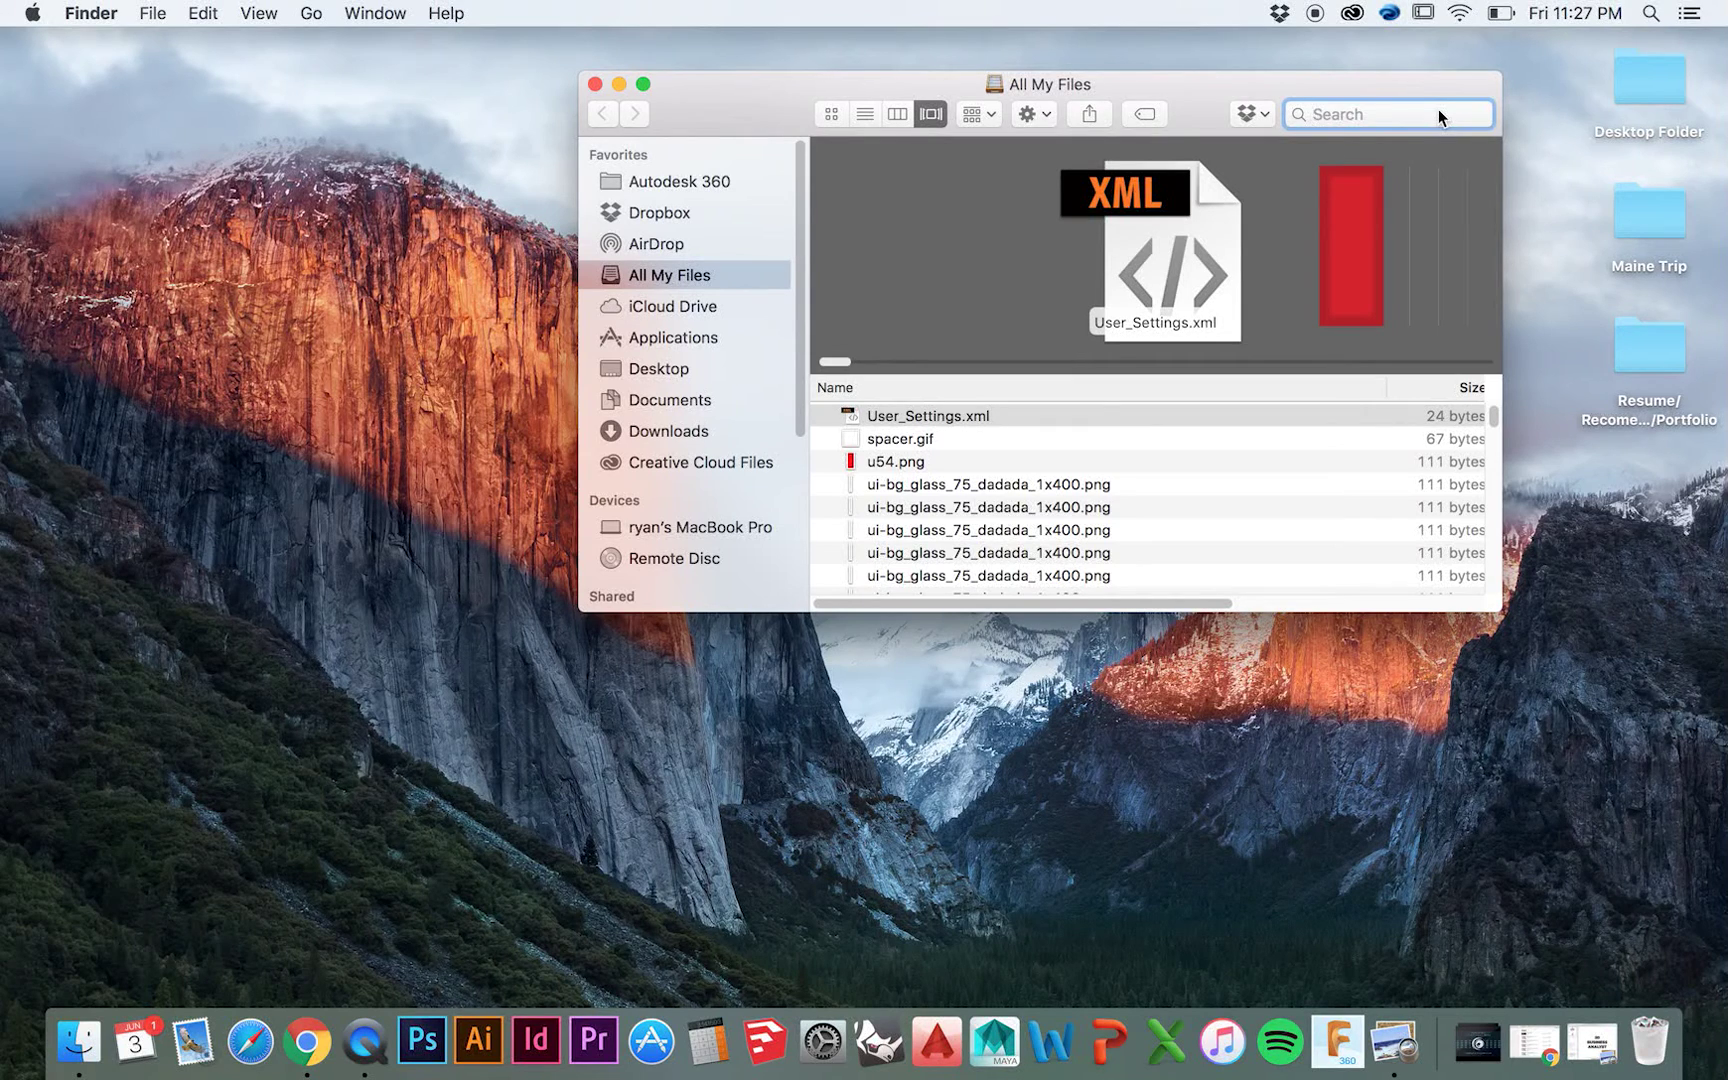
pyautogui.write('fill')
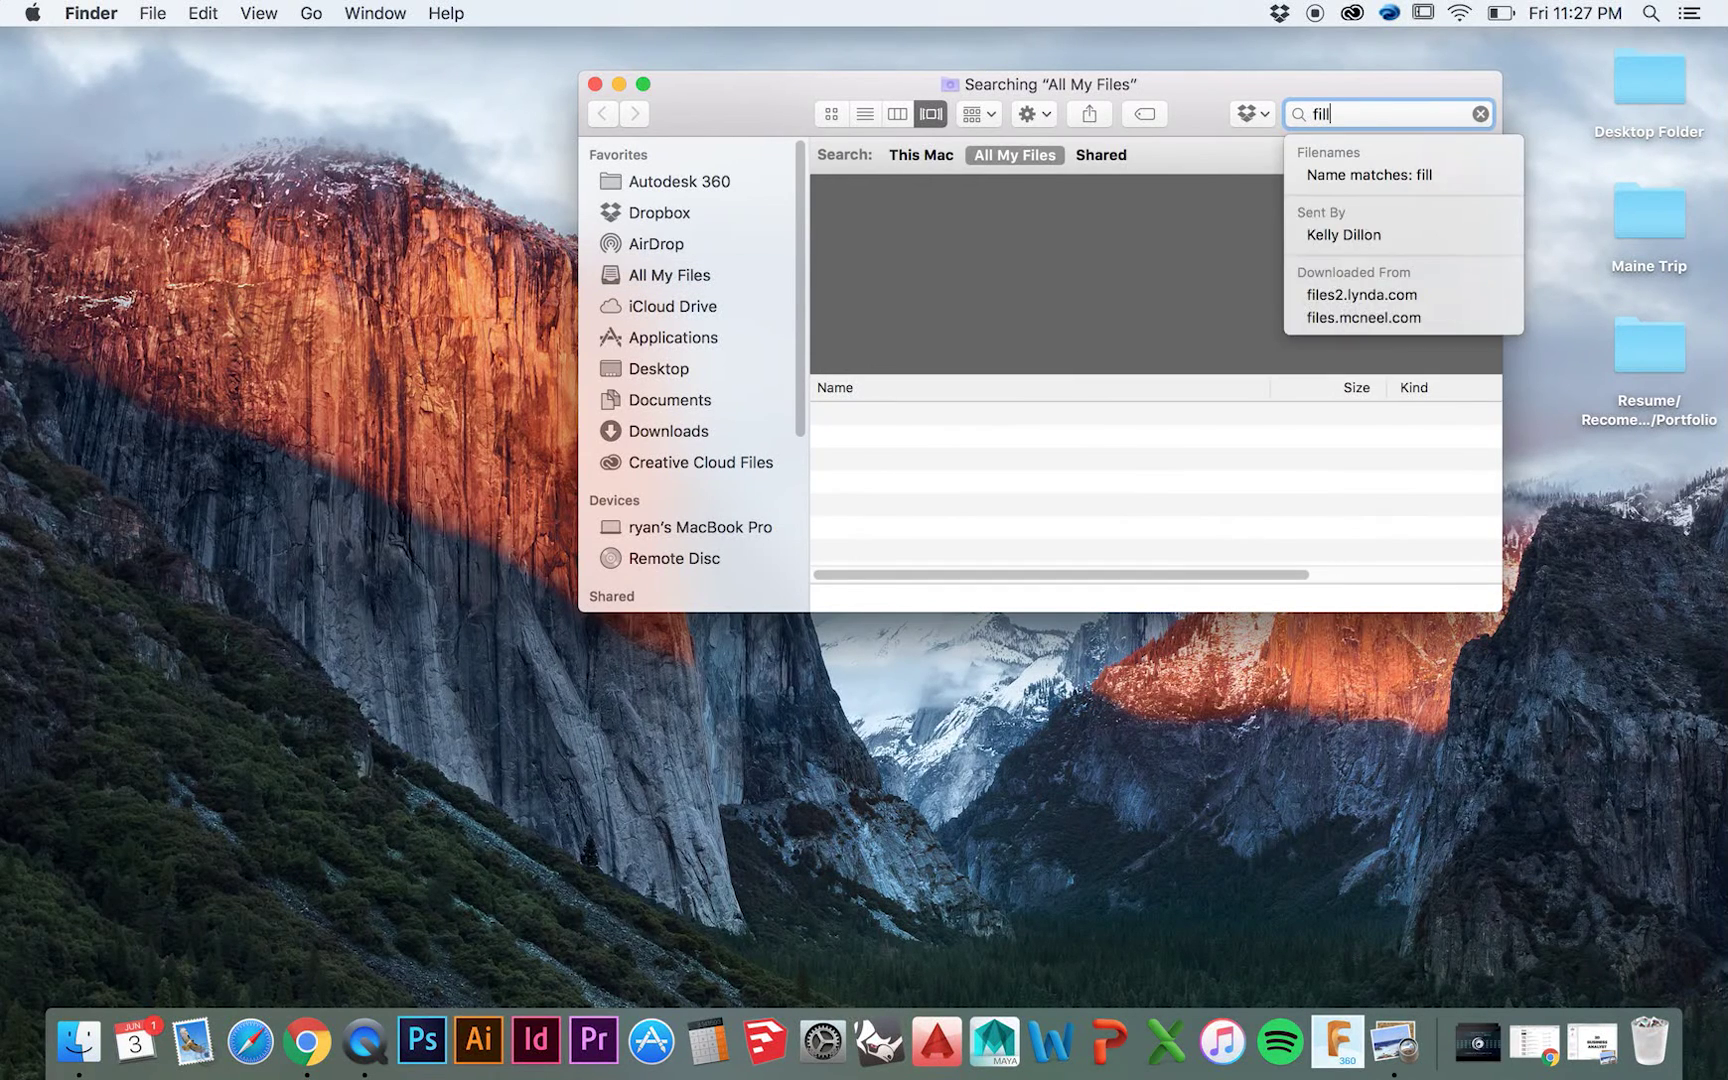
pyautogui.write('et')
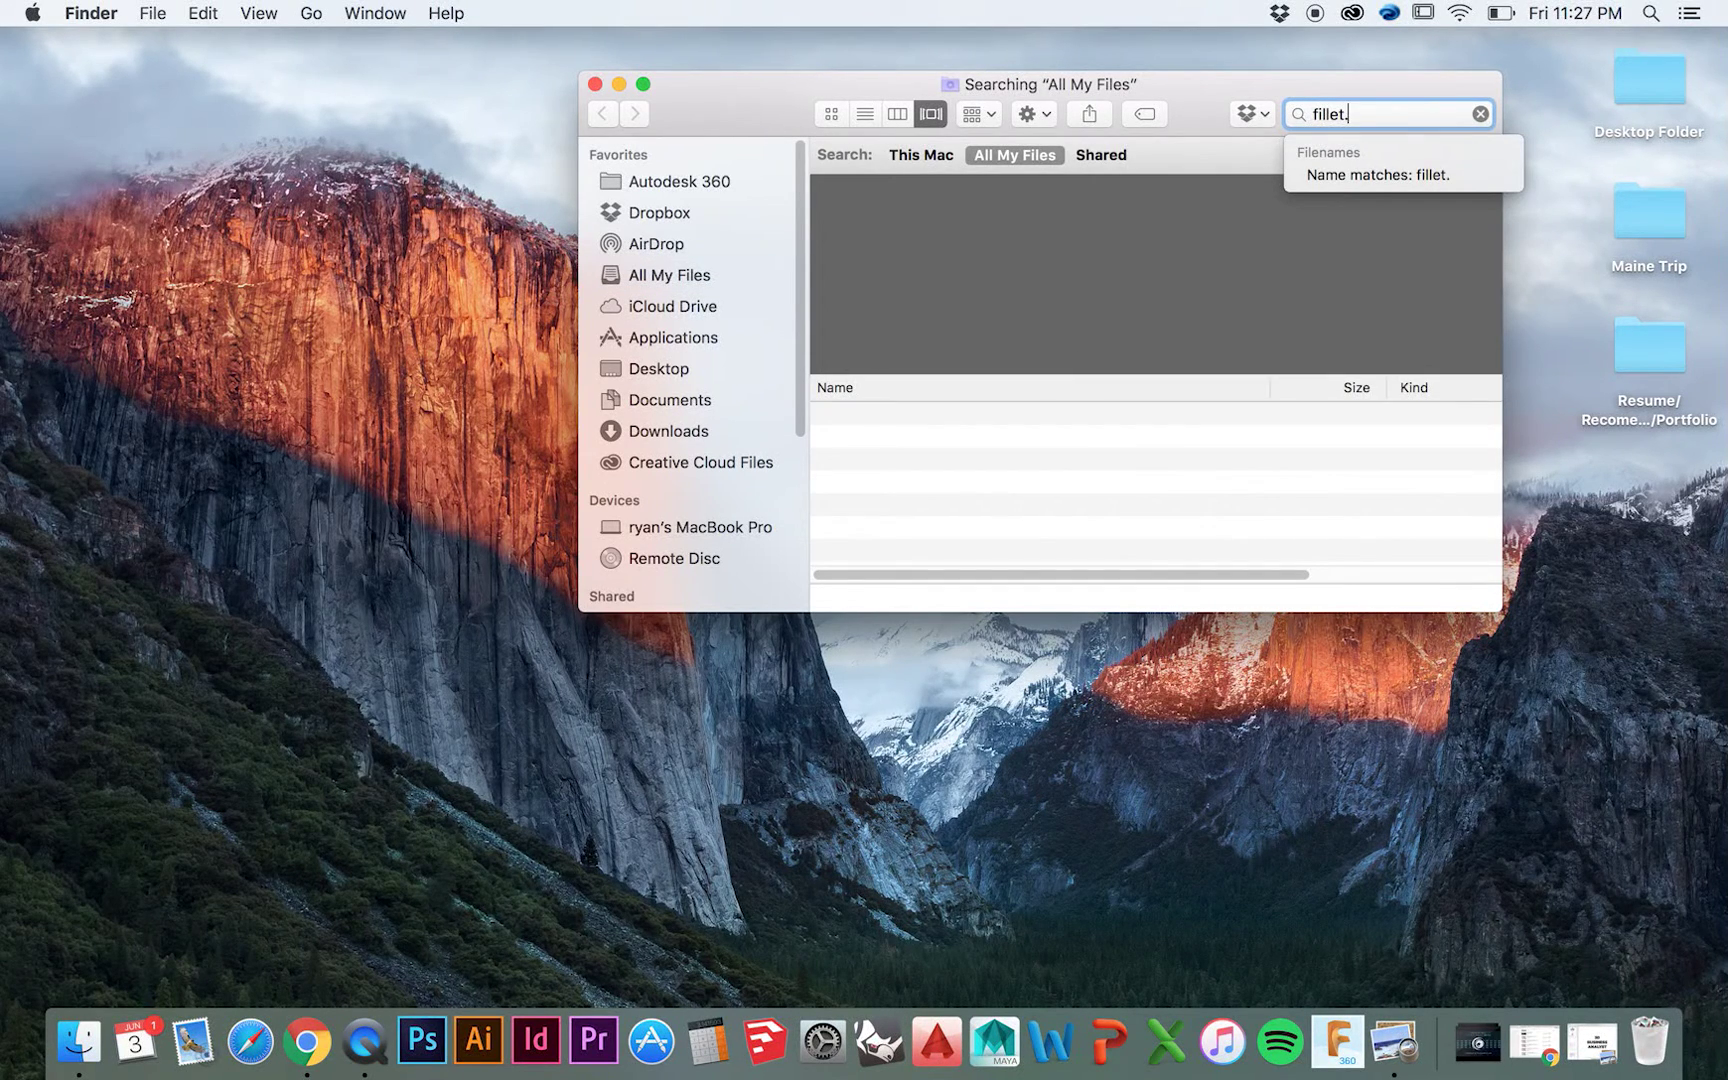
pyautogui.write('.3dm')
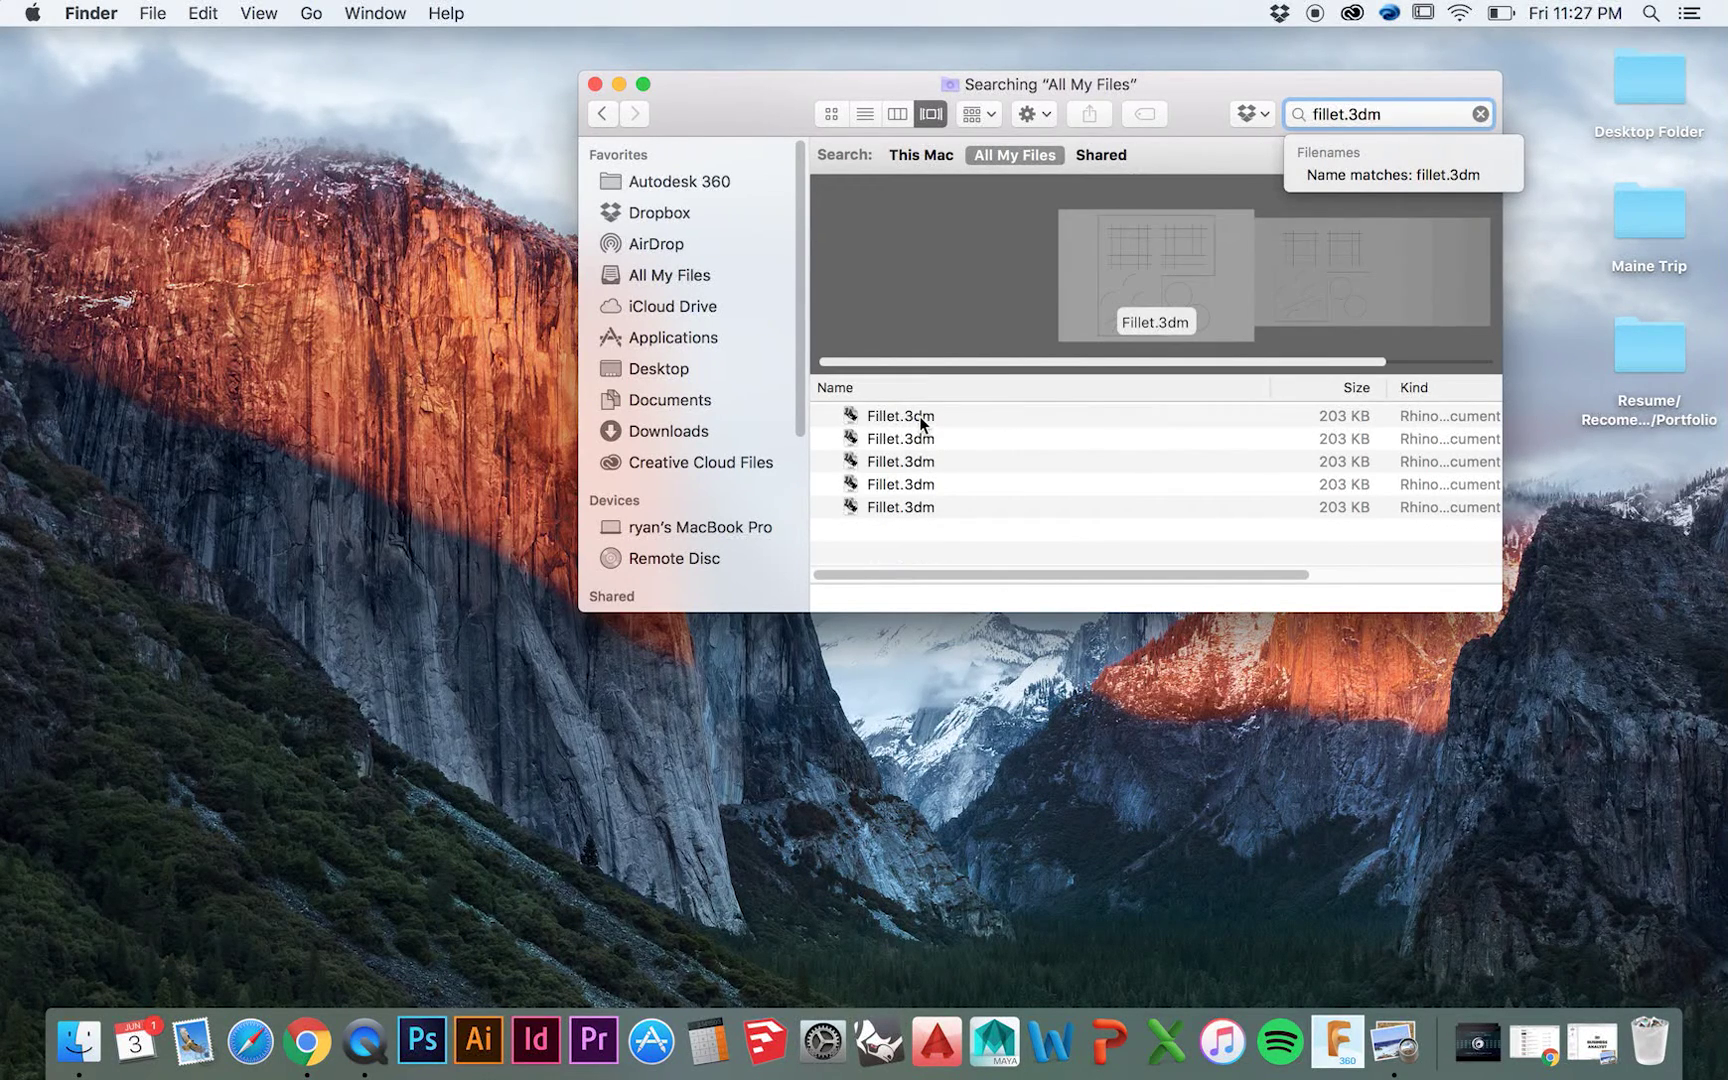
pyautogui.doubleClick(919, 416)
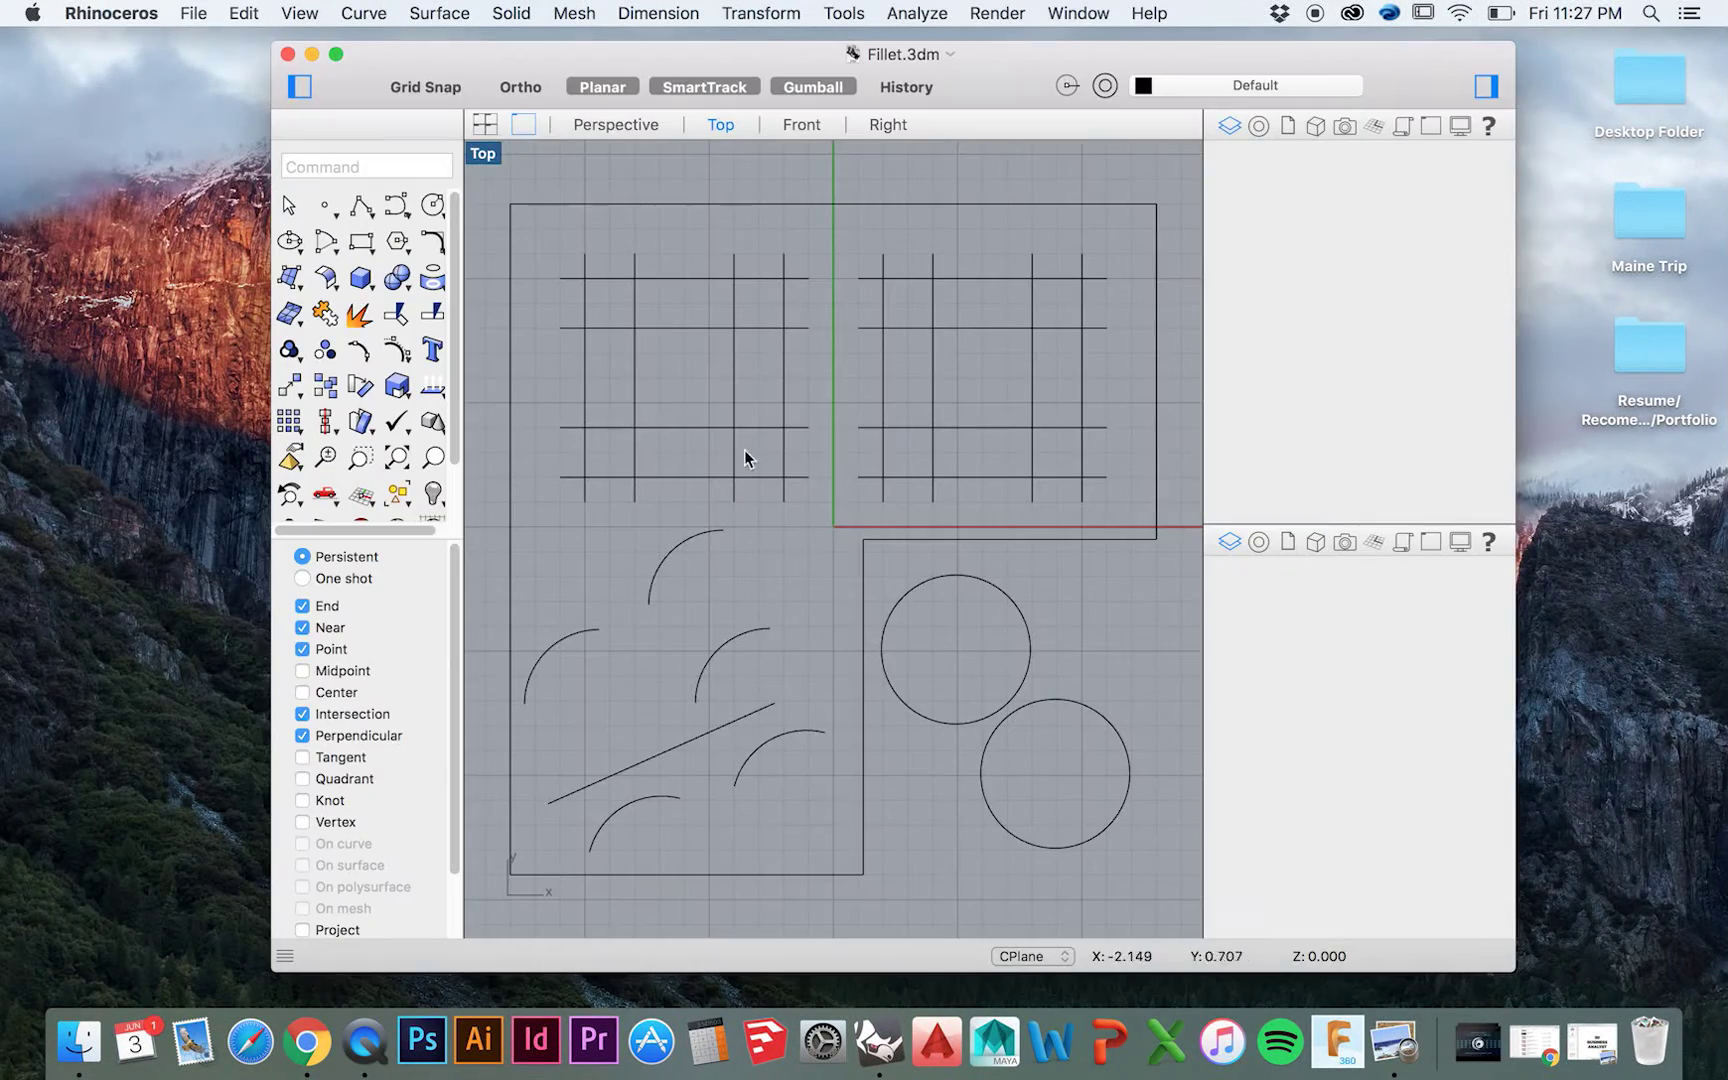
# - Switch the Rhino window showing Fillet.3dm to full-screen mode
pyautogui.click(336, 52)
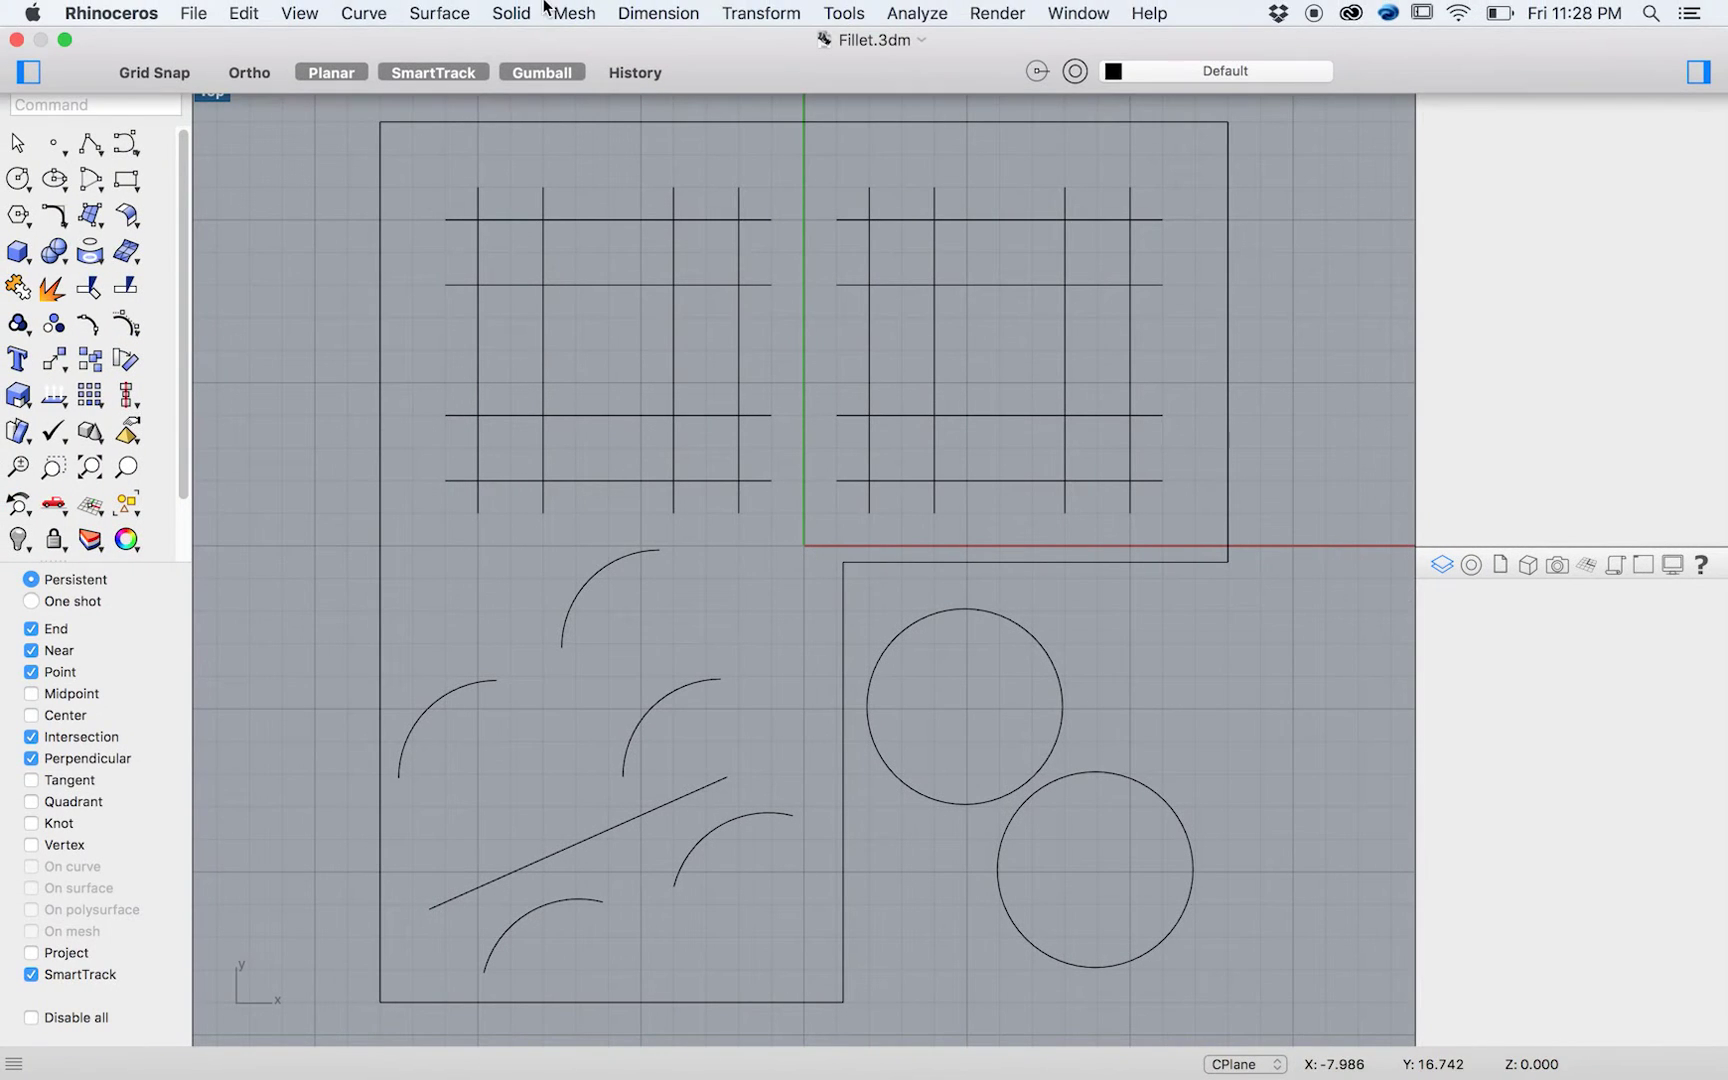
# - Use Curve > Connect Curves to join the top-left and right-hand grid line corners
pyautogui.click(366, 14)
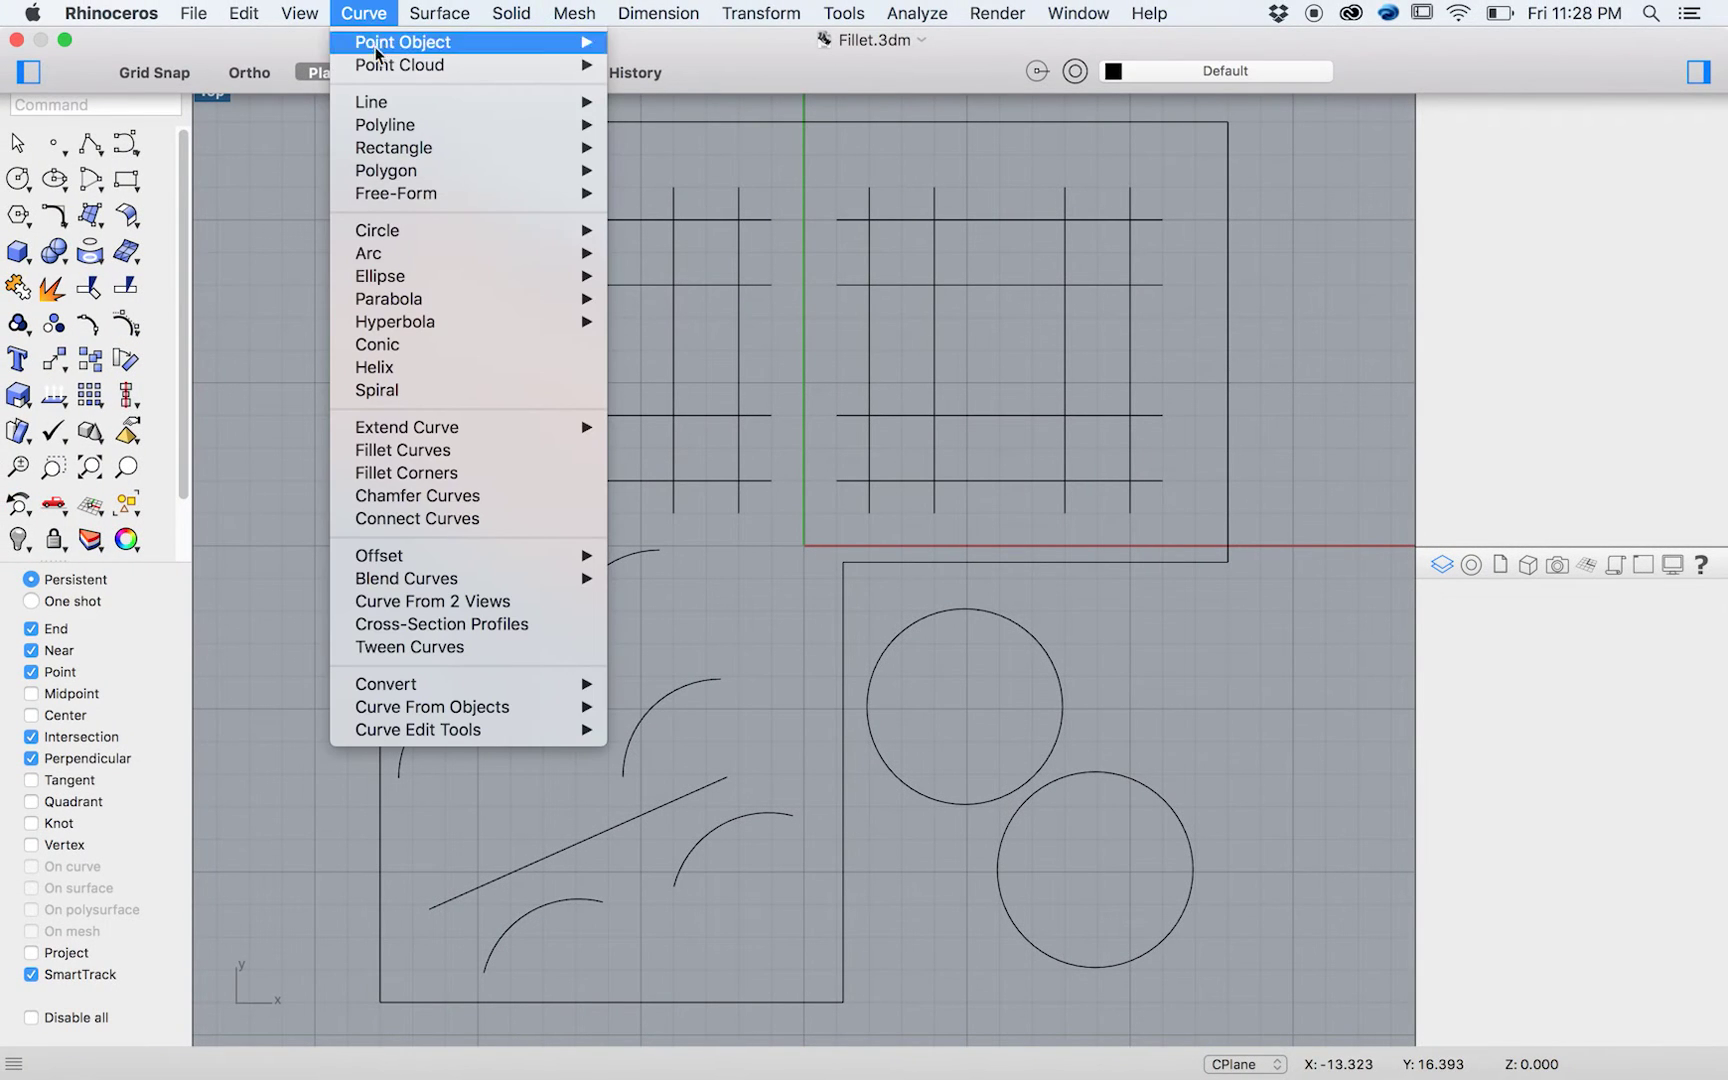
pyautogui.moveTo(409, 306)
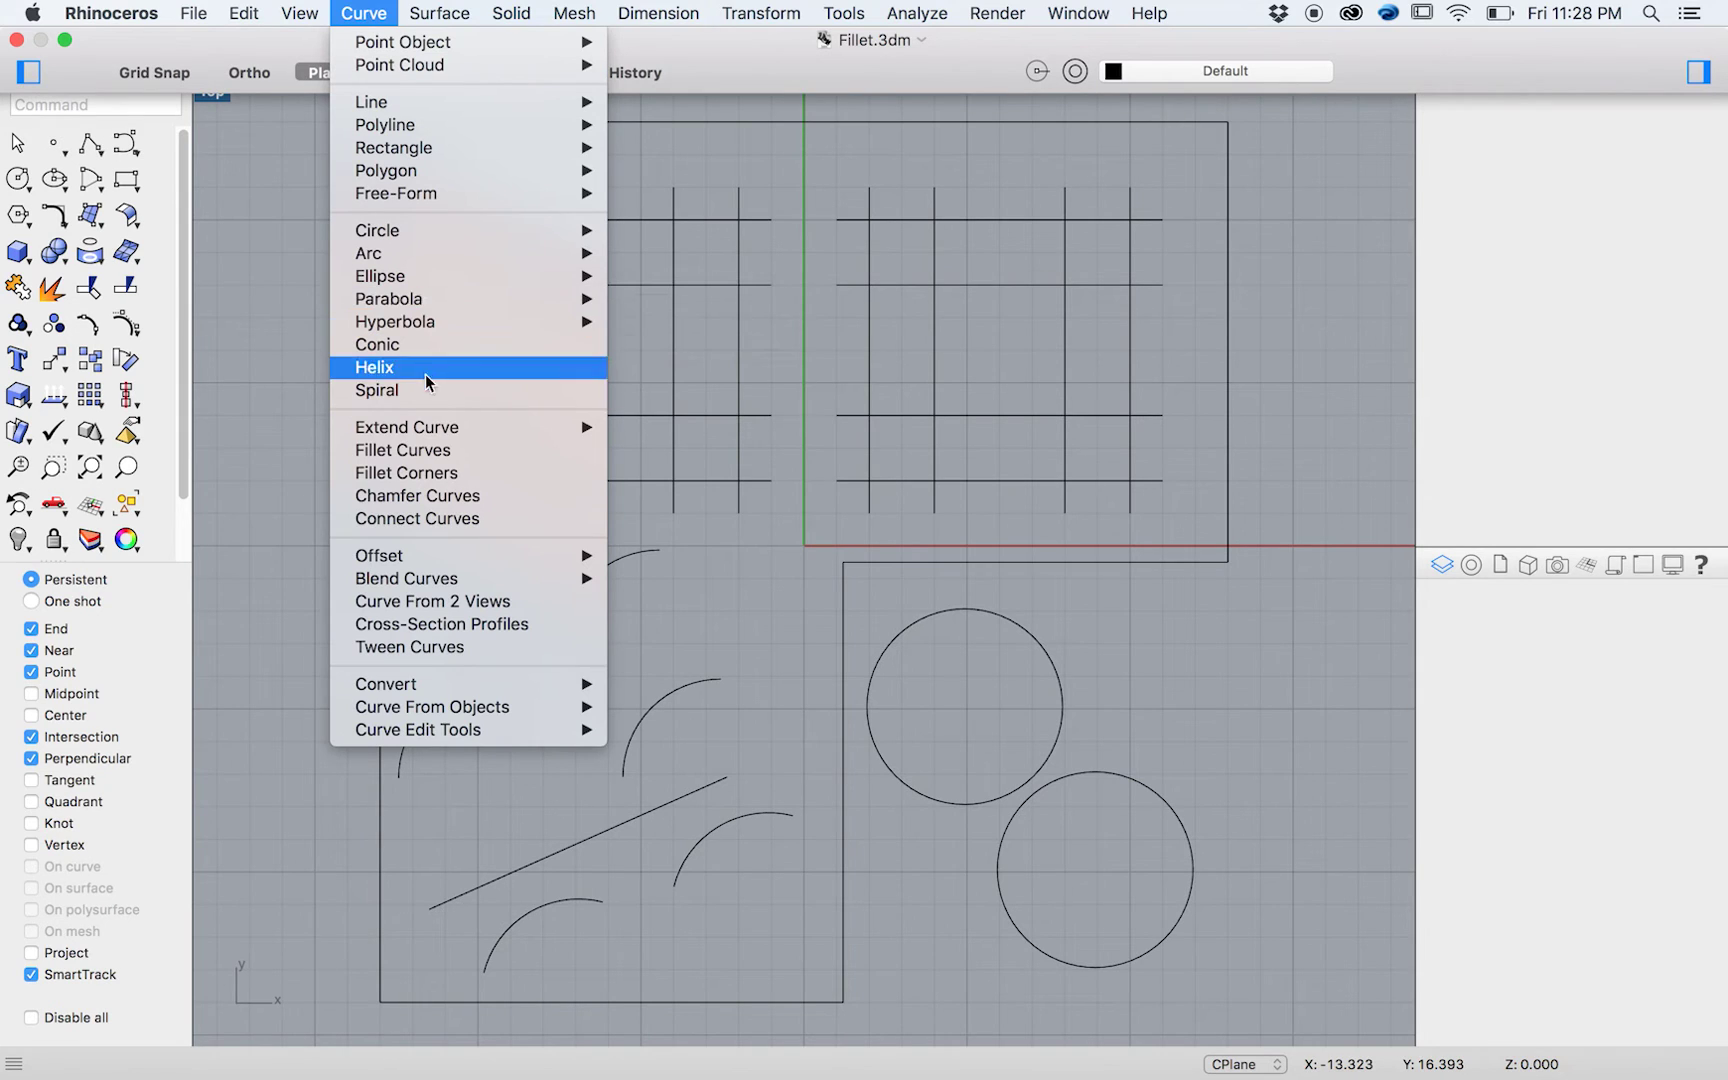
pyautogui.click(460, 519)
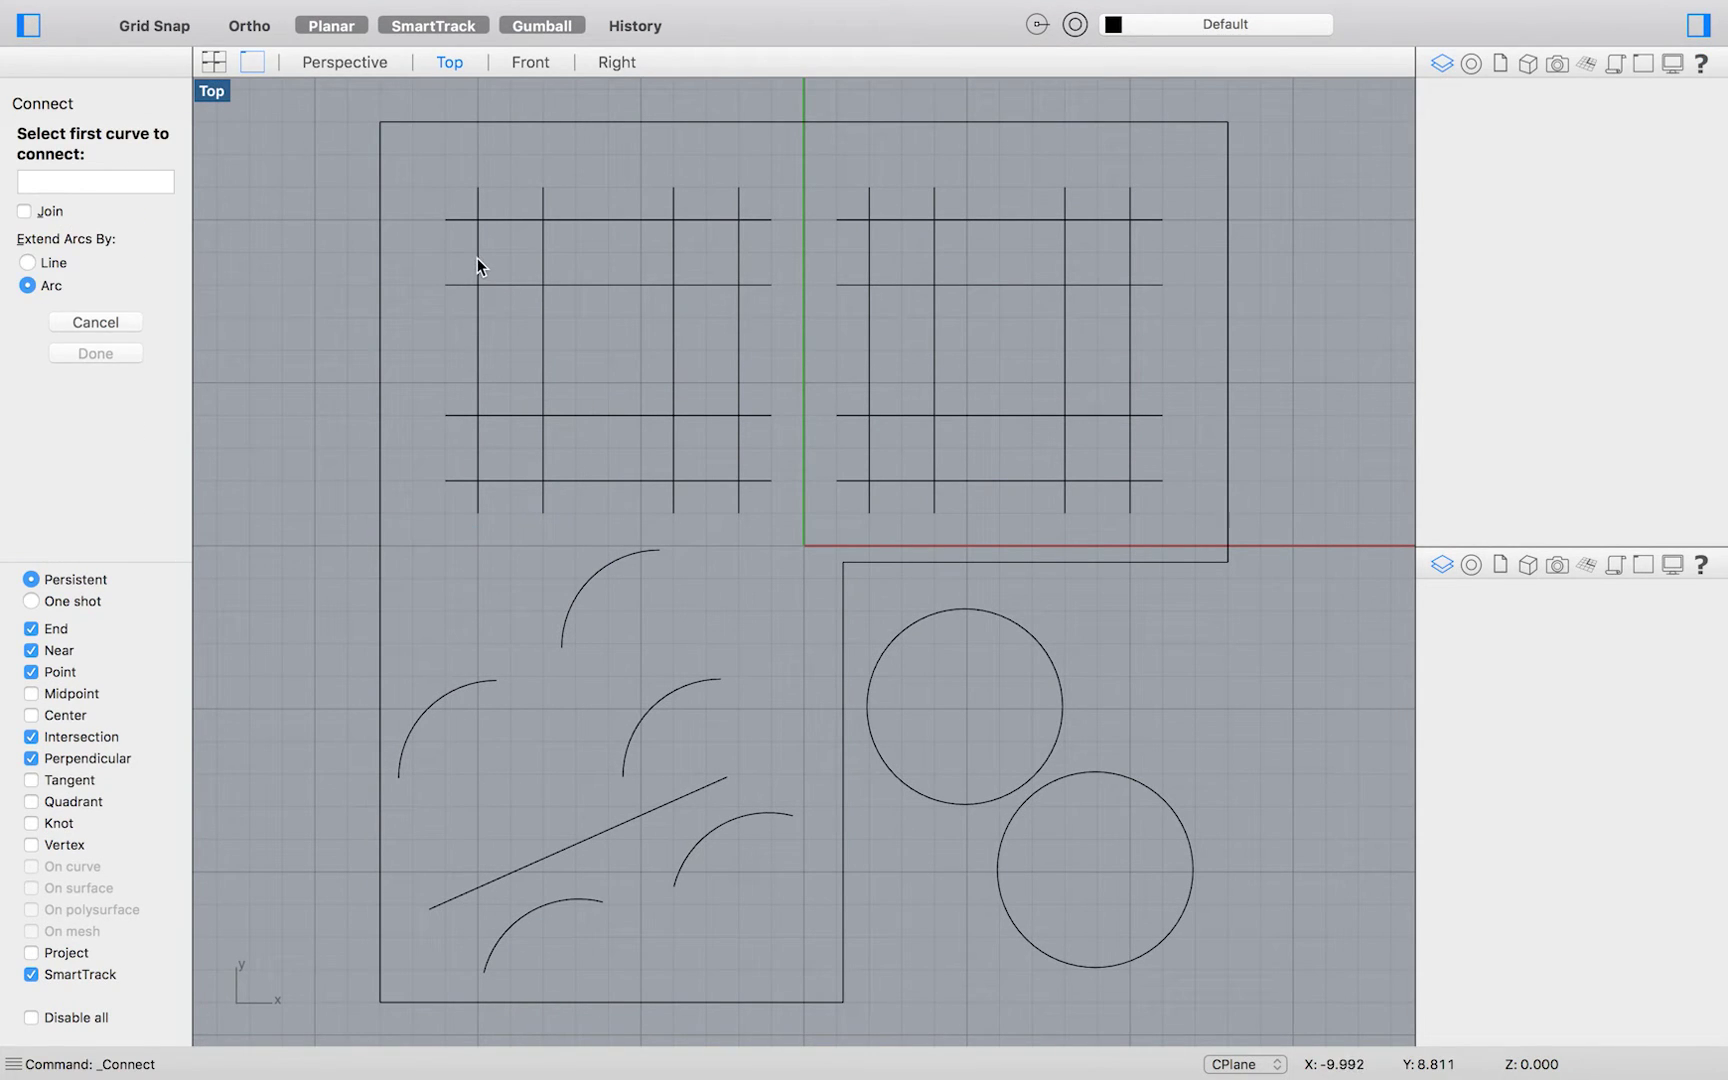
pyautogui.click(477, 258)
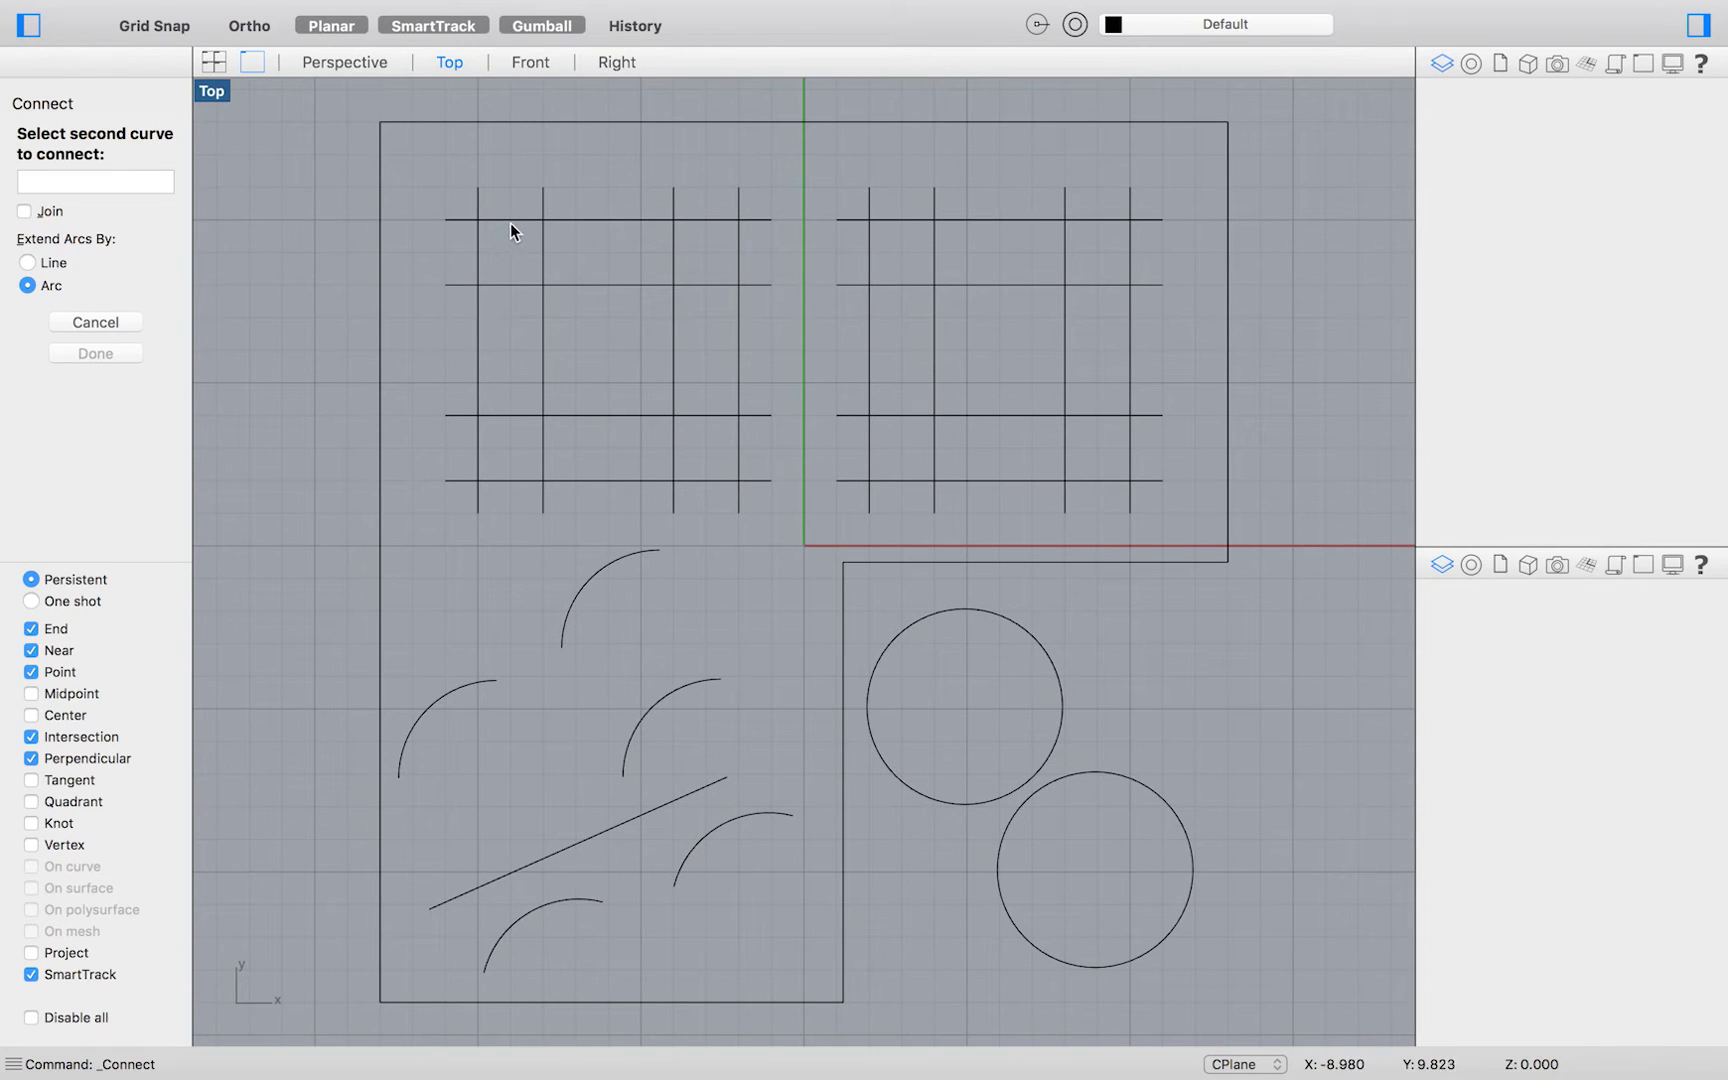
pyautogui.click(510, 221)
pyautogui.click(716, 478)
# - Repeat Connect Curves to close the bottom-left corner and select the right edge
pyautogui.rightClick(316, 478)
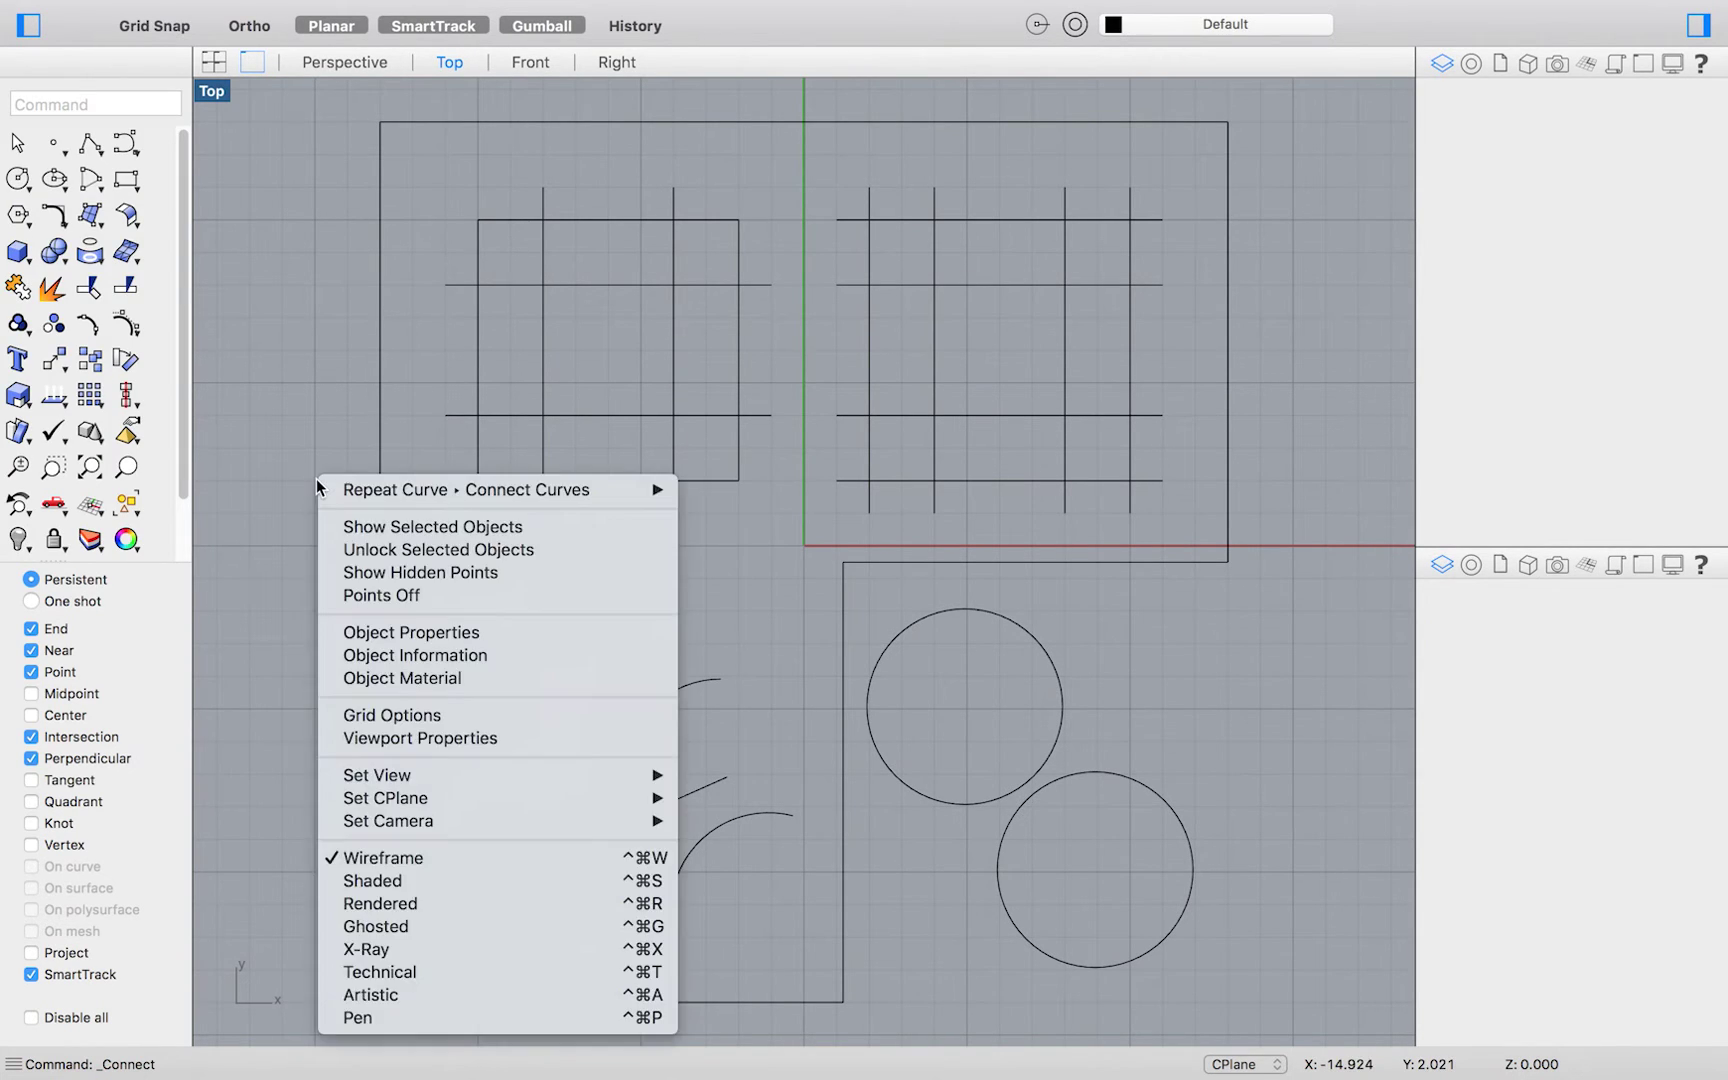
pyautogui.click(471, 486)
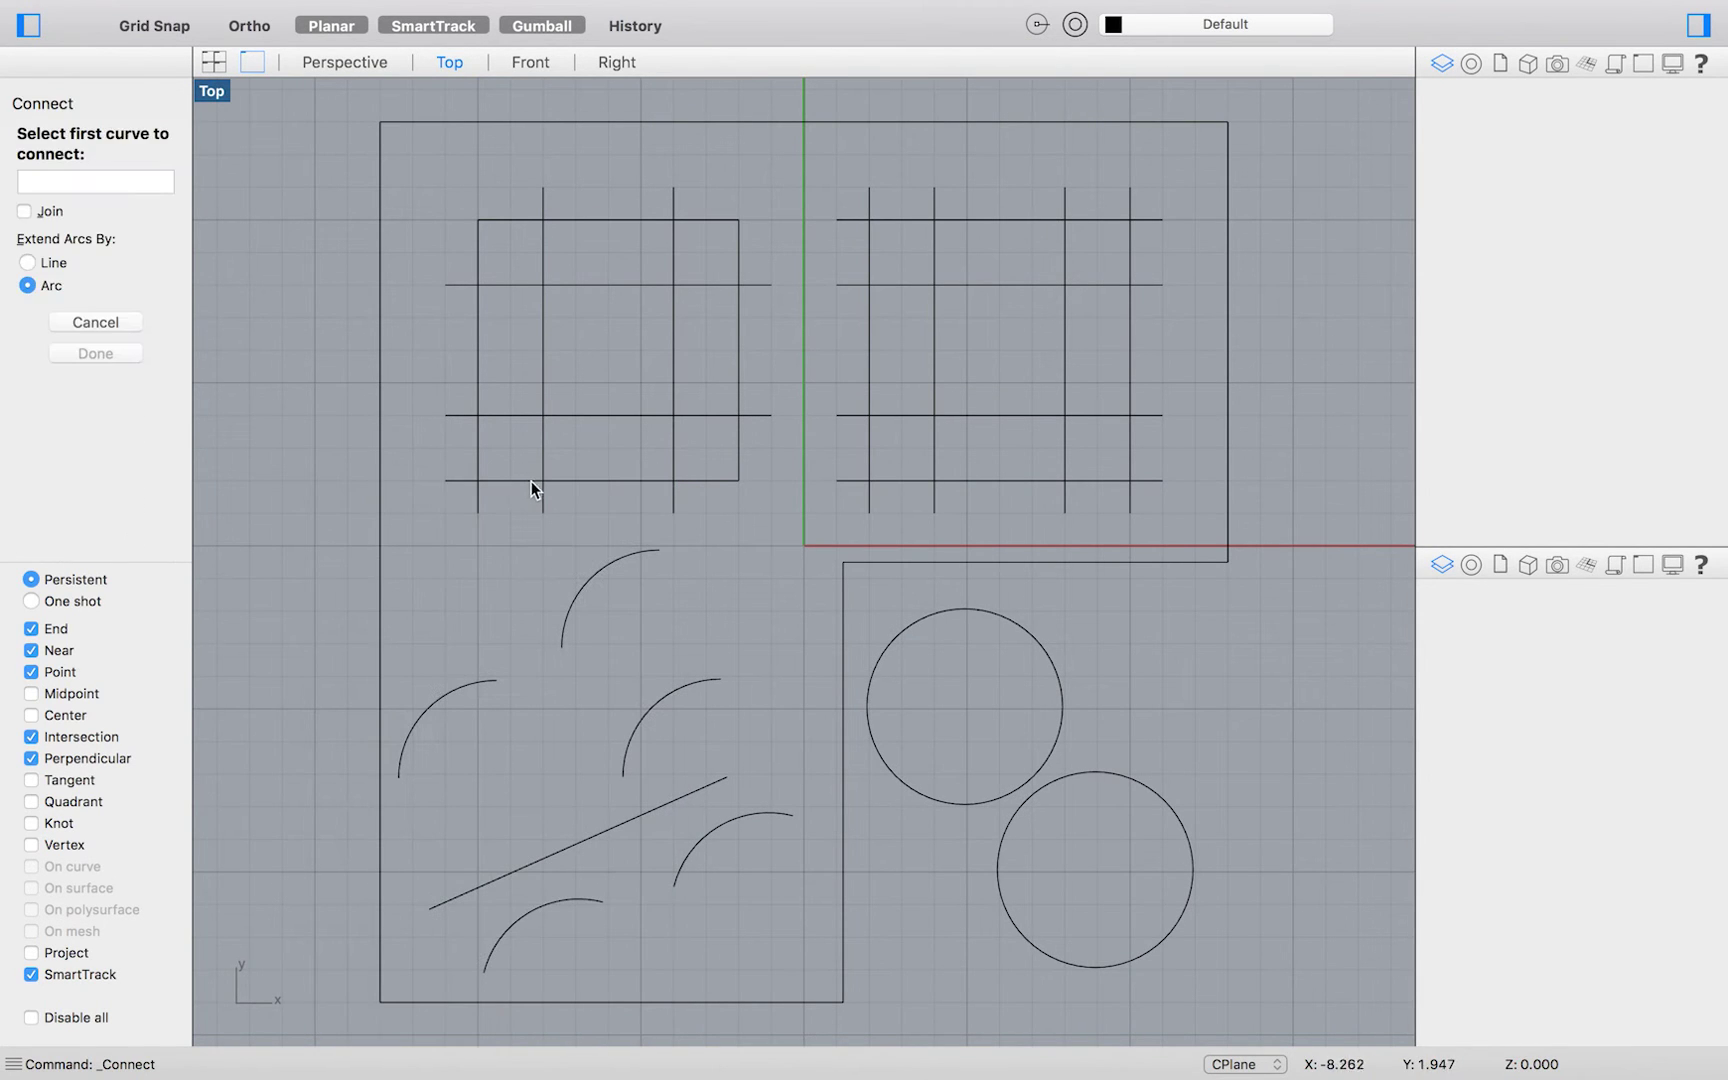
pyautogui.click(526, 482)
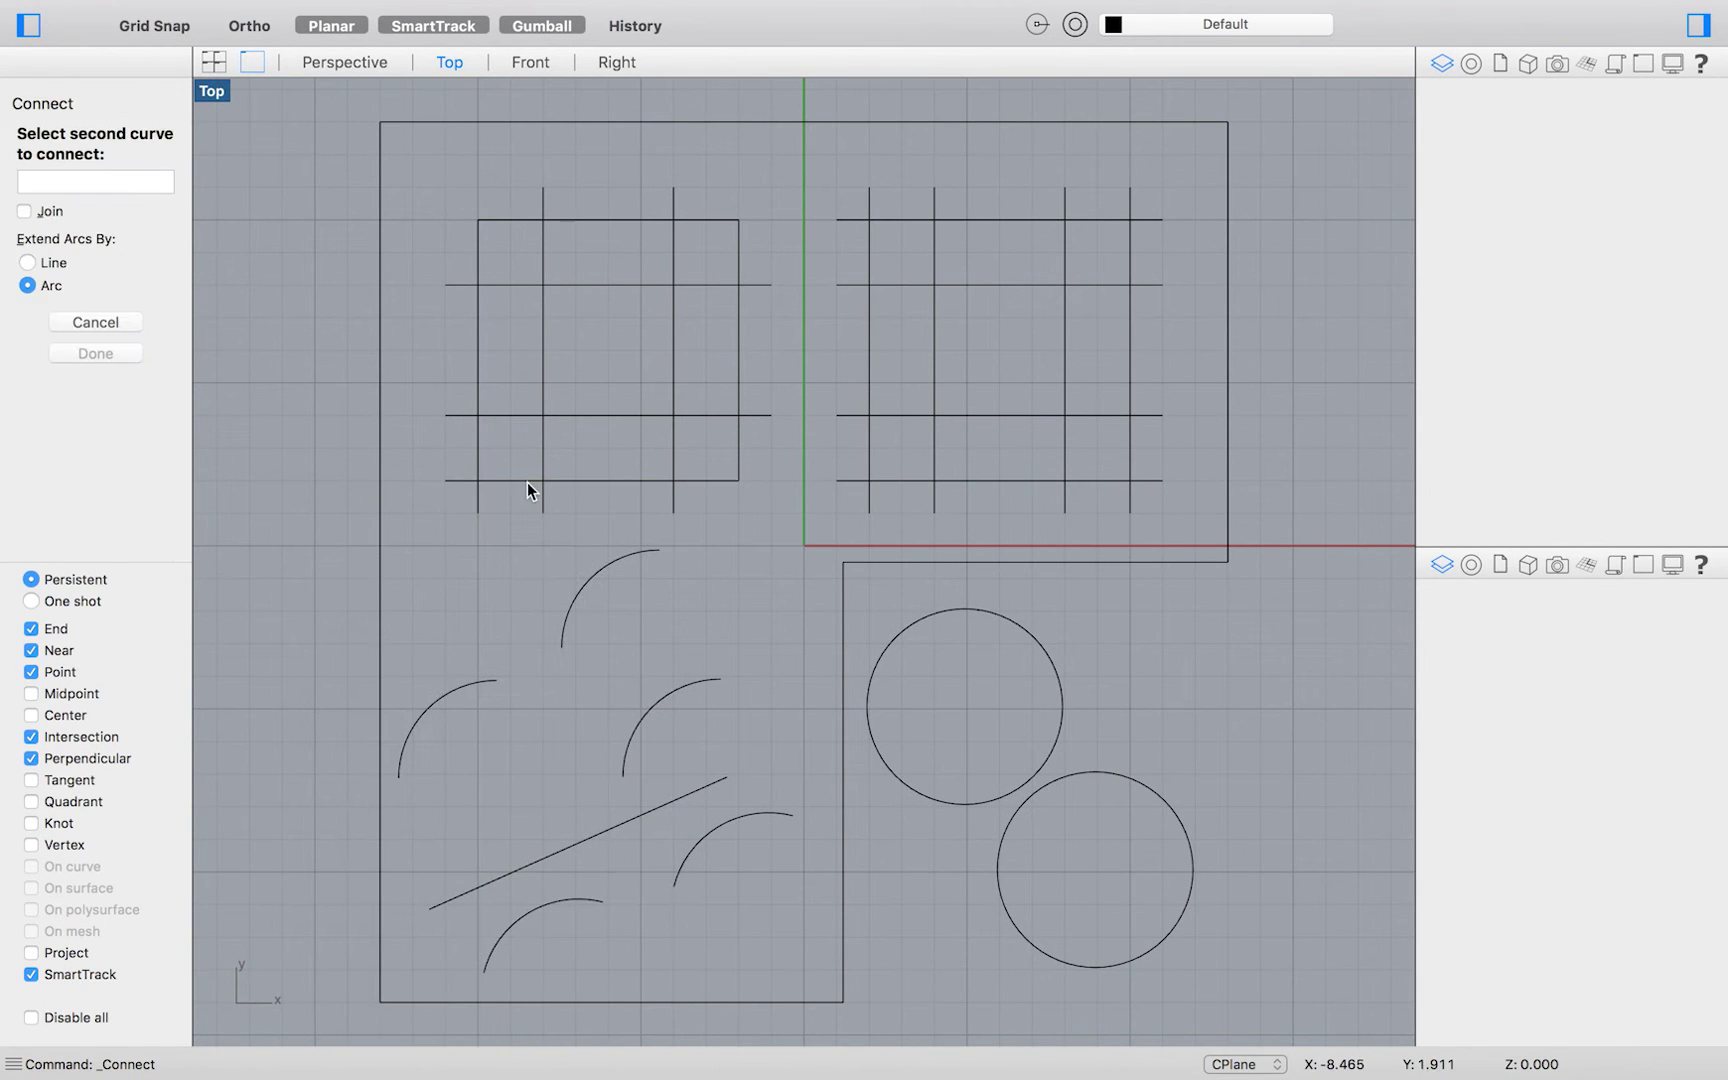
pyautogui.click(479, 465)
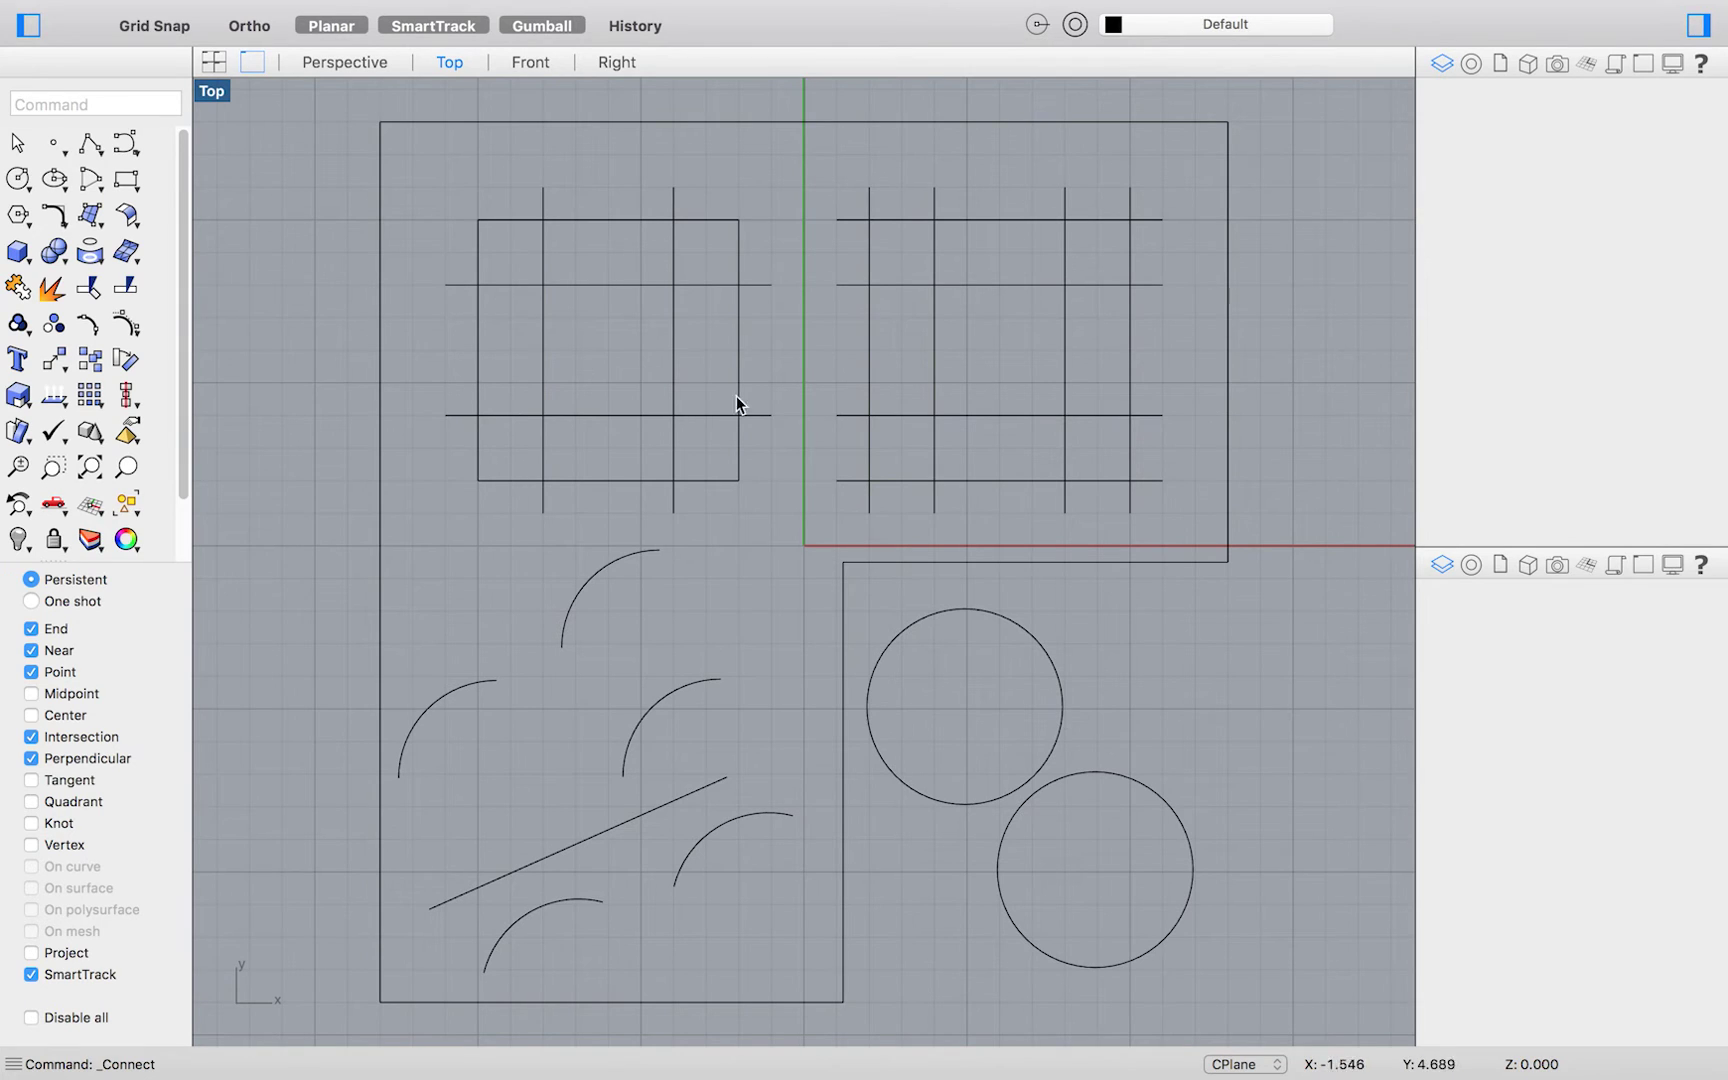
pyautogui.click(740, 463)
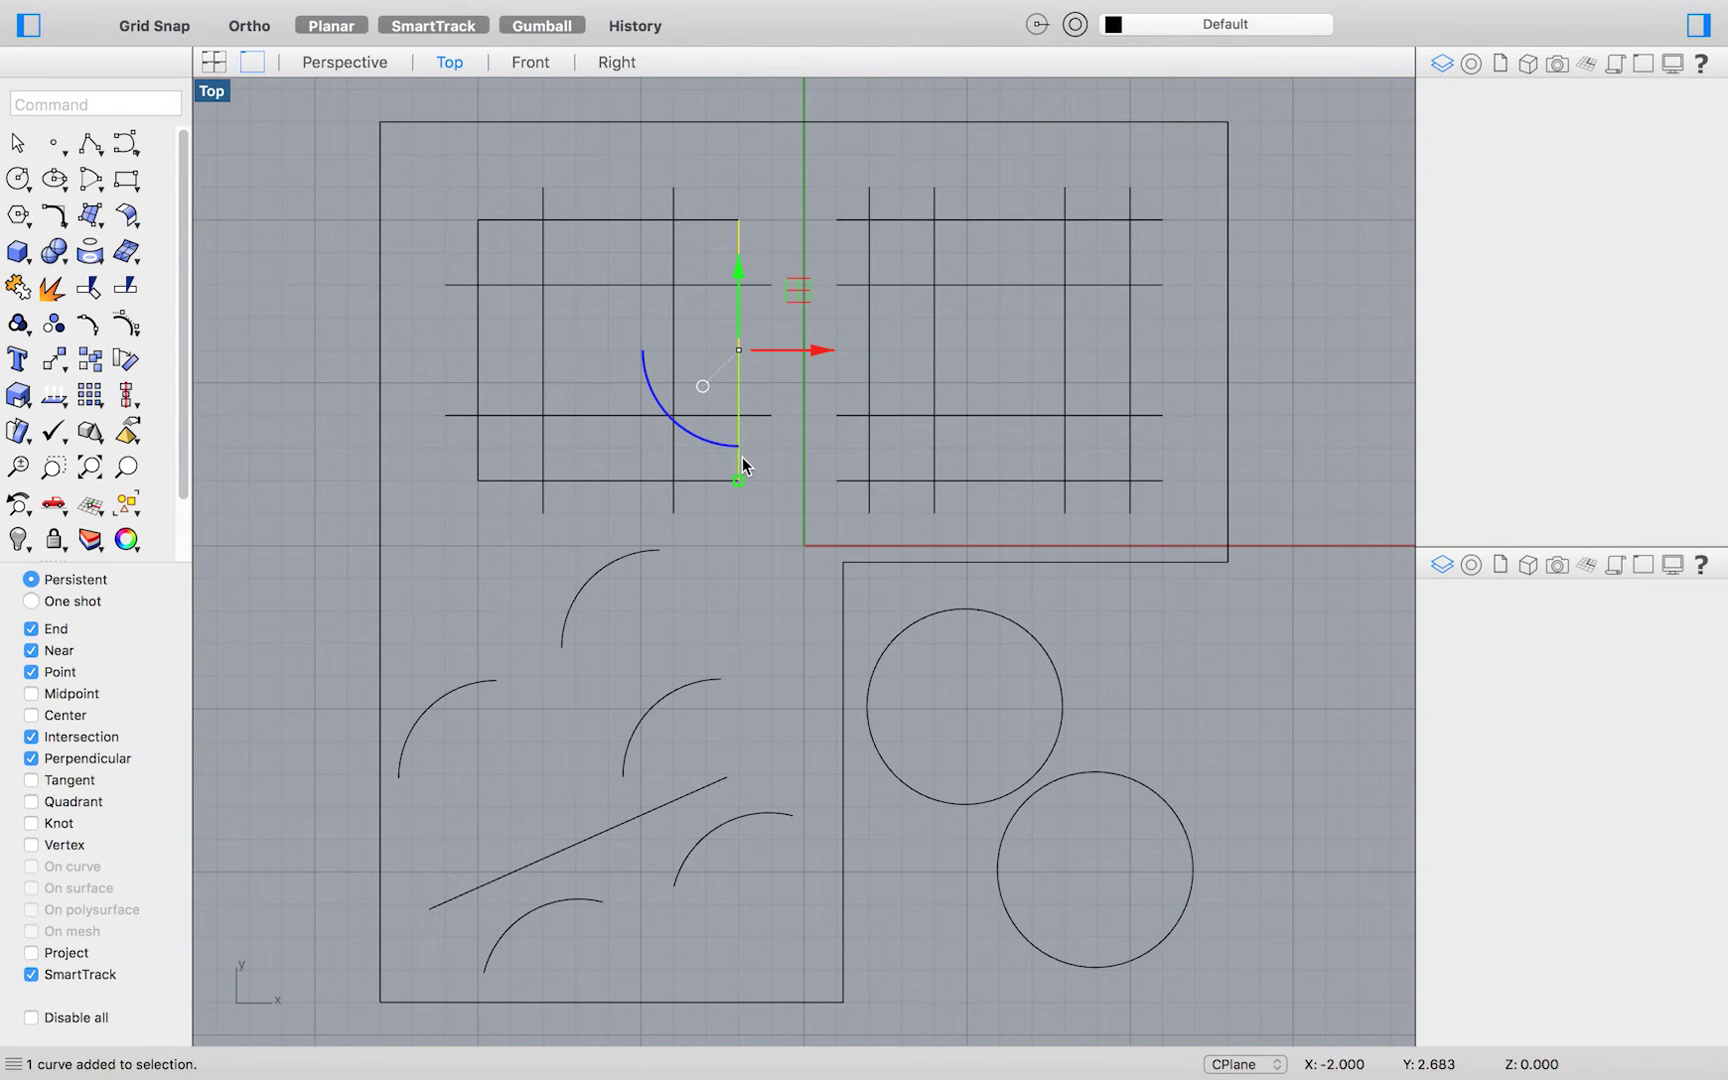
# - Join the square's four selected edges into one closed curve with Edit > Join
pyautogui.keyDown('shift'); pyautogui.click(624, 481); pyautogui.keyUp('shift')
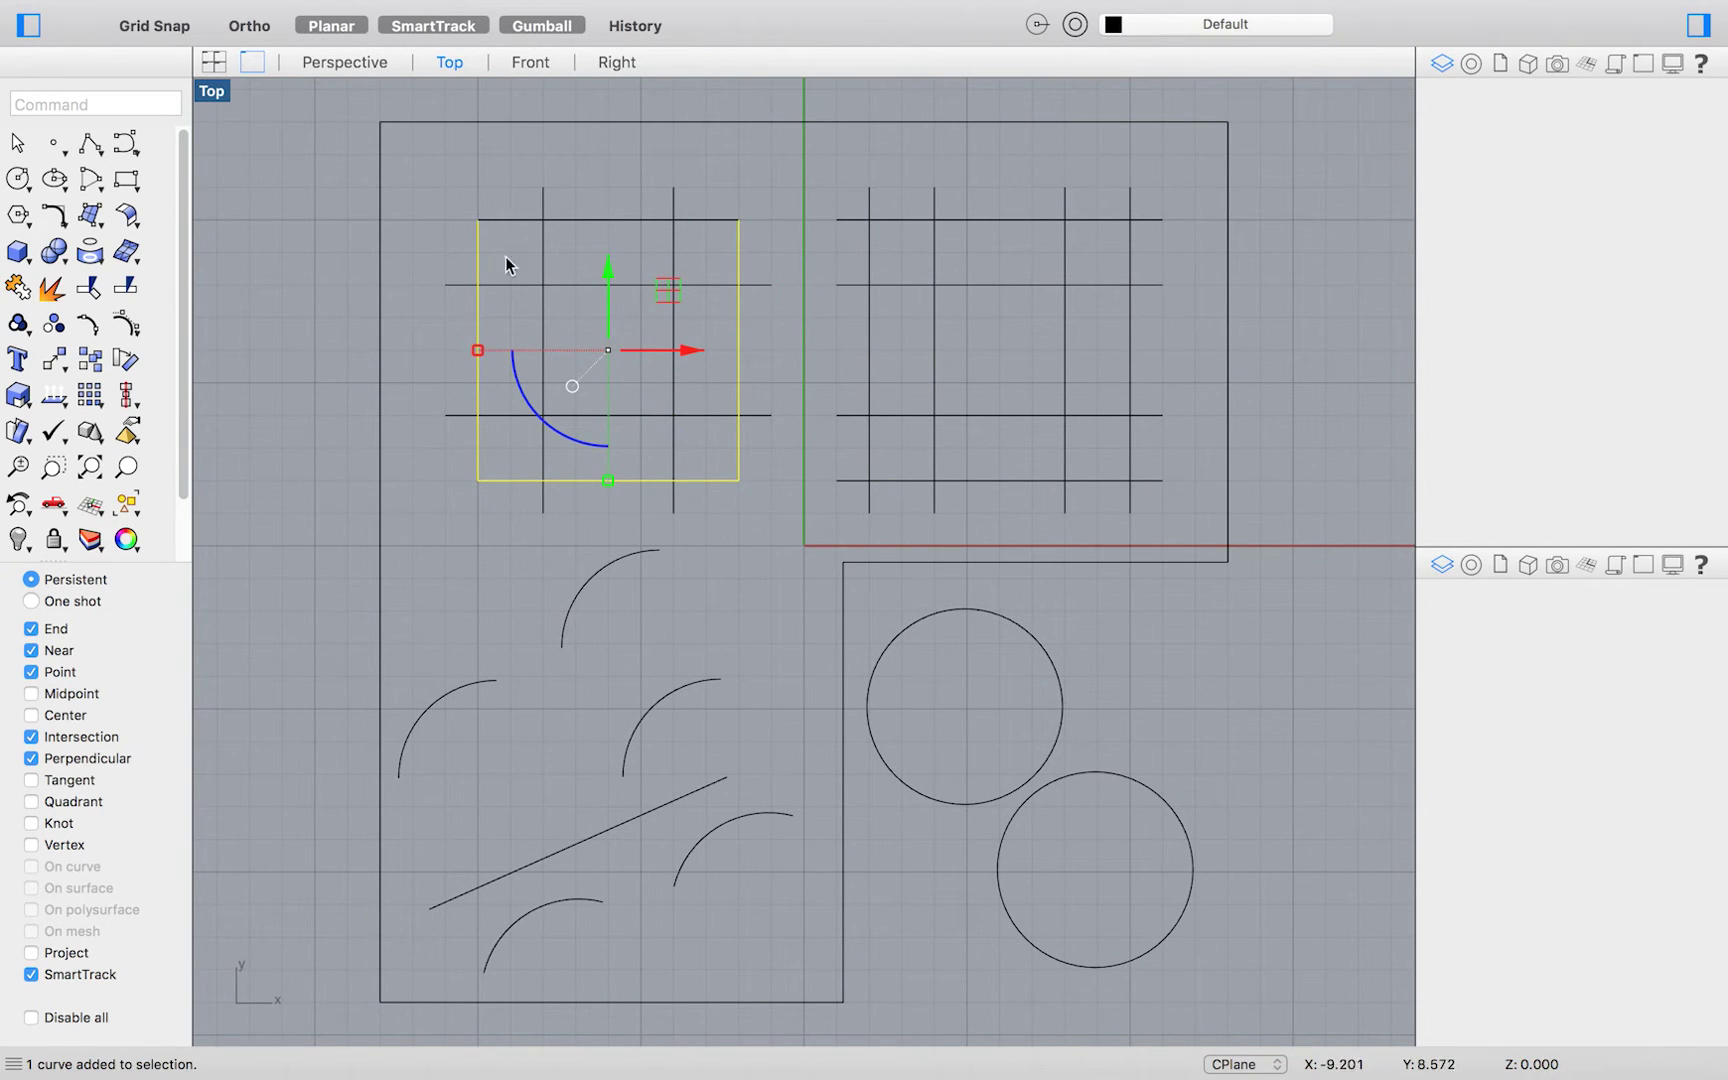
pyautogui.click(246, 14)
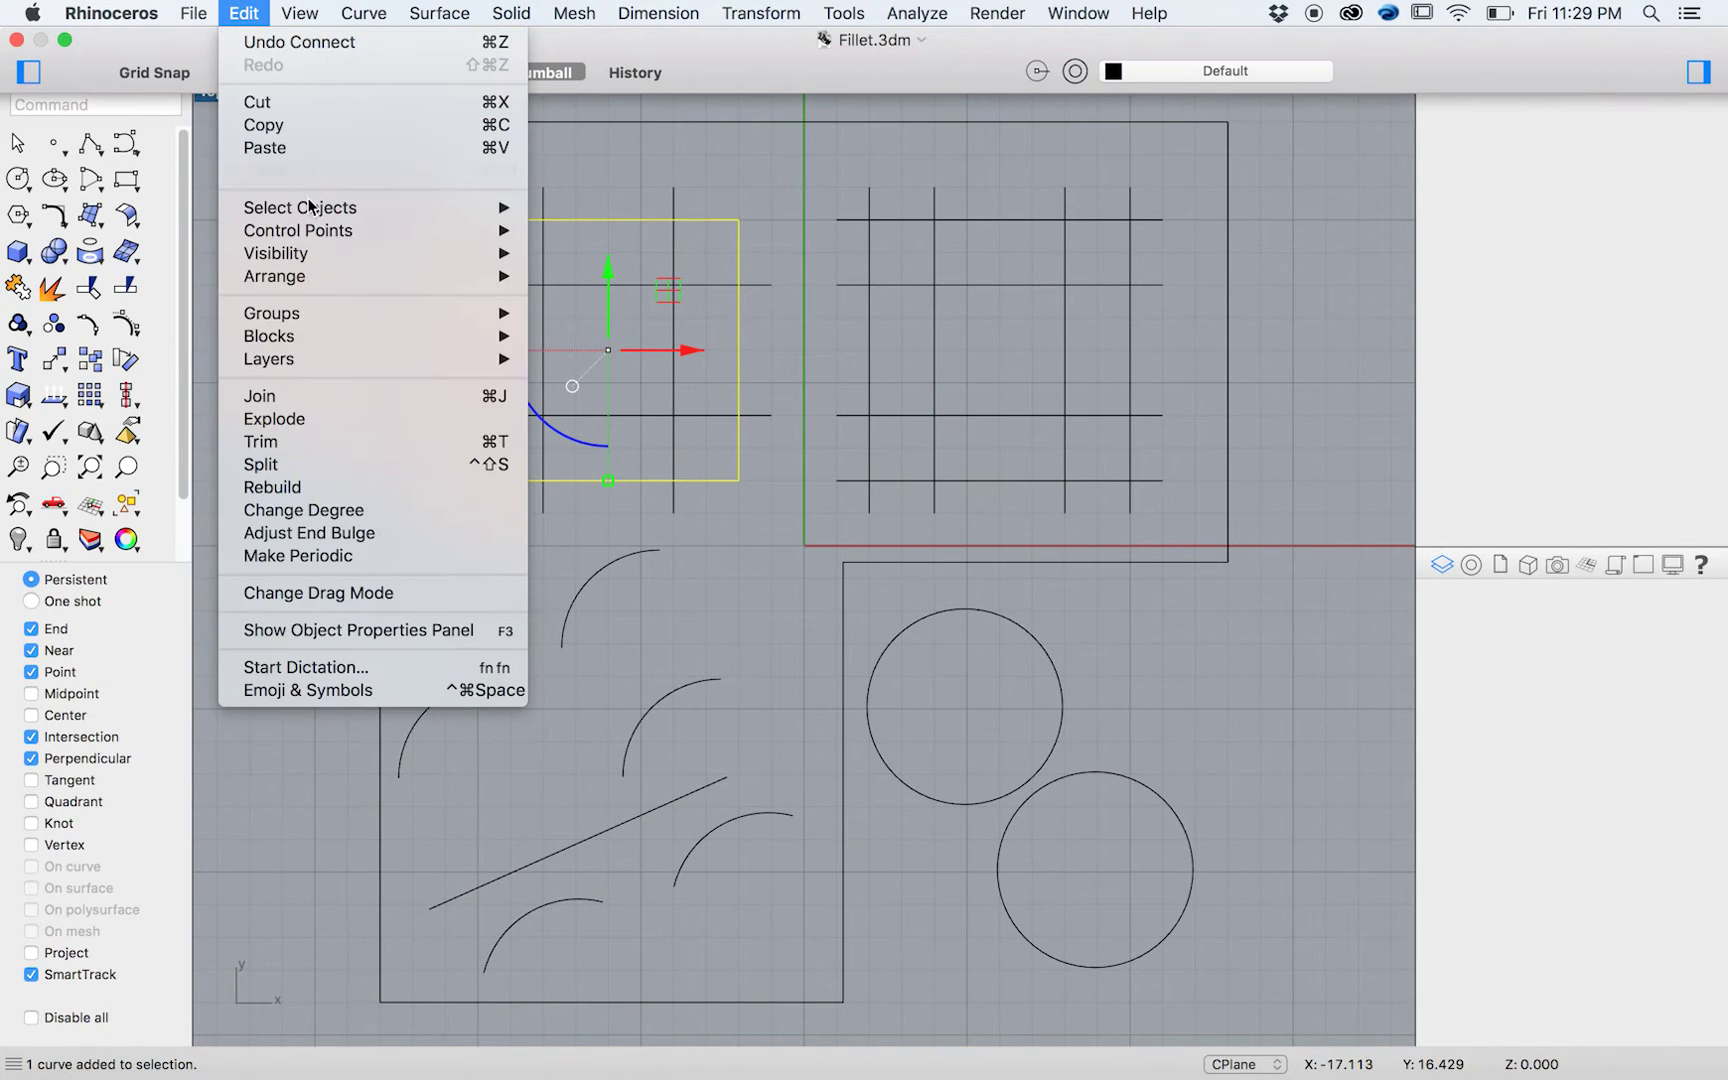
pyautogui.click(323, 392)
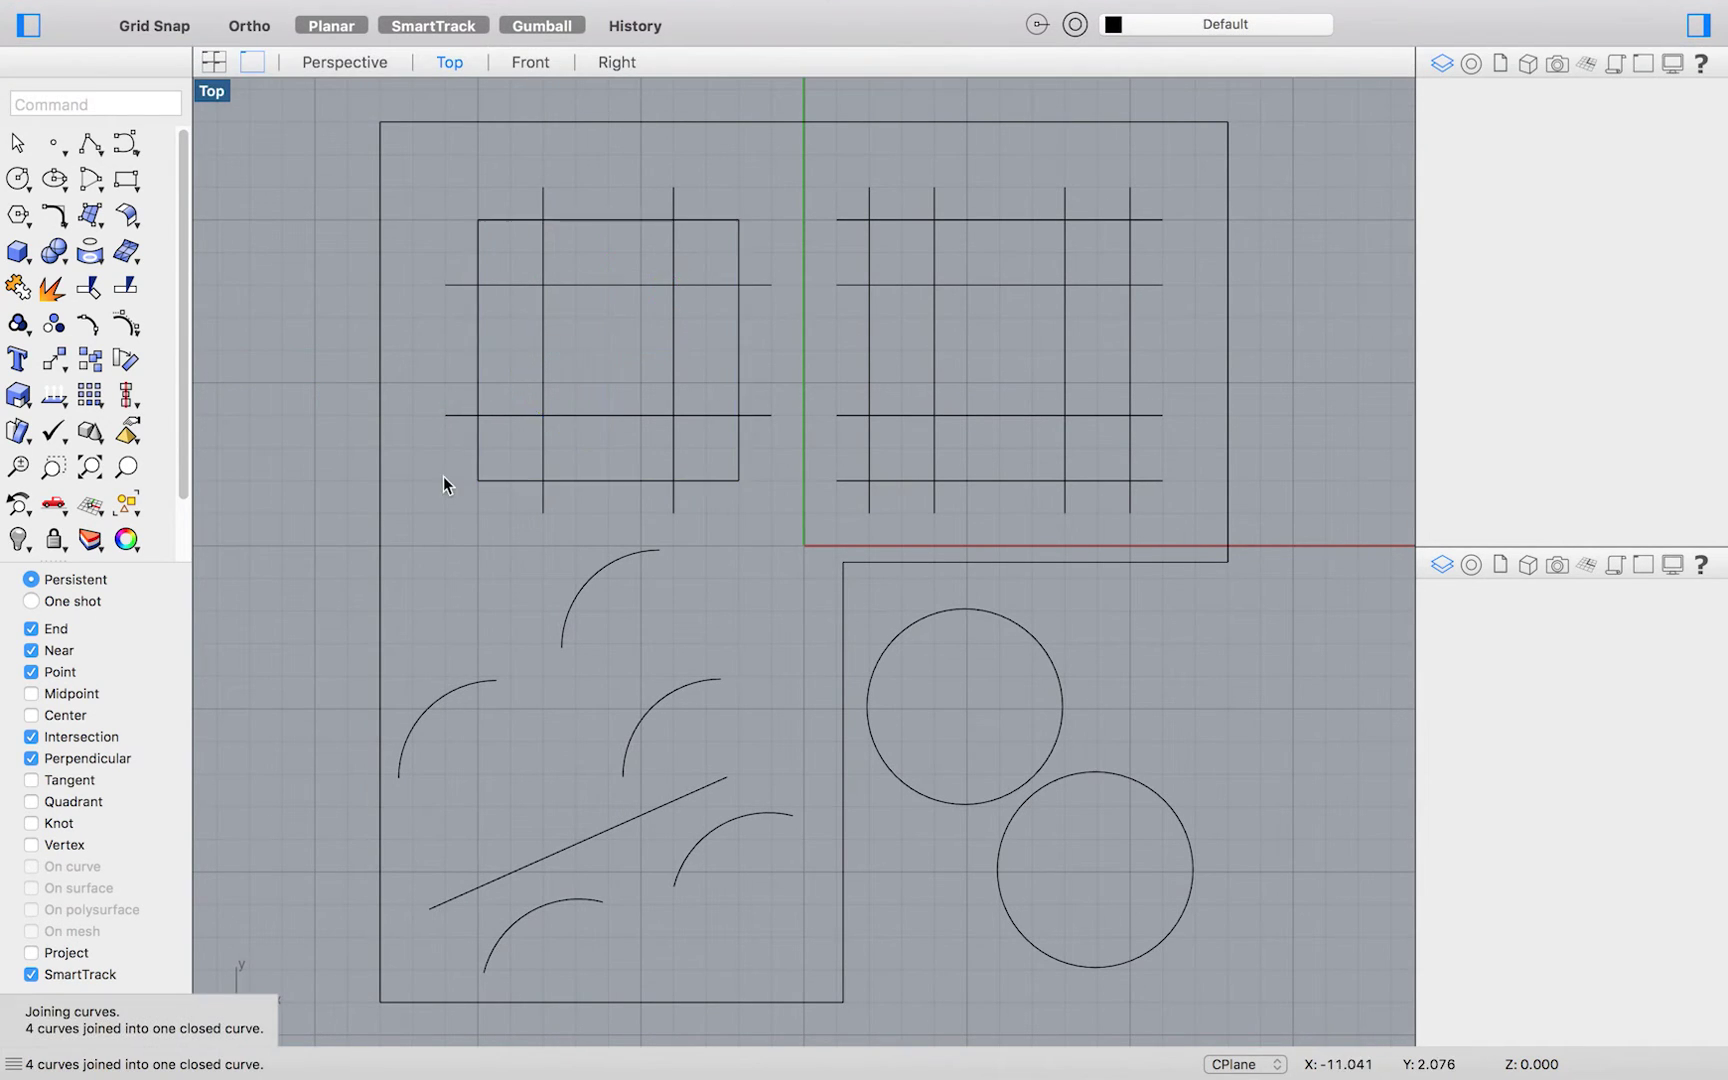
pyautogui.click(443, 477)
pyautogui.click(485, 478)
pyautogui.click(865, 595)
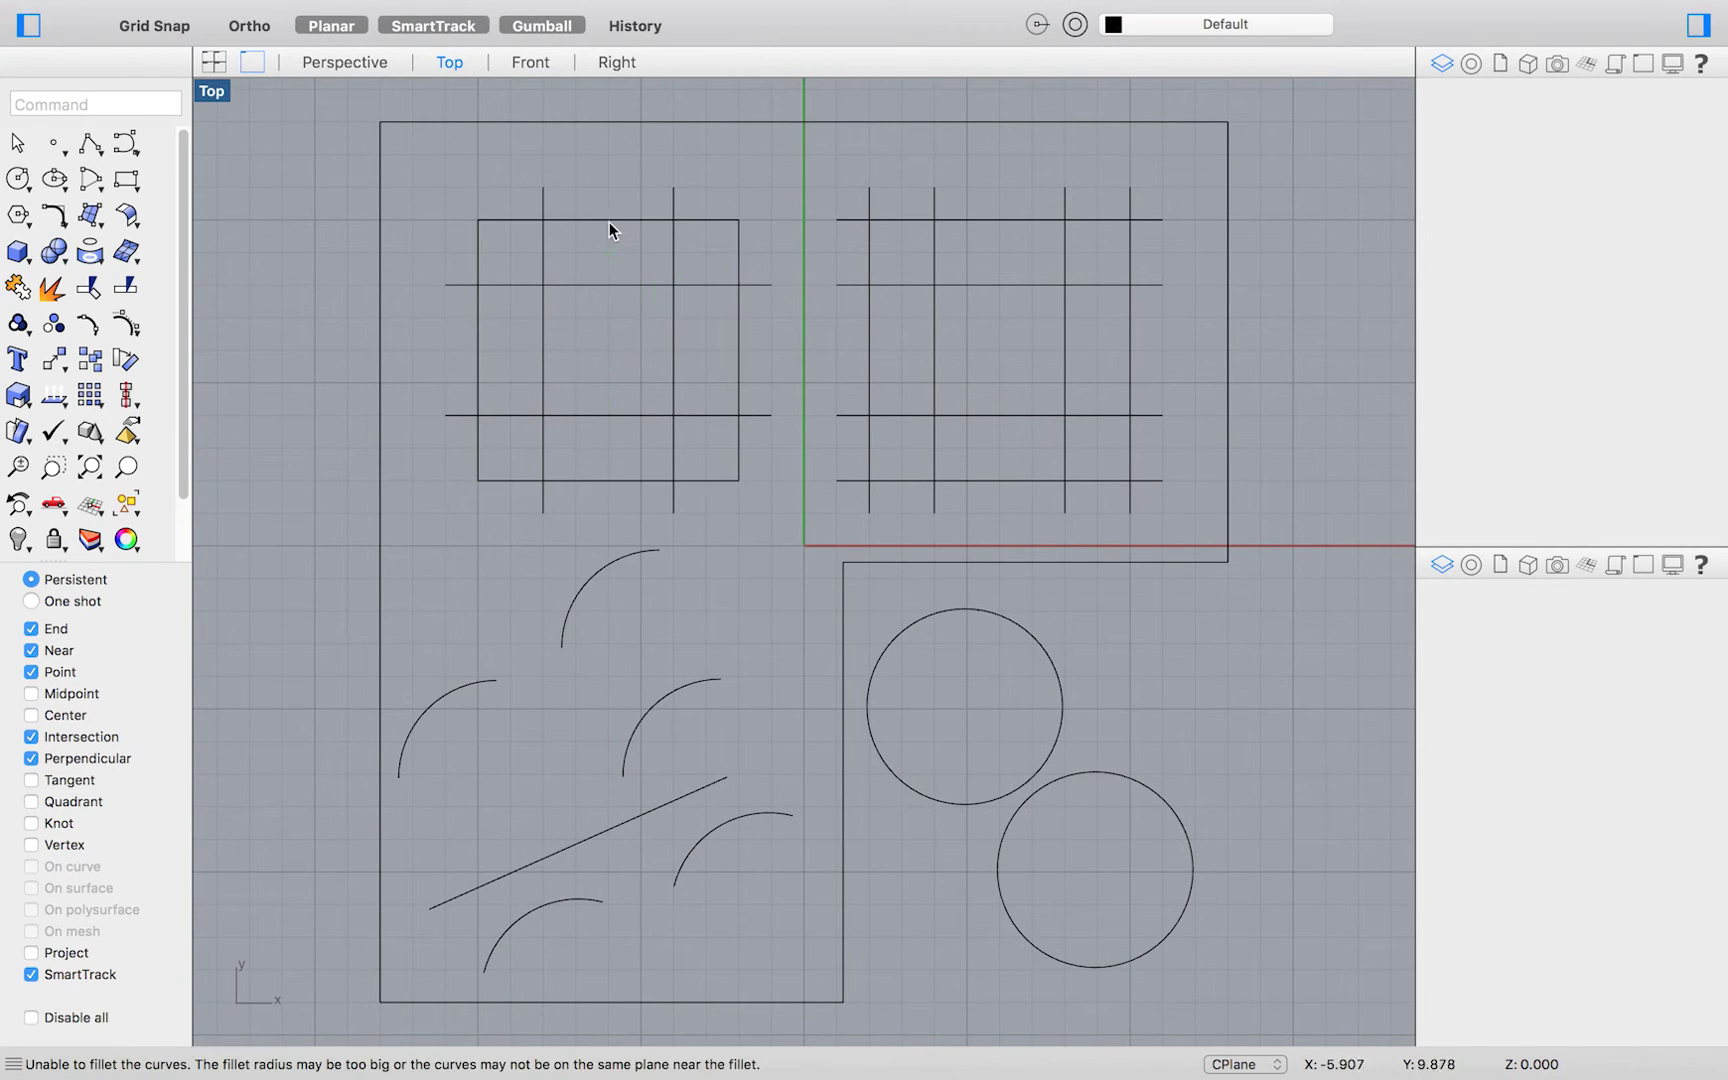
pyautogui.click(609, 221)
pyautogui.click(383, 12)
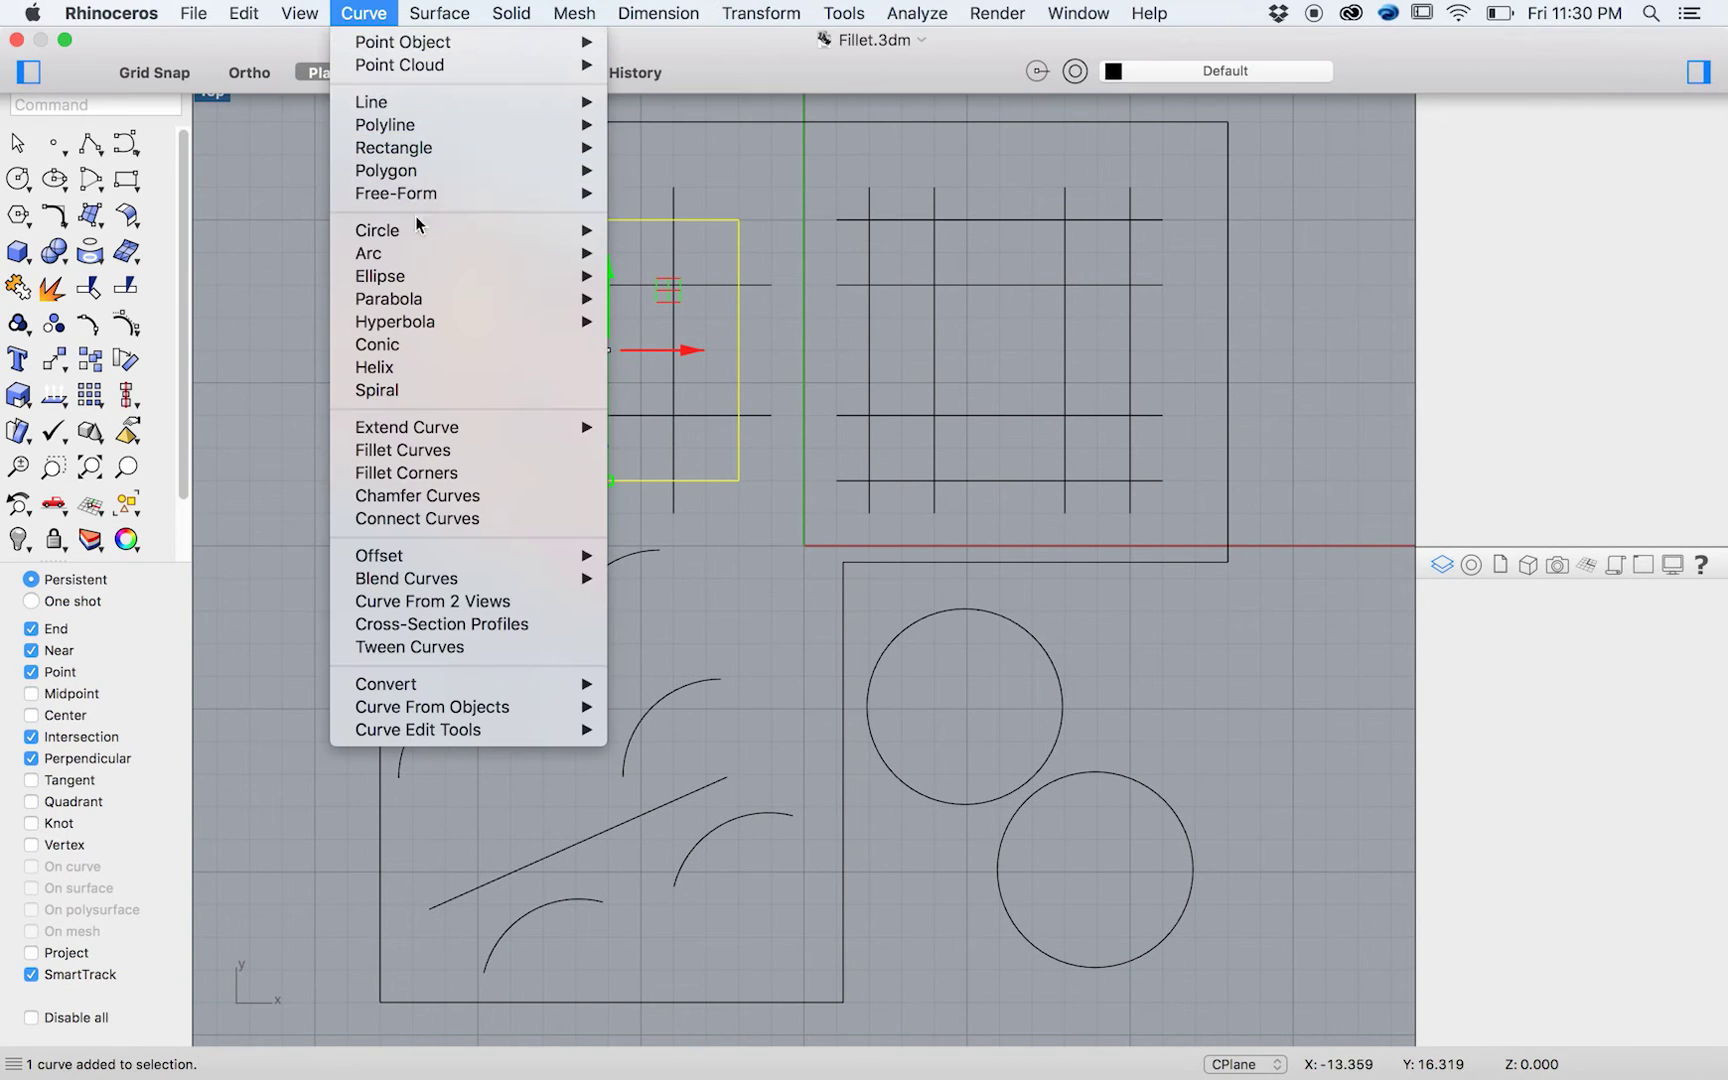
pyautogui.click(424, 482)
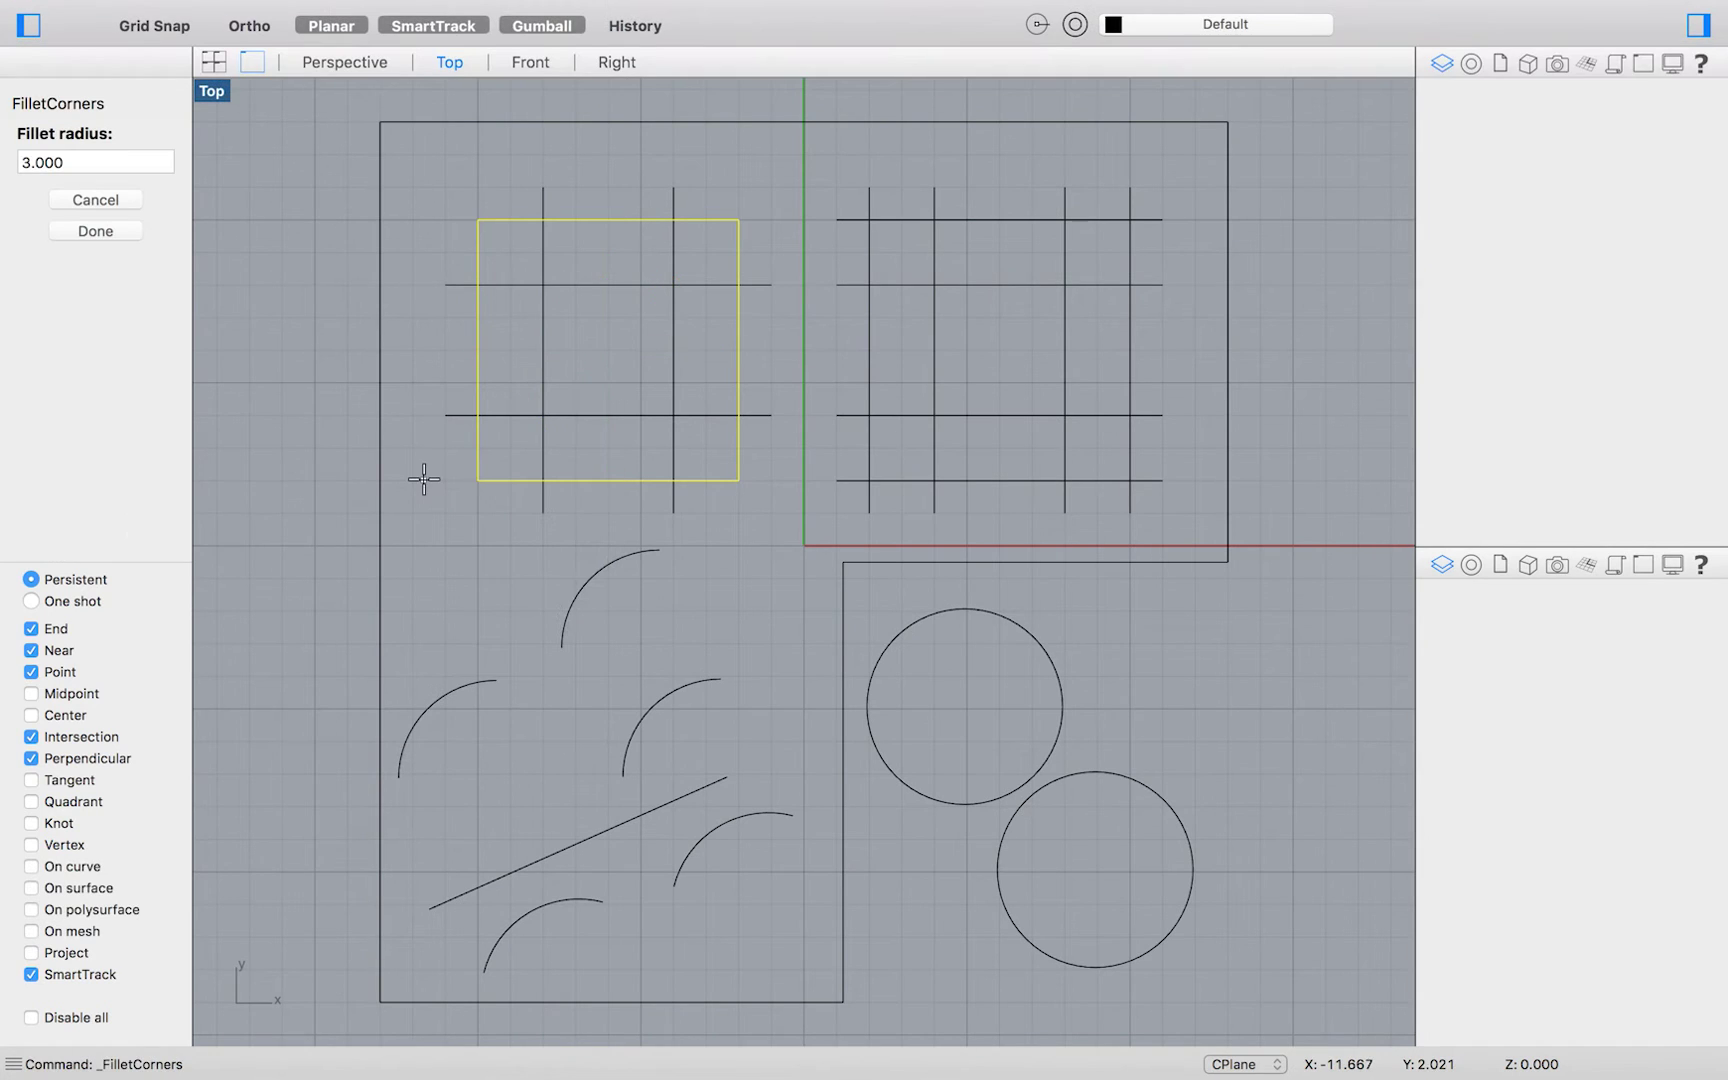
pyautogui.click(29, 162)
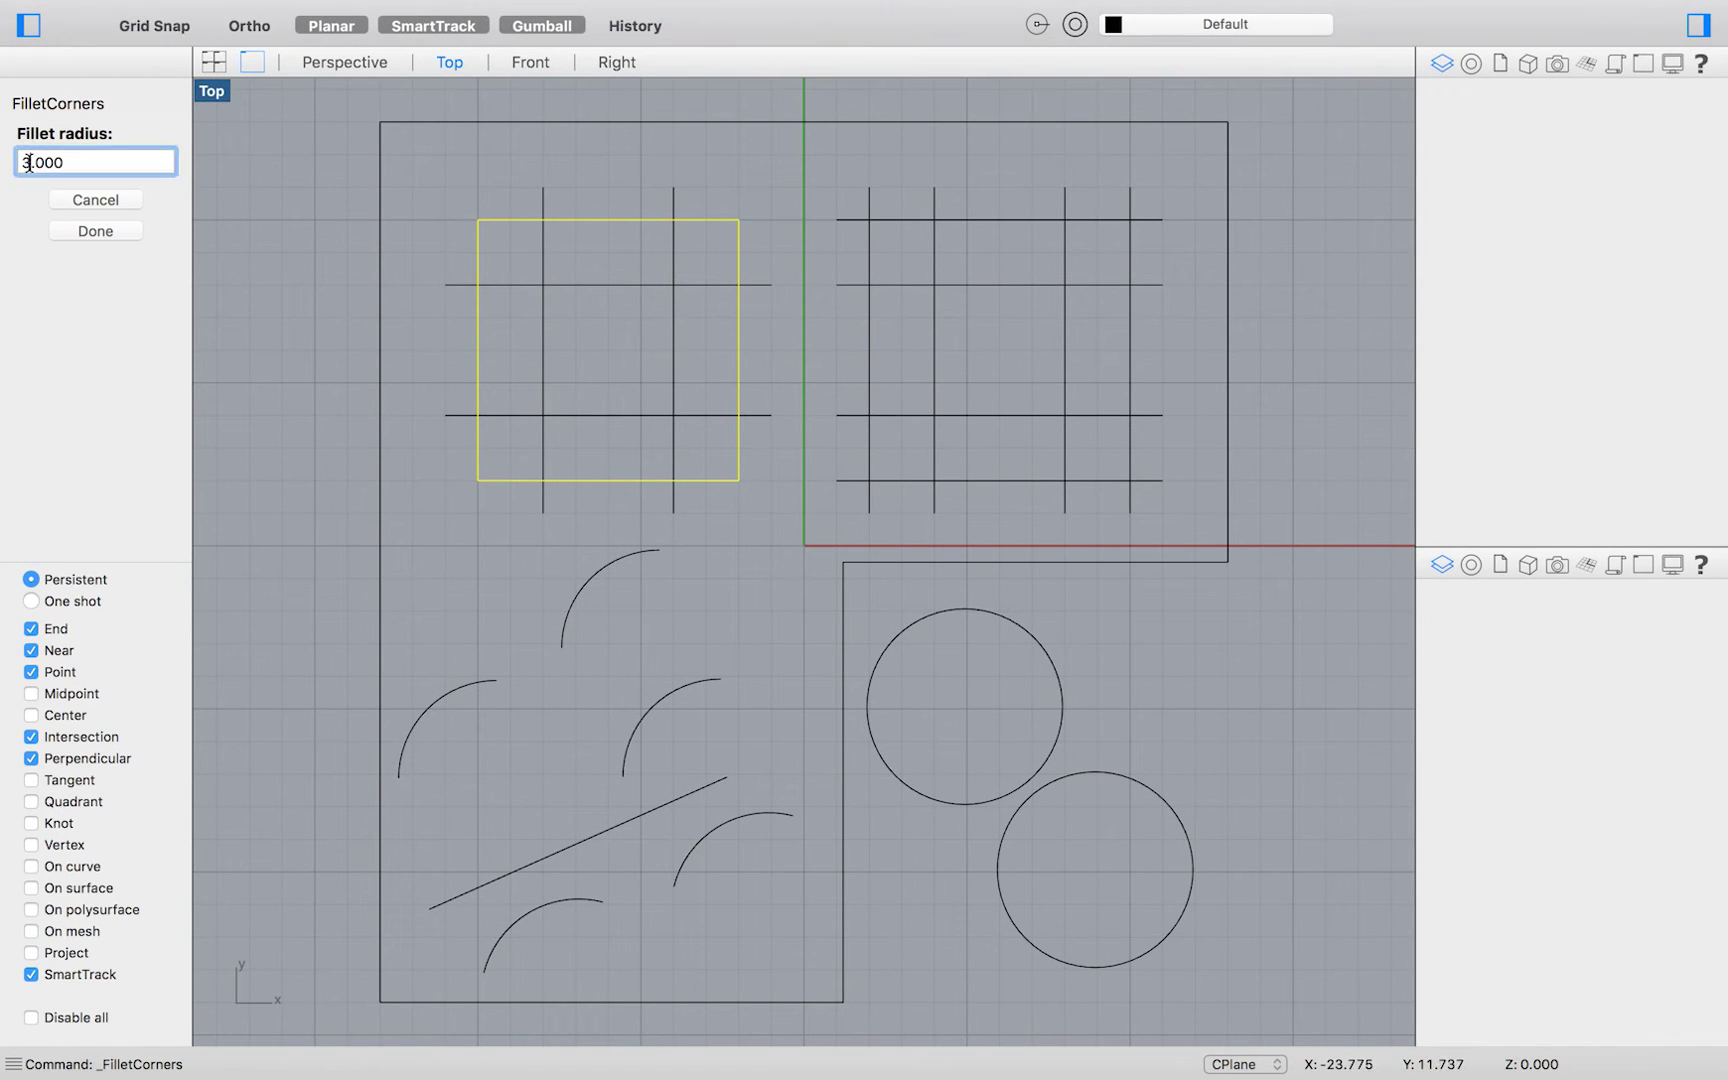
pyautogui.press('Return')
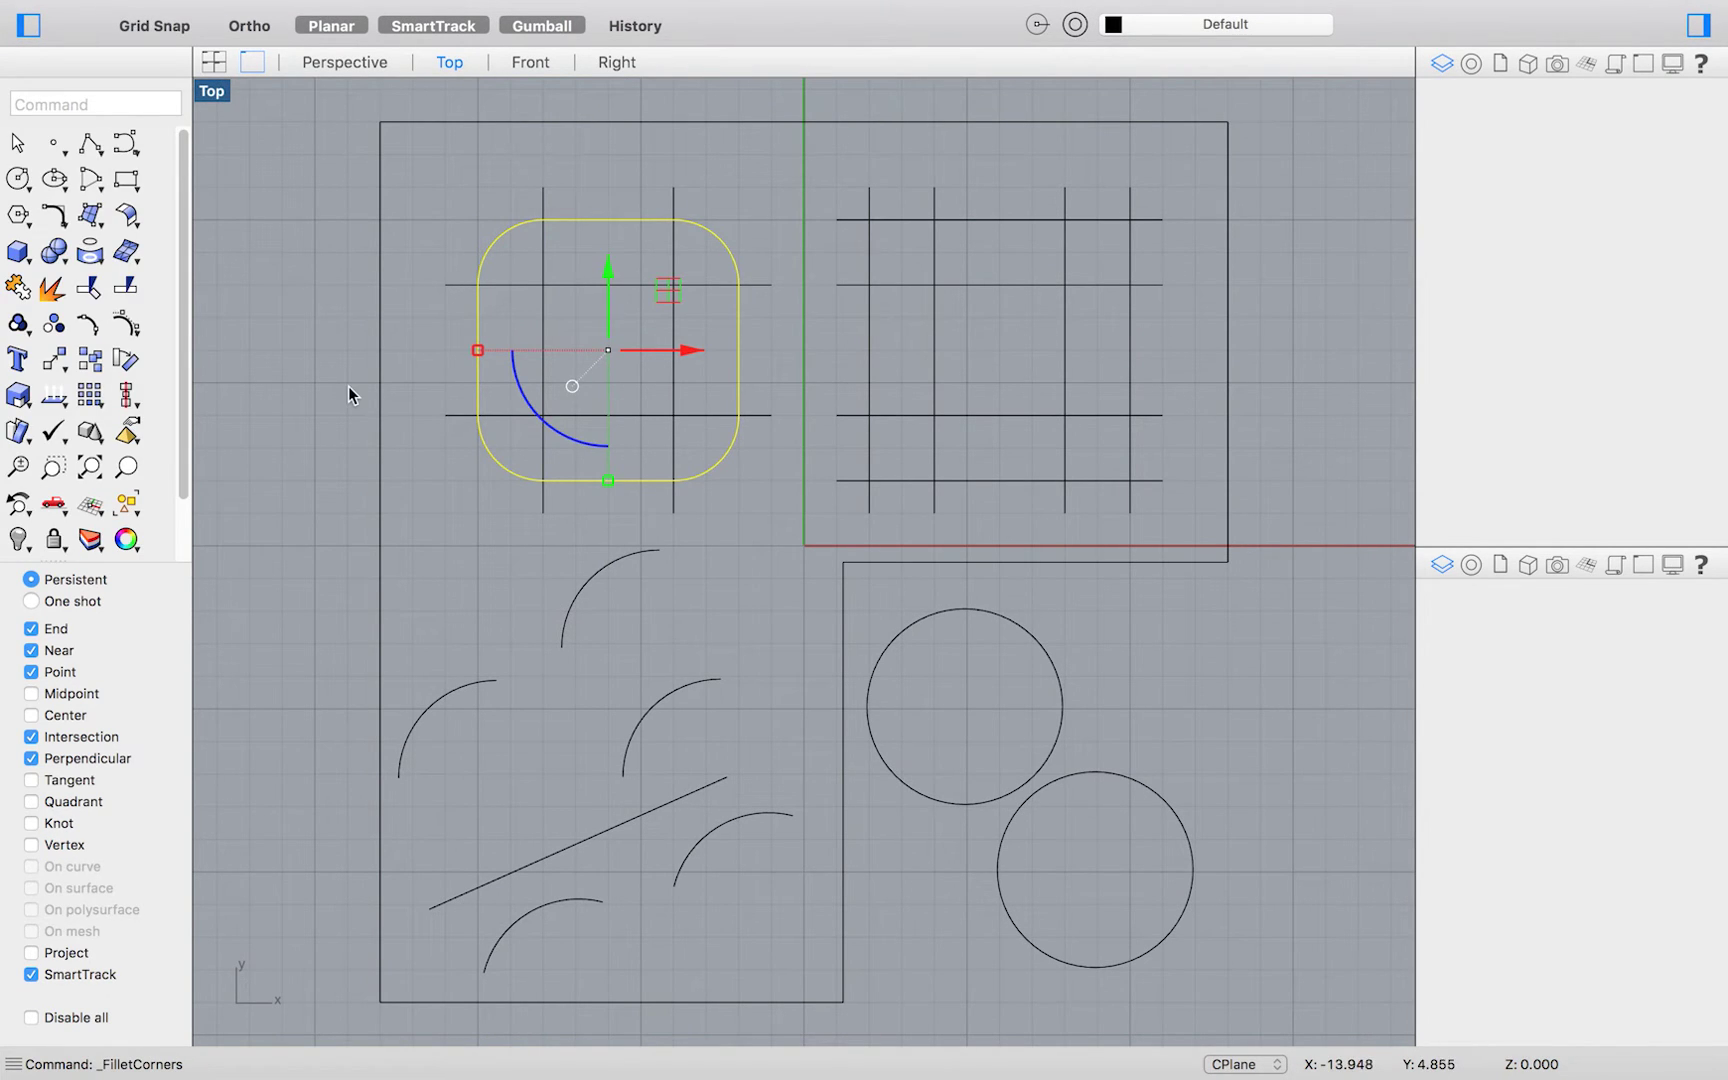
pyautogui.press('super+z')
# - Undo the join so the square's edges are separate lines again
pyautogui.click(503, 481)
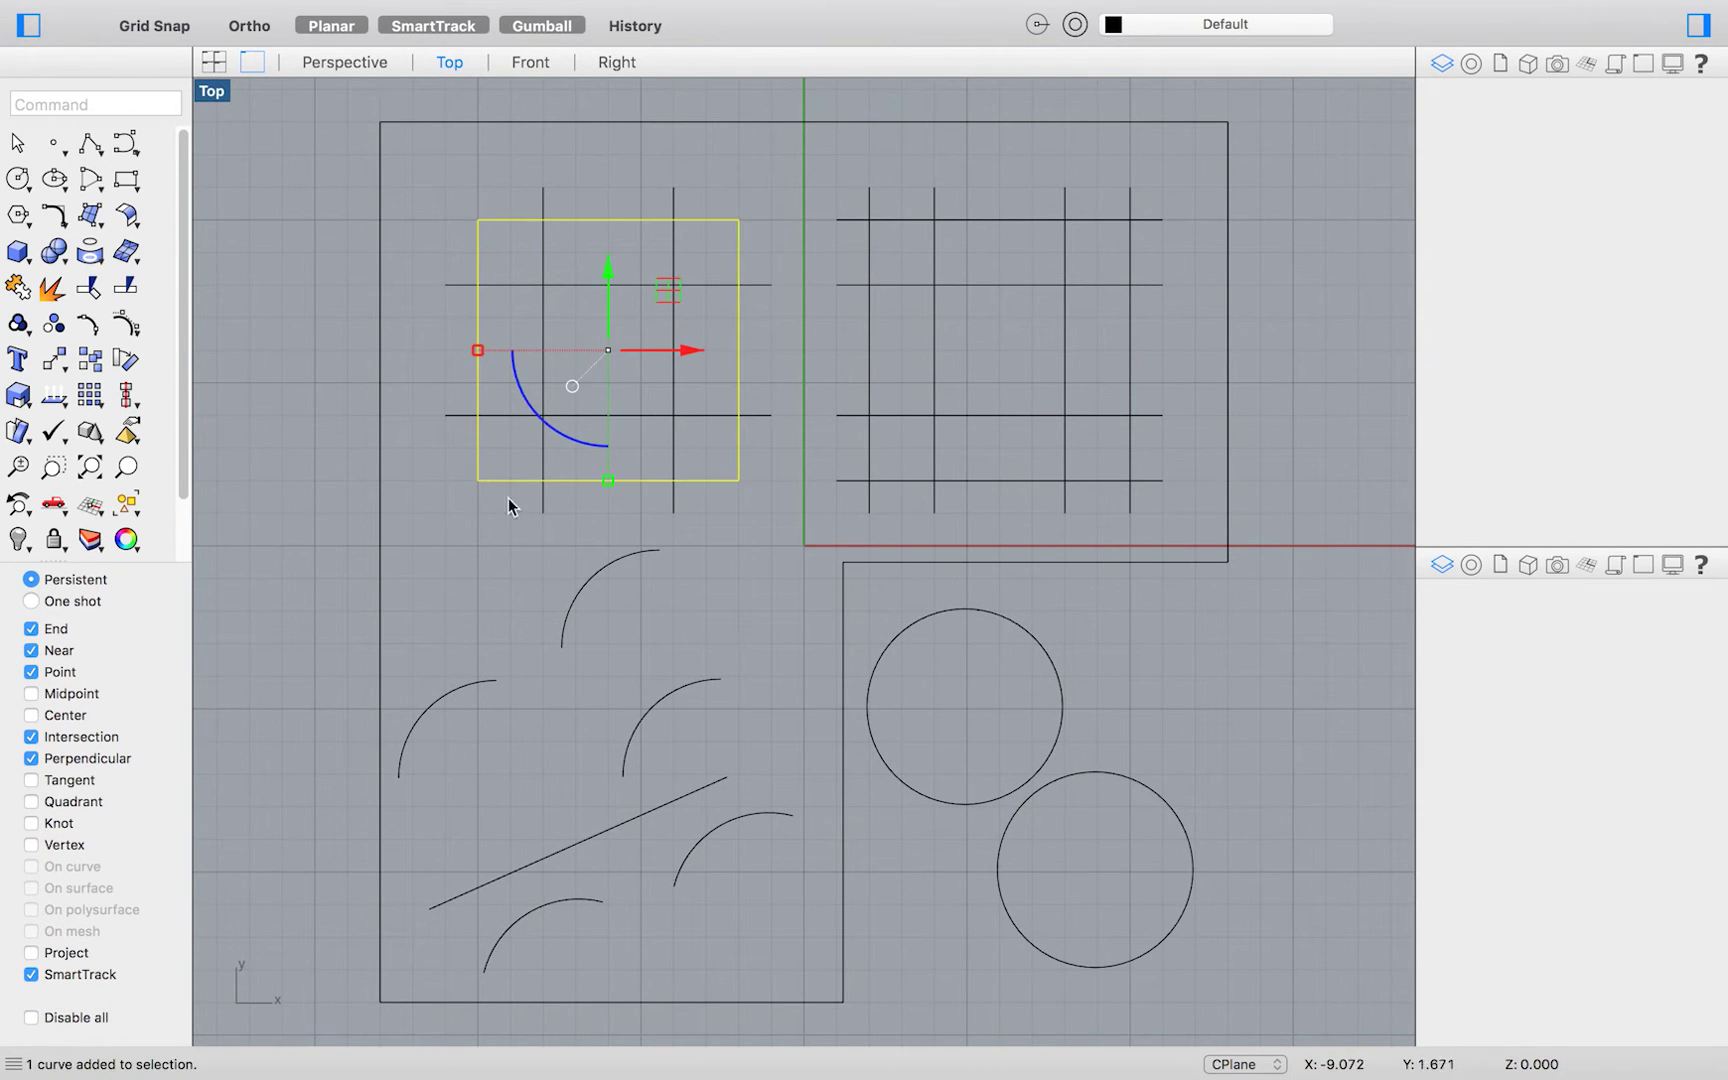
pyautogui.press('super+z')
pyautogui.click(491, 521)
pyautogui.click(508, 481)
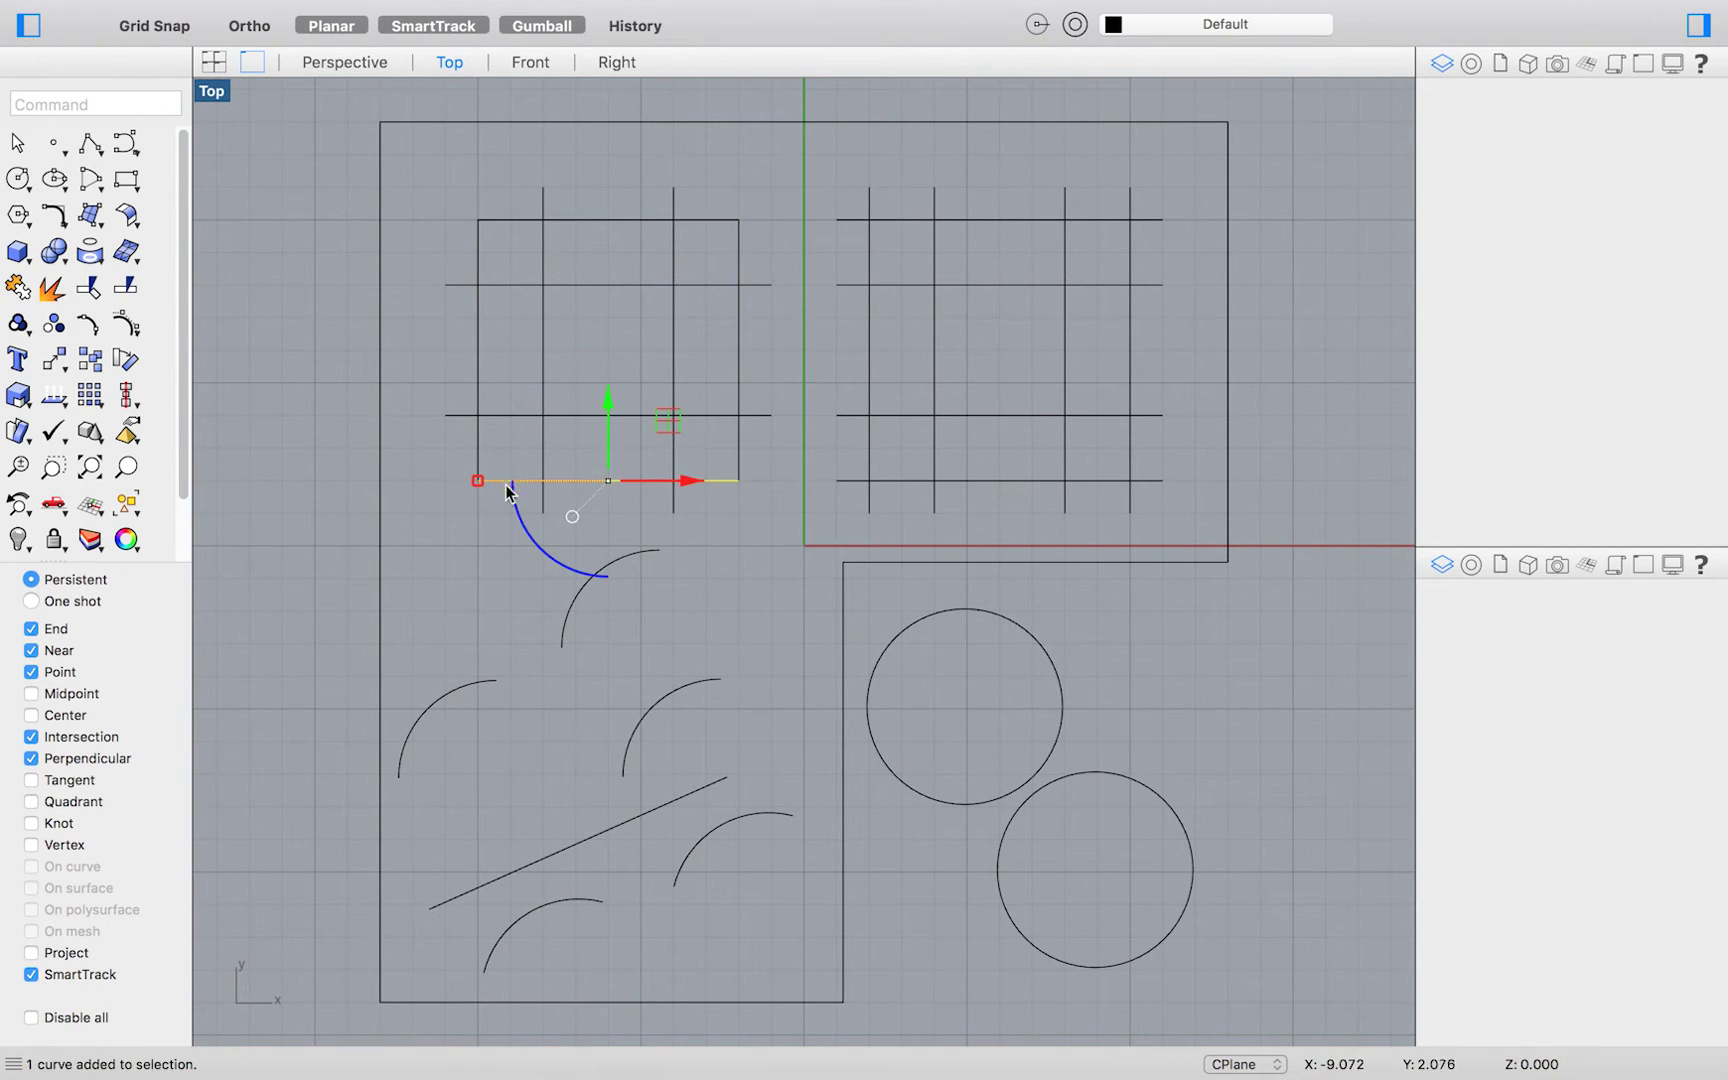
pyautogui.click(463, 499)
# - Start Fillet Curves with radius 2 and trimming turned off
pyautogui.click(380, 13)
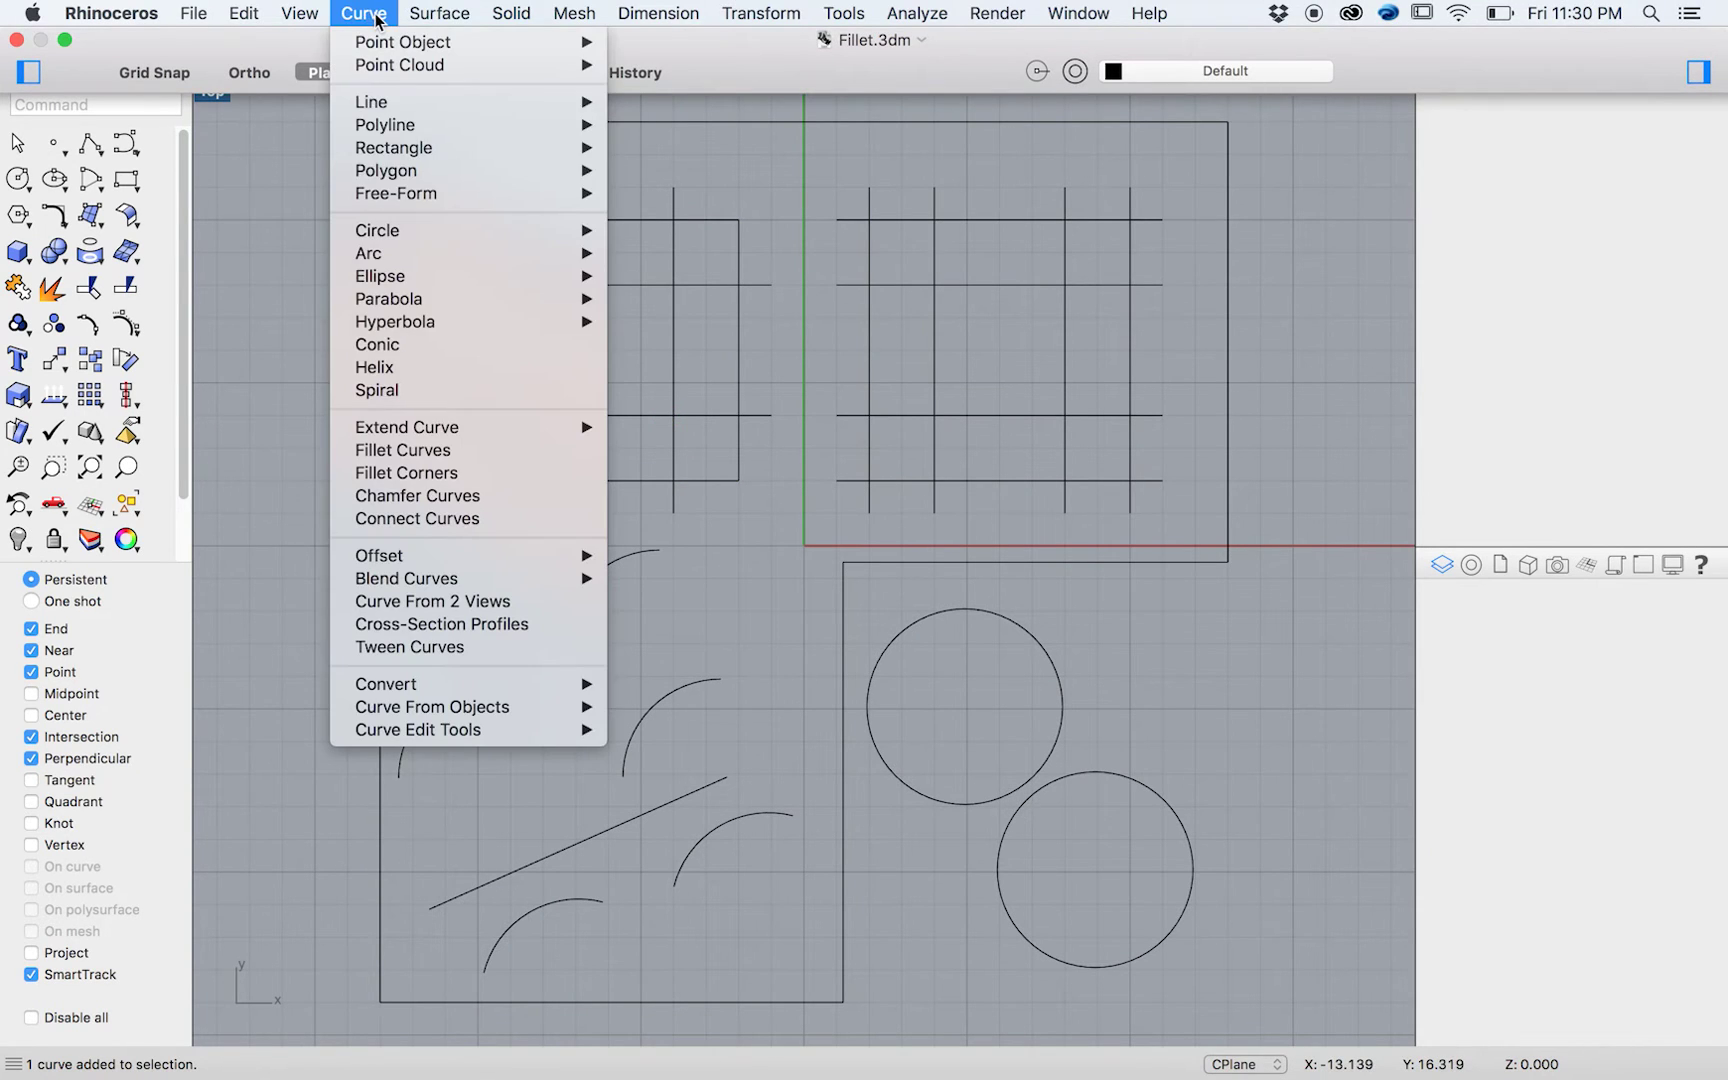
pyautogui.click(441, 452)
pyautogui.click(503, 480)
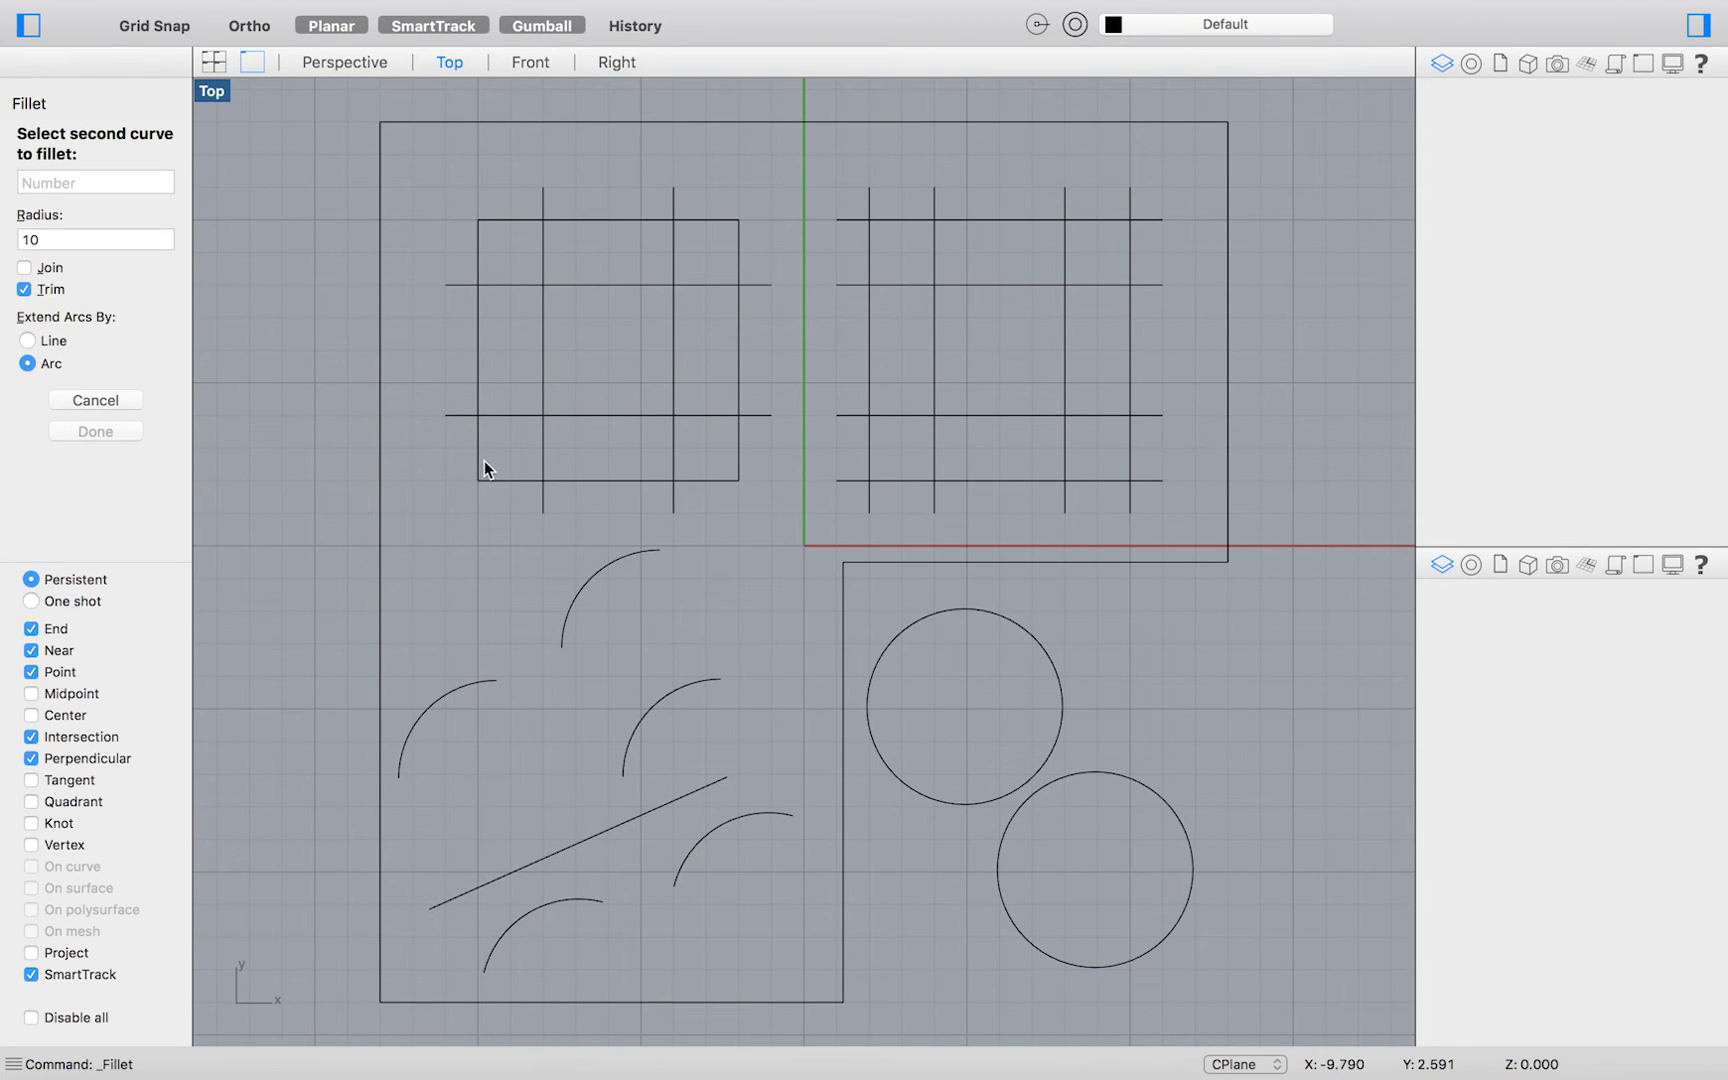
pyautogui.click(479, 460)
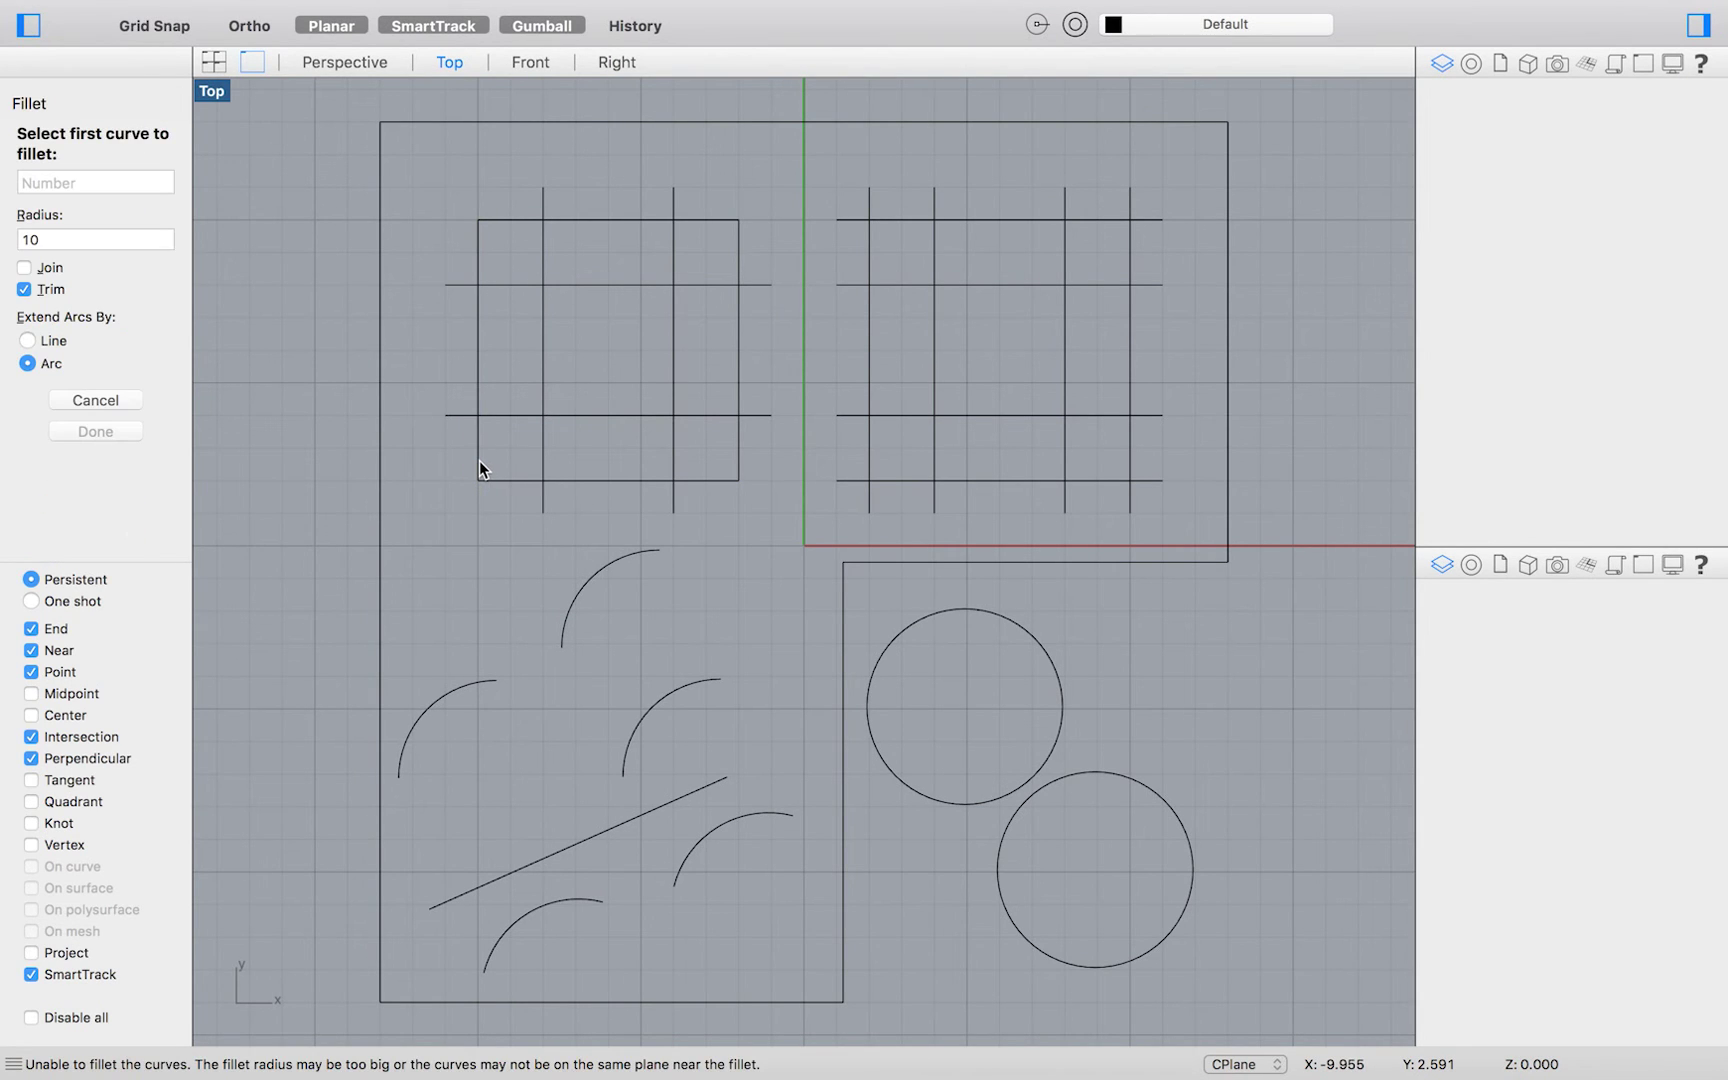
pyautogui.doubleClick(40, 239)
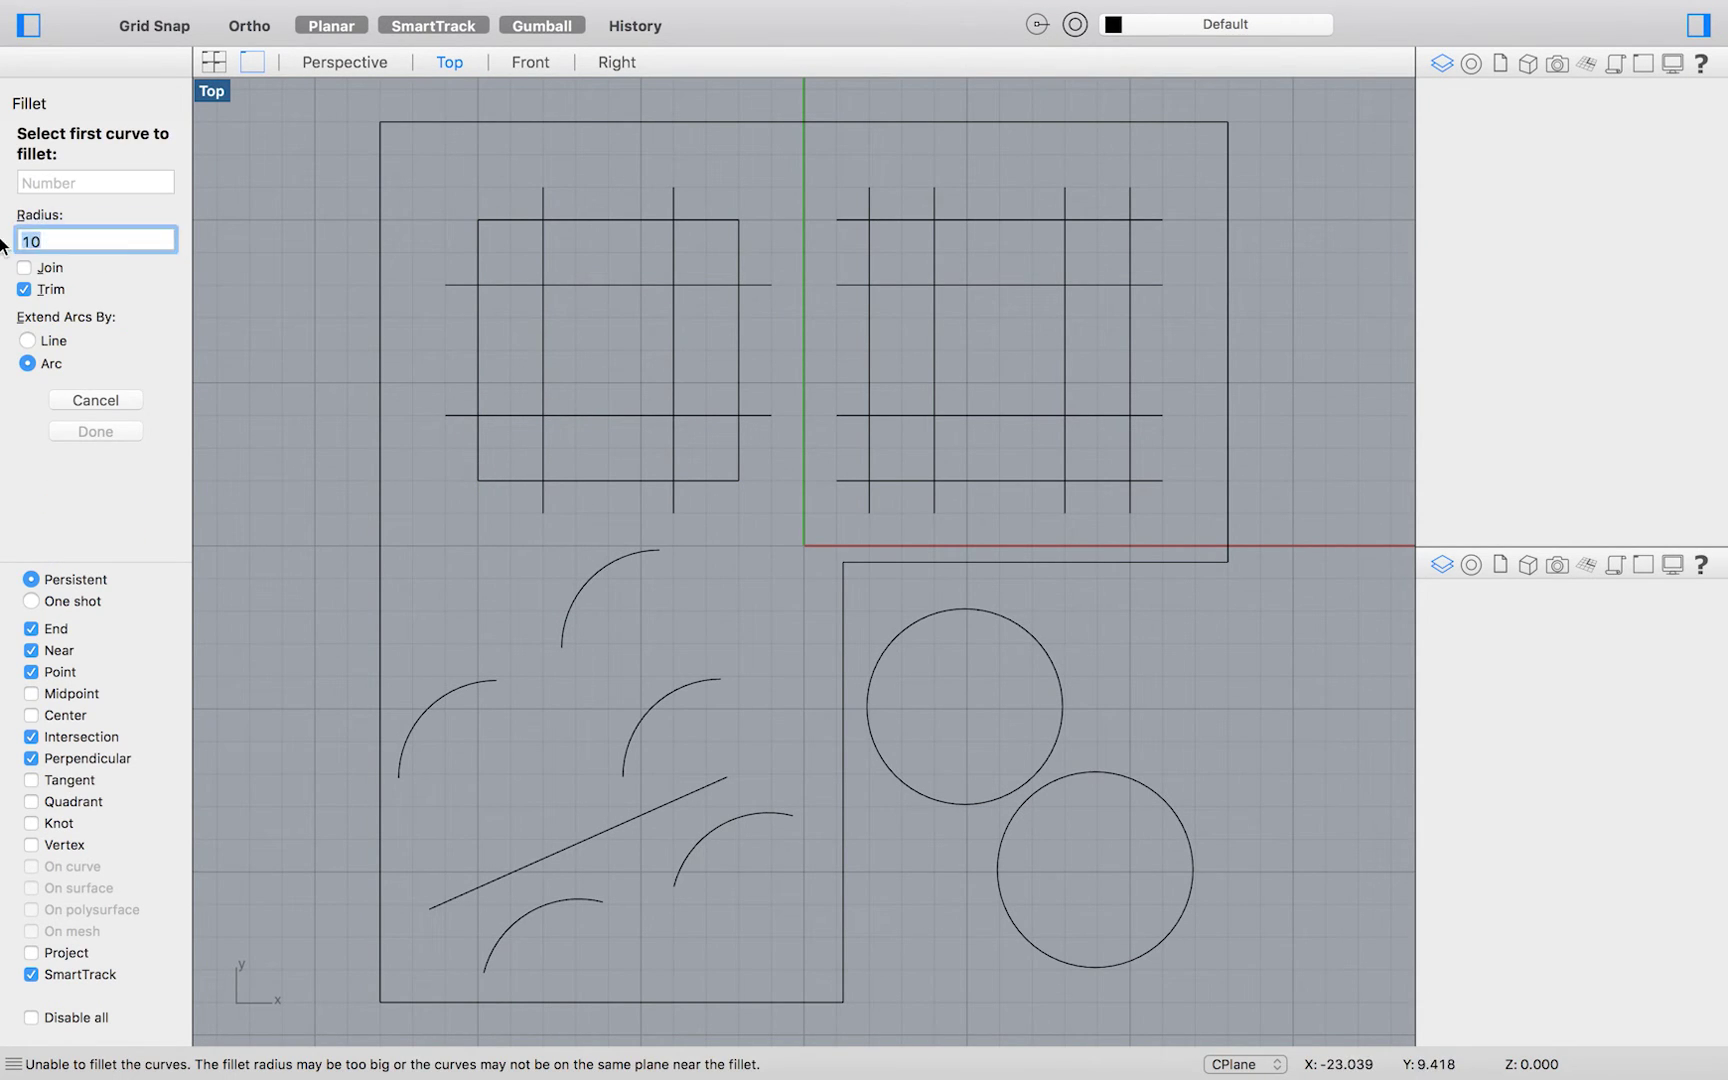
pyautogui.write('2')
pyautogui.press('Return')
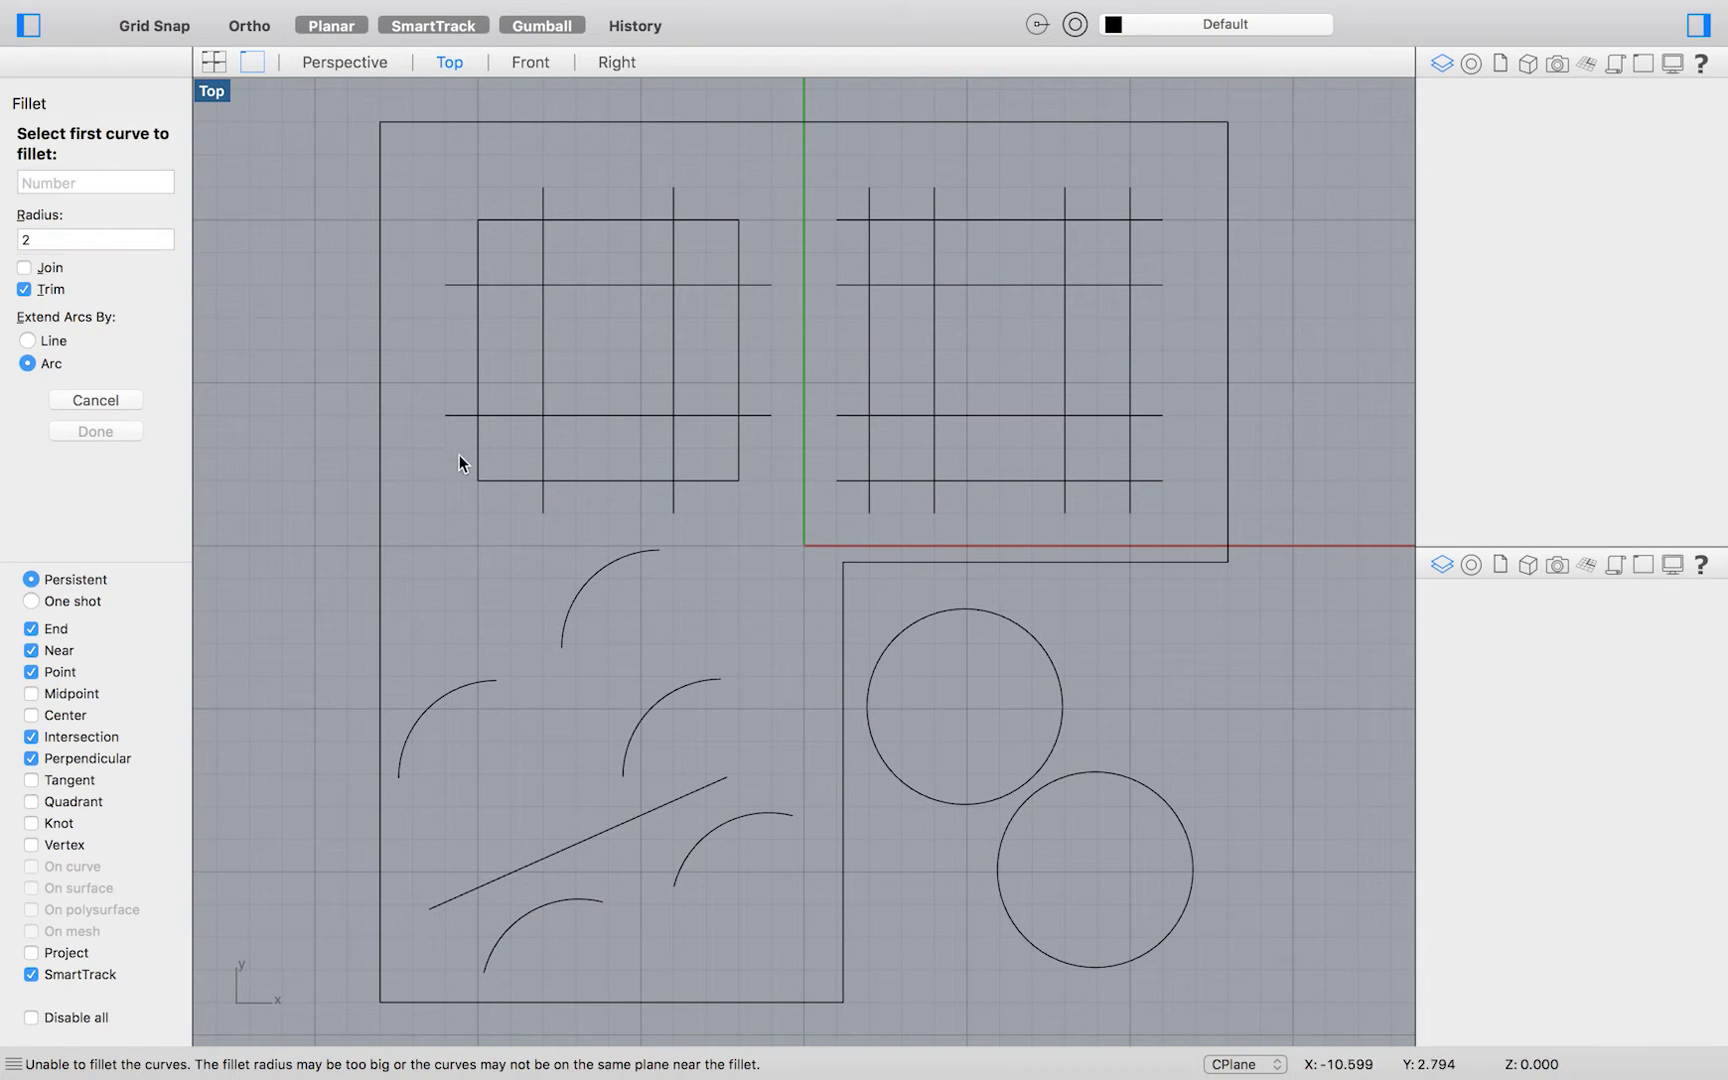
pyautogui.click(24, 289)
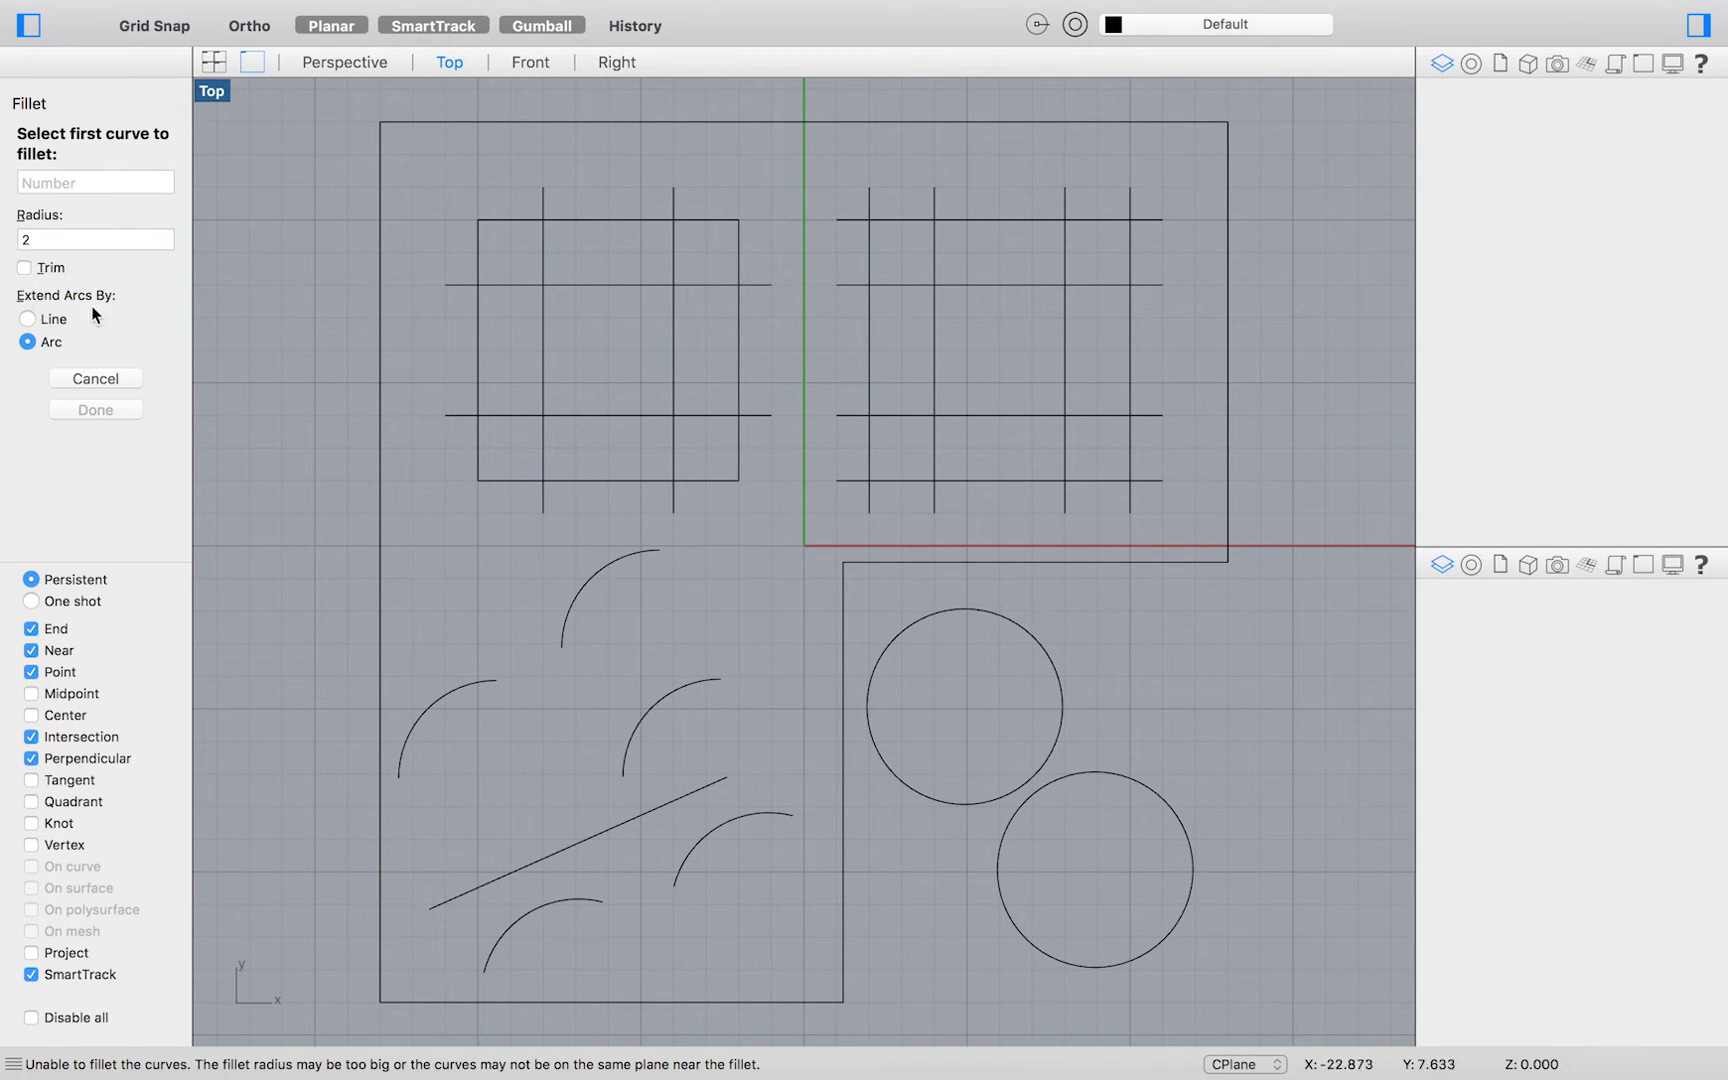
# - Try an untrimmed fillet on the bottom-left corner, then undo it
pyautogui.click(528, 480)
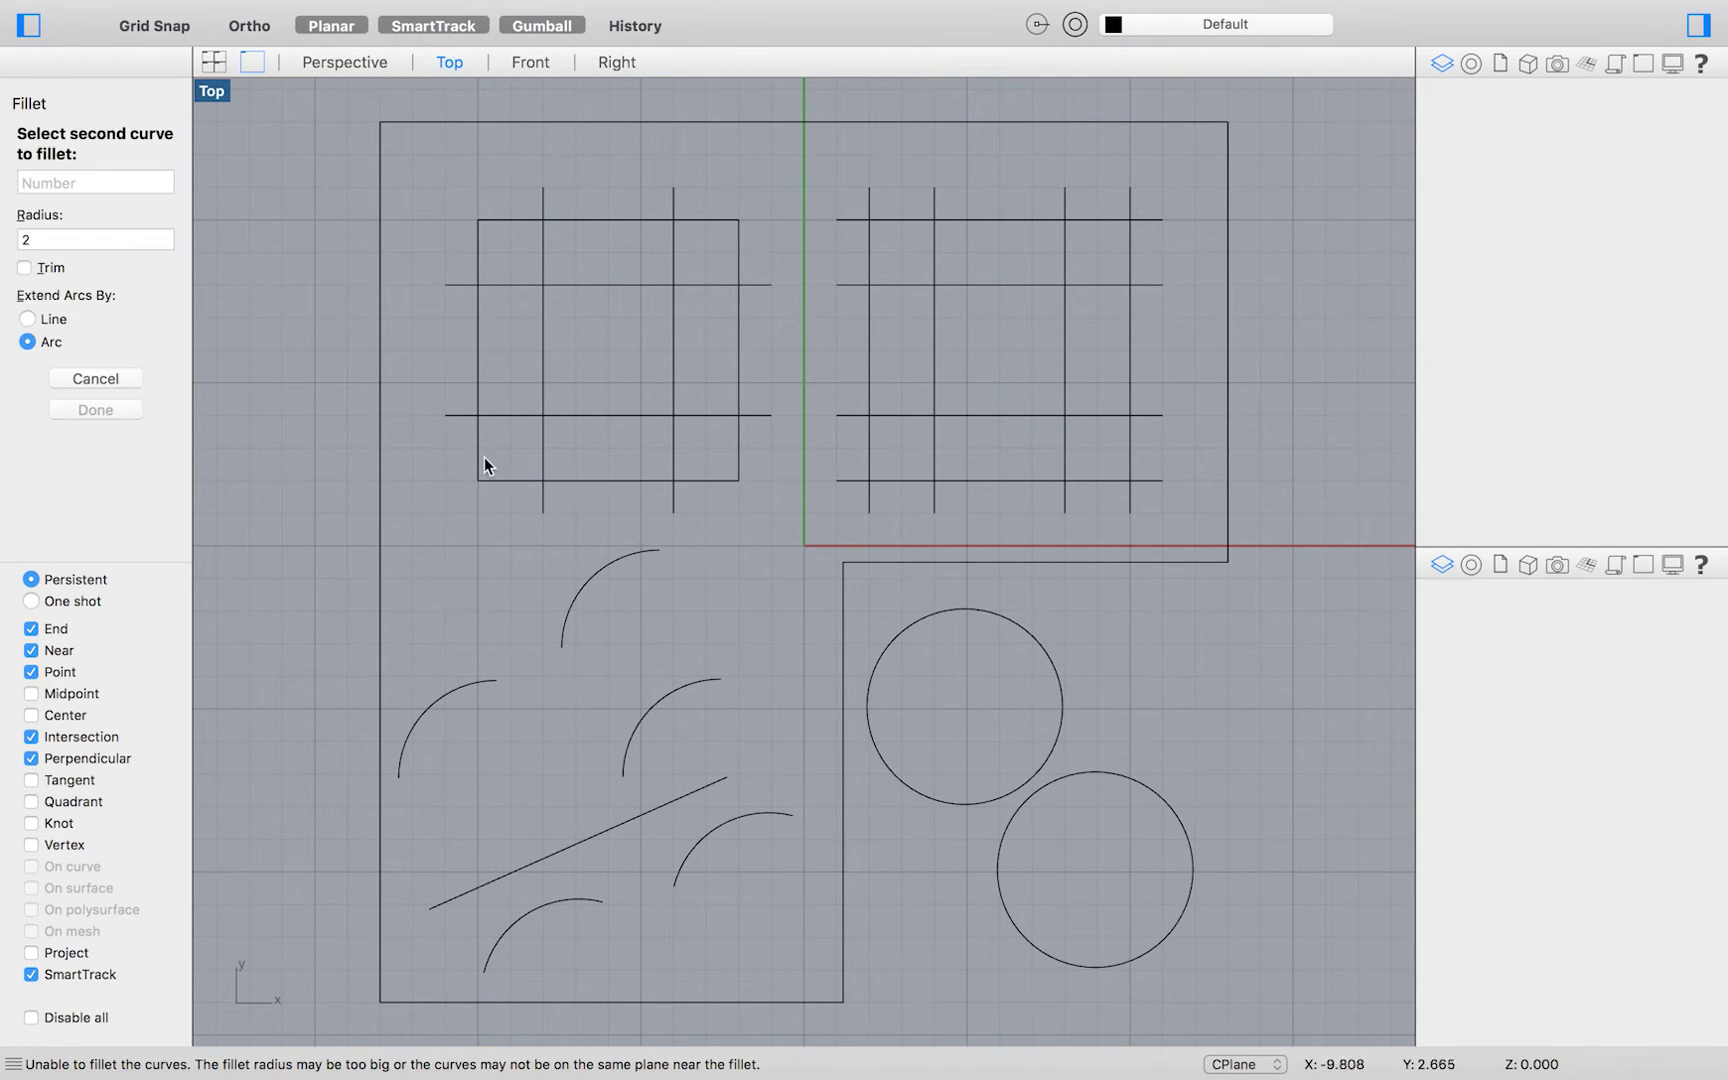
pyautogui.click(479, 464)
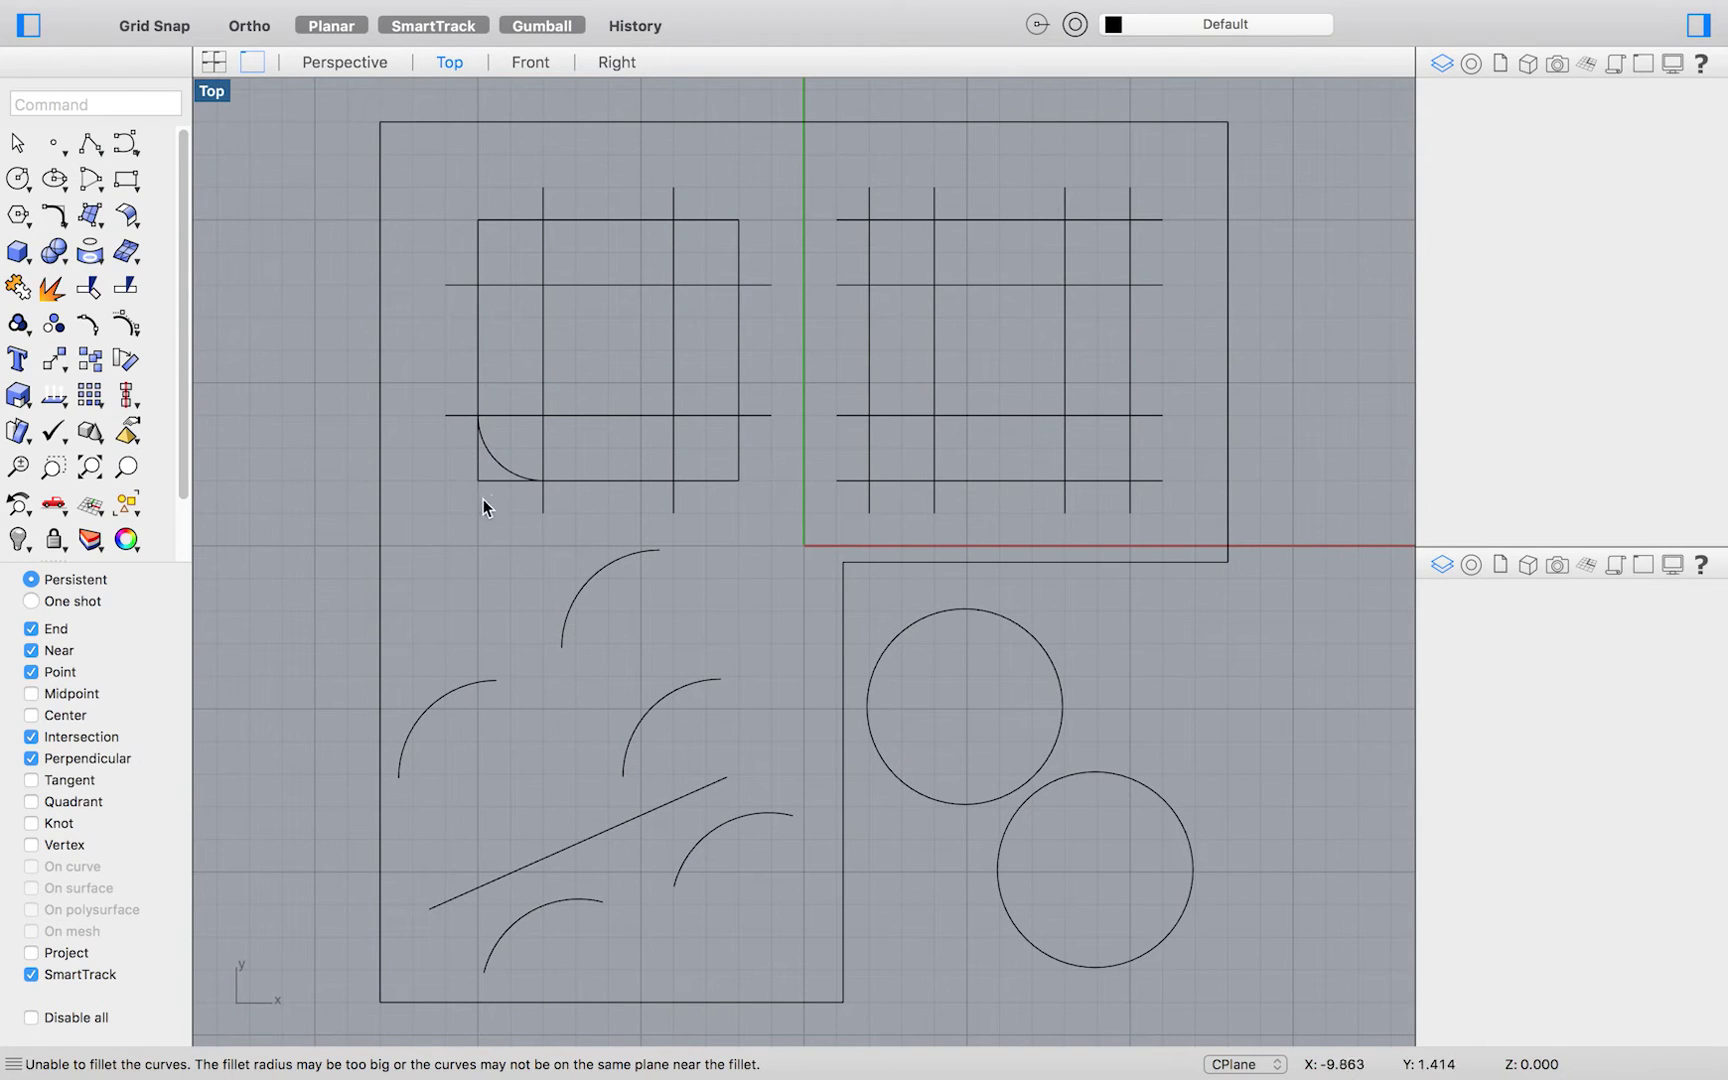
pyautogui.click(497, 481)
pyautogui.click(486, 521)
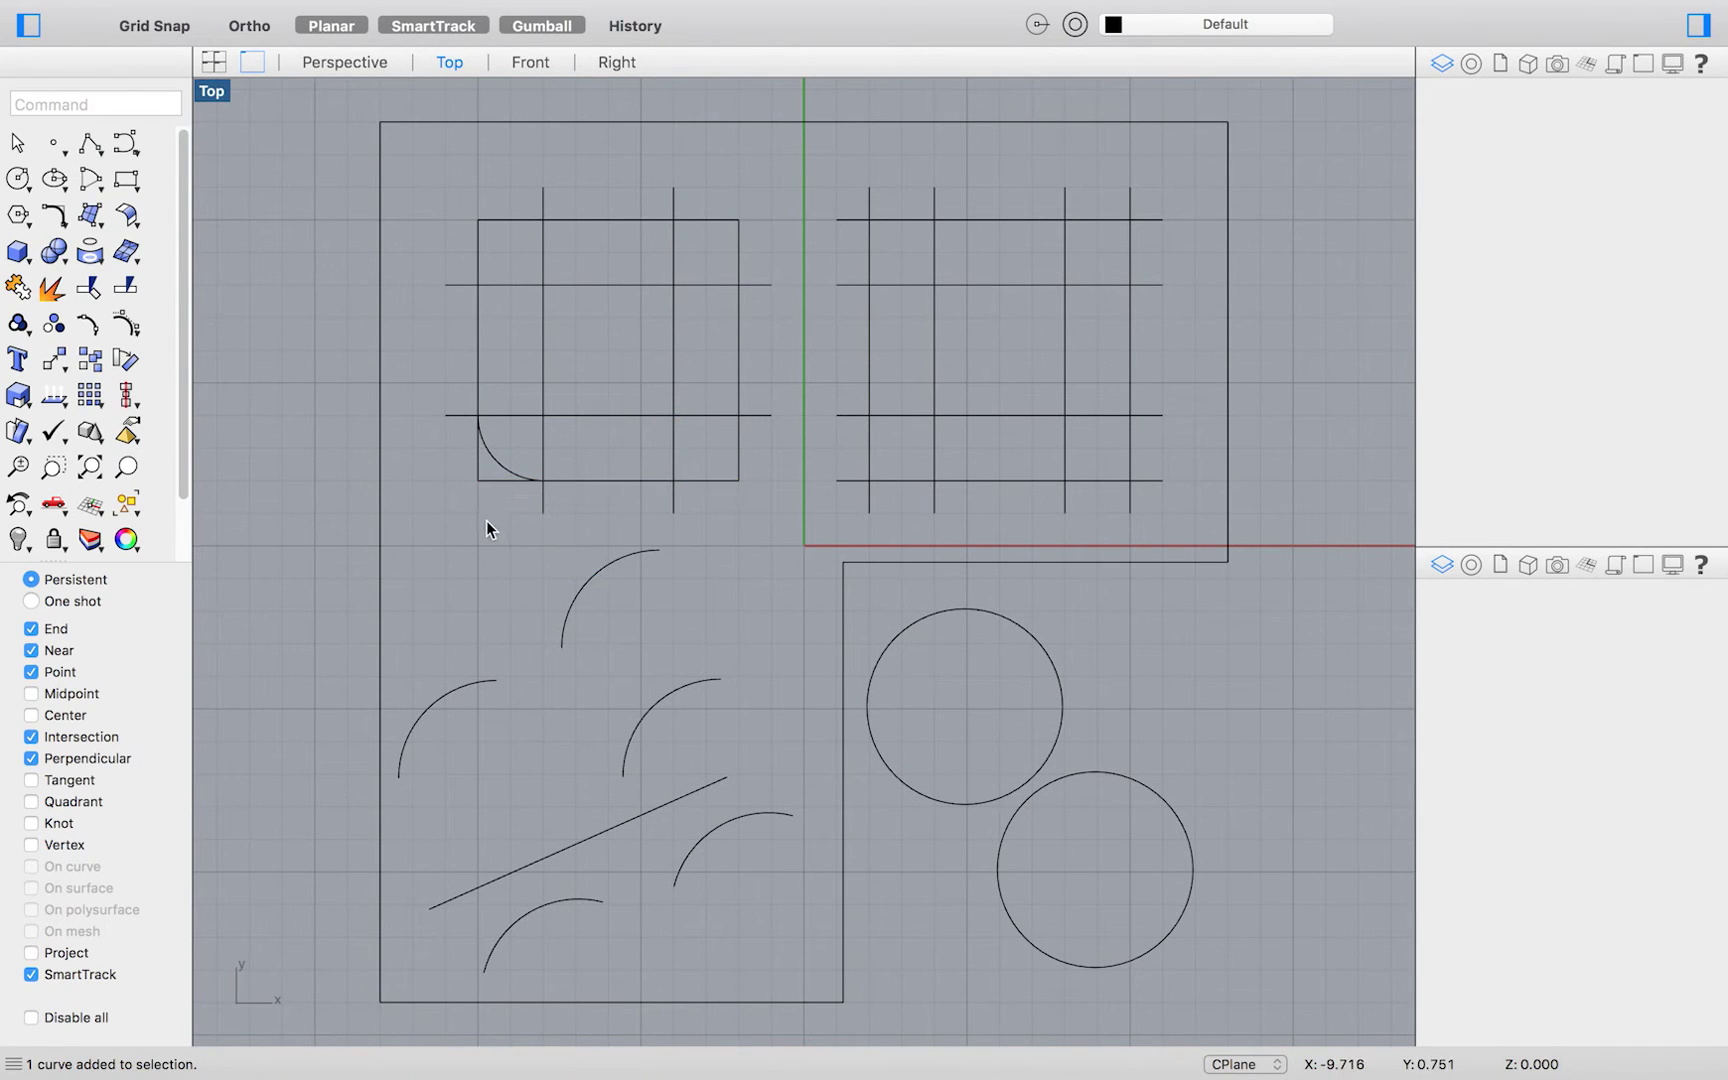
pyautogui.press('super+z')
# - Turn trimming back on and round the bottom-left corner with a trimmed fillet
pyautogui.press('Return')
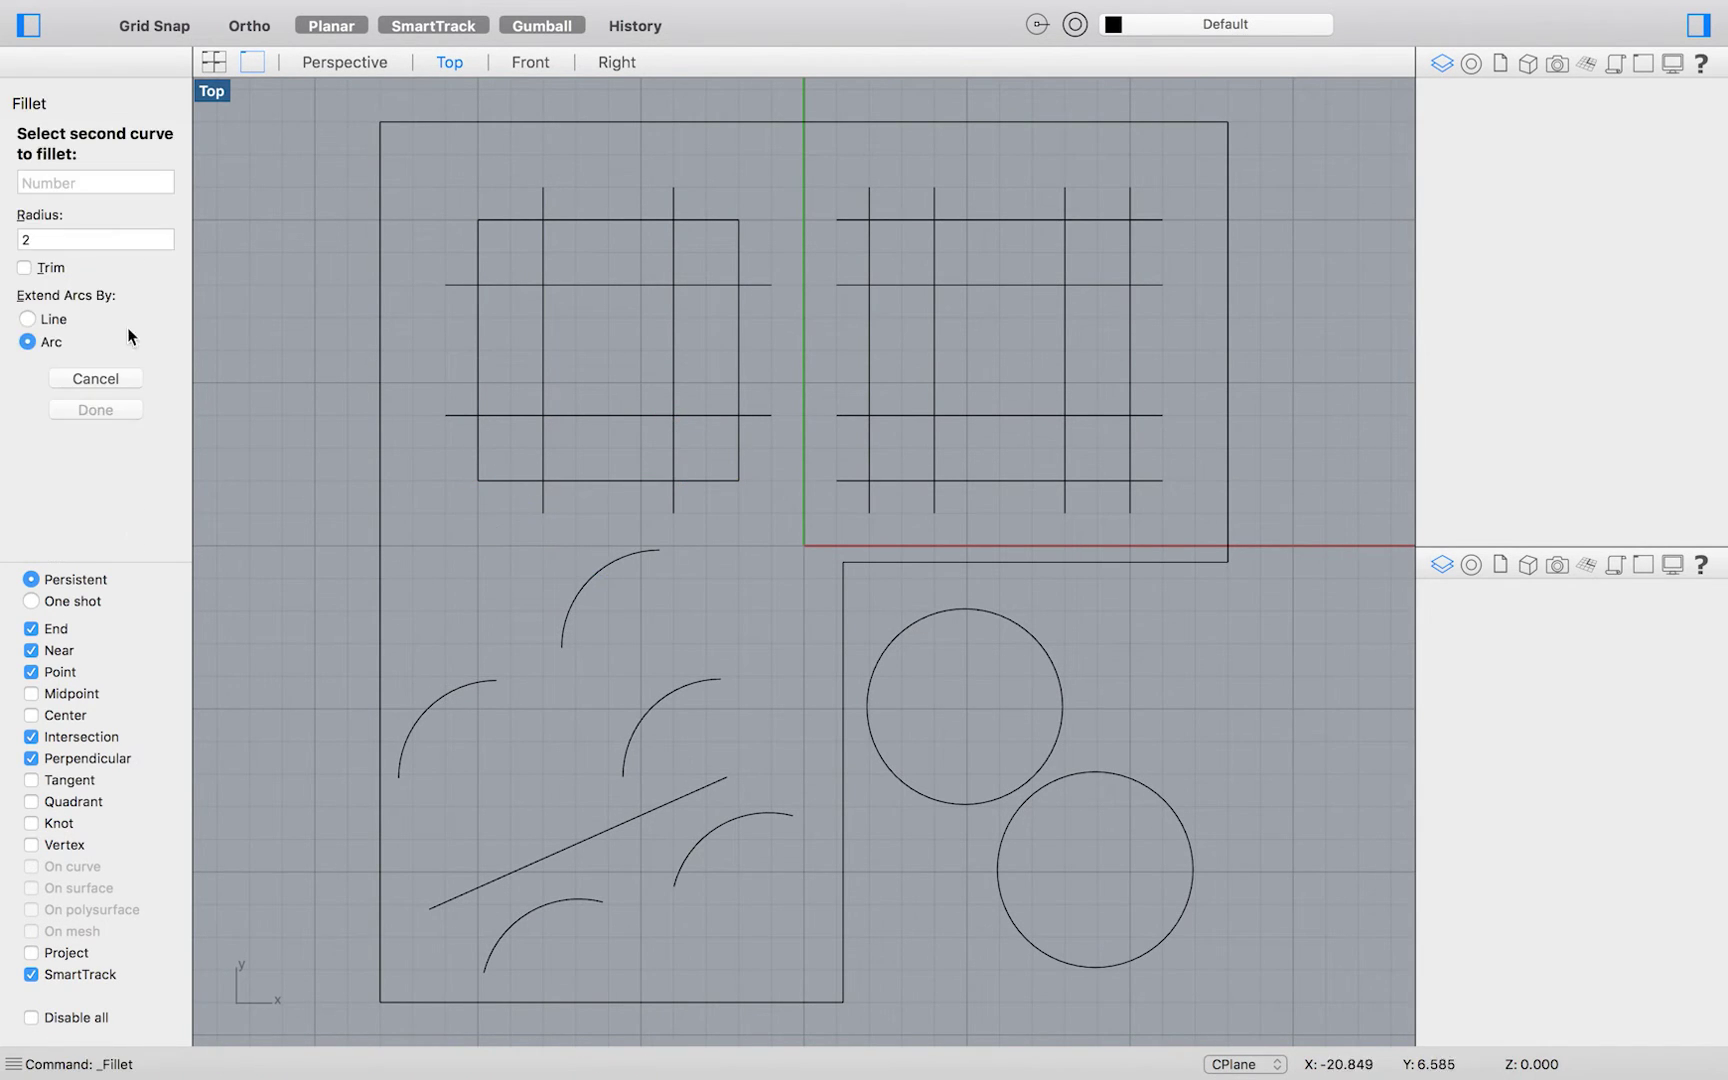
pyautogui.click(24, 268)
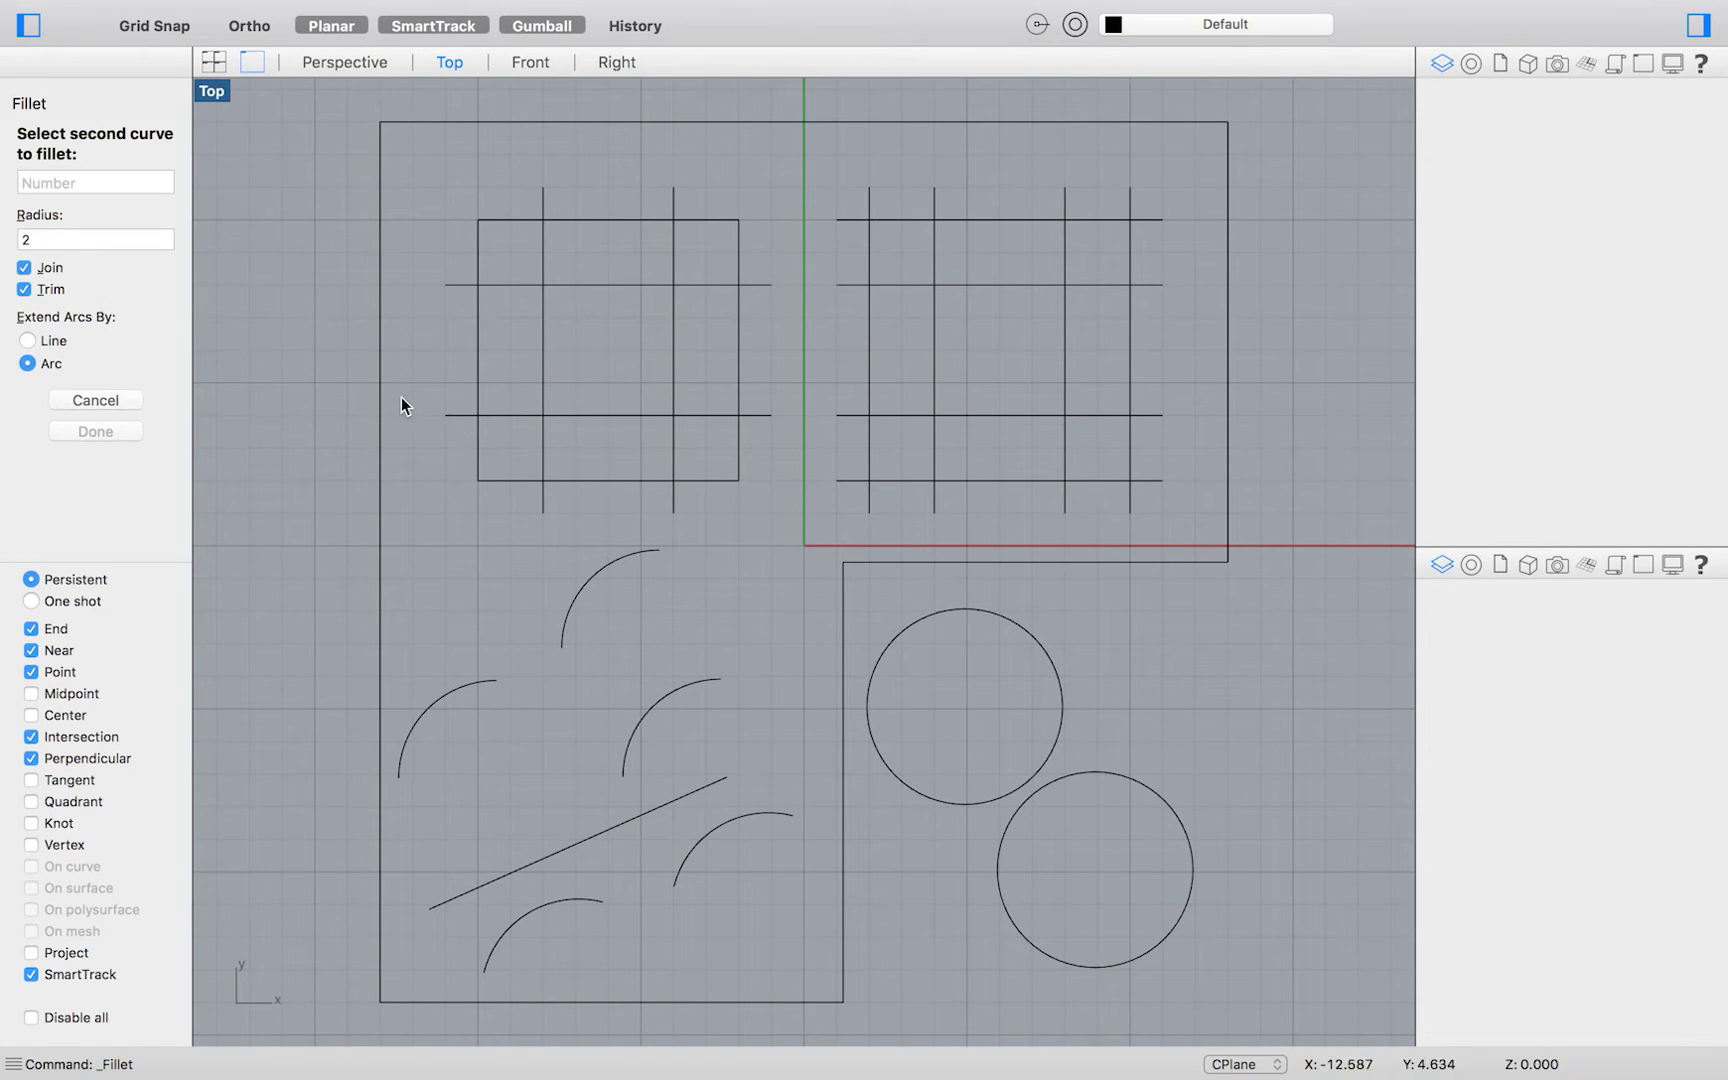
pyautogui.click(479, 454)
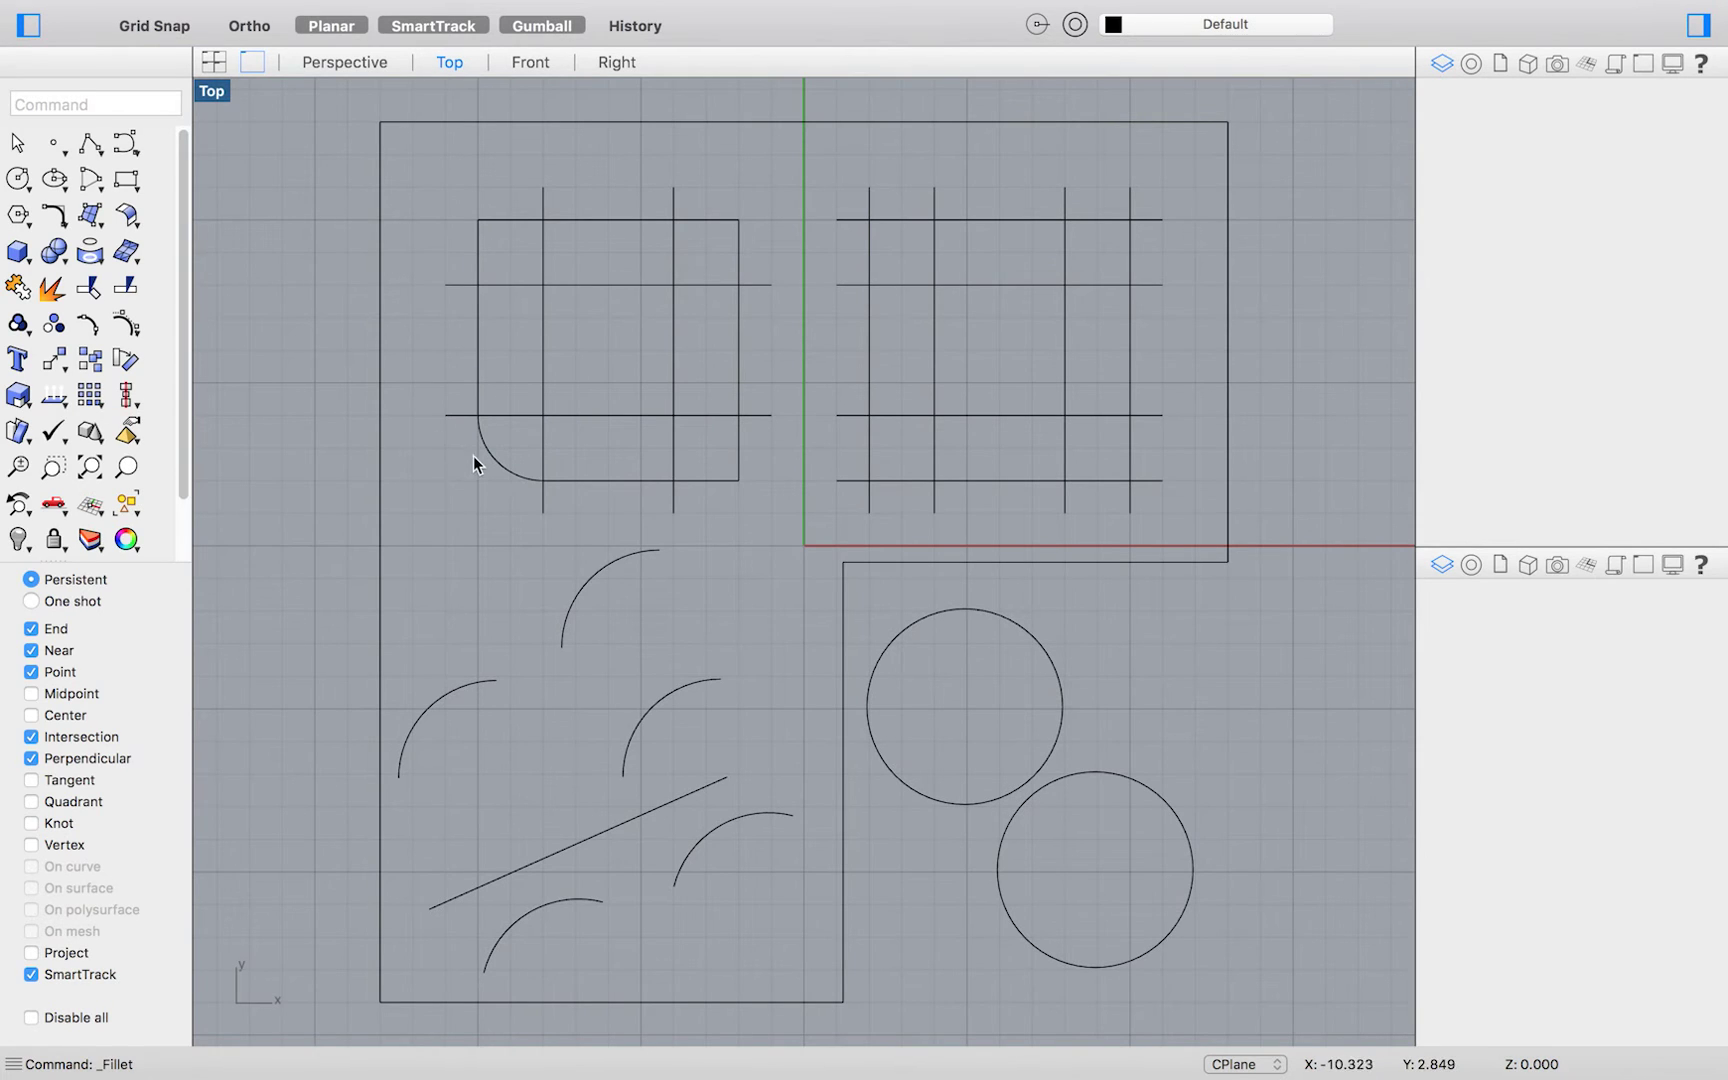
pyautogui.click(514, 479)
pyautogui.press('Escape')
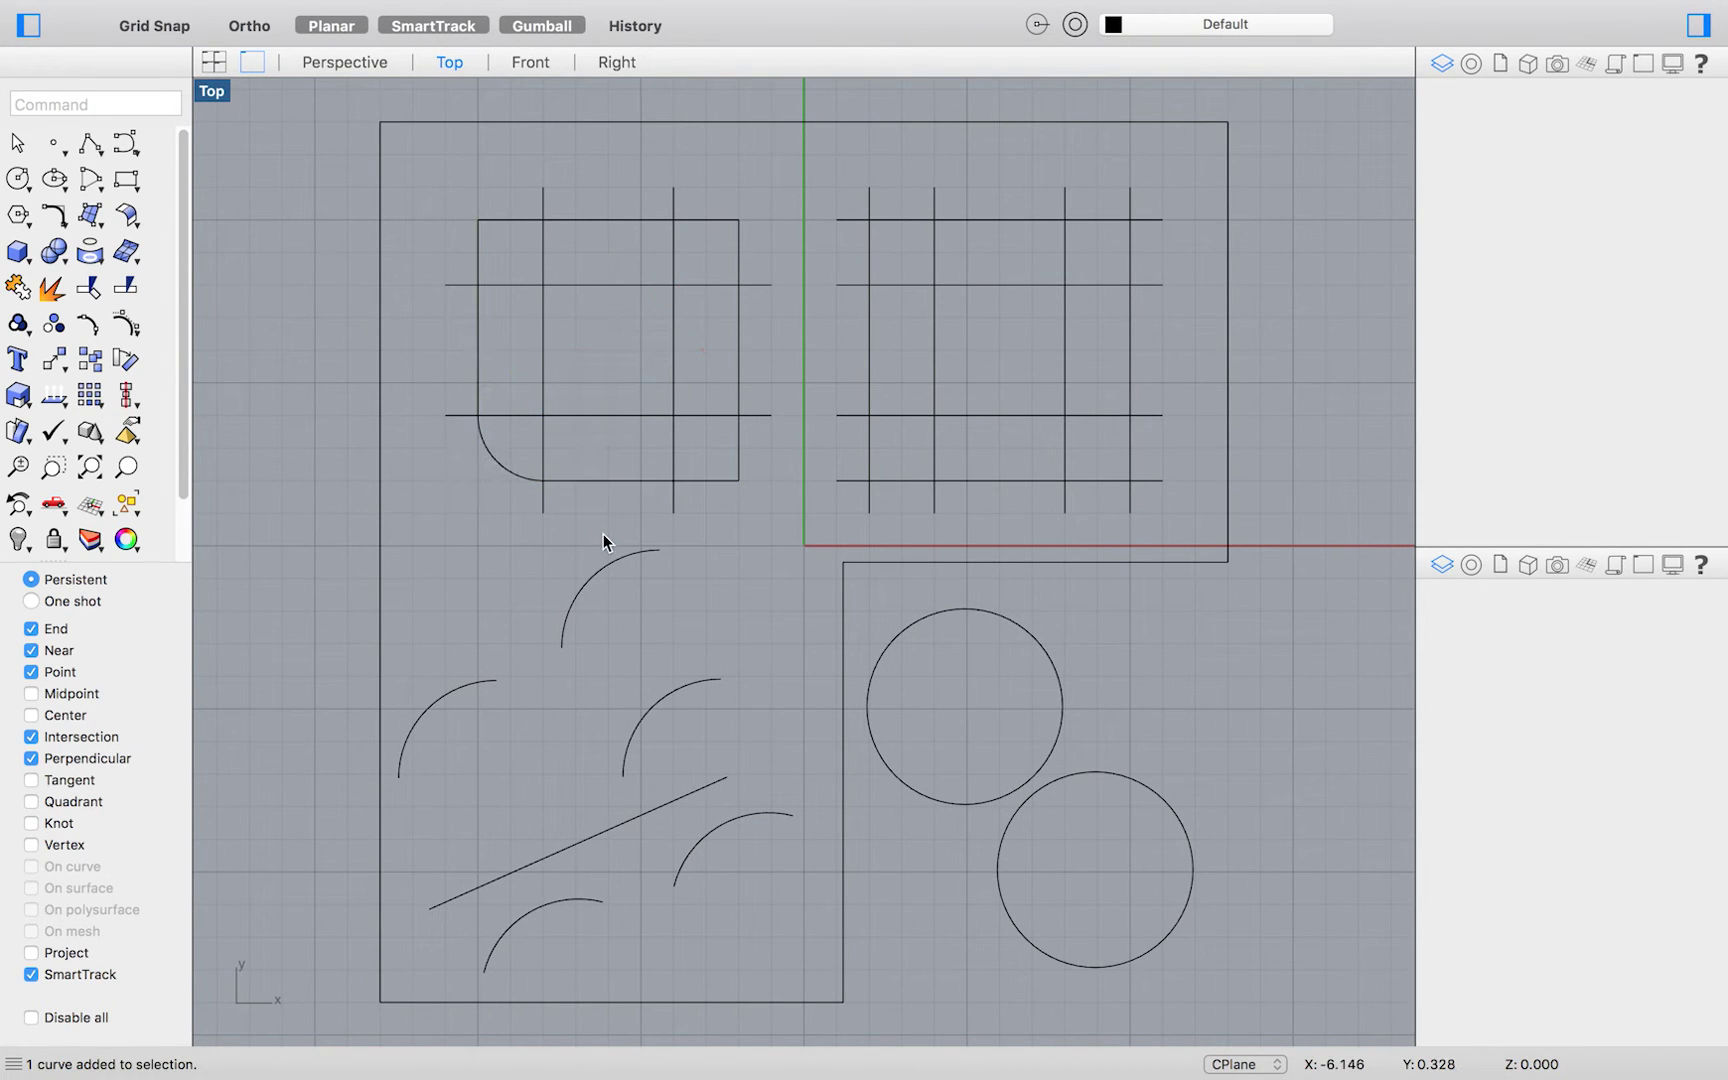
pyautogui.click(511, 470)
pyautogui.press('Escape')
# - Fillet the top-left corner, then undo the corner fillets
pyautogui.click(363, 13)
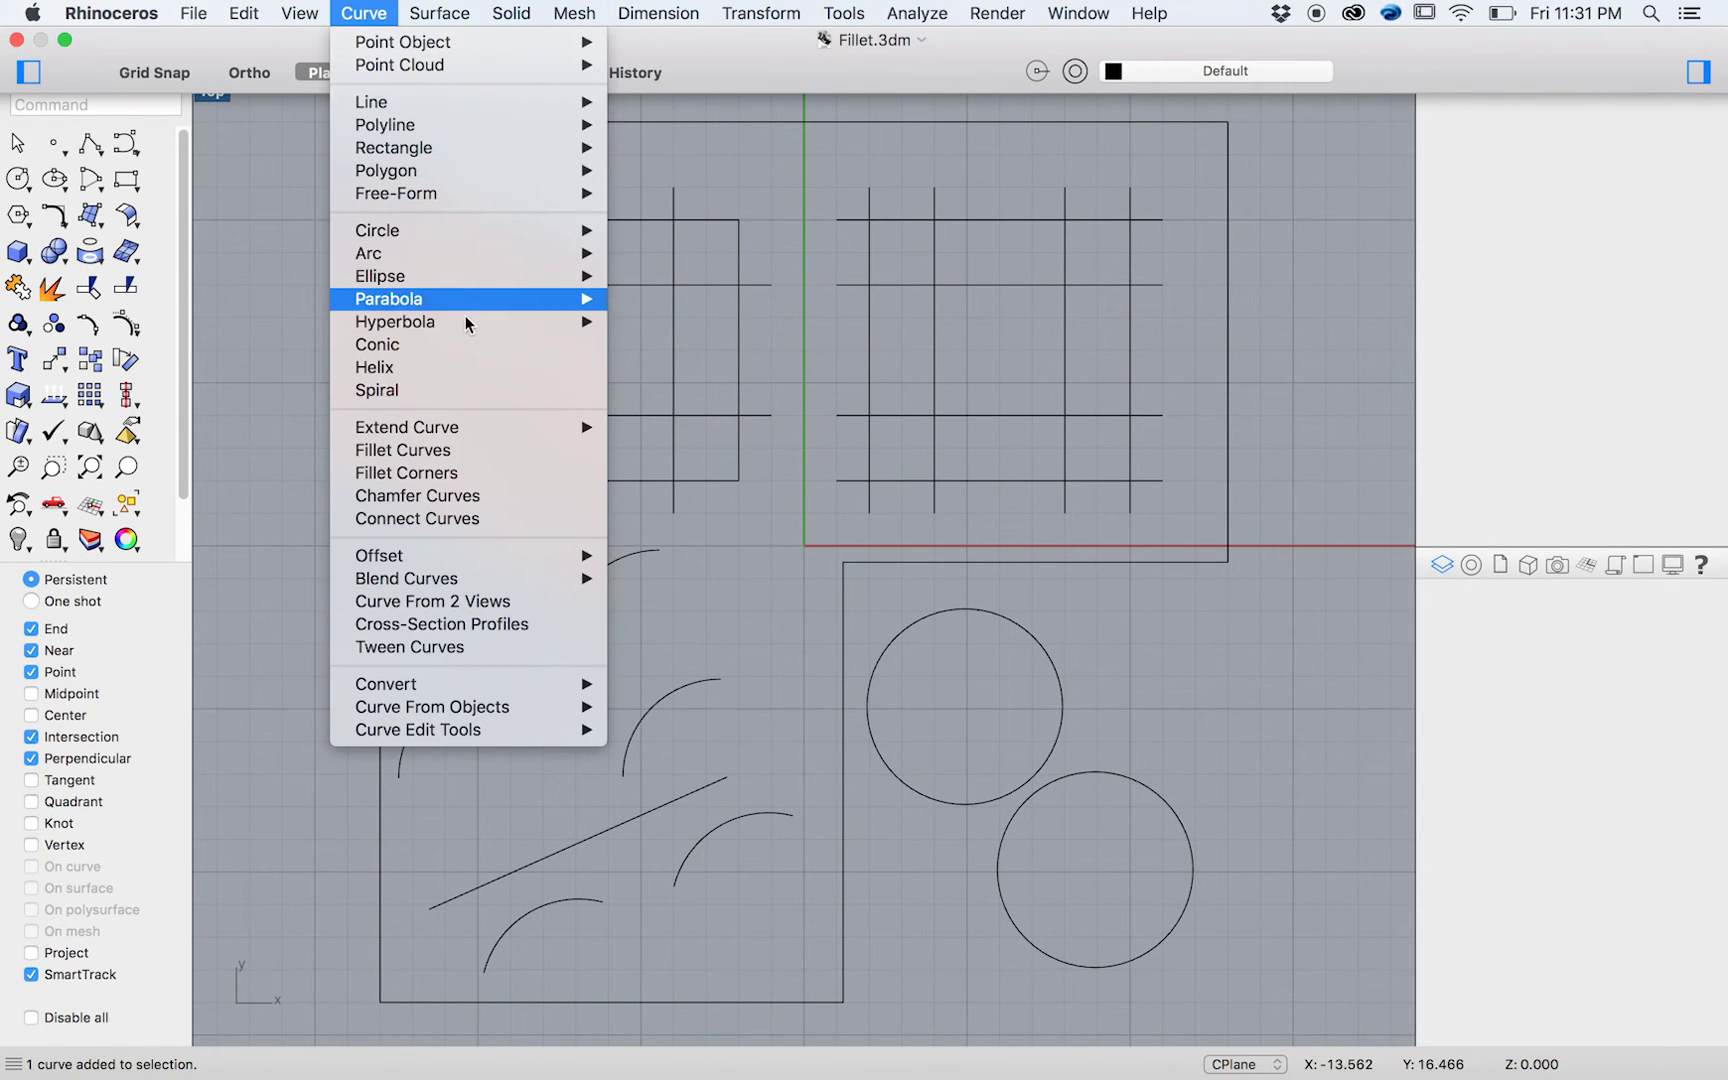
pyautogui.click(437, 454)
pyautogui.click(477, 264)
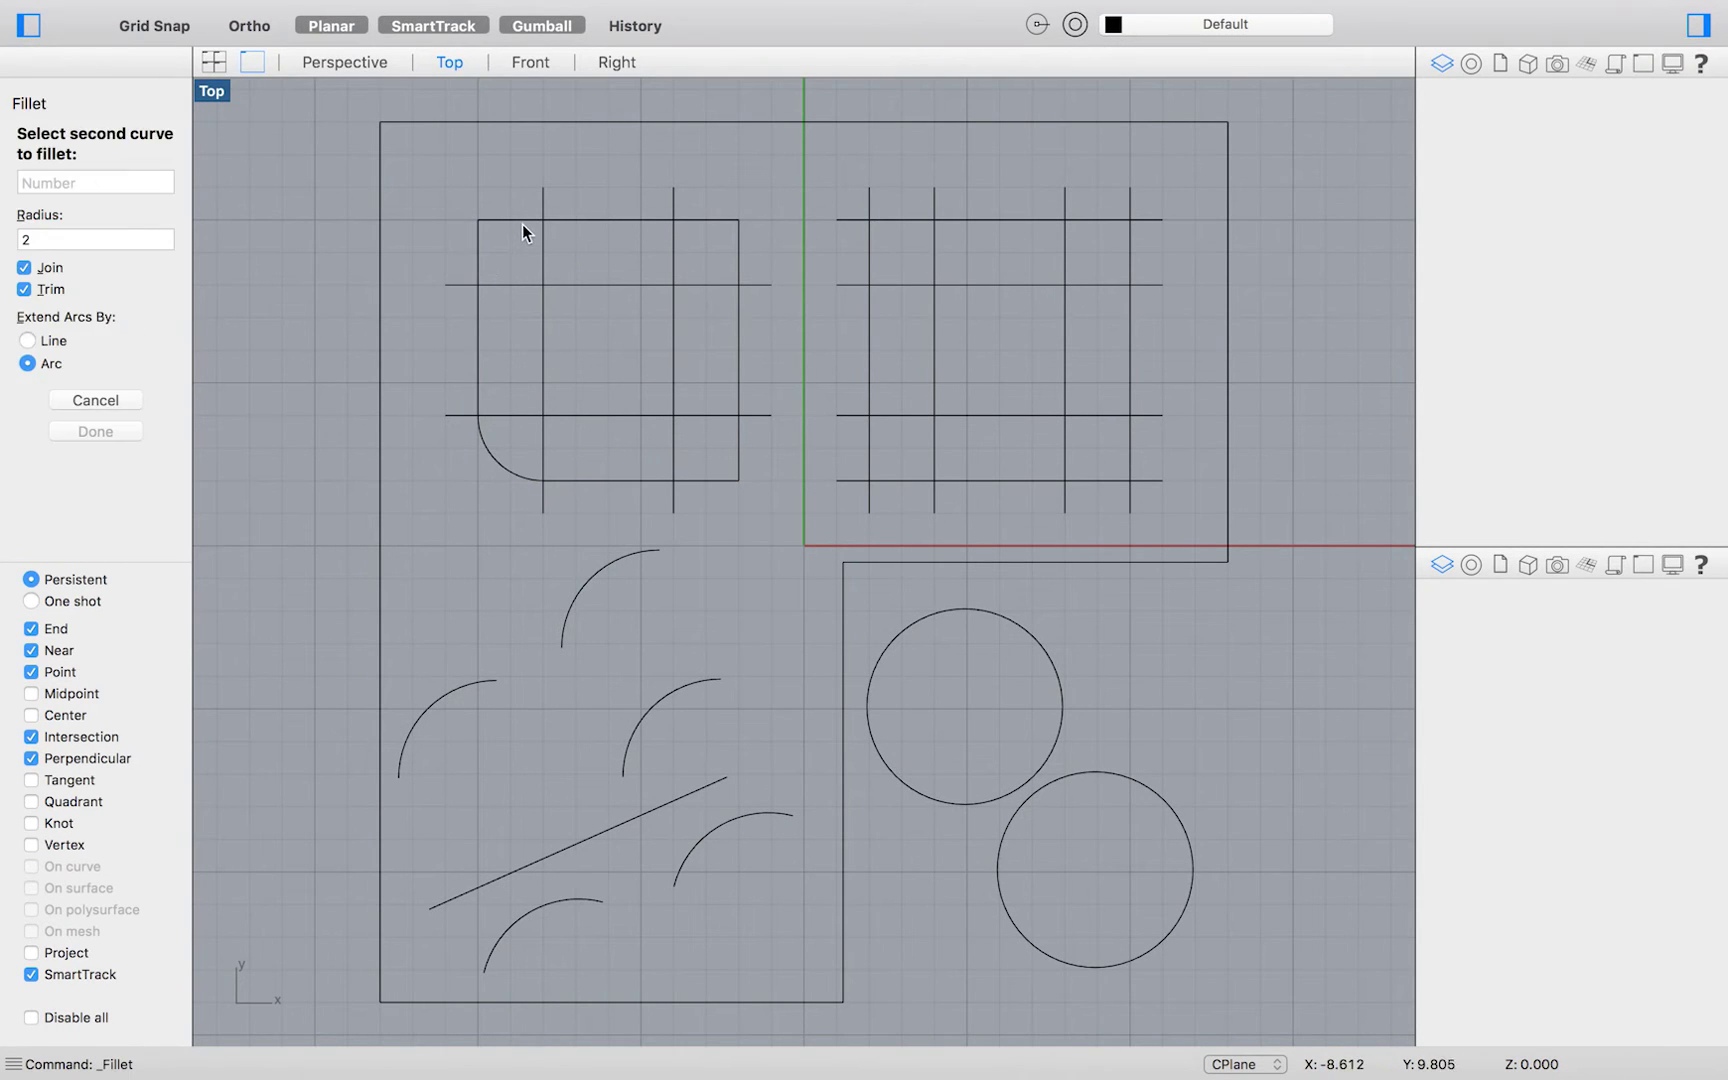
pyautogui.click(522, 220)
pyautogui.press('super+z')
pyautogui.press('super+z')
pyautogui.press('super+z')
pyautogui.press('super+z')
pyautogui.click(511, 481)
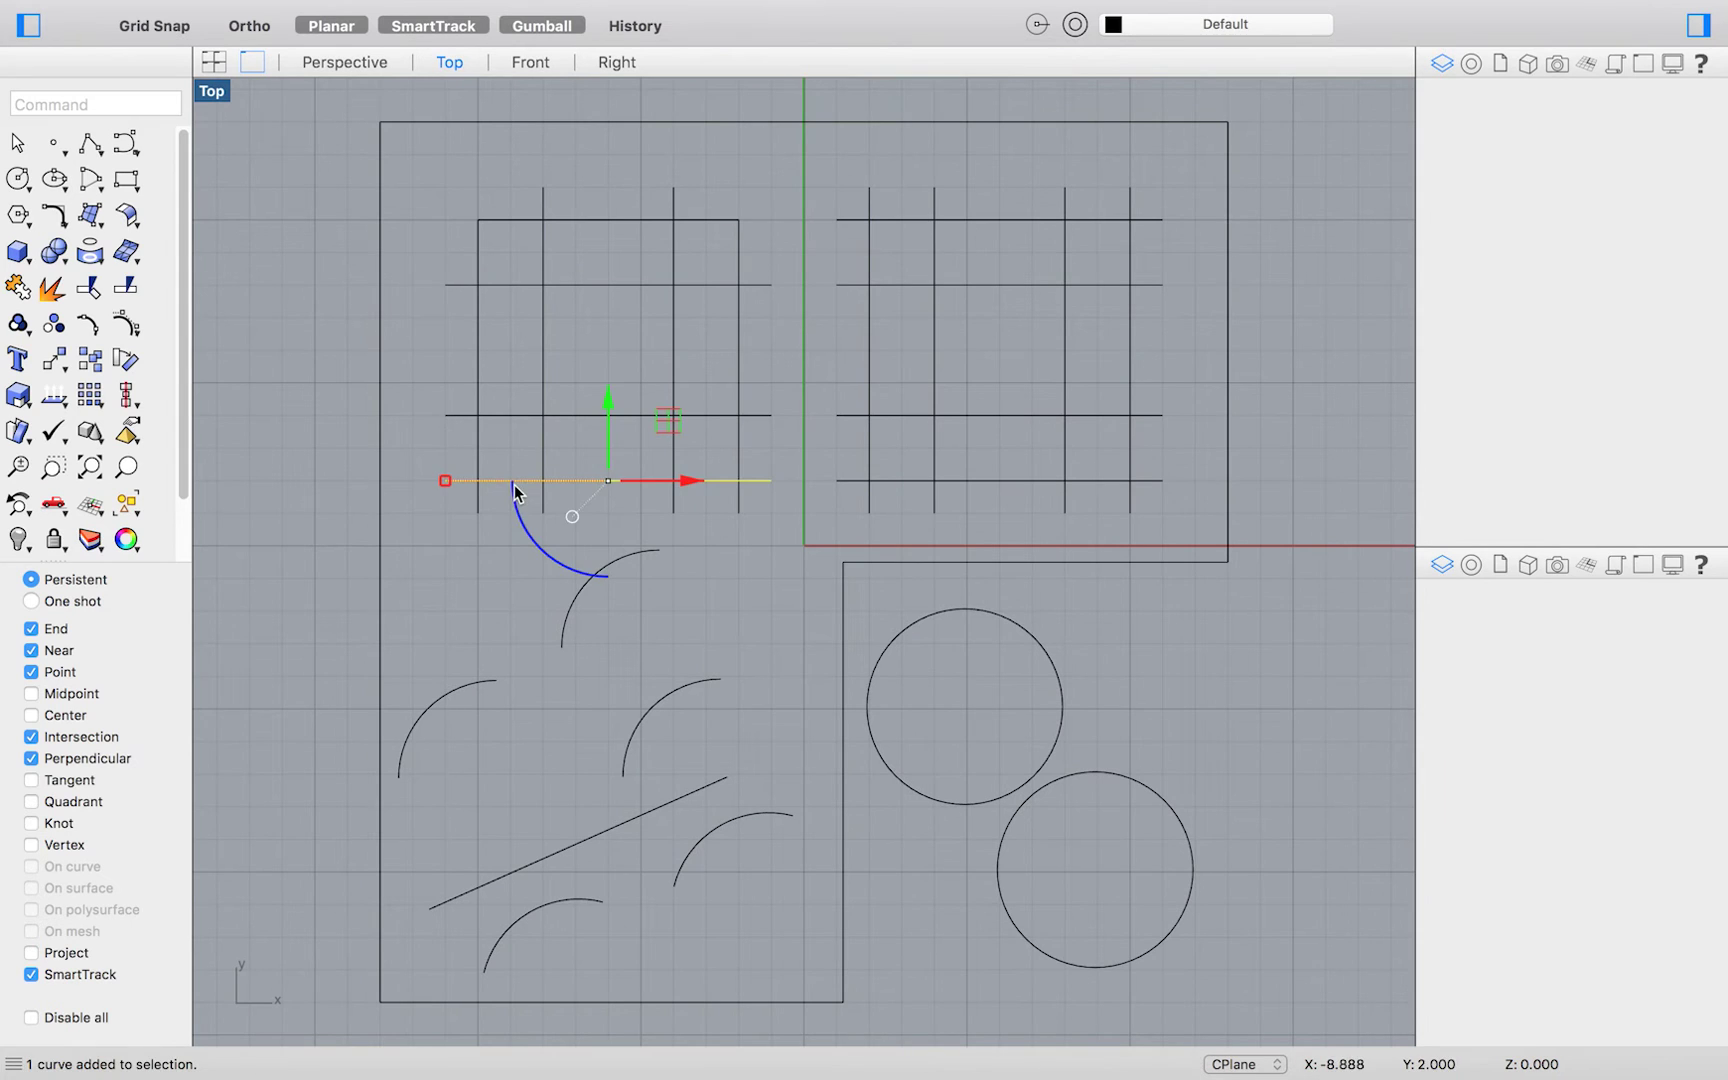
pyautogui.keyDown('shift'); pyautogui.click(479, 446); pyautogui.keyUp('shift')
# - Fillet the outer square's bottom-left corner and the adjacent corner
pyautogui.click(363, 13)
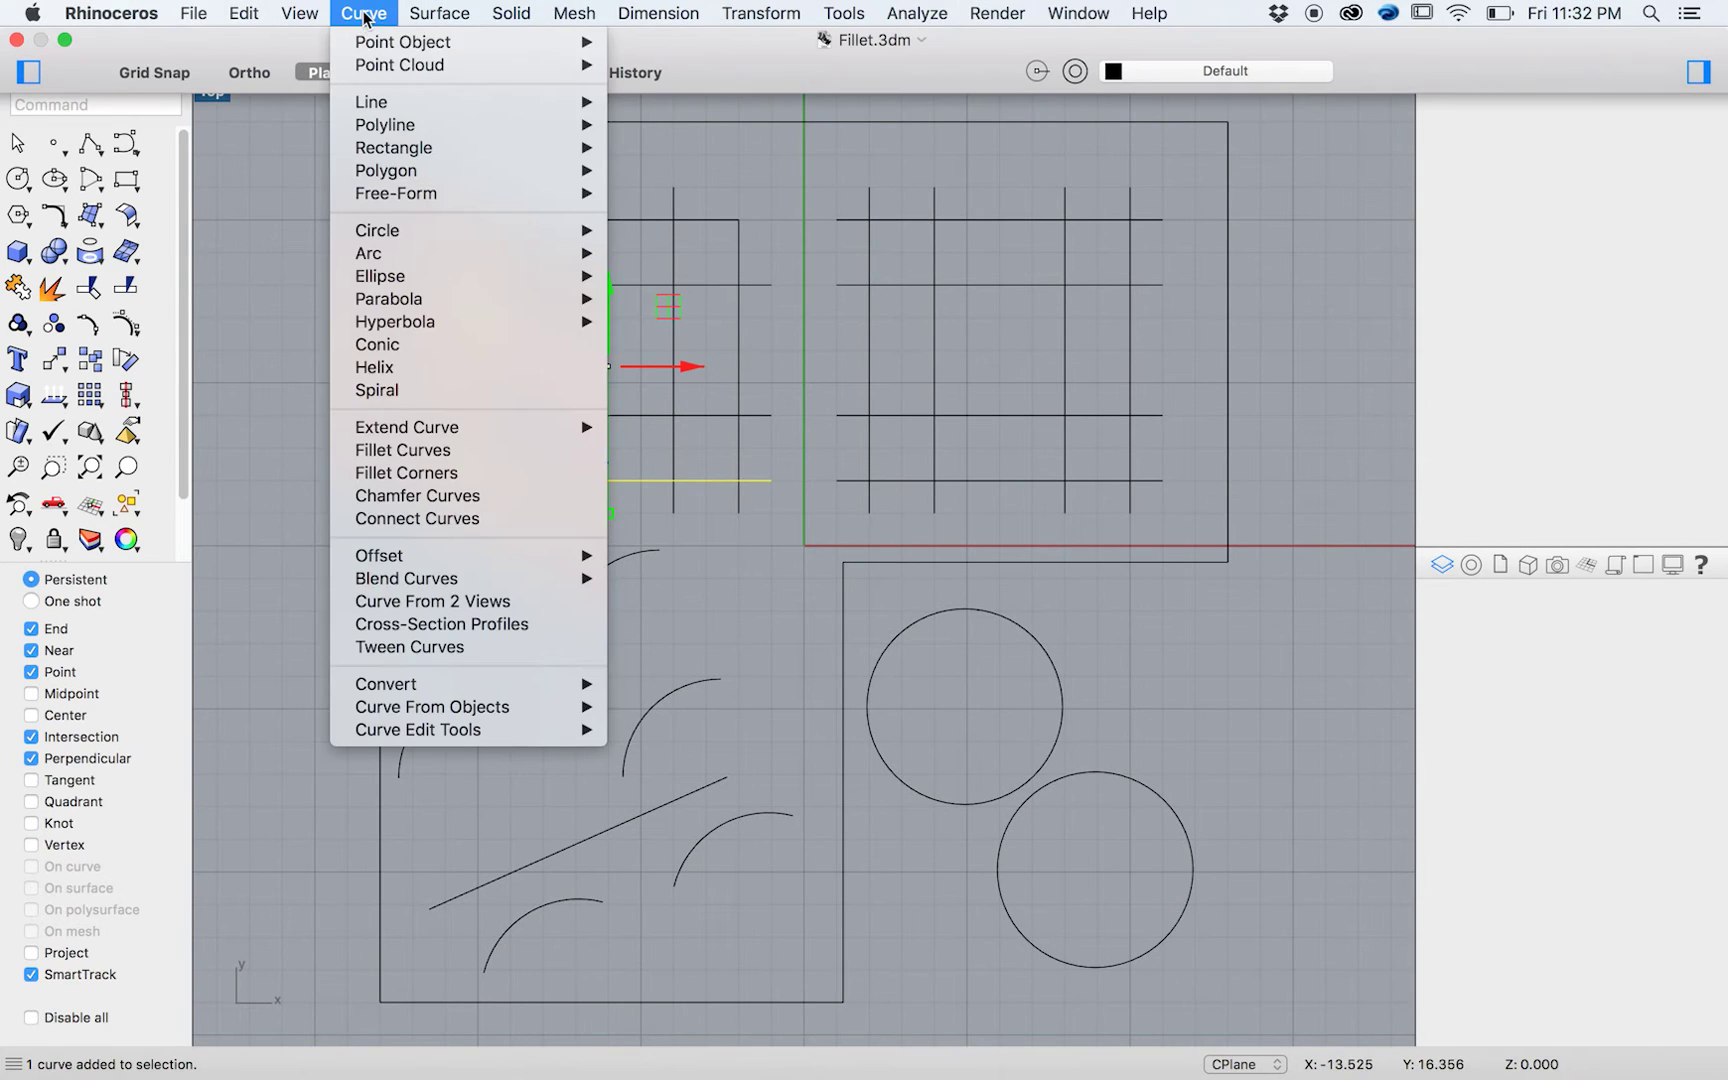
pyautogui.click(431, 450)
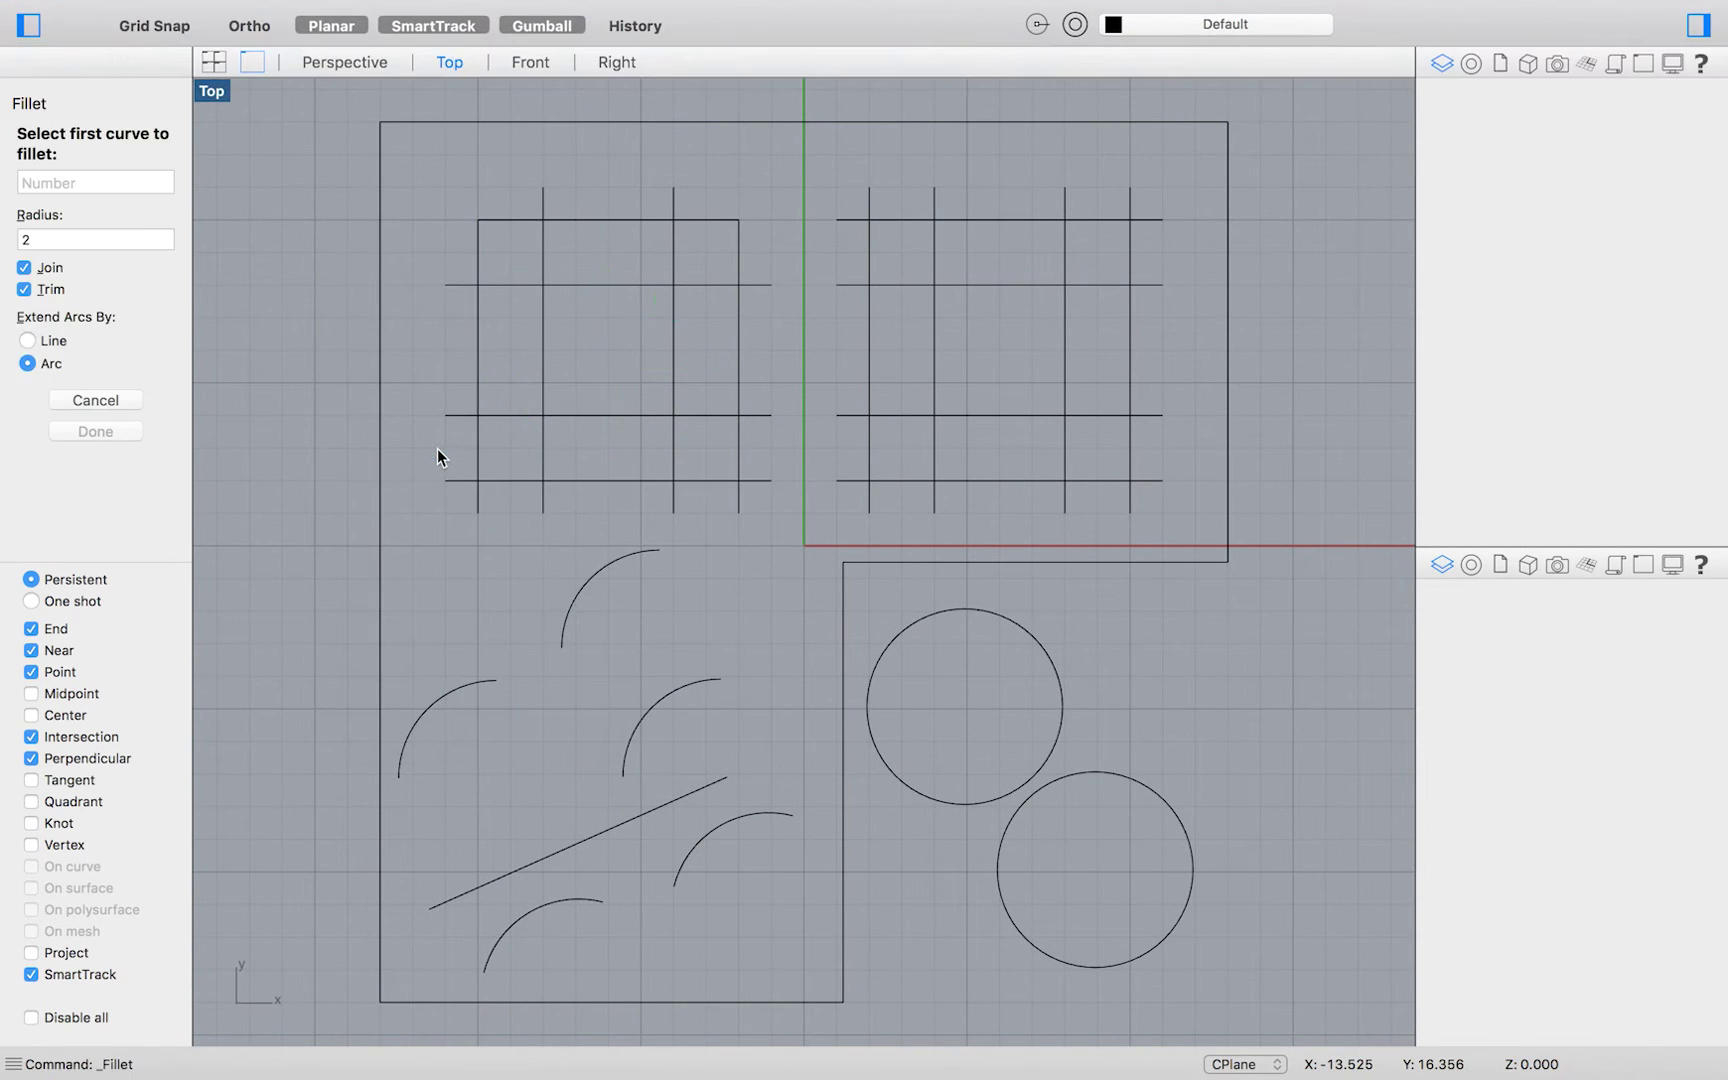
pyautogui.click(518, 481)
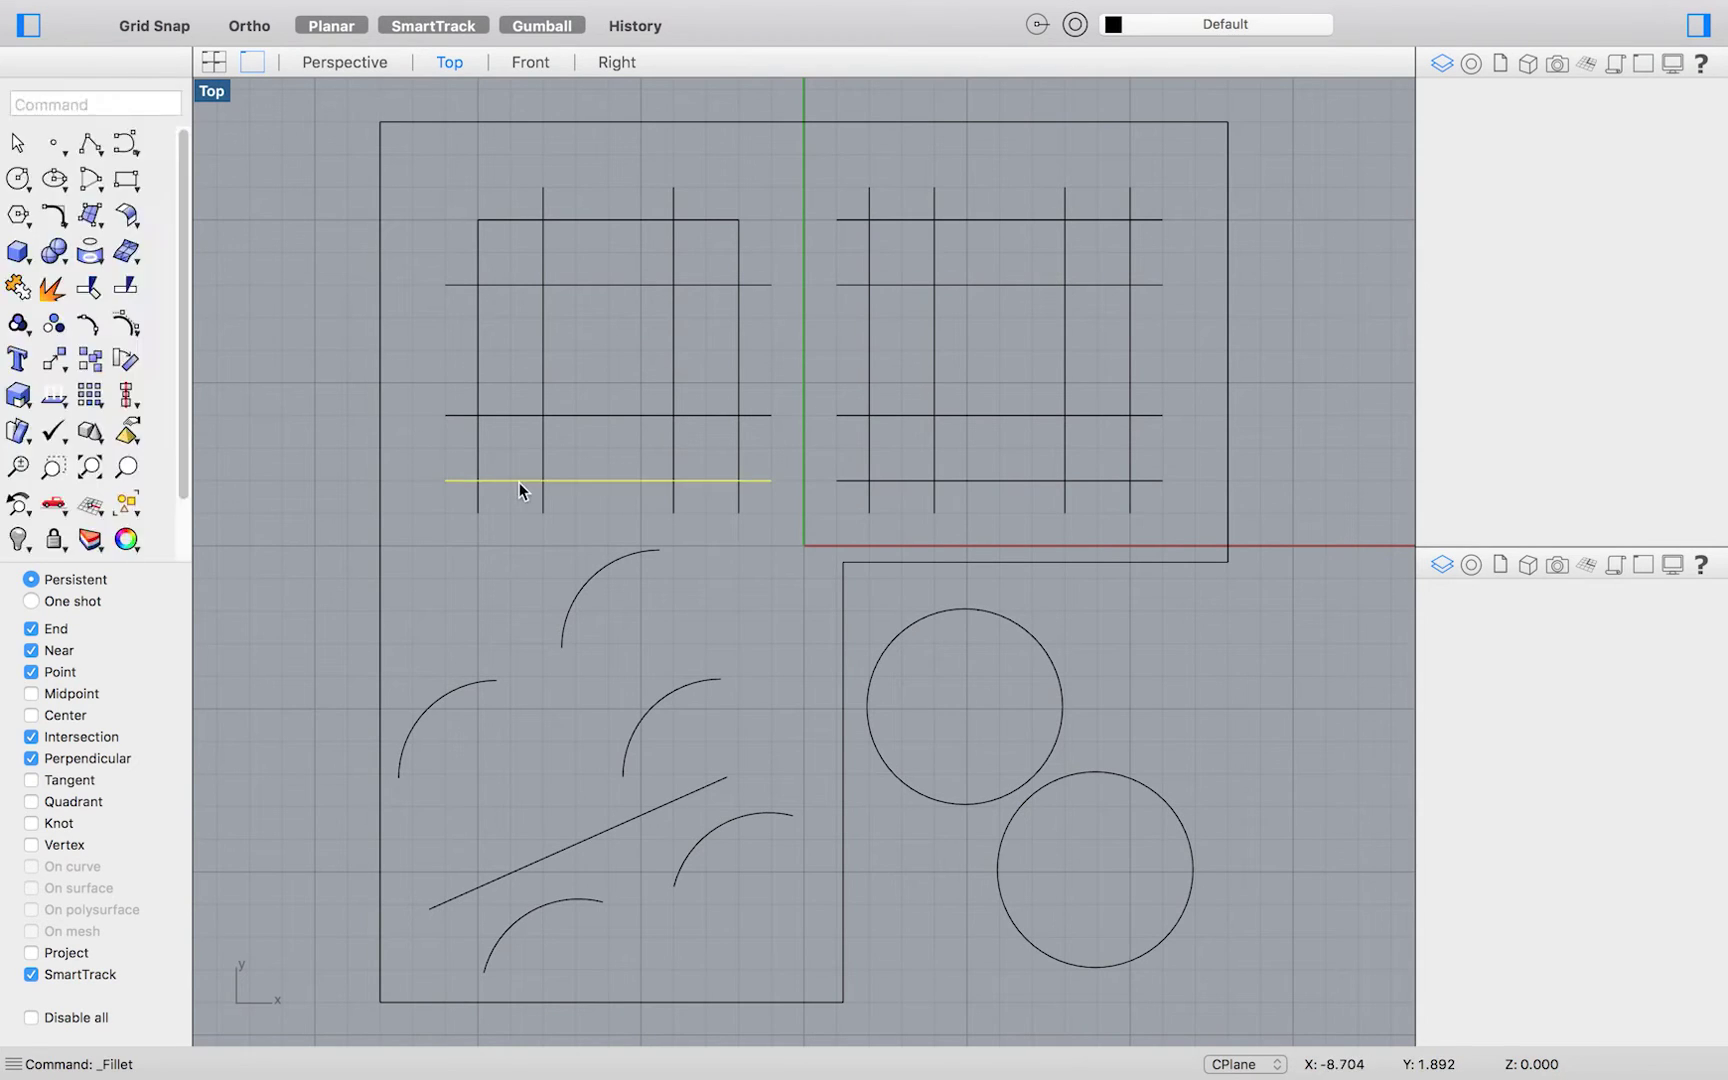
pyautogui.click(478, 451)
pyautogui.press('Return')
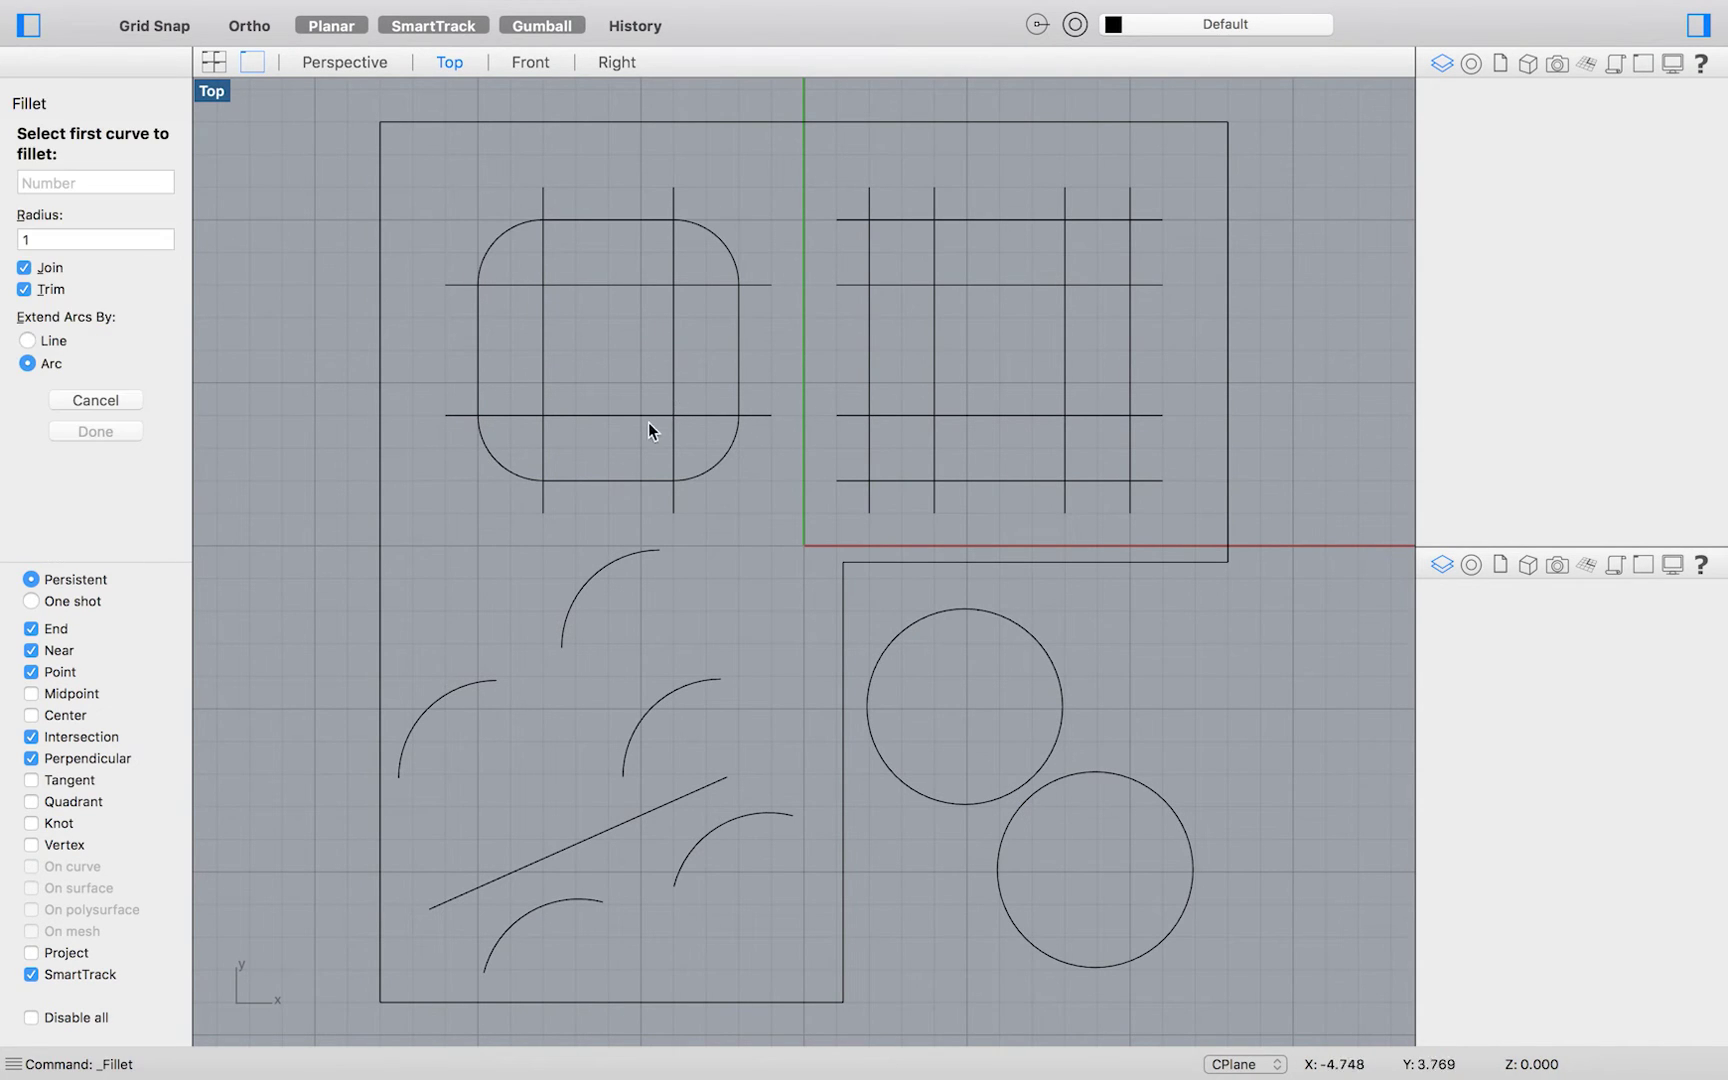
pyautogui.click(652, 415)
pyautogui.click(673, 396)
pyautogui.press('Return')
# - Round the inner square's bottom-left, top-left and top-right corners
pyautogui.click(543, 443)
pyautogui.click(518, 416)
pyautogui.press('super+z')
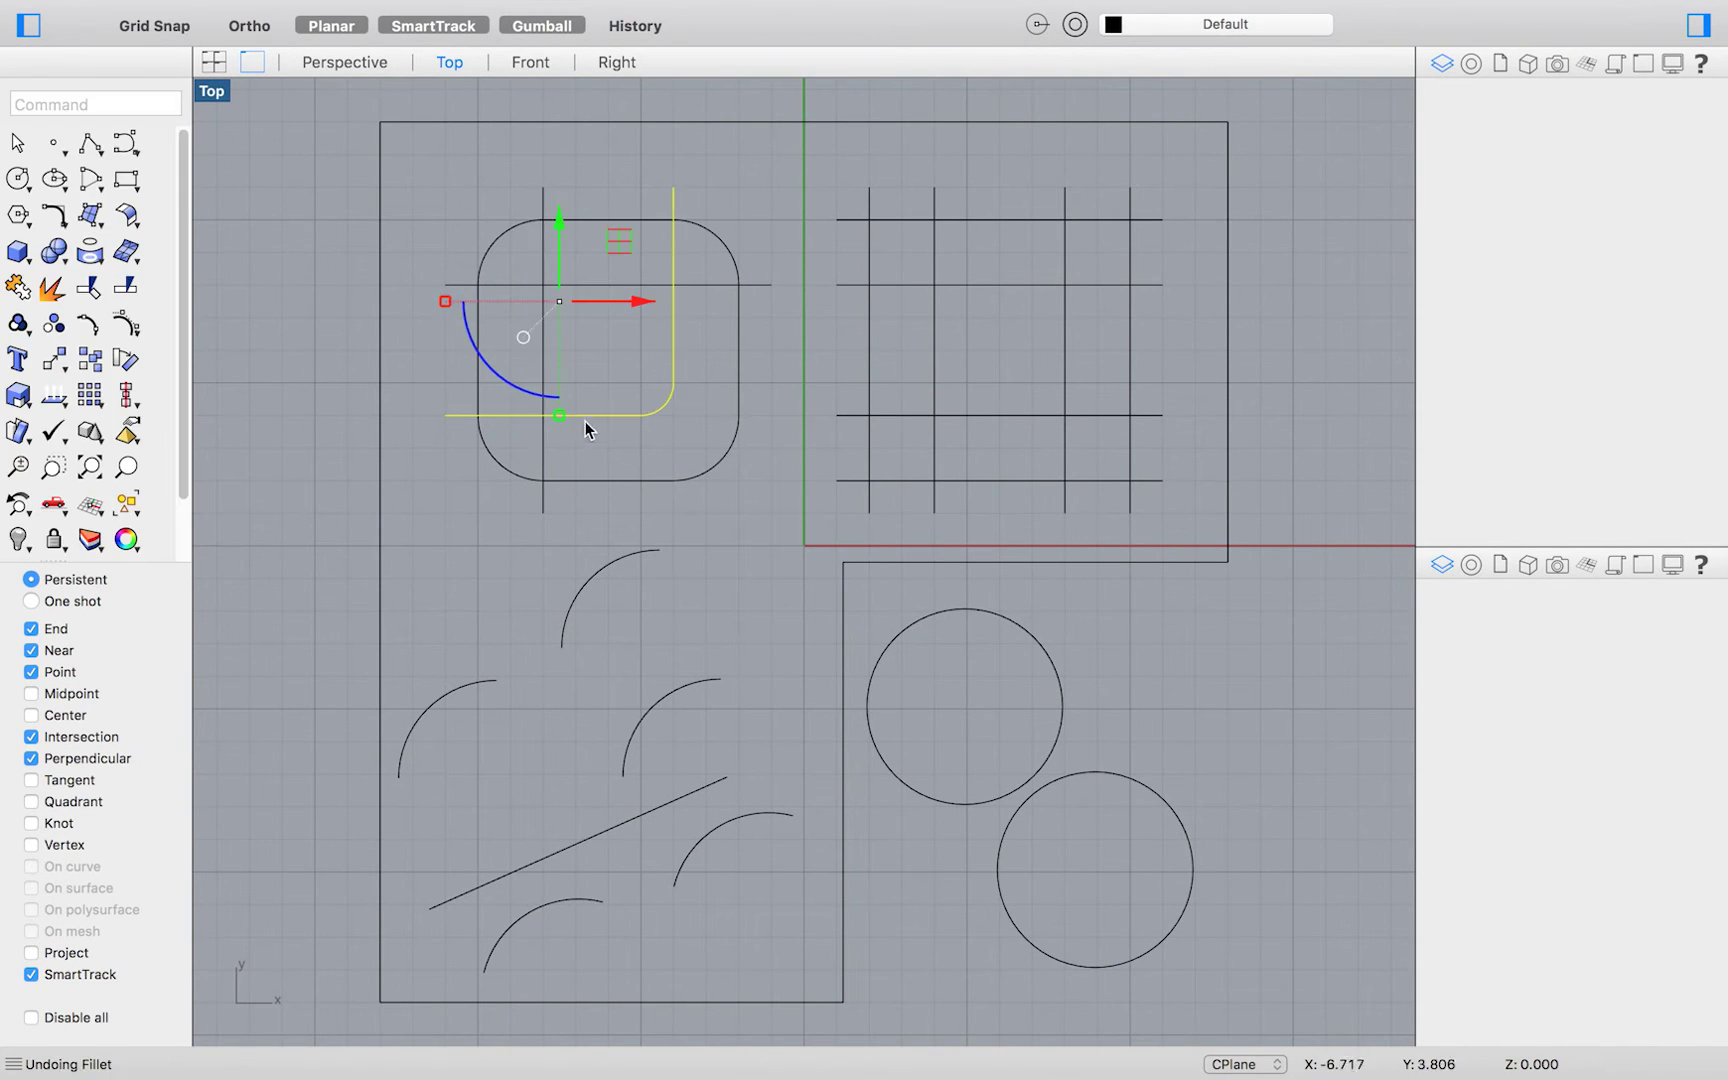
pyautogui.press('Escape')
pyautogui.press('Return')
pyautogui.click(589, 414)
pyautogui.click(544, 378)
pyautogui.press('Return')
pyautogui.click(544, 323)
pyautogui.click(585, 285)
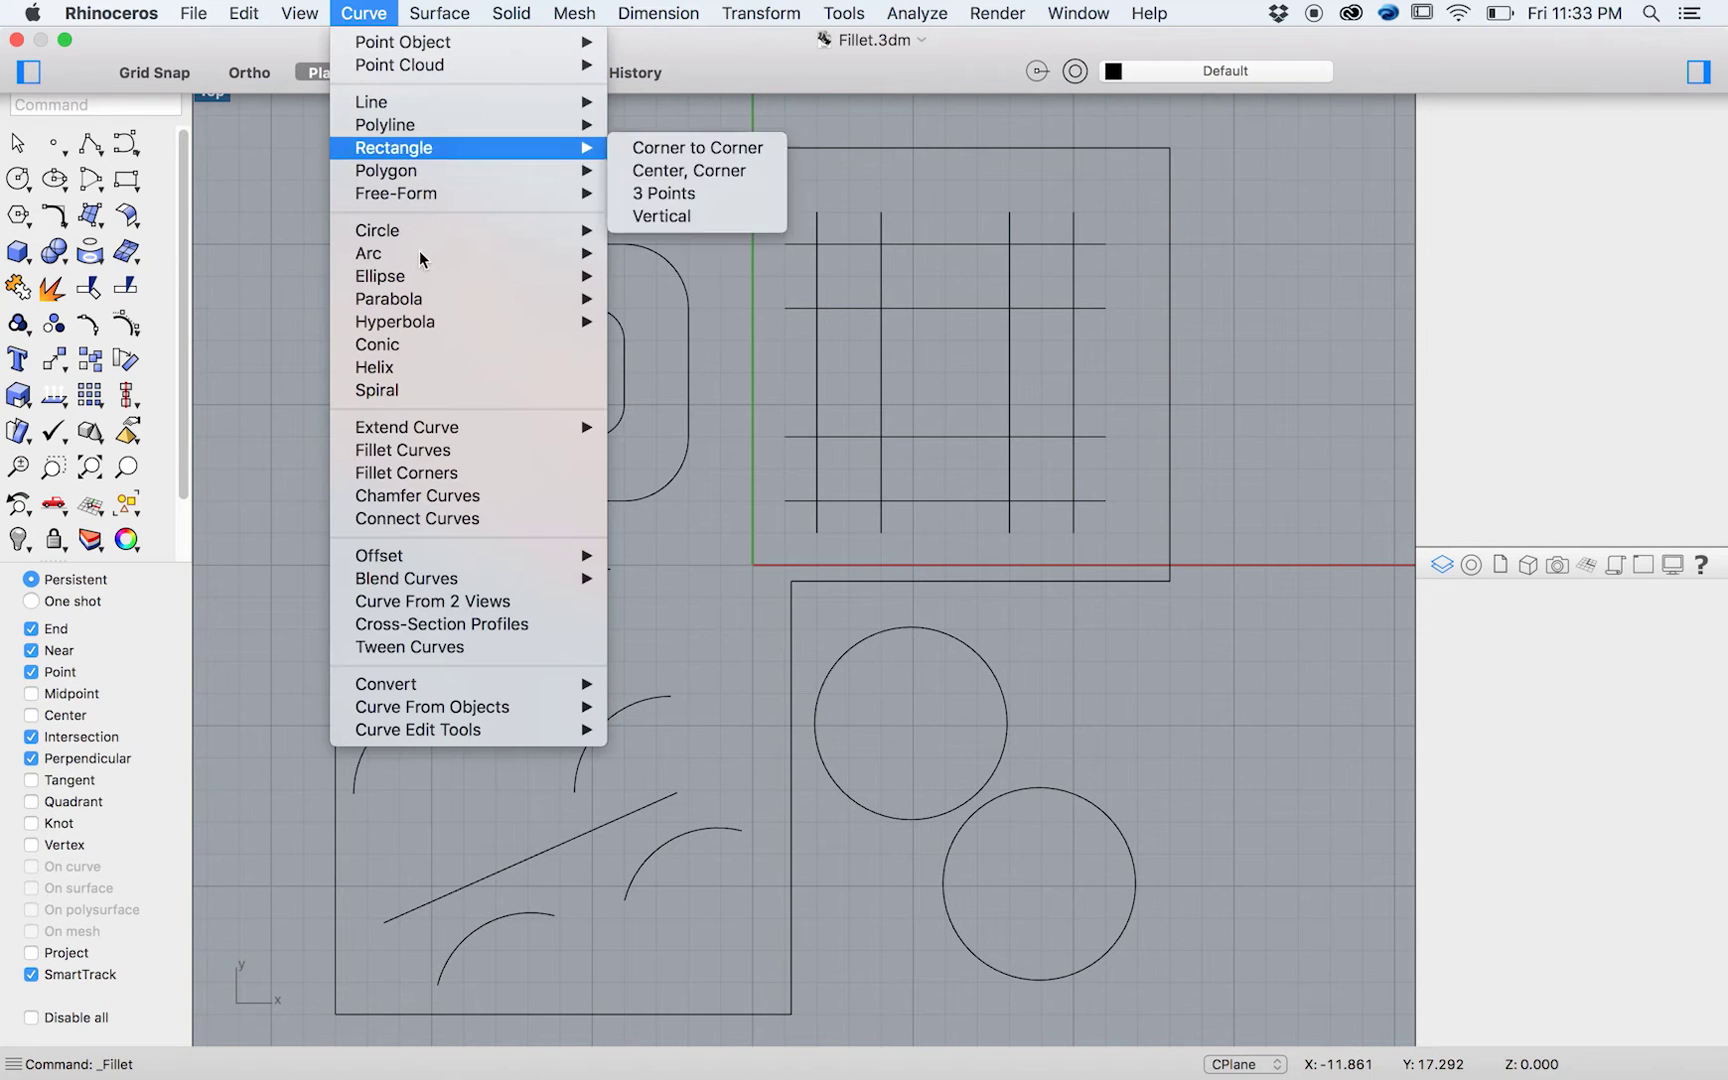
# - Join the two circles with radius-3 fillet arcs on both sides
pyautogui.click(417, 450)
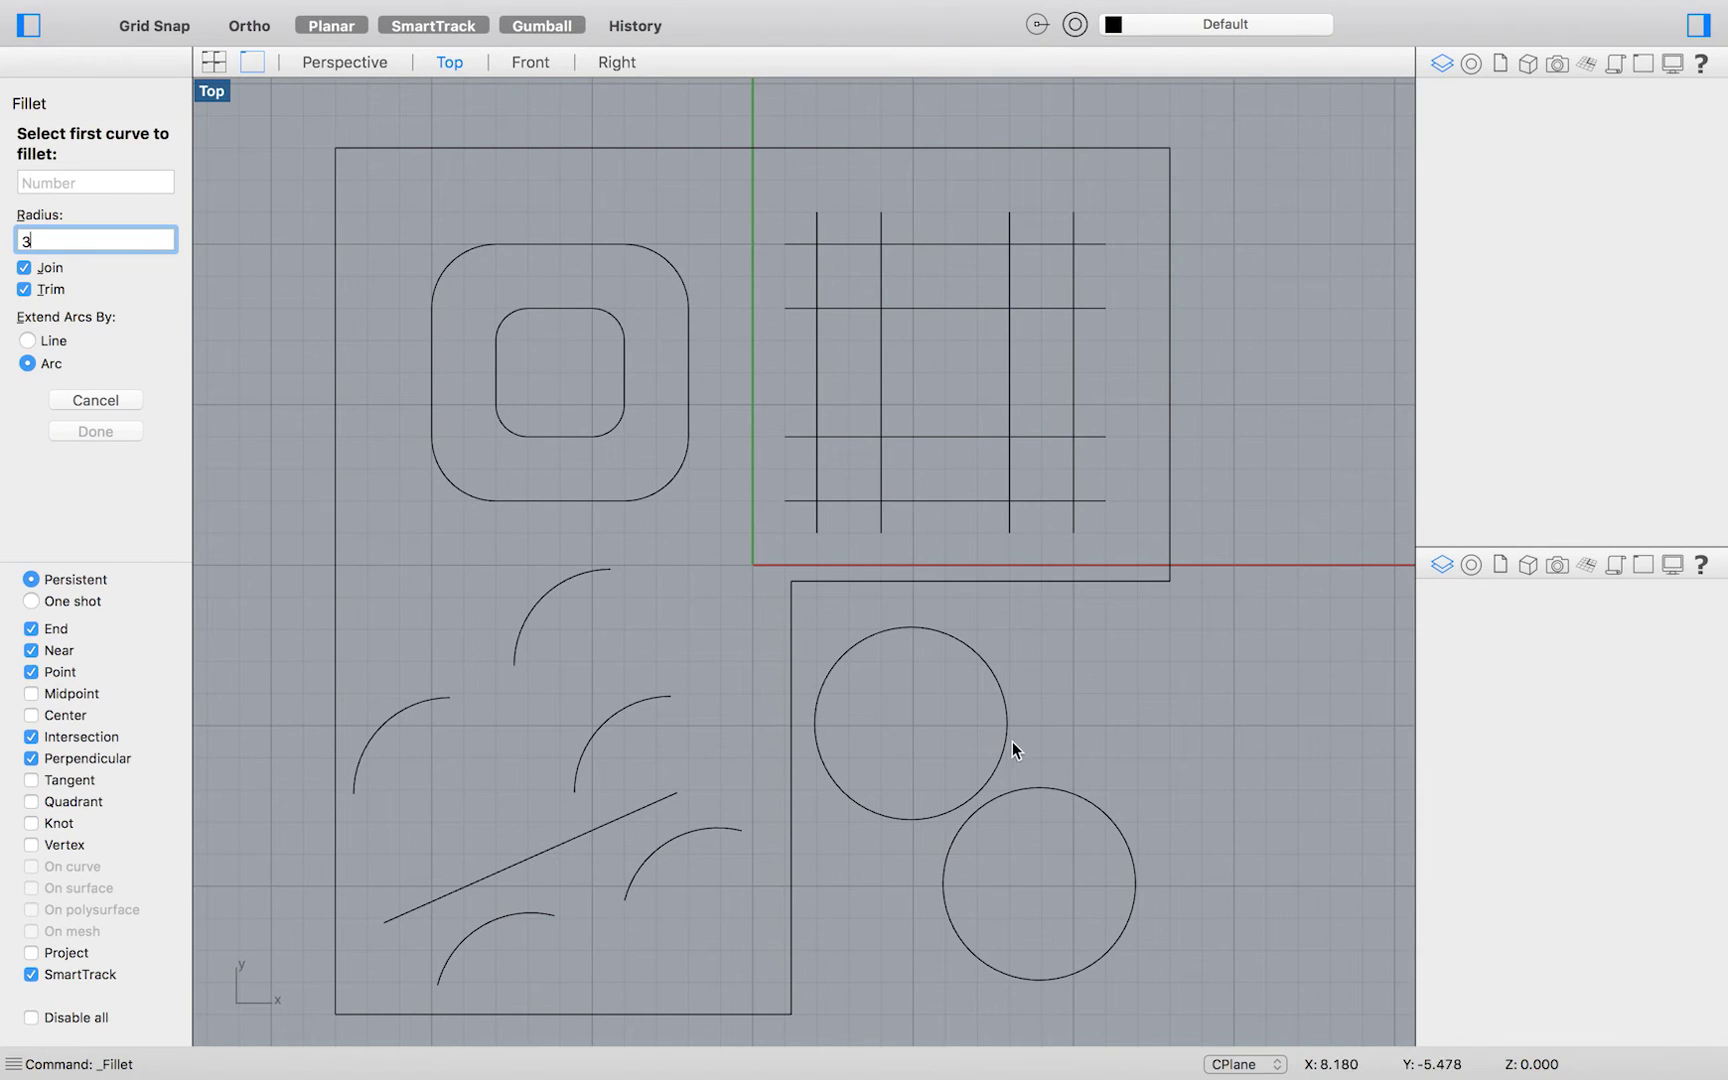
pyautogui.press('Return')
pyautogui.click(1003, 755)
pyautogui.click(1025, 788)
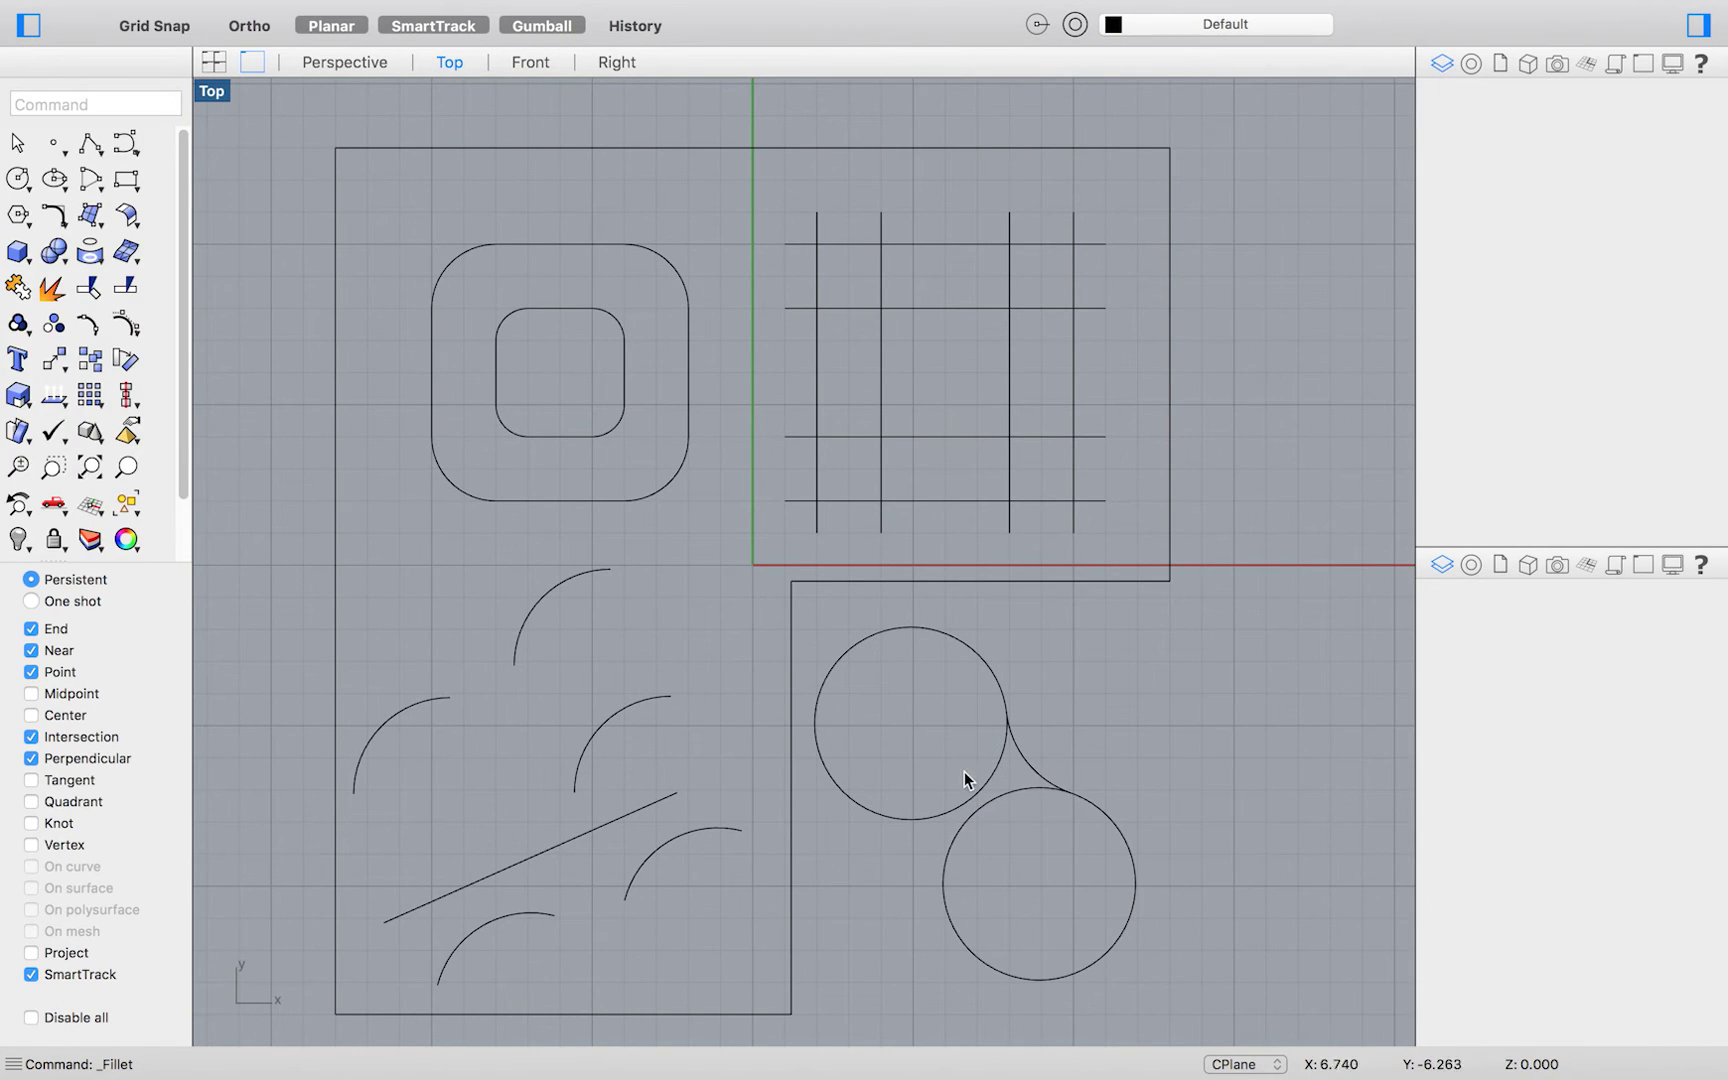
pyautogui.press('Return')
pyautogui.click(941, 814)
pyautogui.click(954, 837)
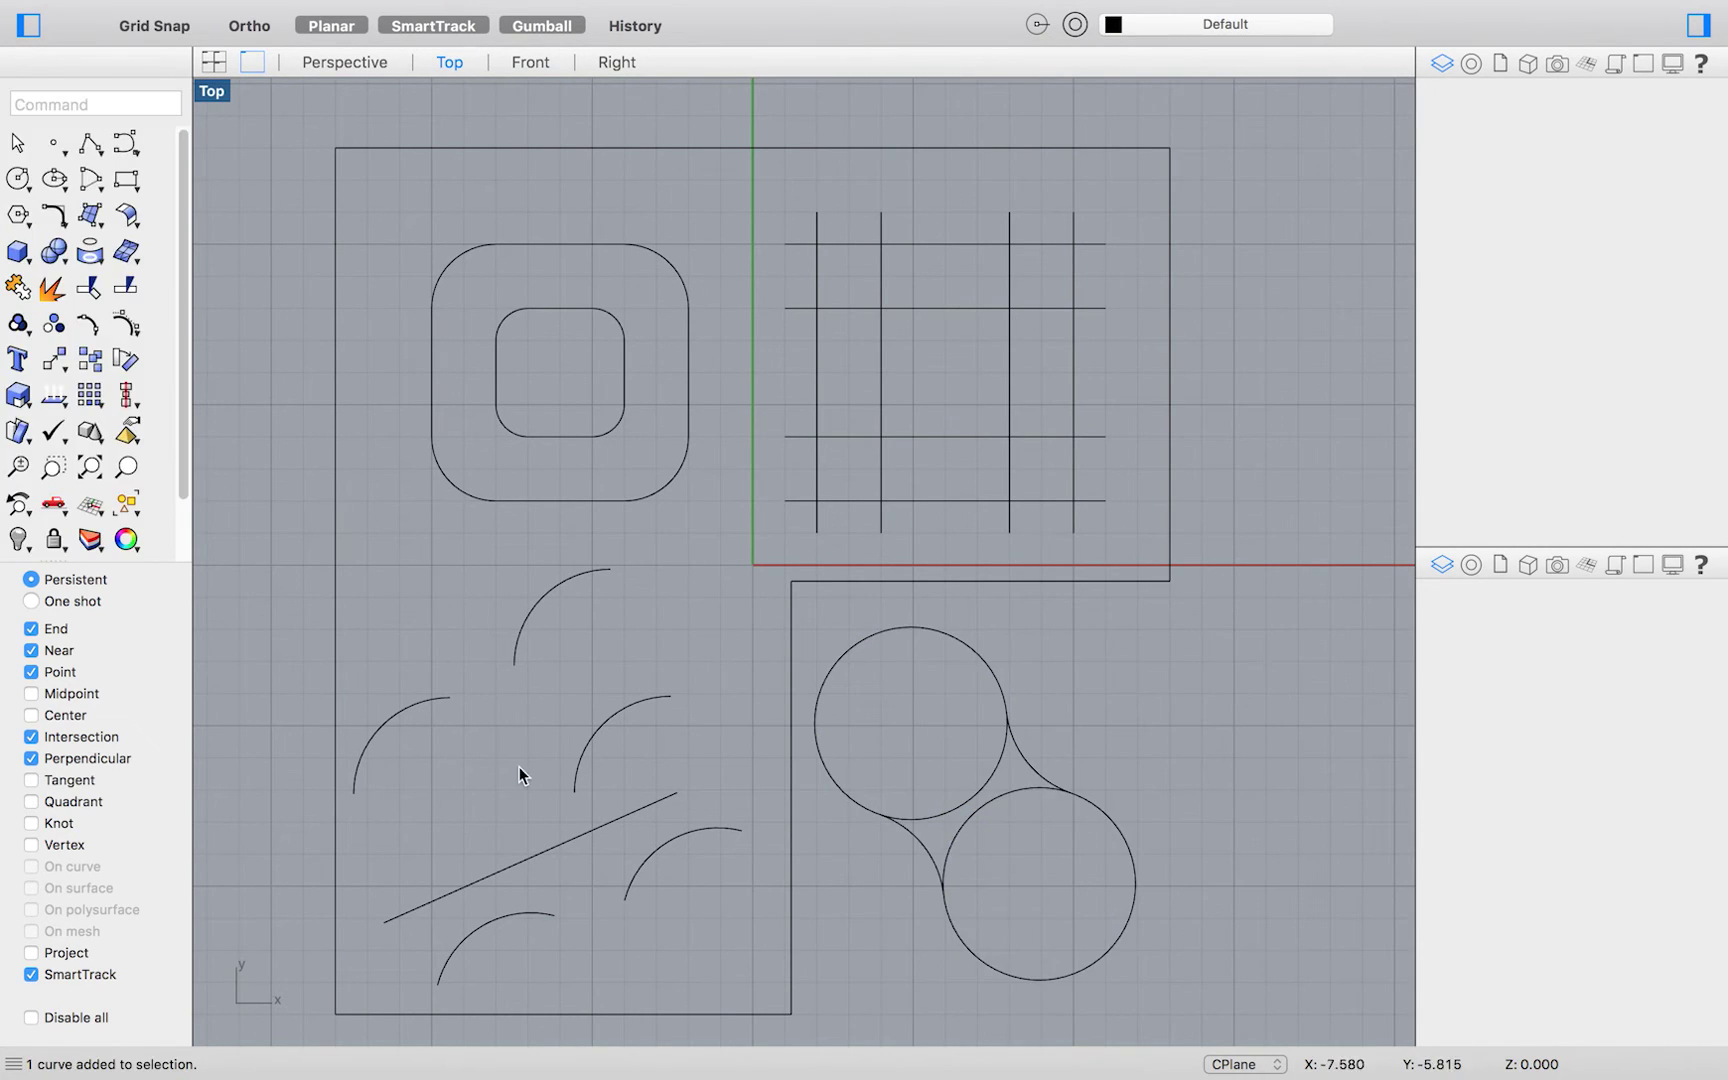
# - Fillet the diagonal line smoothly into the arc above it
pyautogui.click(585, 767)
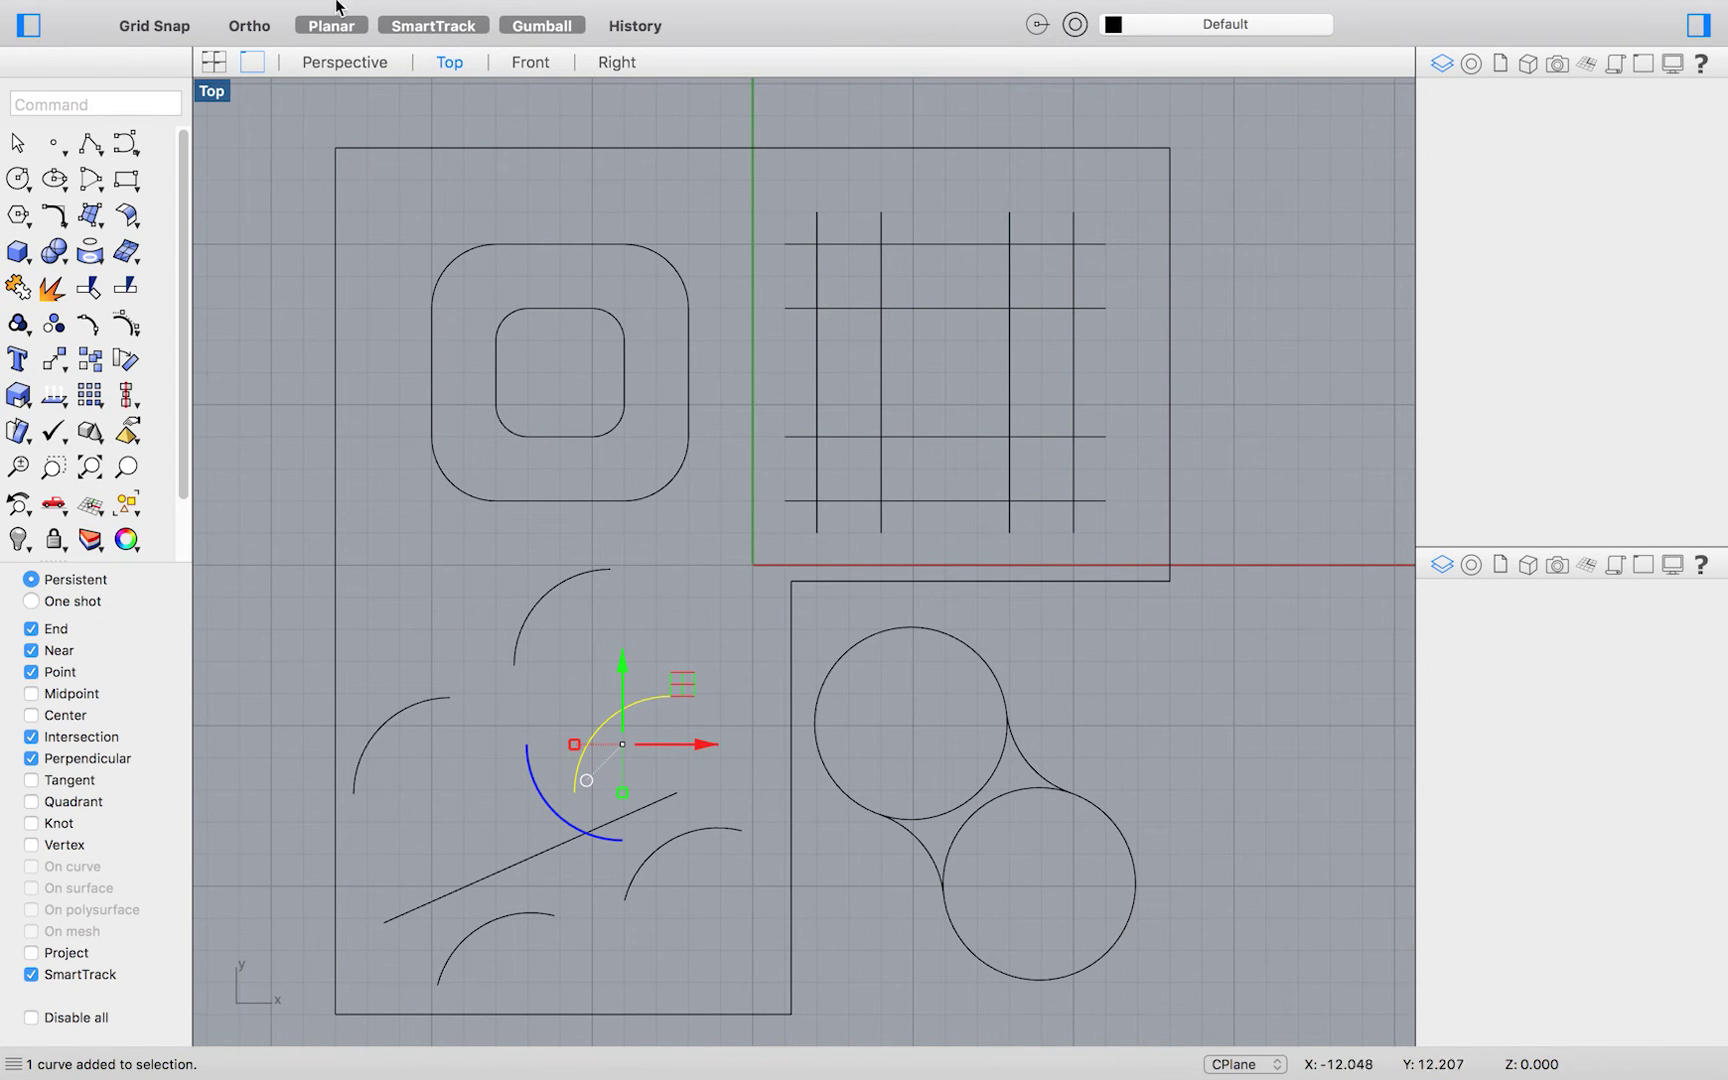
pyautogui.moveTo(340, 5)
pyautogui.click(364, 13)
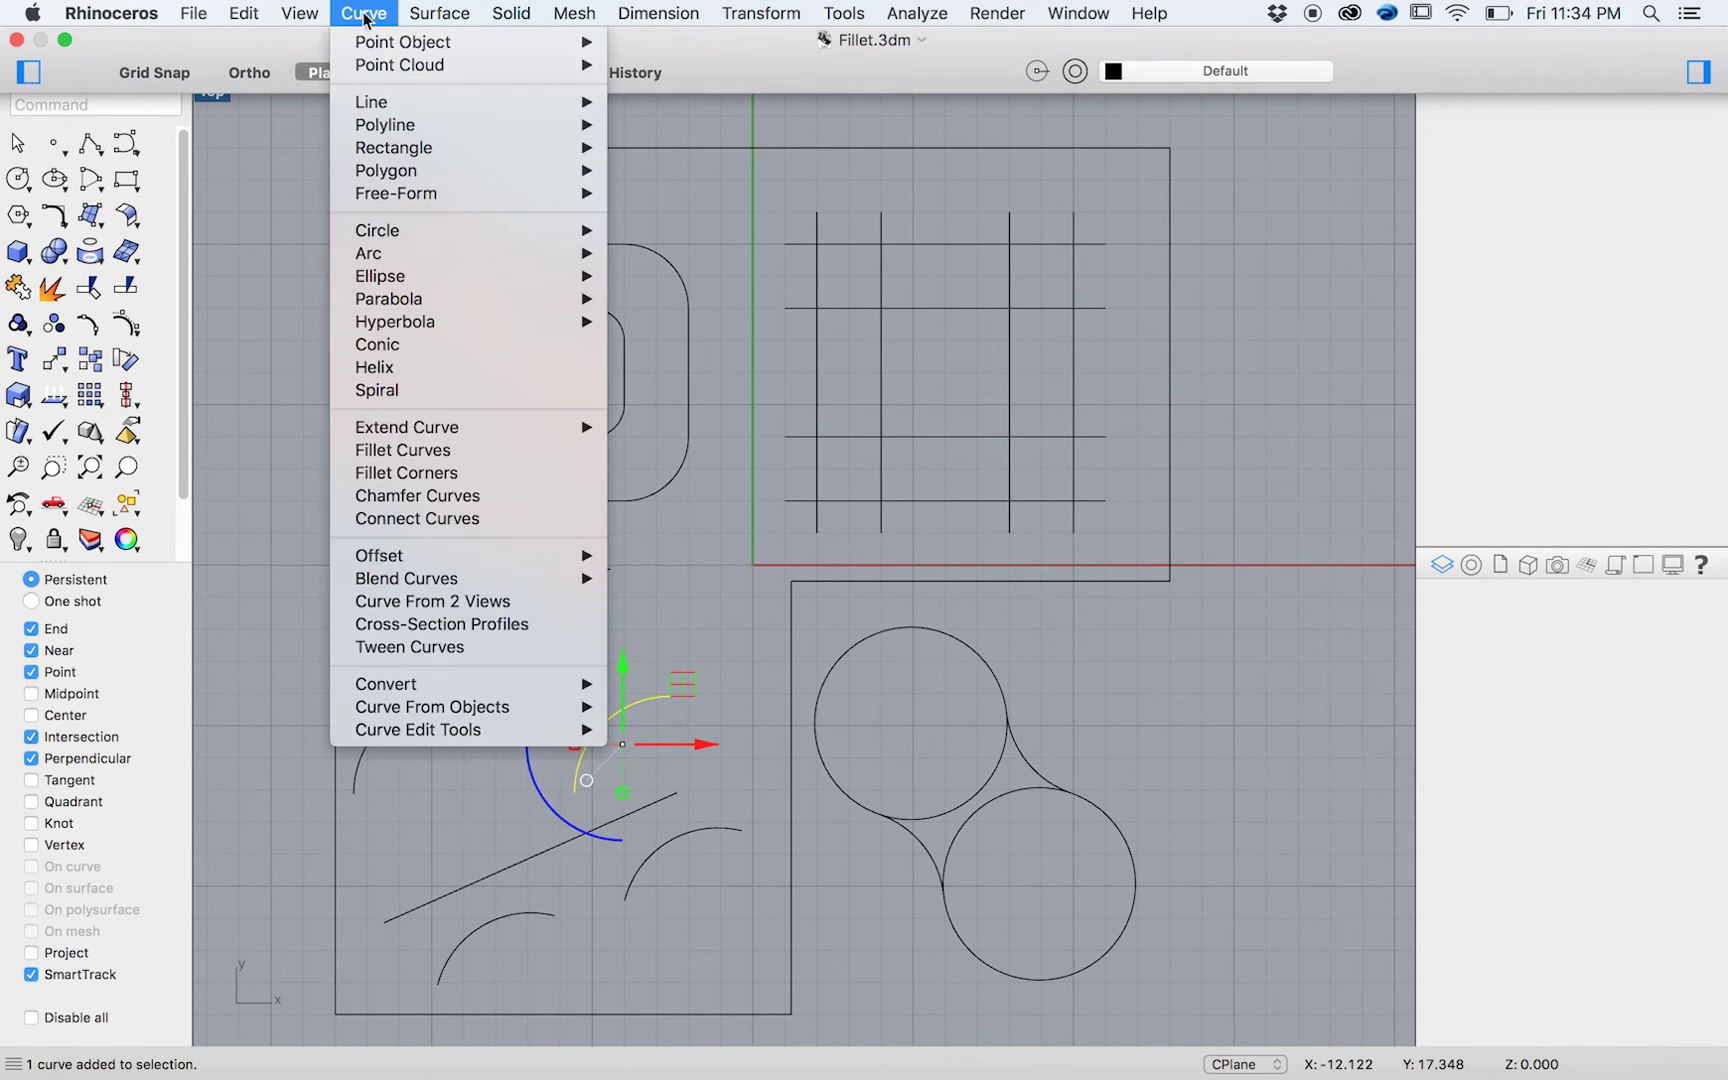
pyautogui.click(430, 452)
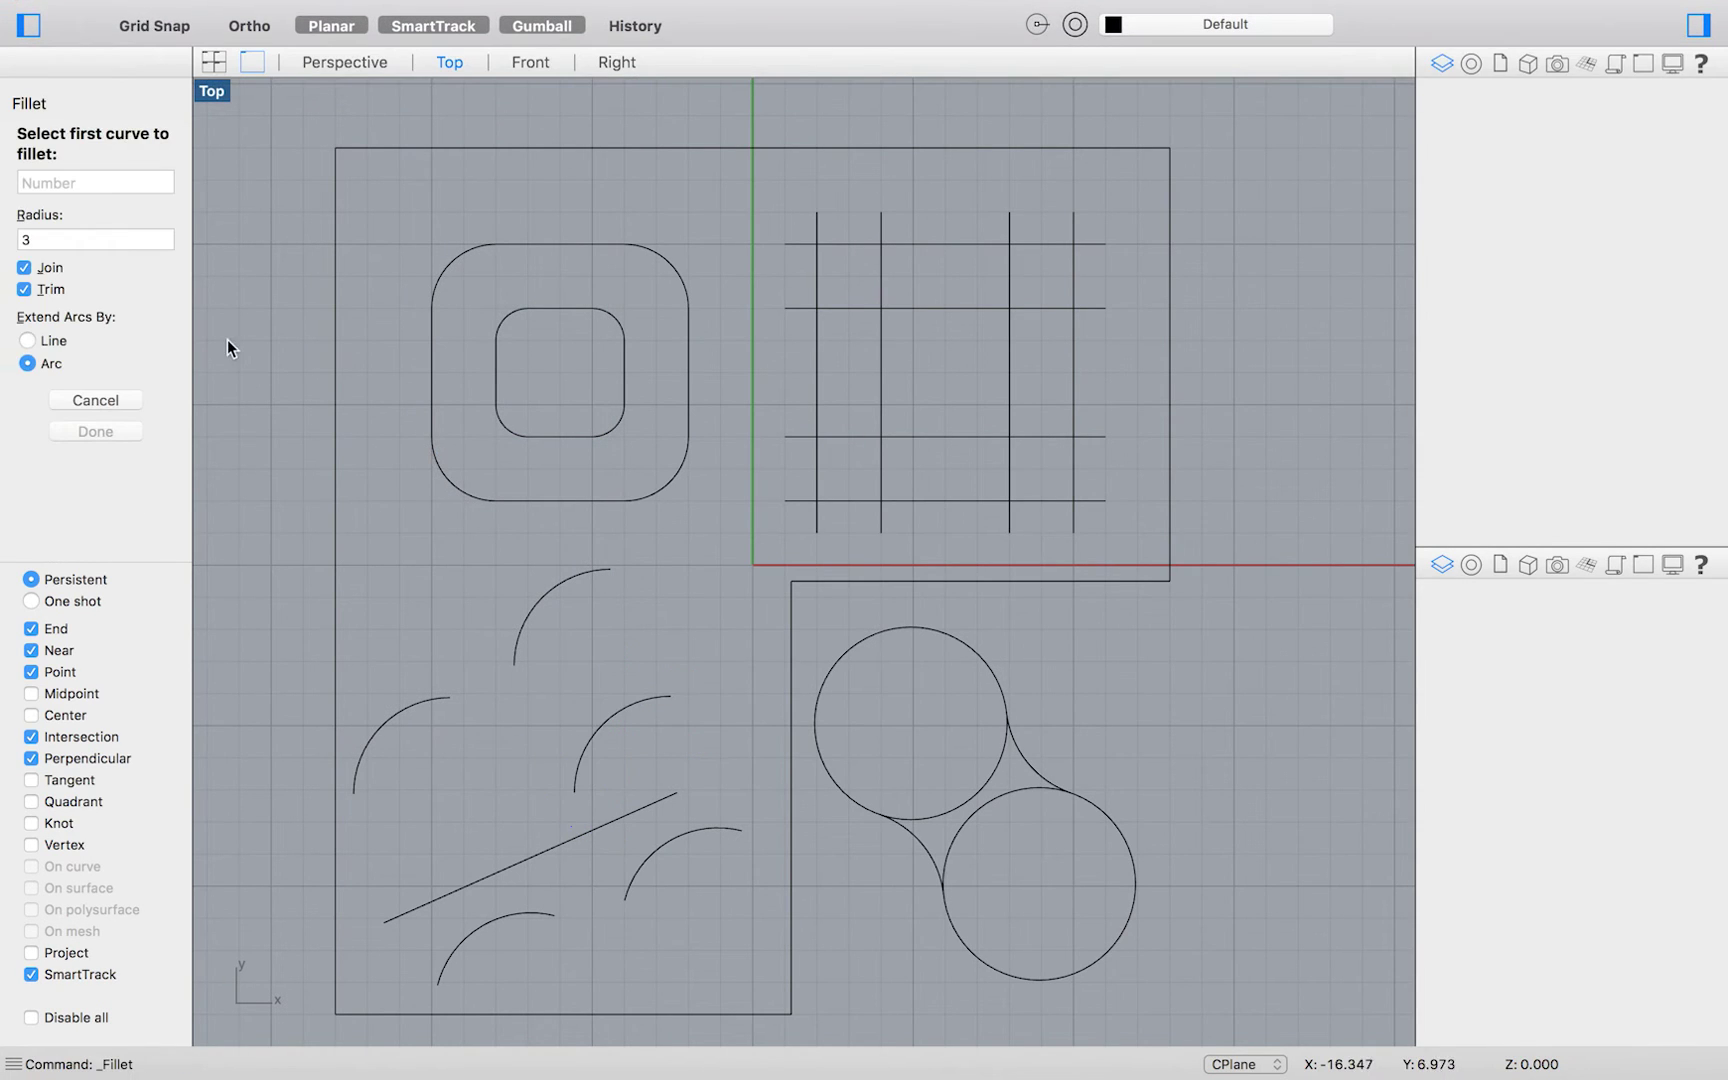
pyautogui.click(575, 785)
pyautogui.click(563, 842)
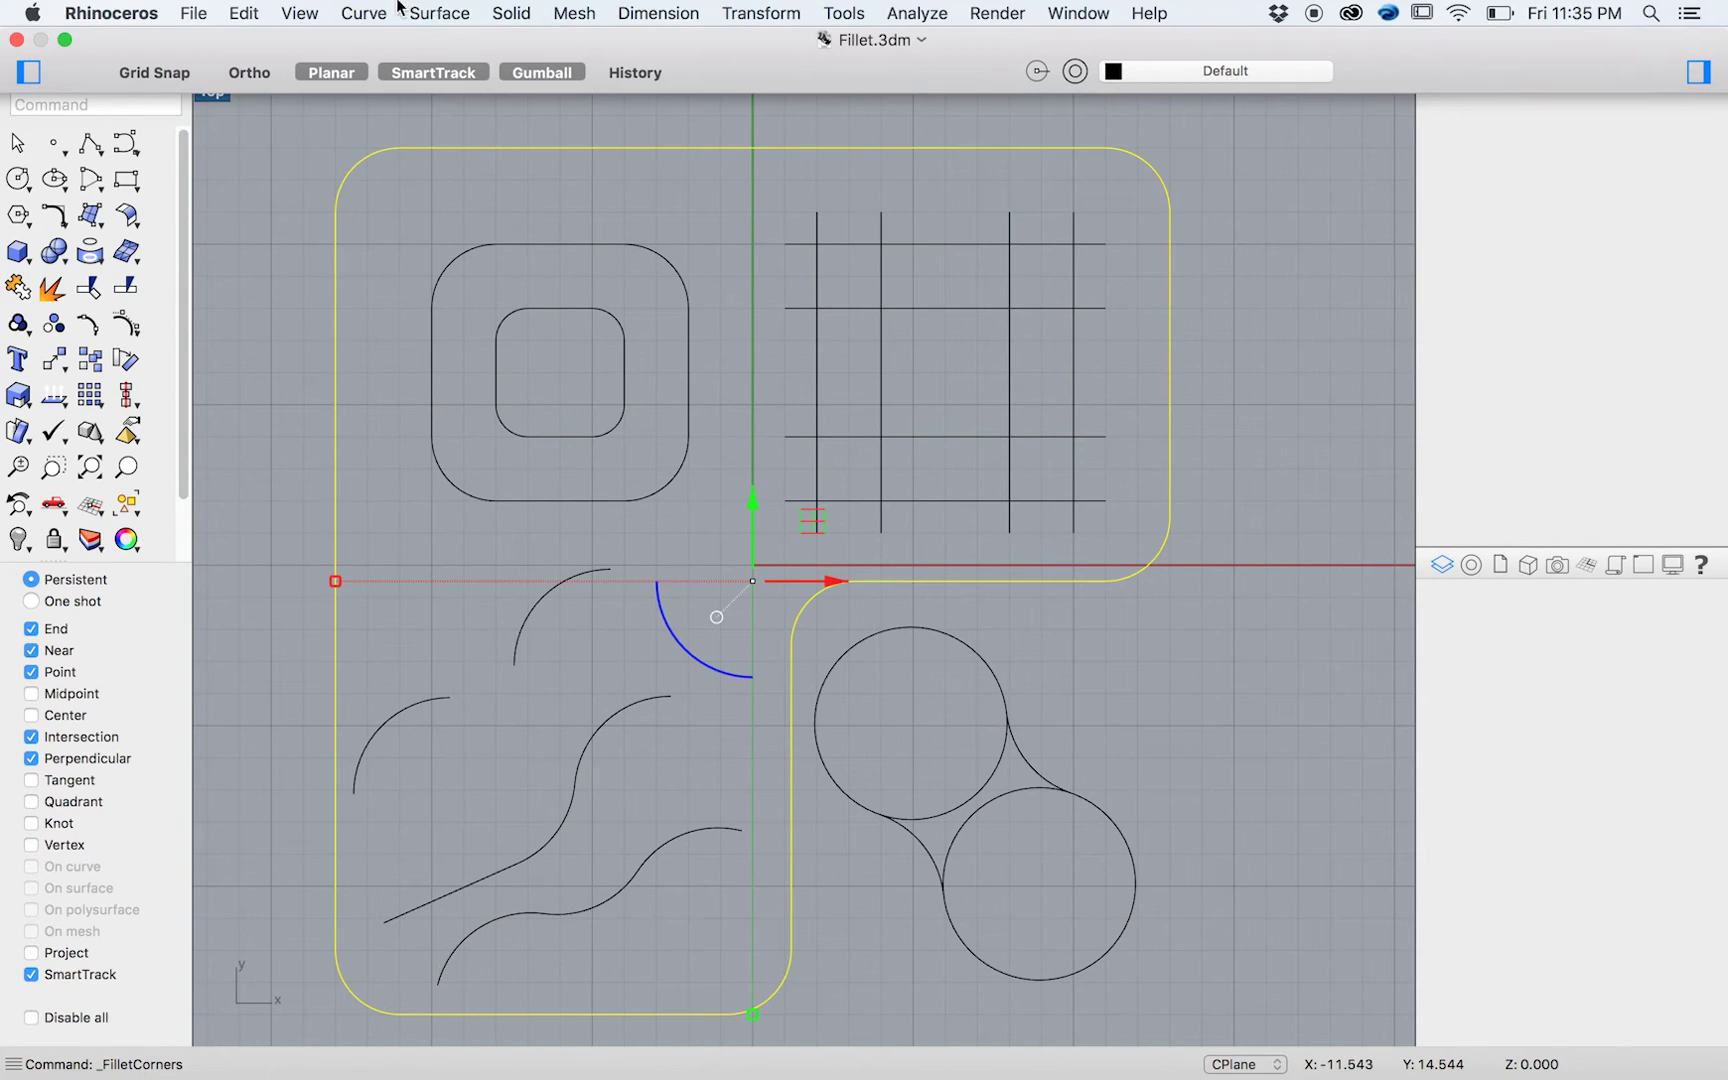
pyautogui.click(363, 14)
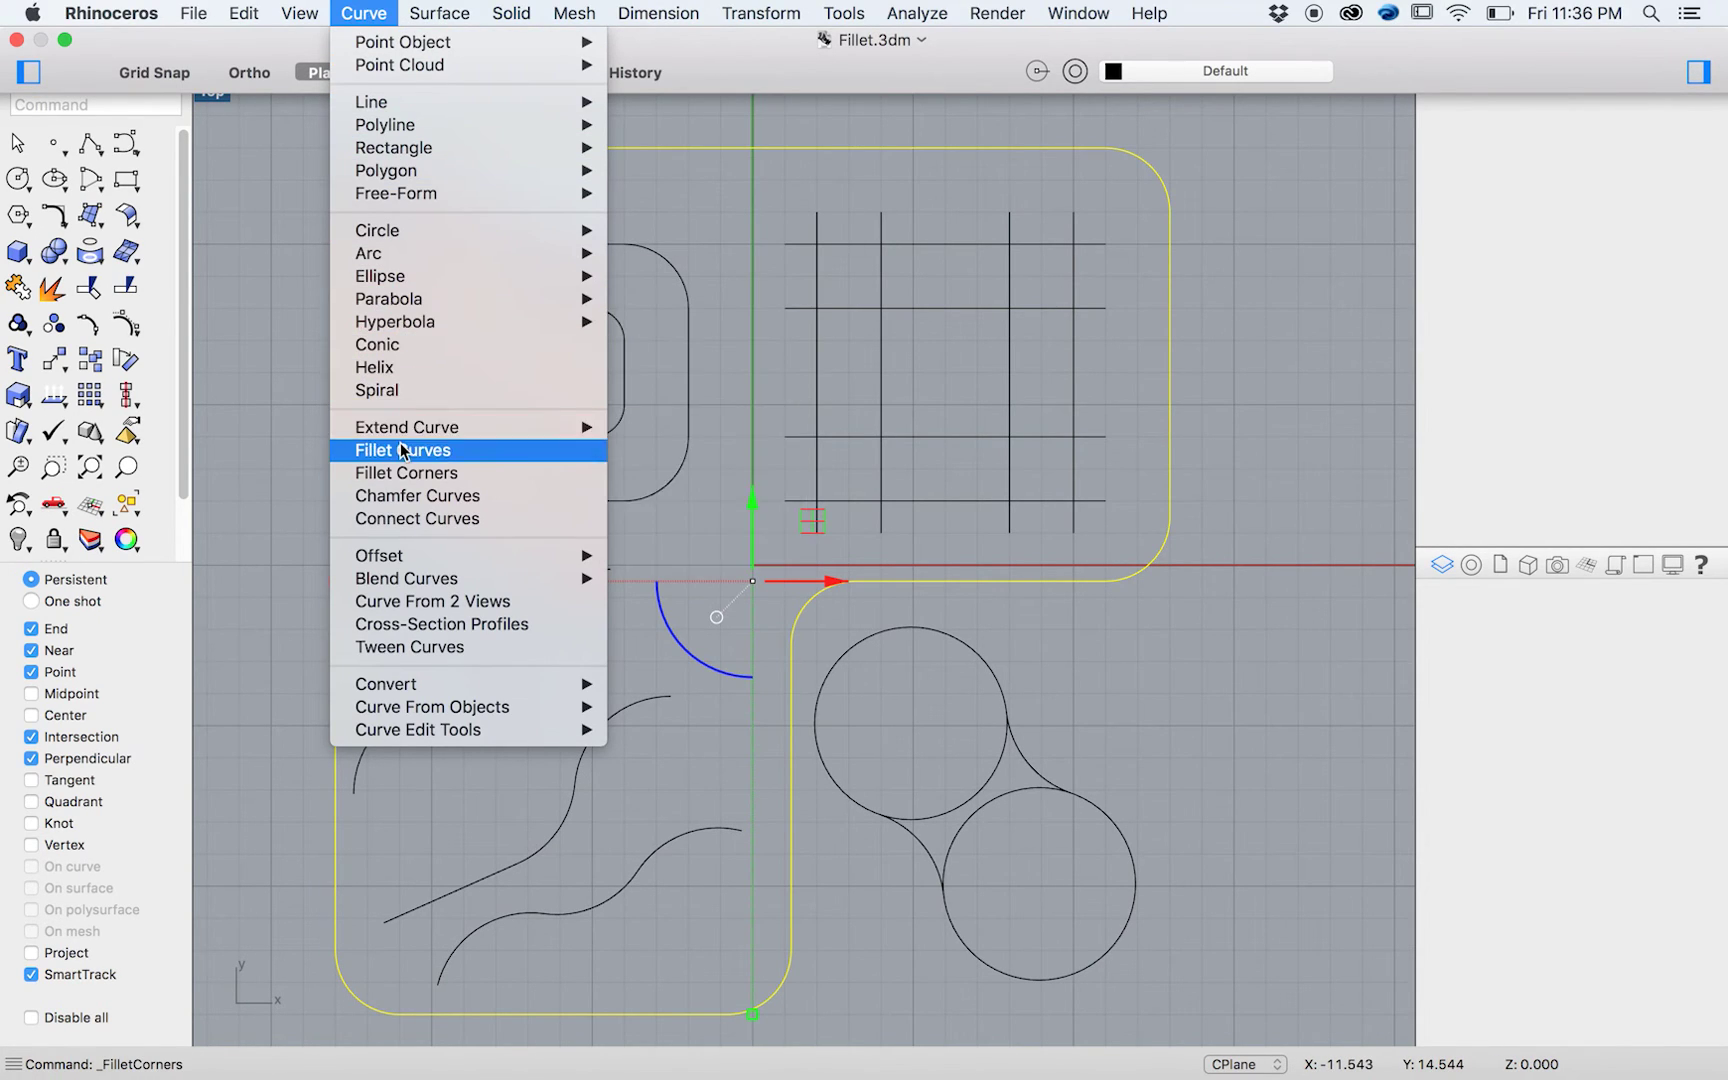
pyautogui.moveTo(444, 582)
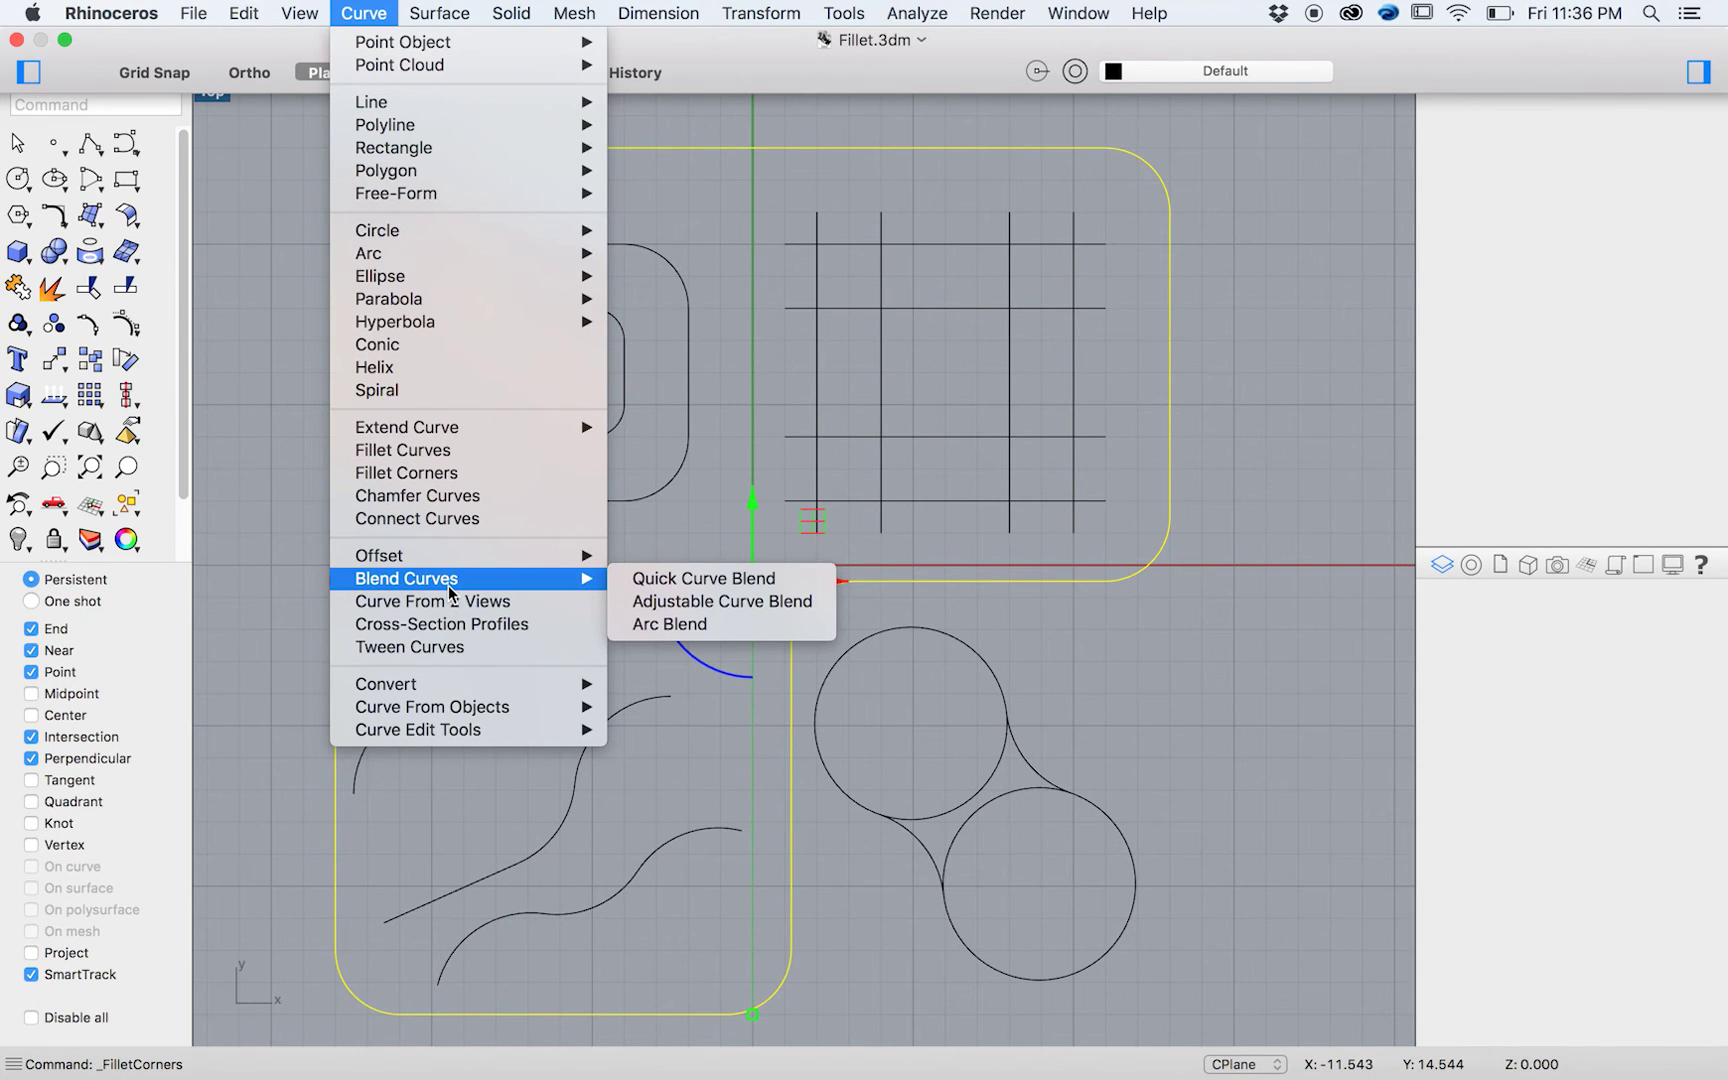
pyautogui.click(680, 580)
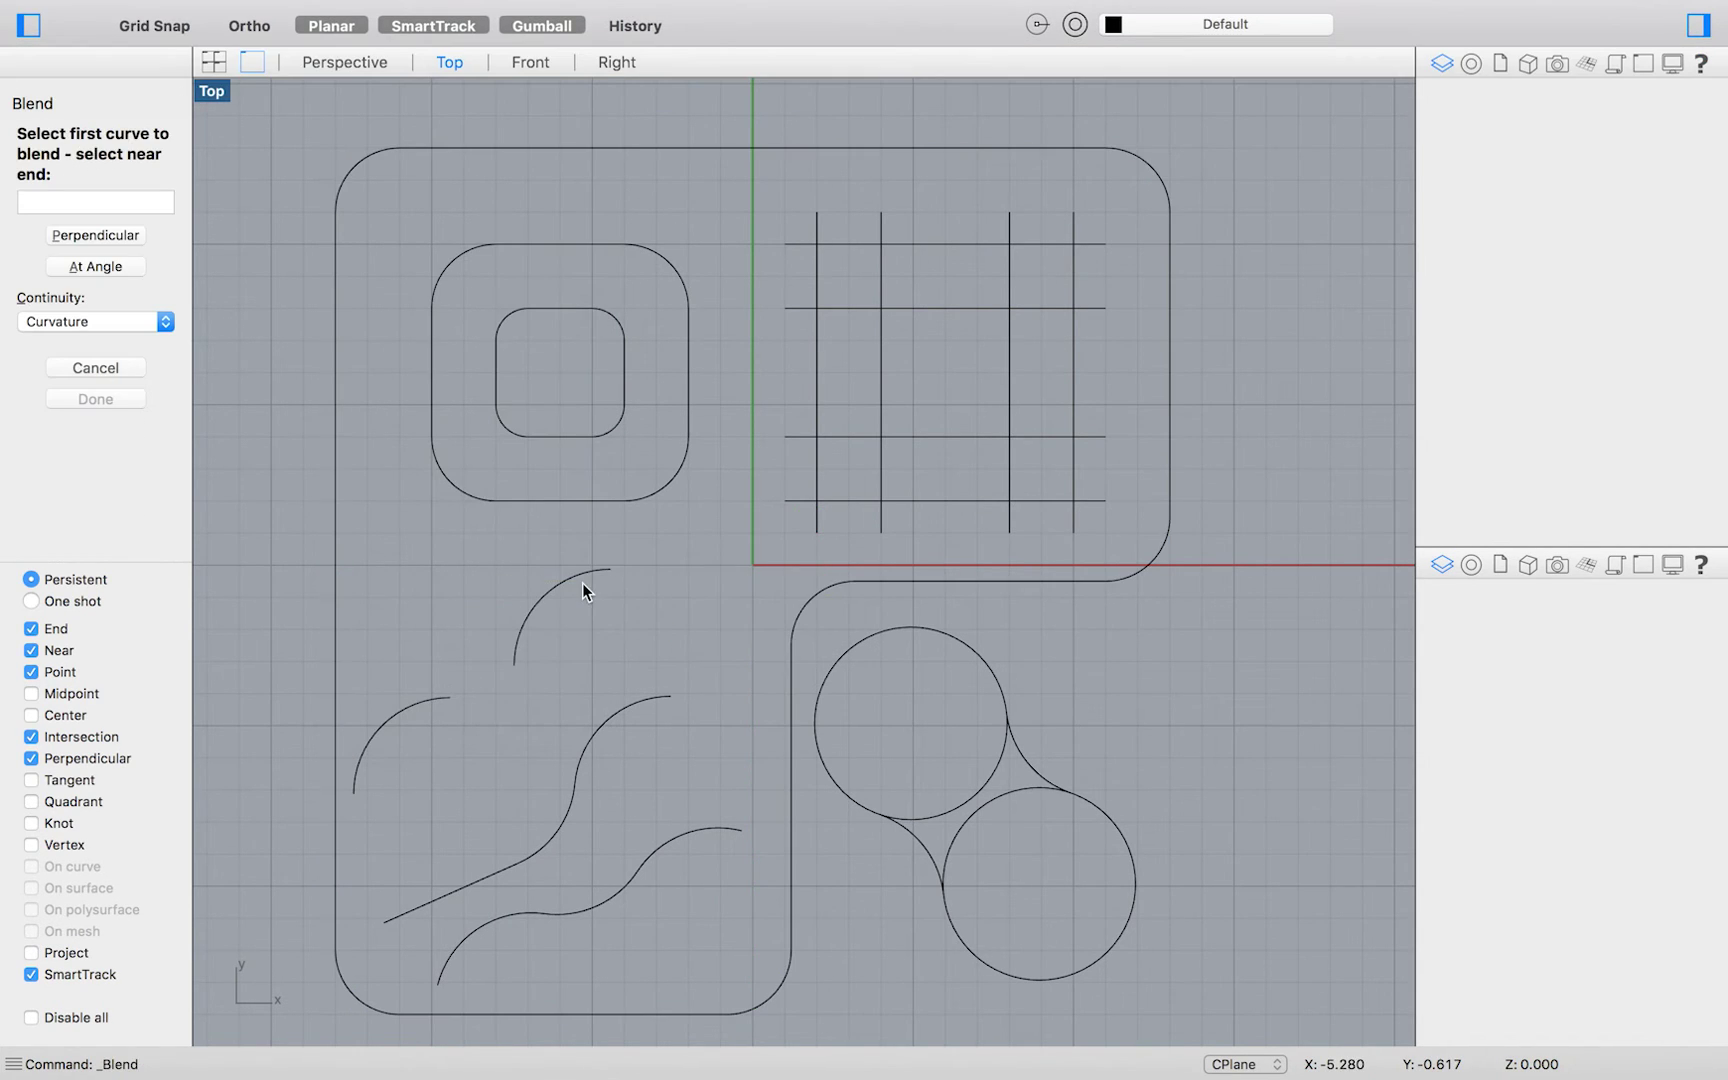
pyautogui.click(533, 612)
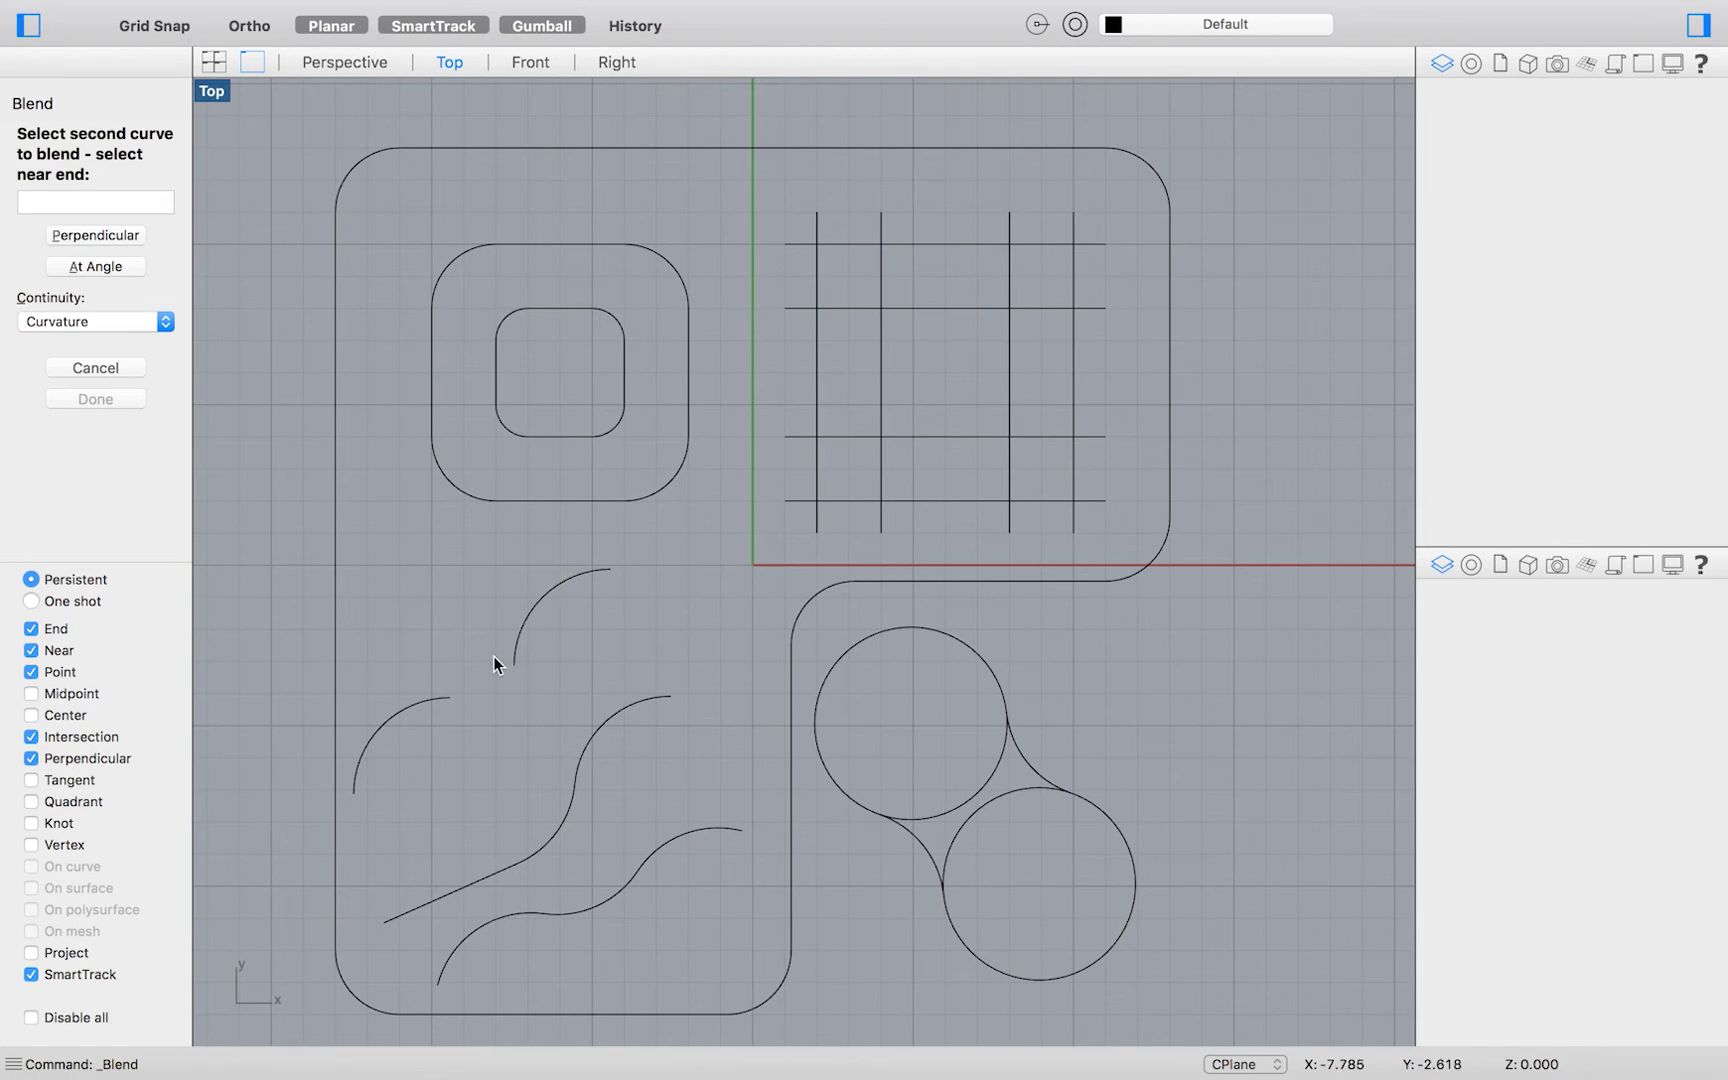
pyautogui.click(445, 700)
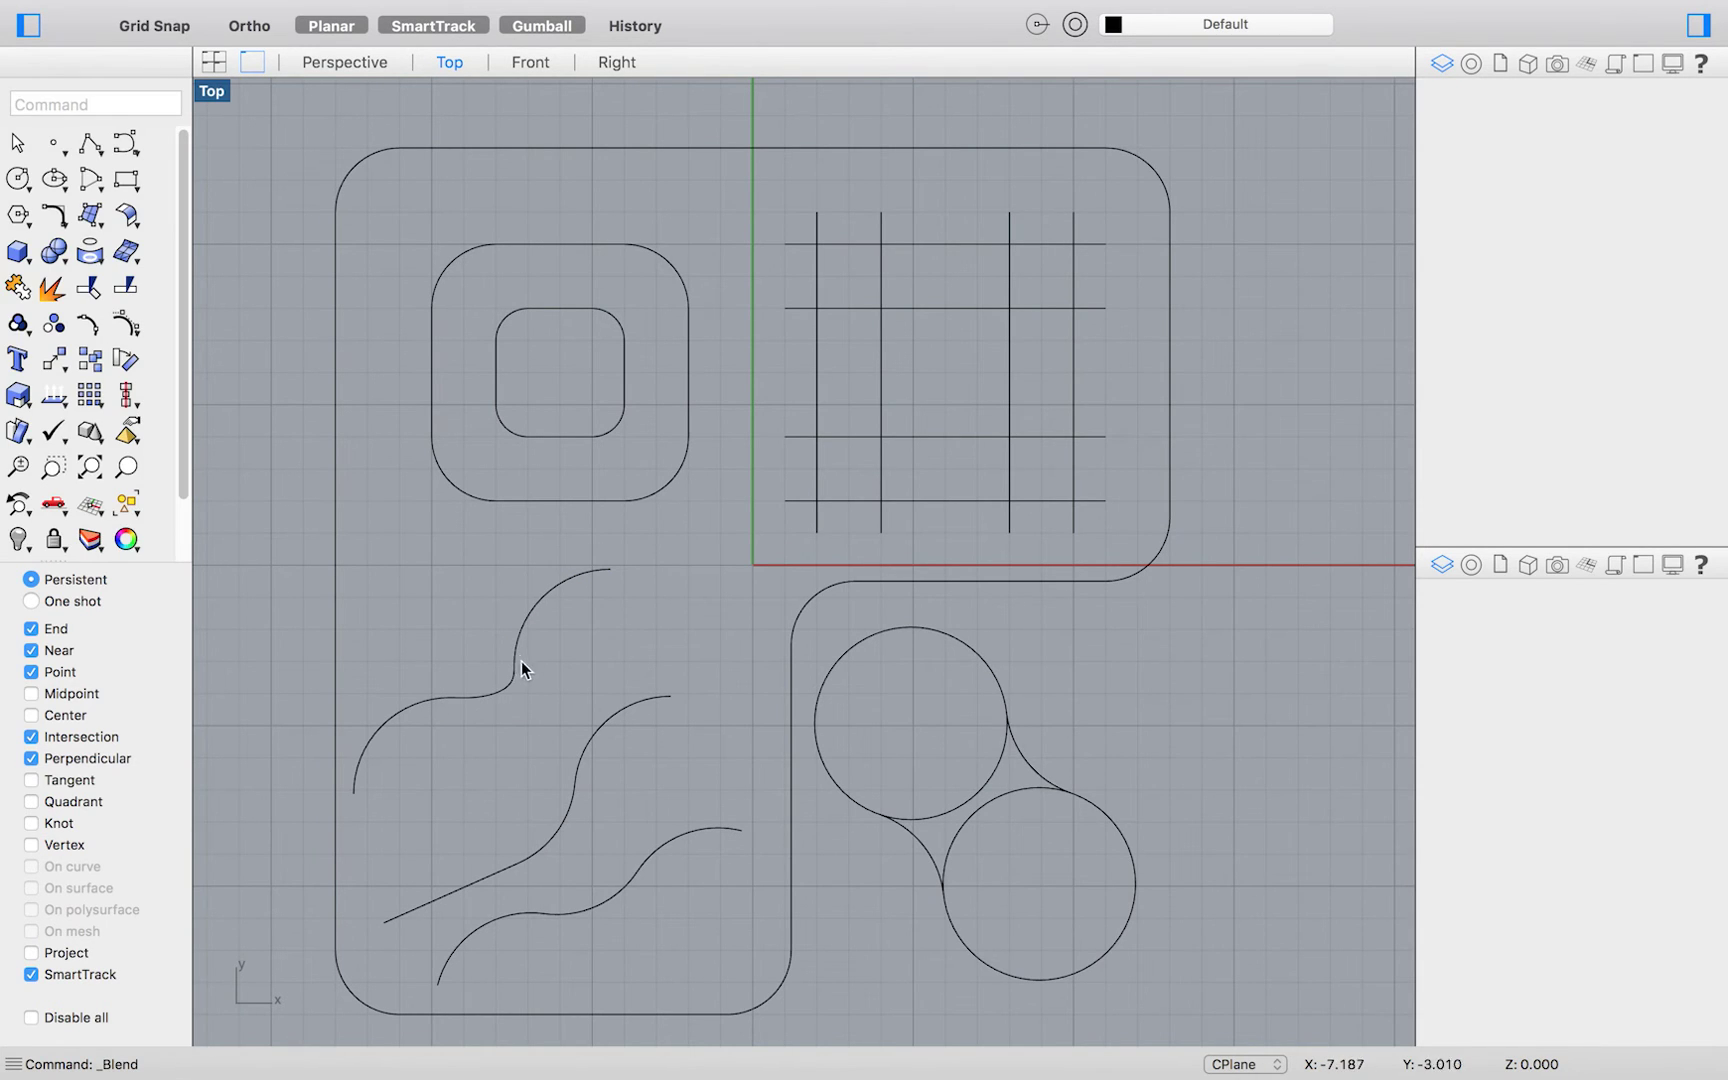
pyautogui.press('super+z')
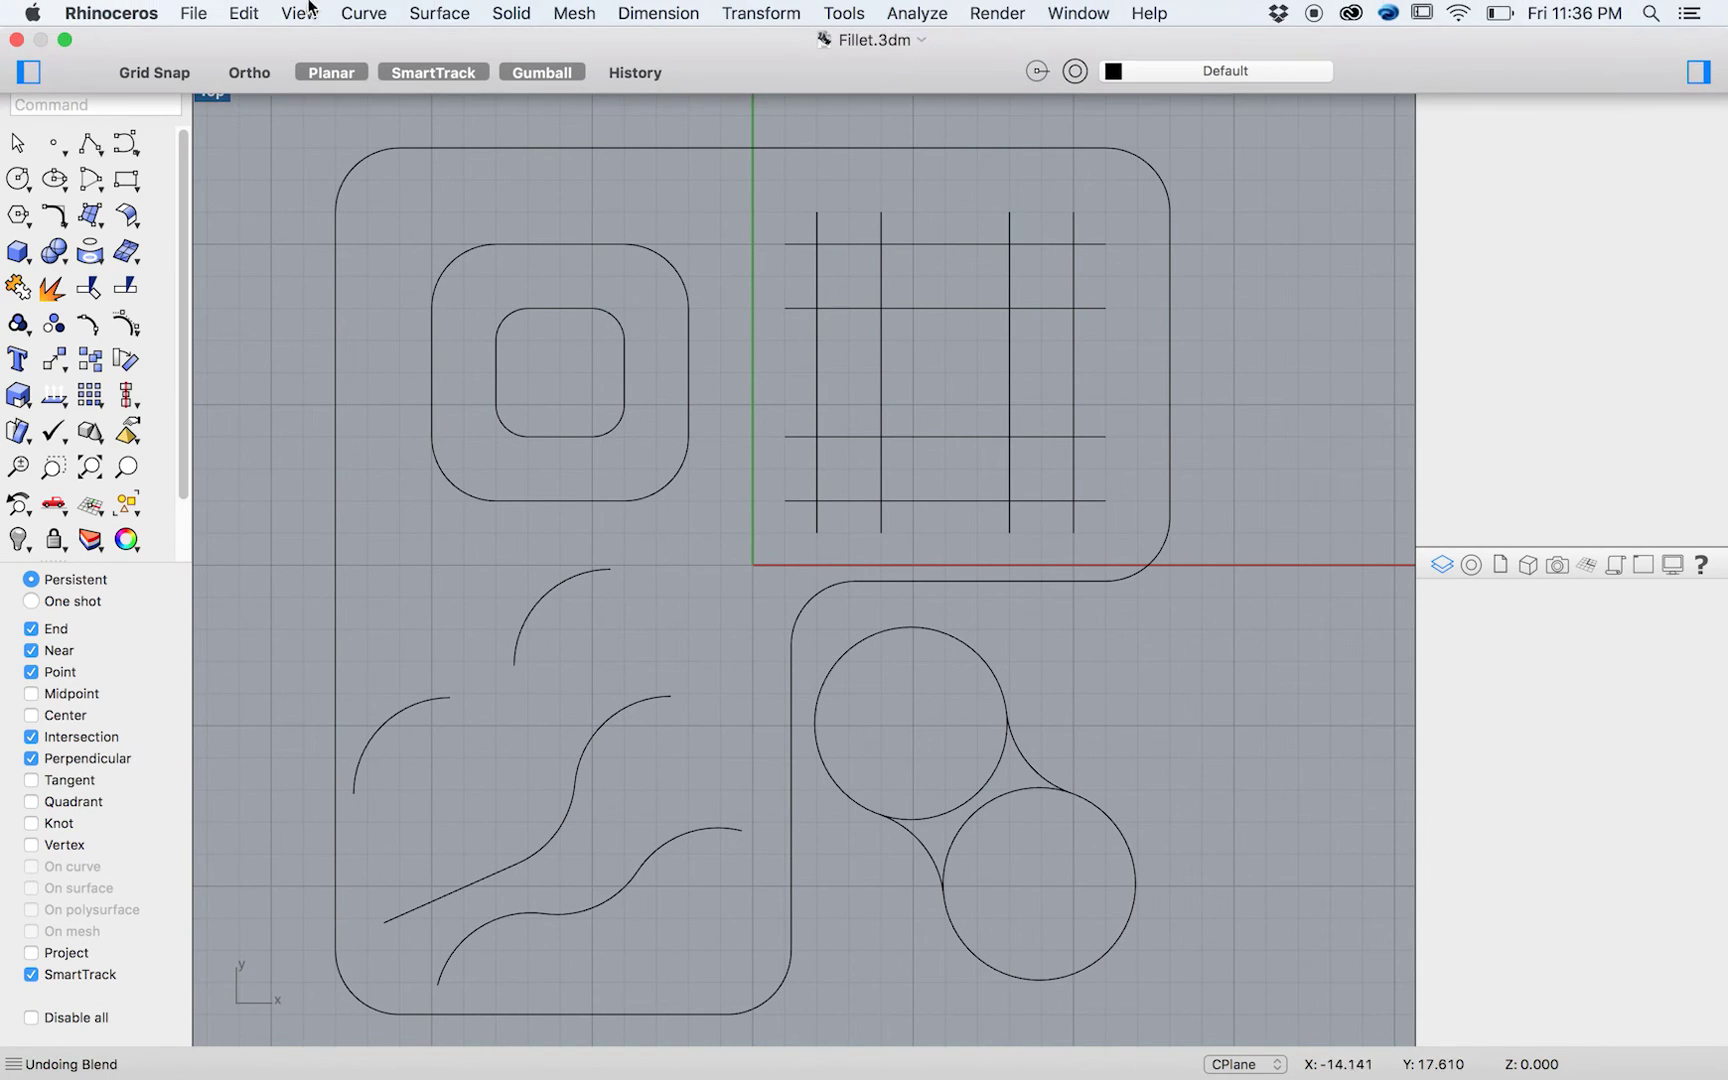
pyautogui.click(363, 13)
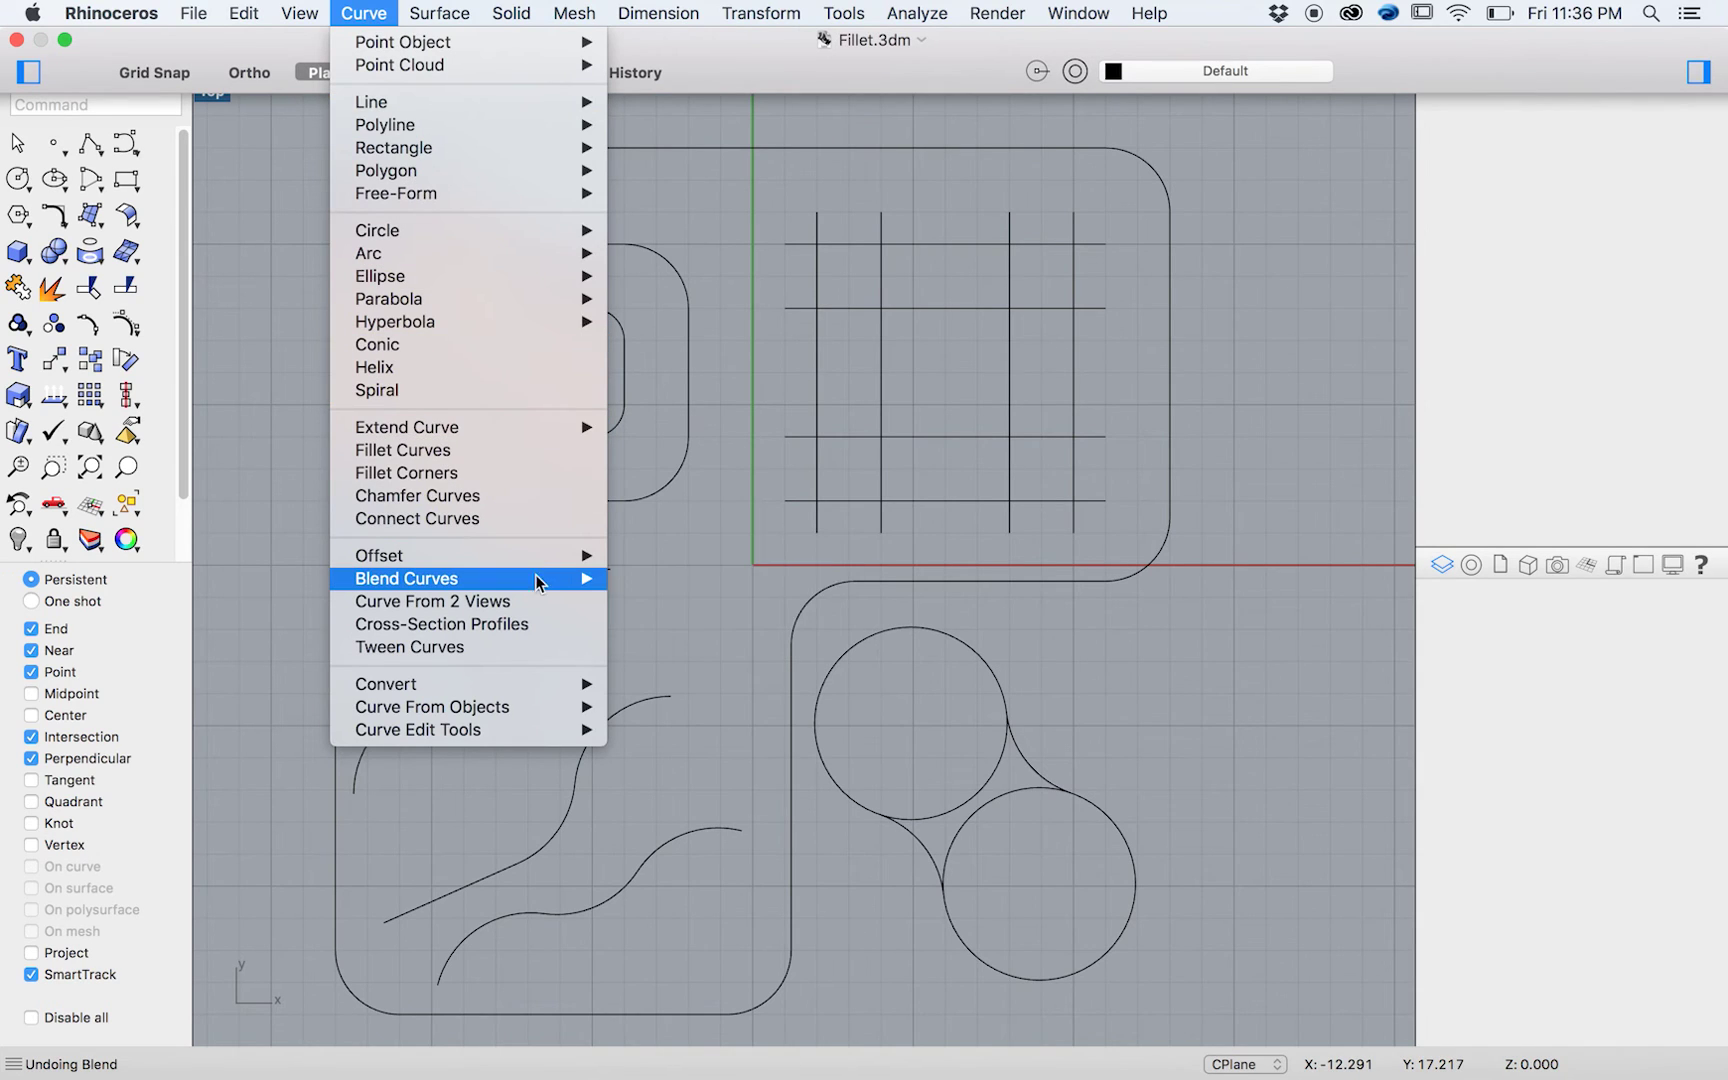
pyautogui.moveTo(560, 578)
pyautogui.click(675, 650)
pyautogui.click(521, 636)
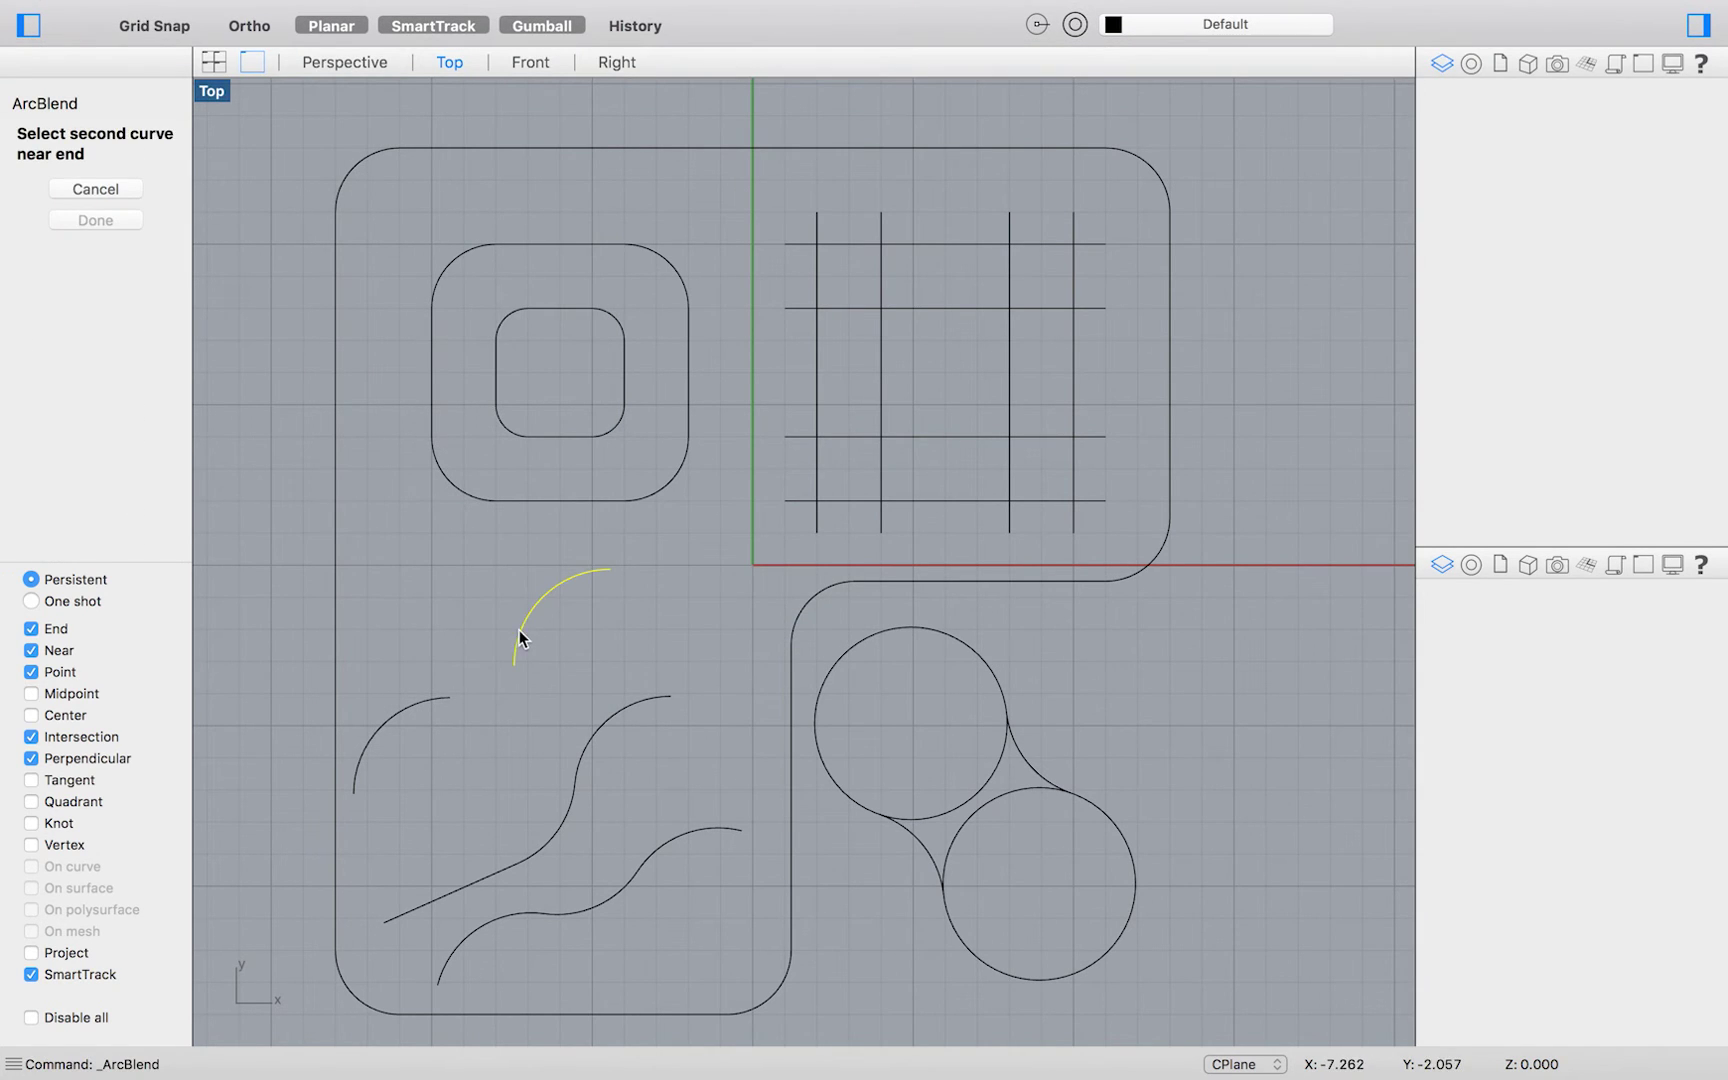
pyautogui.click(442, 698)
pyautogui.click(486, 680)
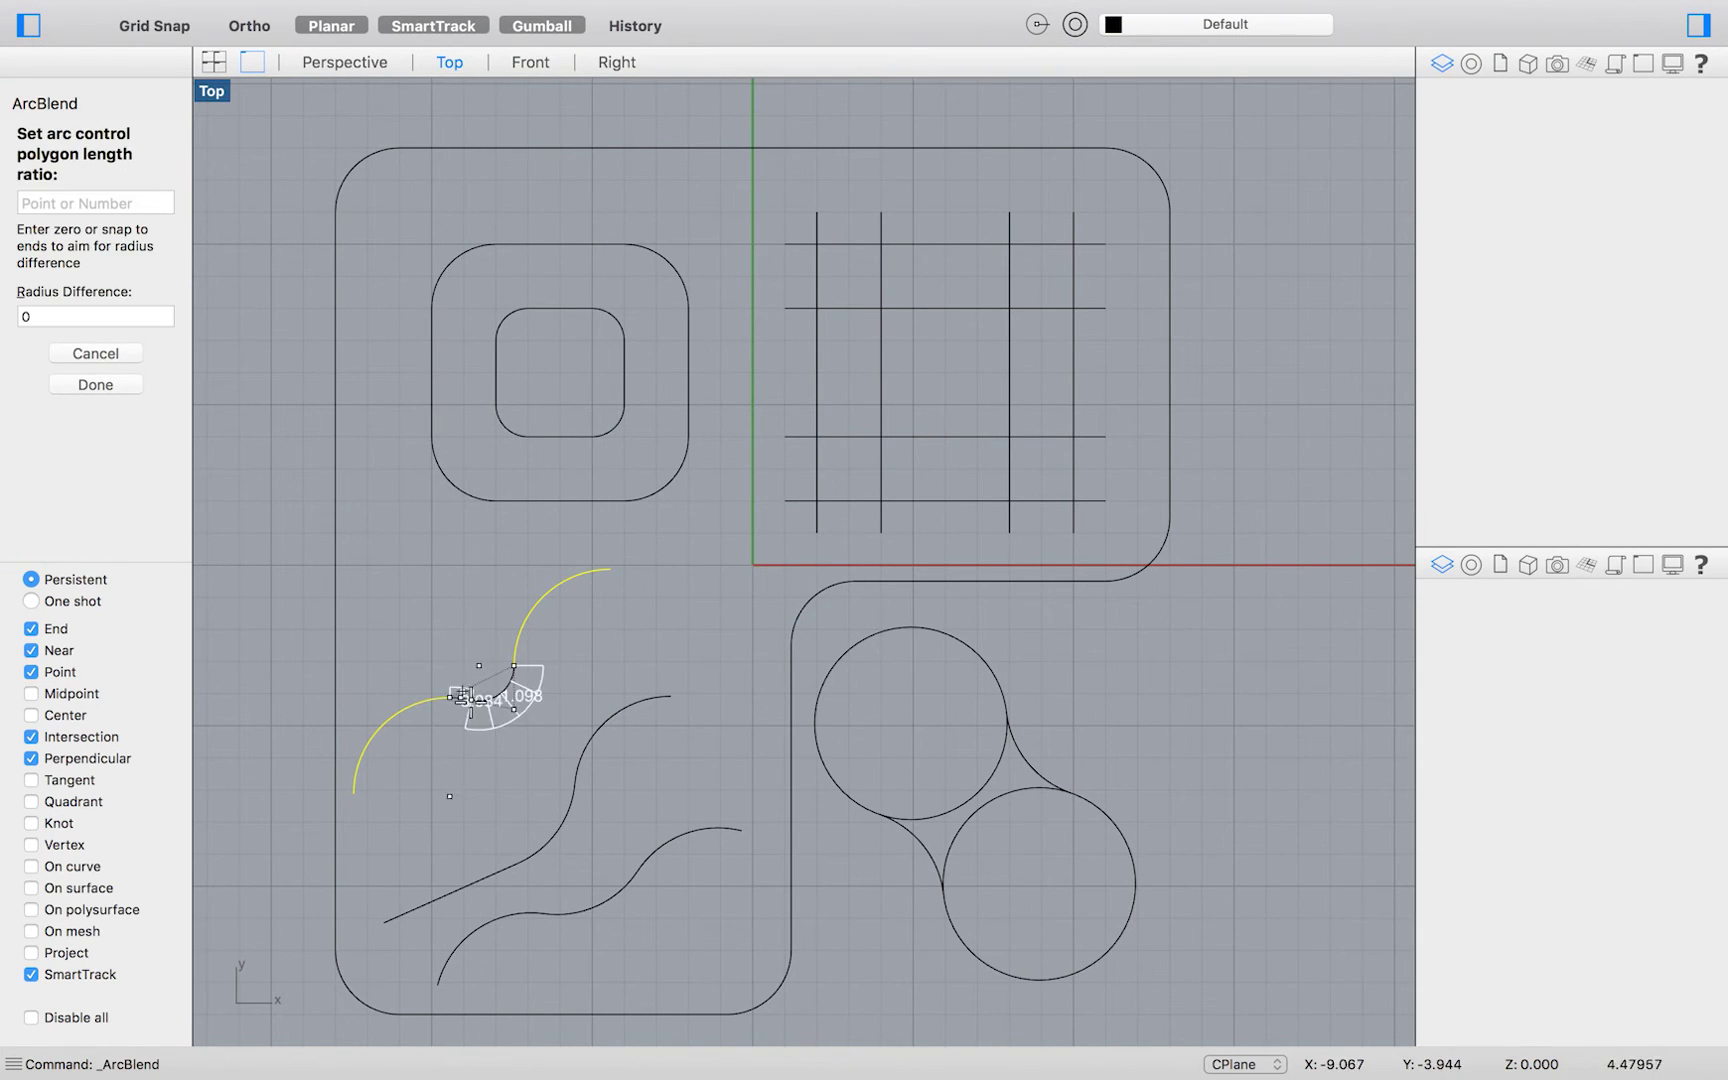
pyautogui.scroll(5, 481, 700)
# - Start an Adjustable Curve Blend between the upper arc's lower end and the lower-left arc
pyautogui.press('Escape')
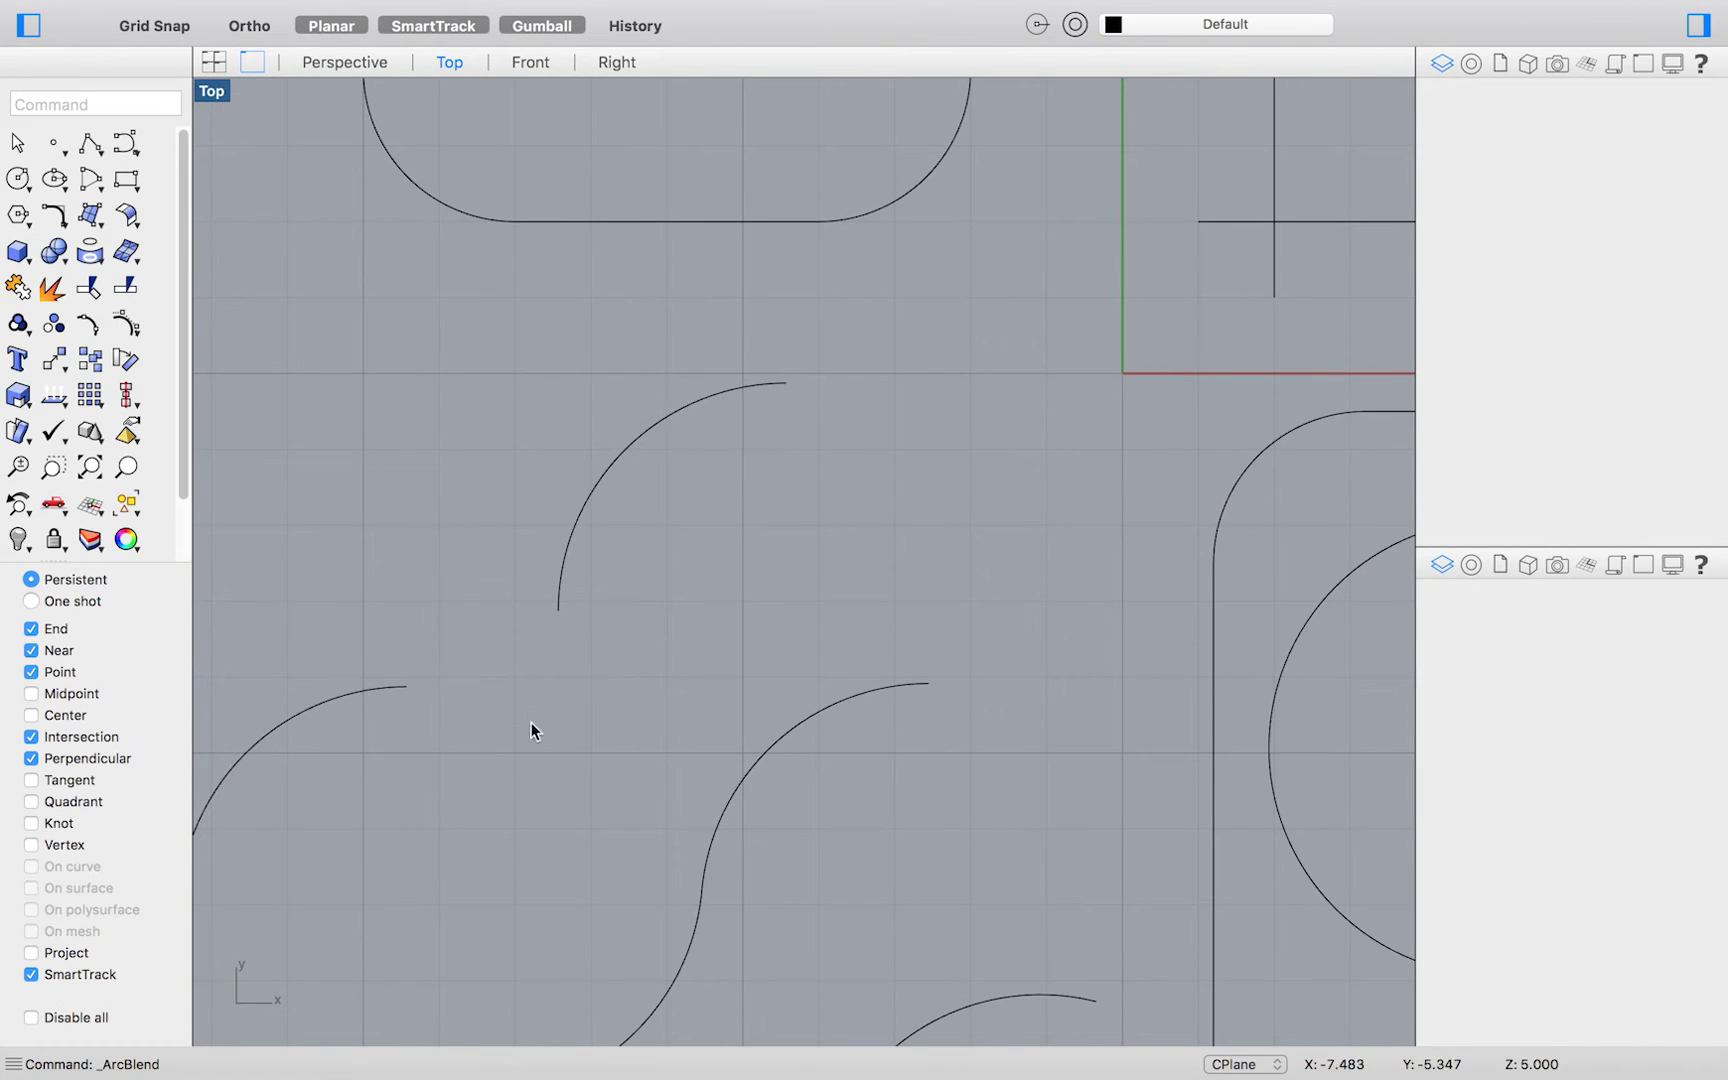
pyautogui.click(363, 13)
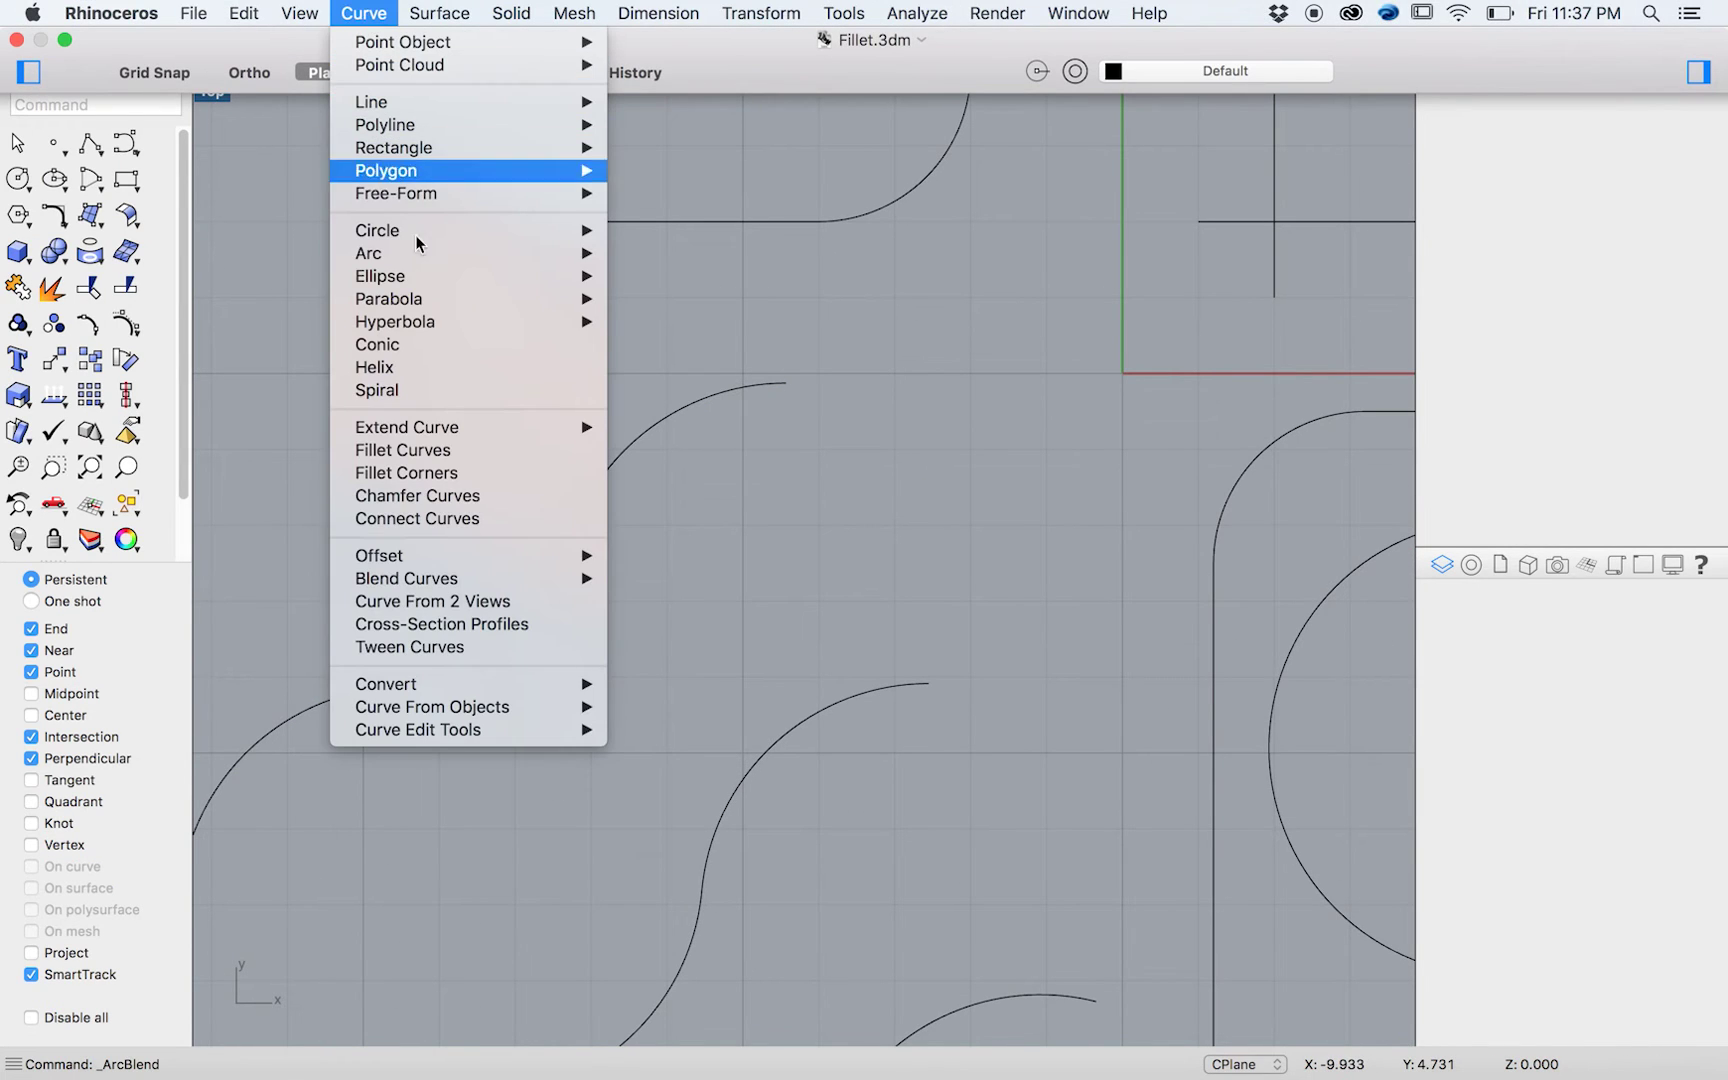
pyautogui.moveTo(591, 579)
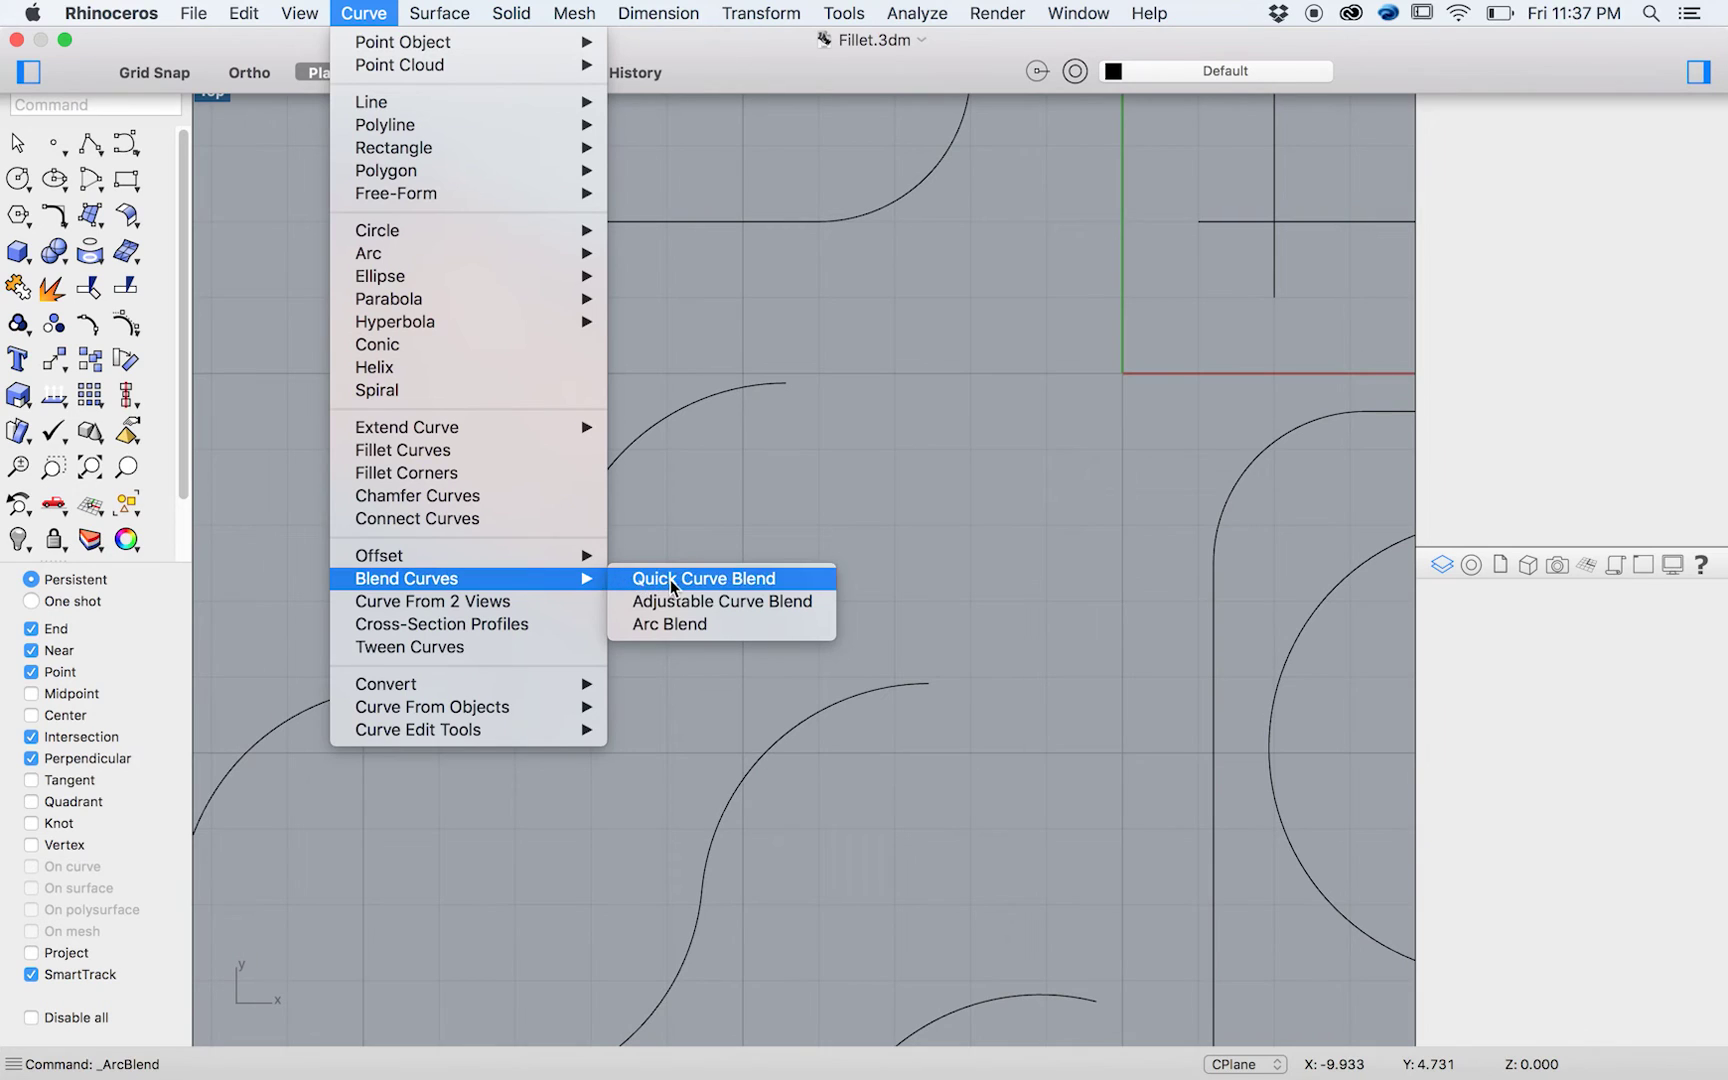
pyautogui.click(691, 598)
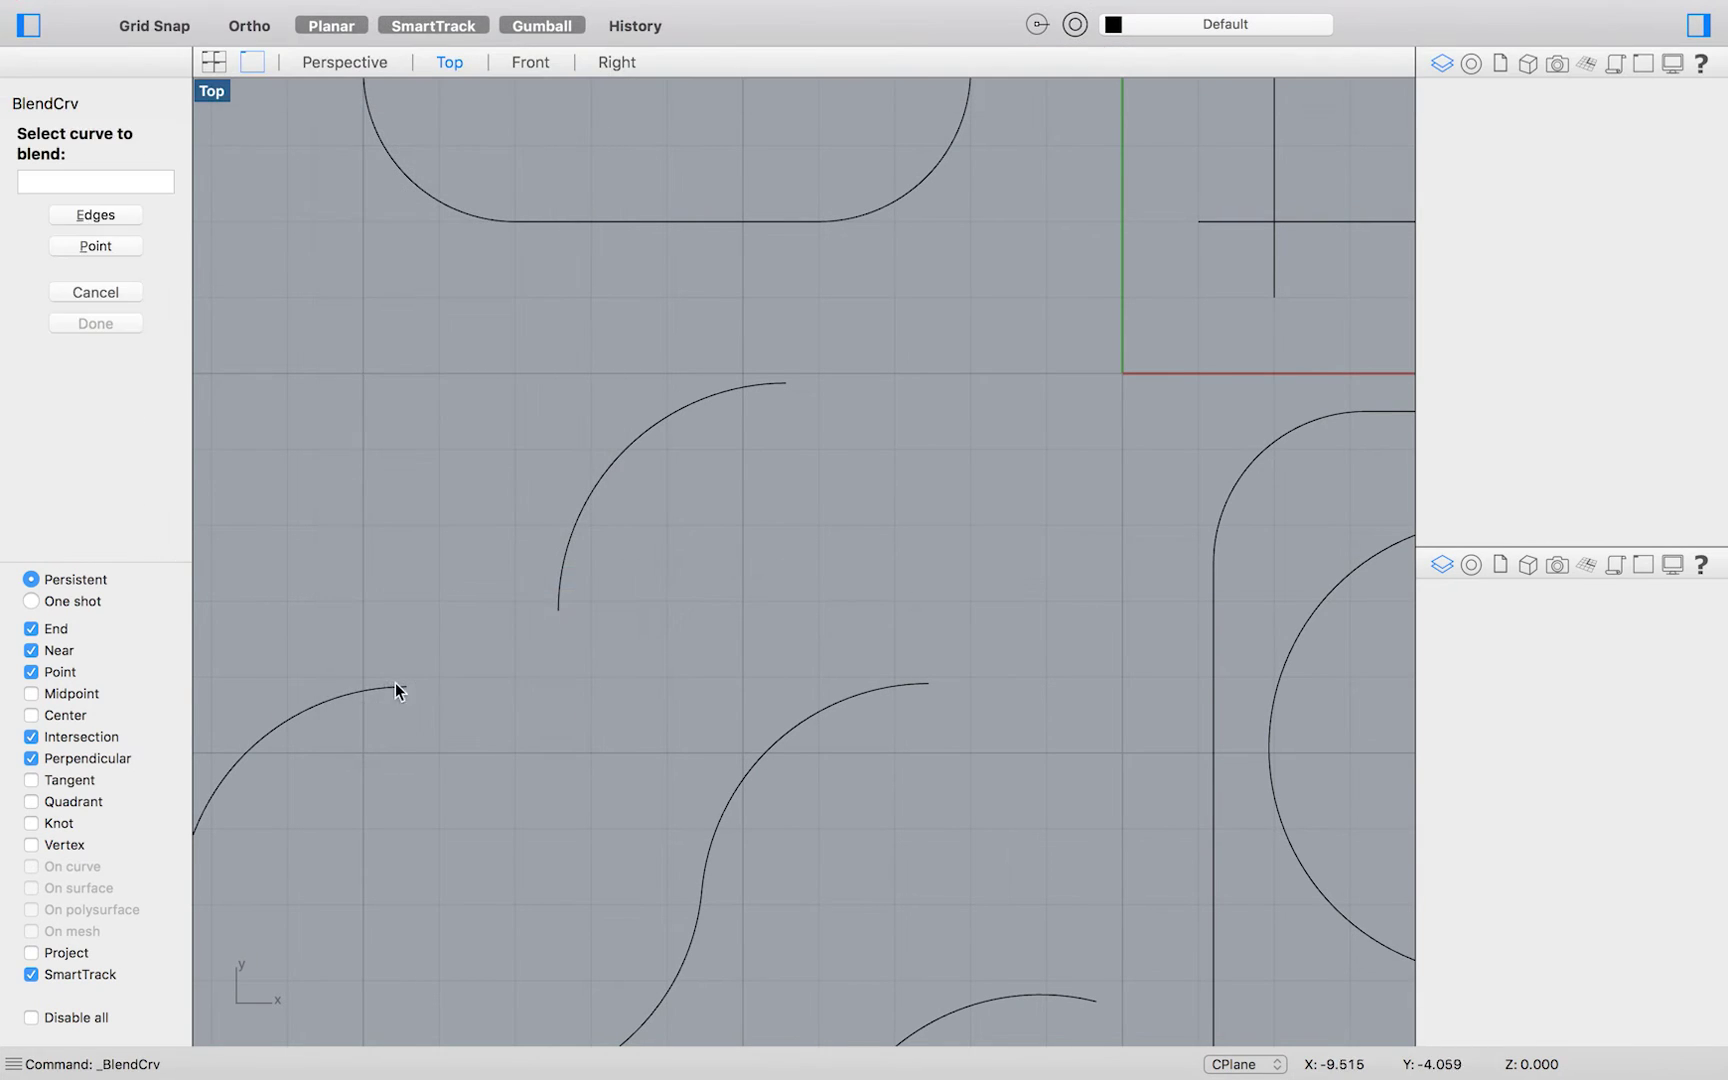
pyautogui.click(396, 682)
pyautogui.click(560, 640)
# - Try position, tangent, curvature, G3 and G4 continuity, settling on curvature
pyautogui.moveTo(620, 318); pyautogui.dragTo(964, 185)
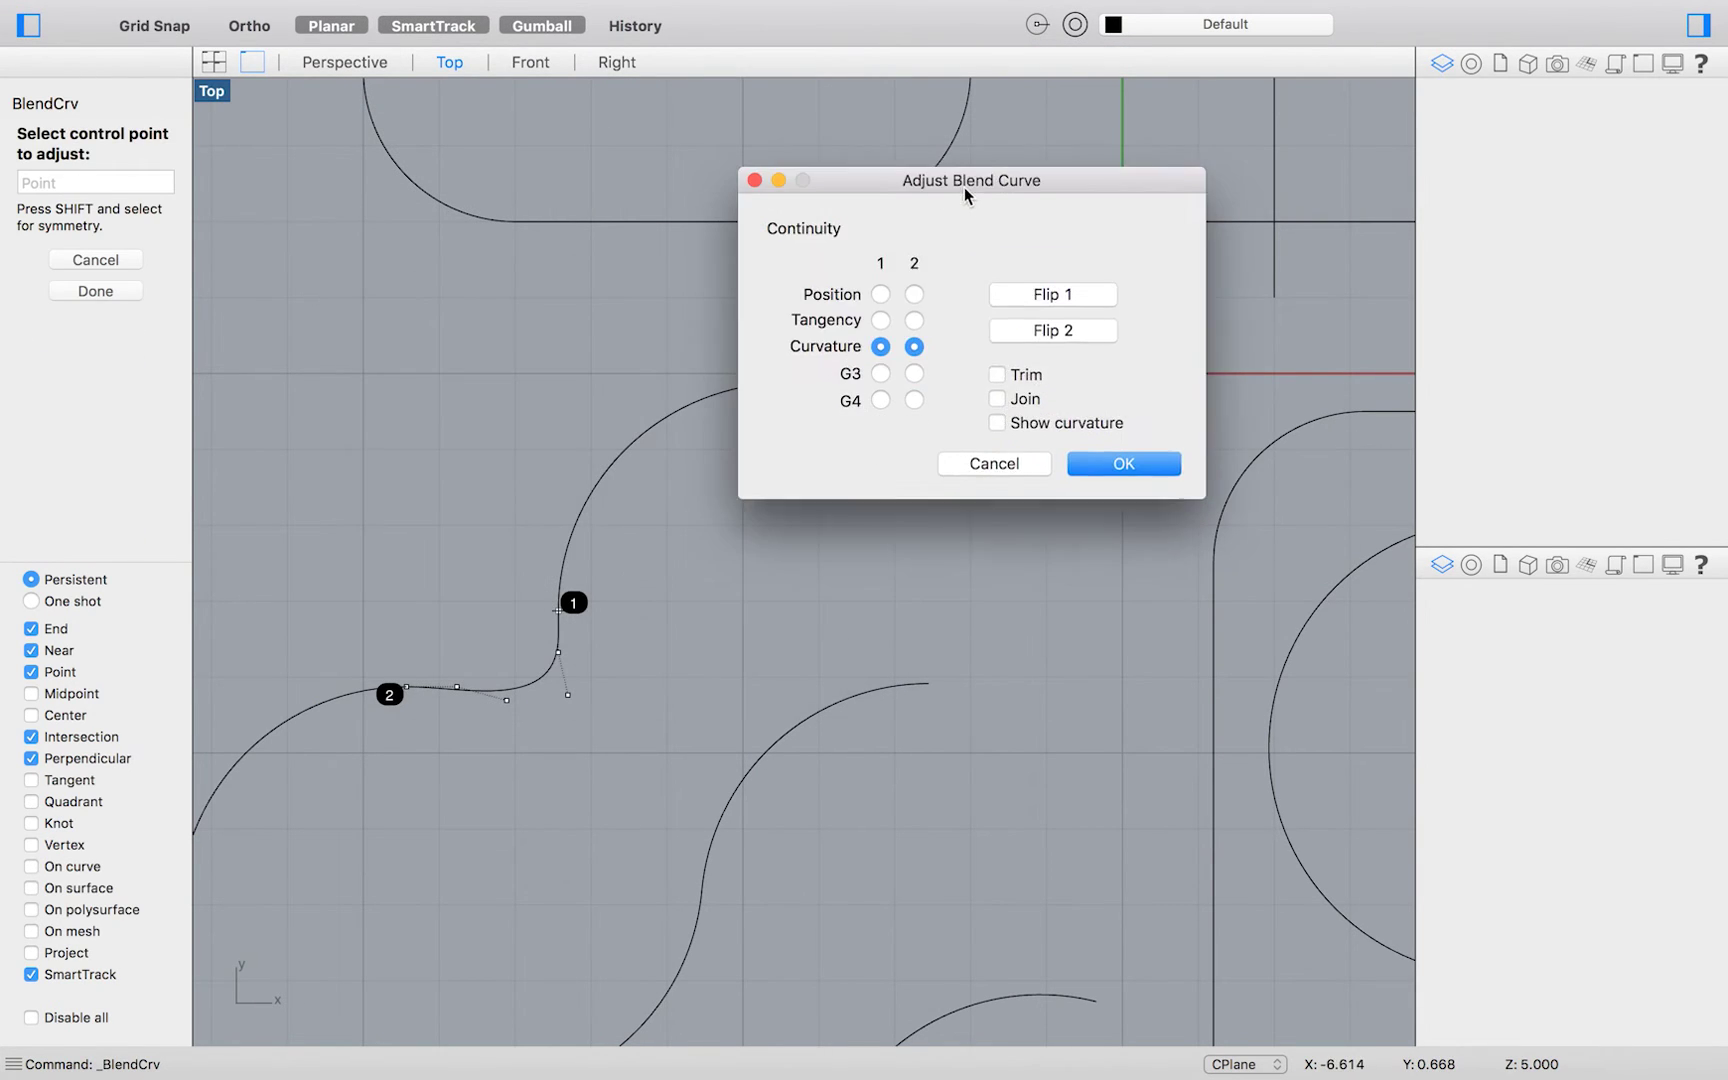
pyautogui.click(885, 292)
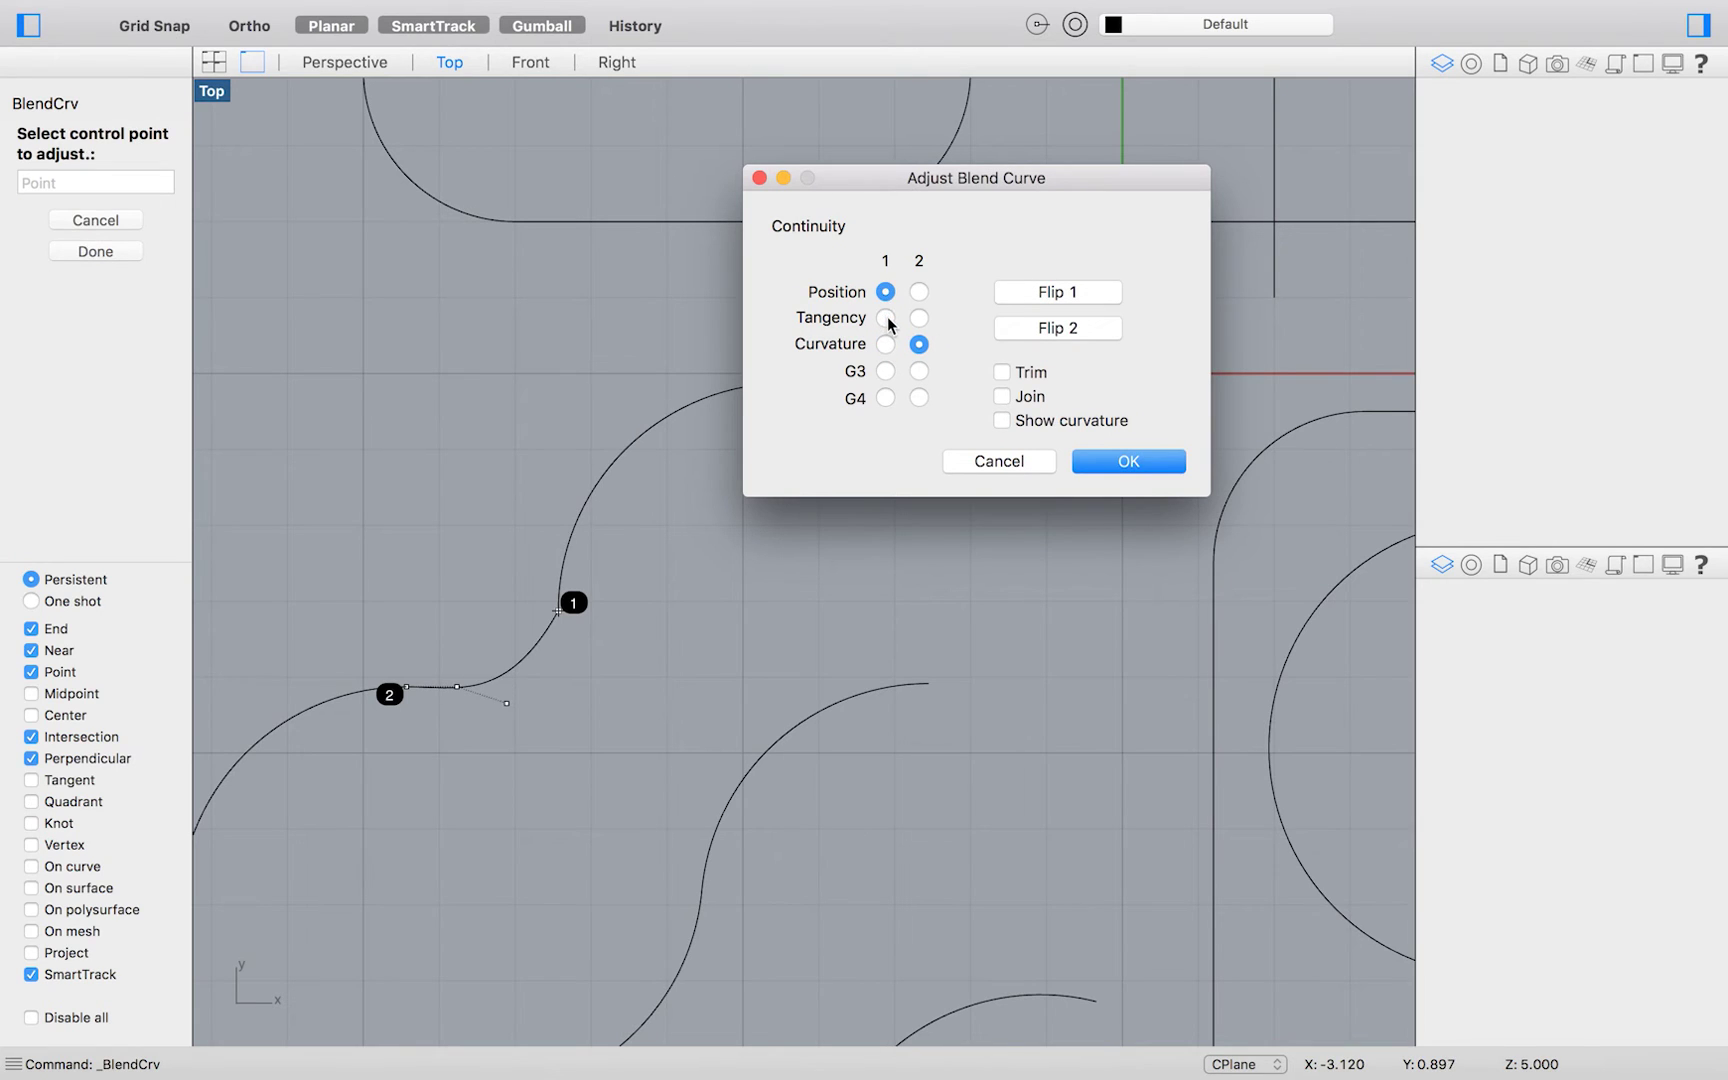
pyautogui.click(886, 318)
pyautogui.click(886, 344)
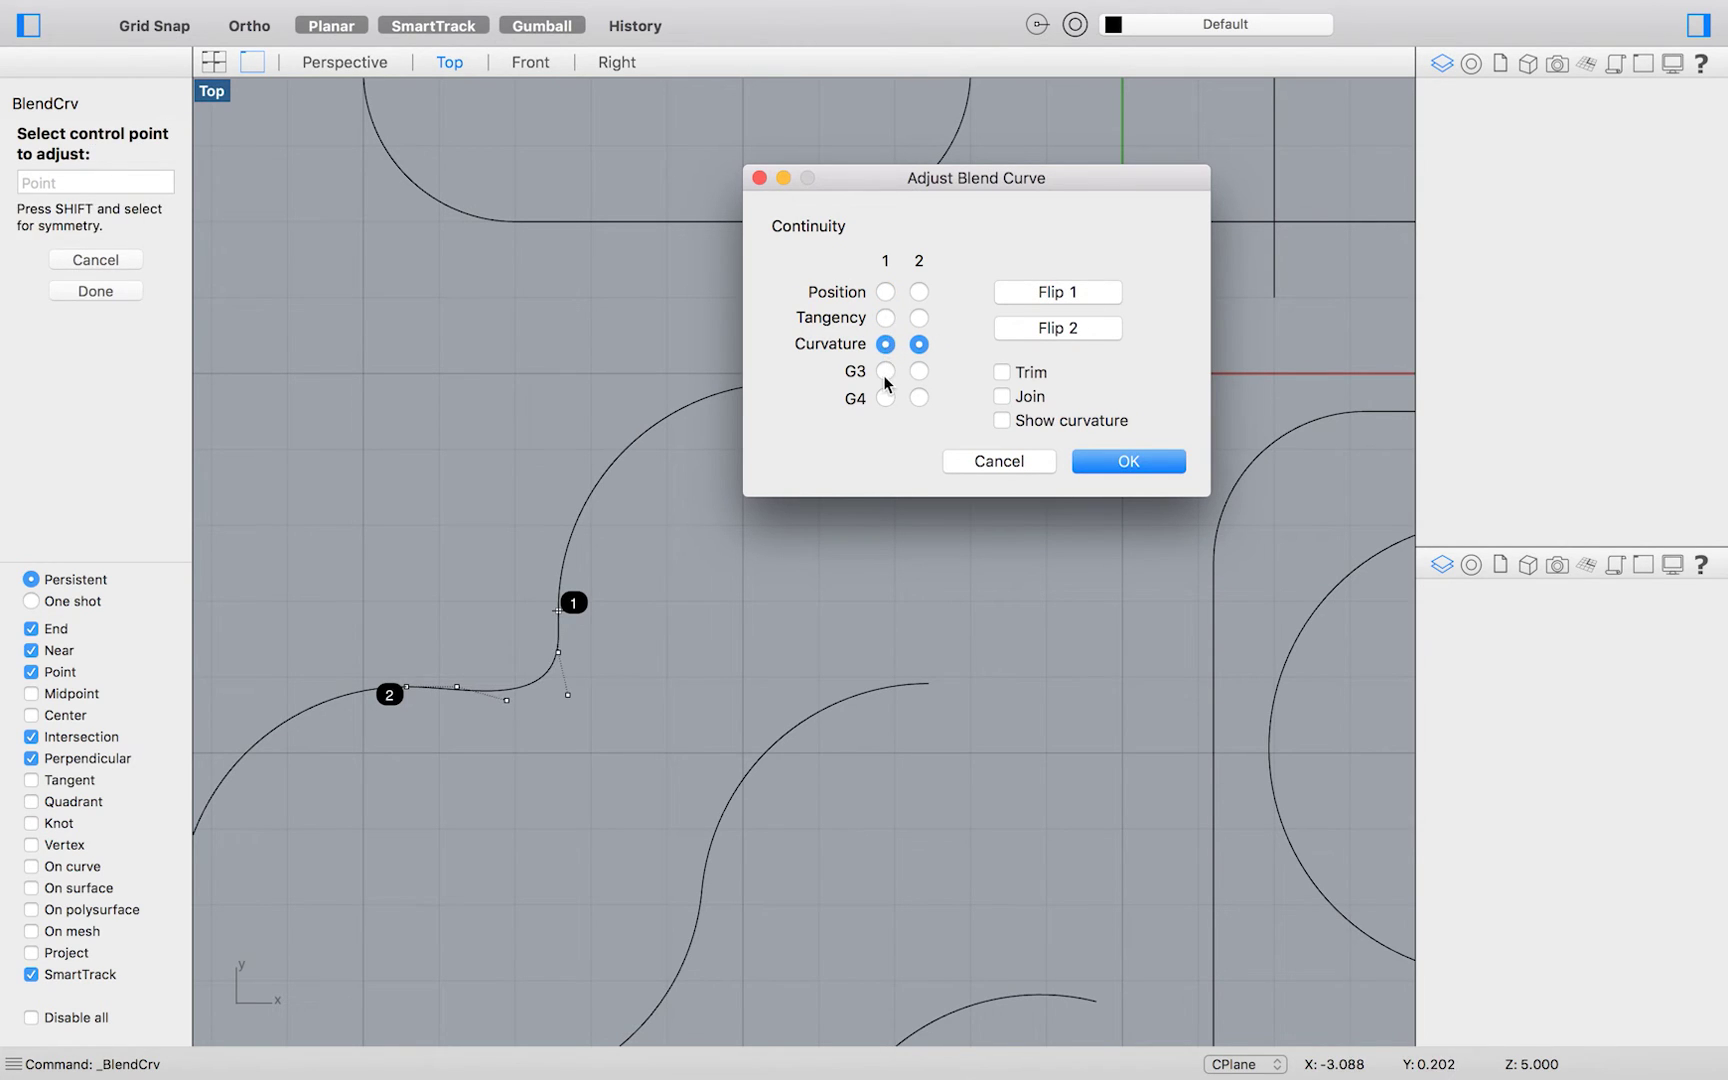
pyautogui.click(885, 376)
pyautogui.click(886, 398)
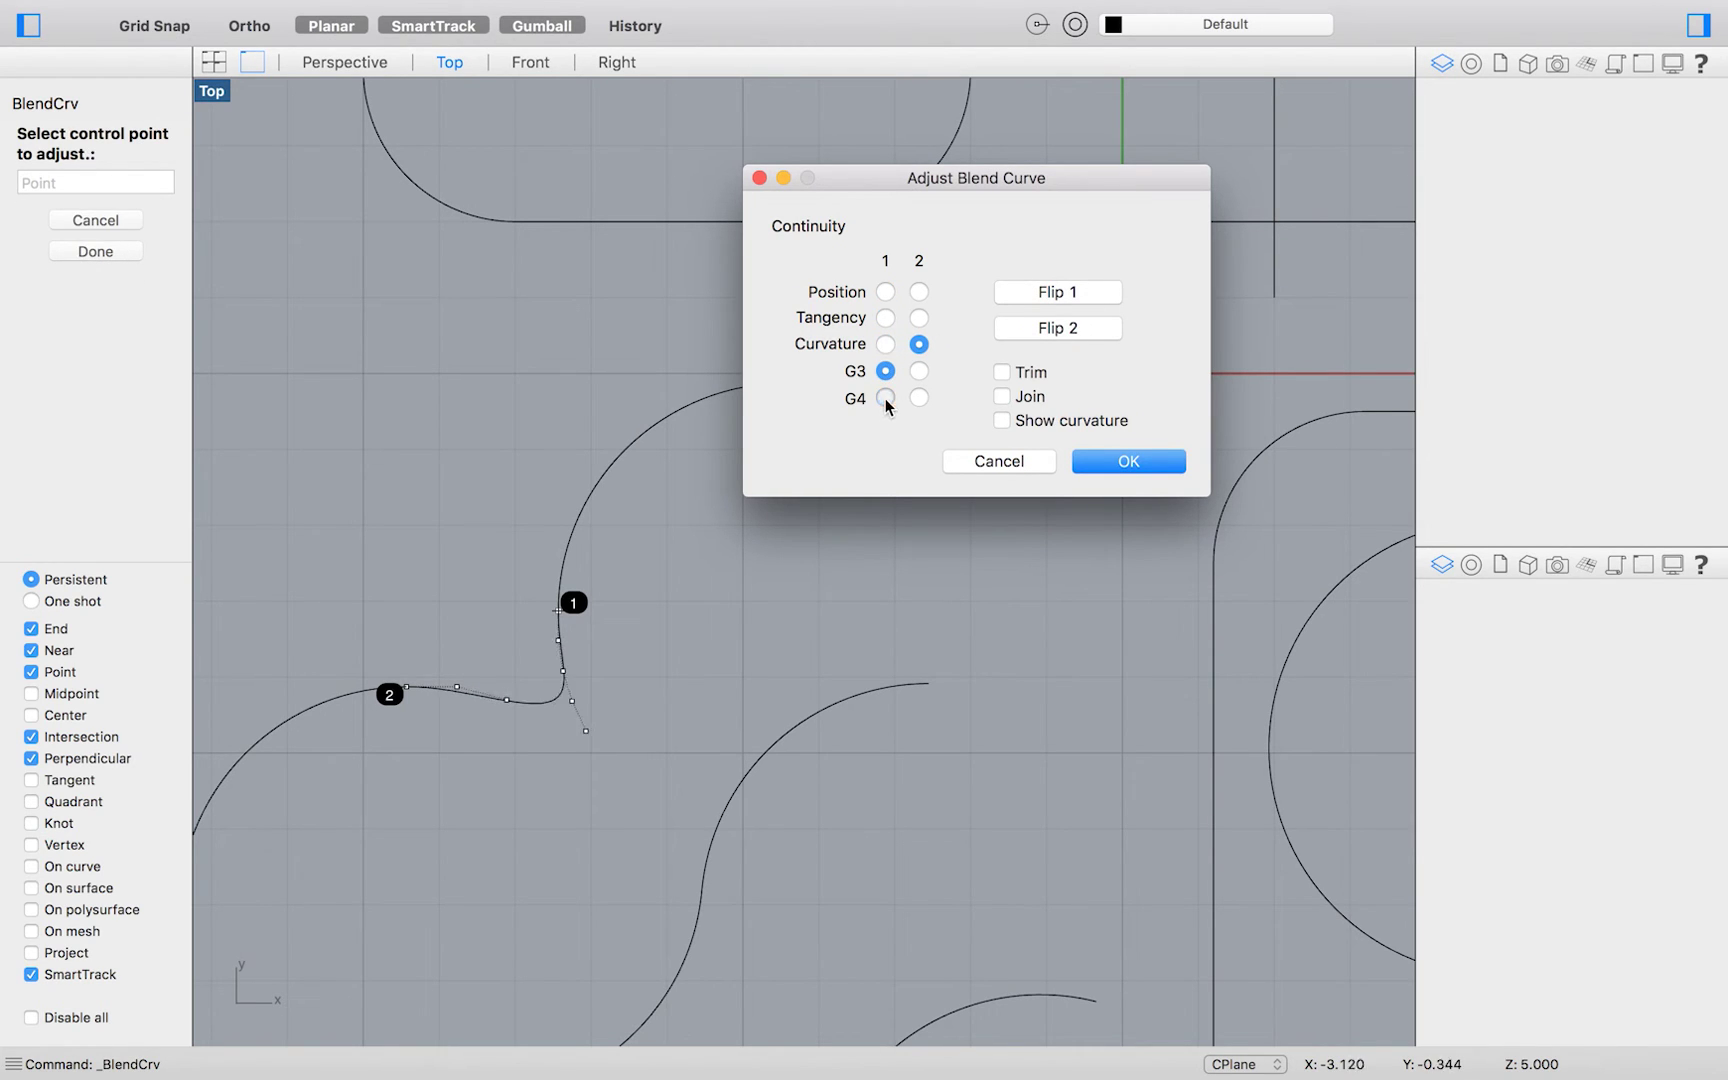
pyautogui.click(885, 371)
pyautogui.click(886, 318)
pyautogui.click(553, 698)
pyautogui.click(558, 717)
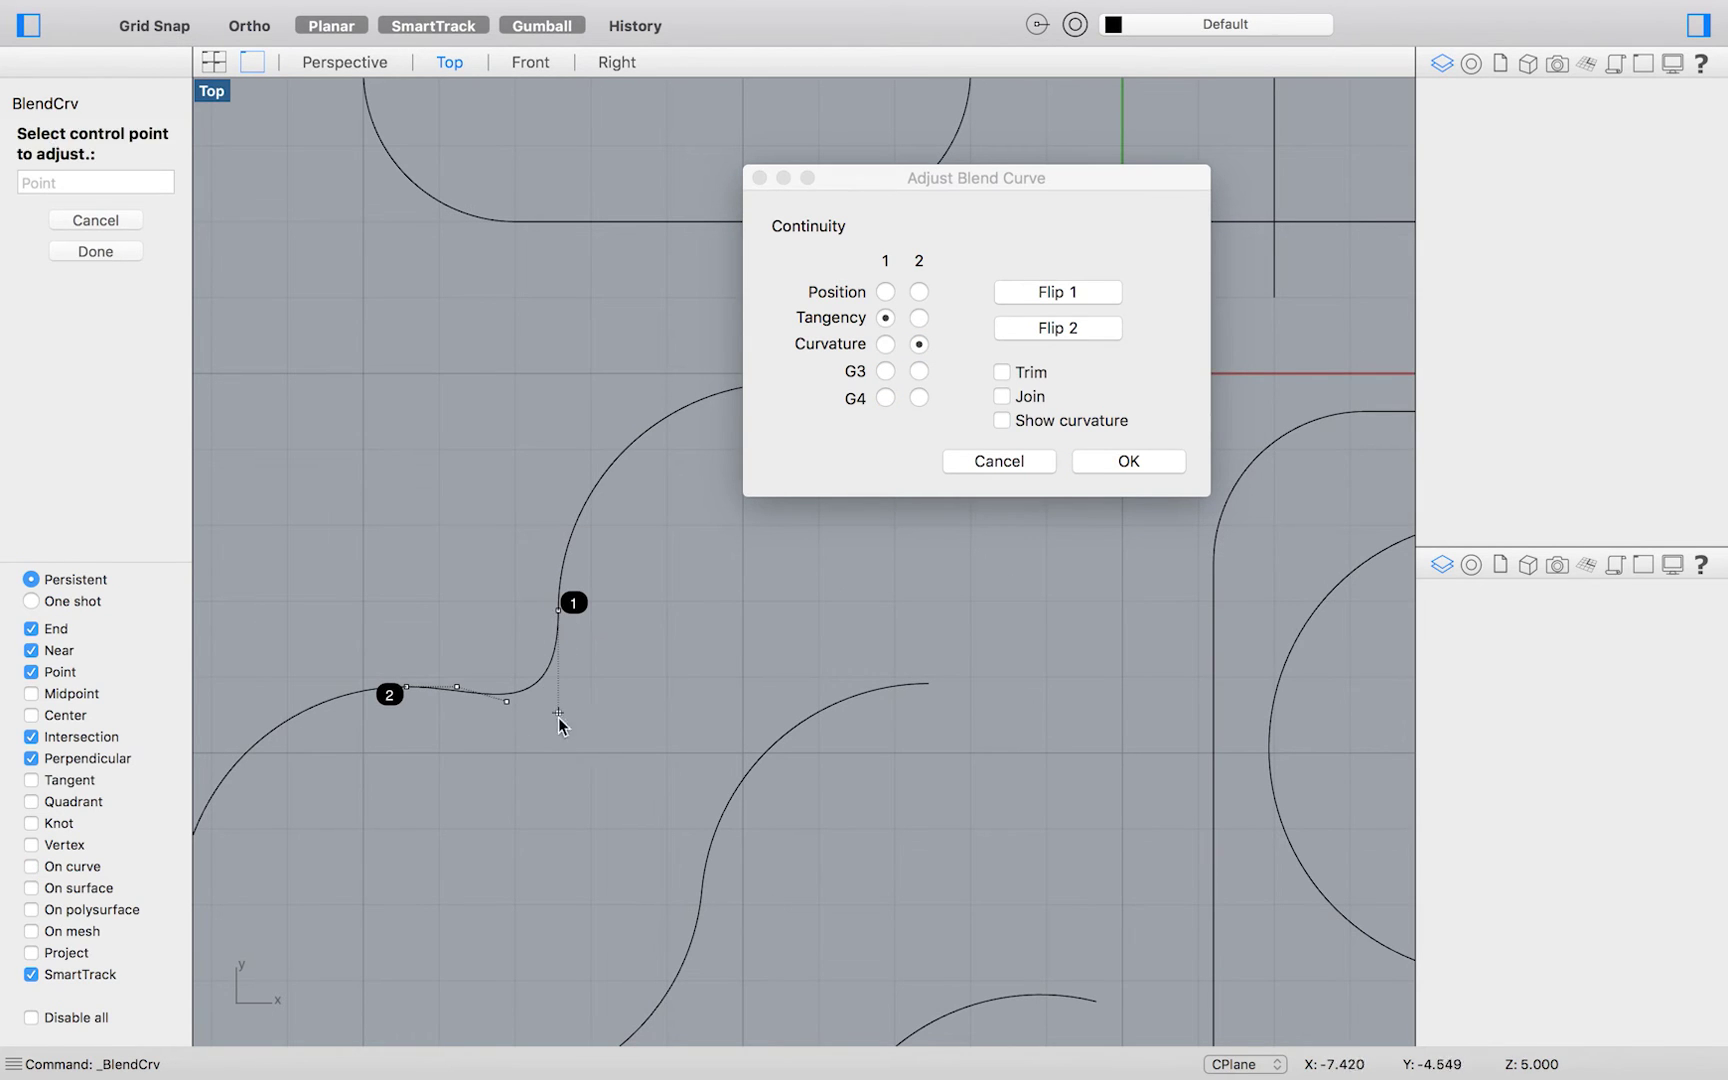
pyautogui.click(886, 344)
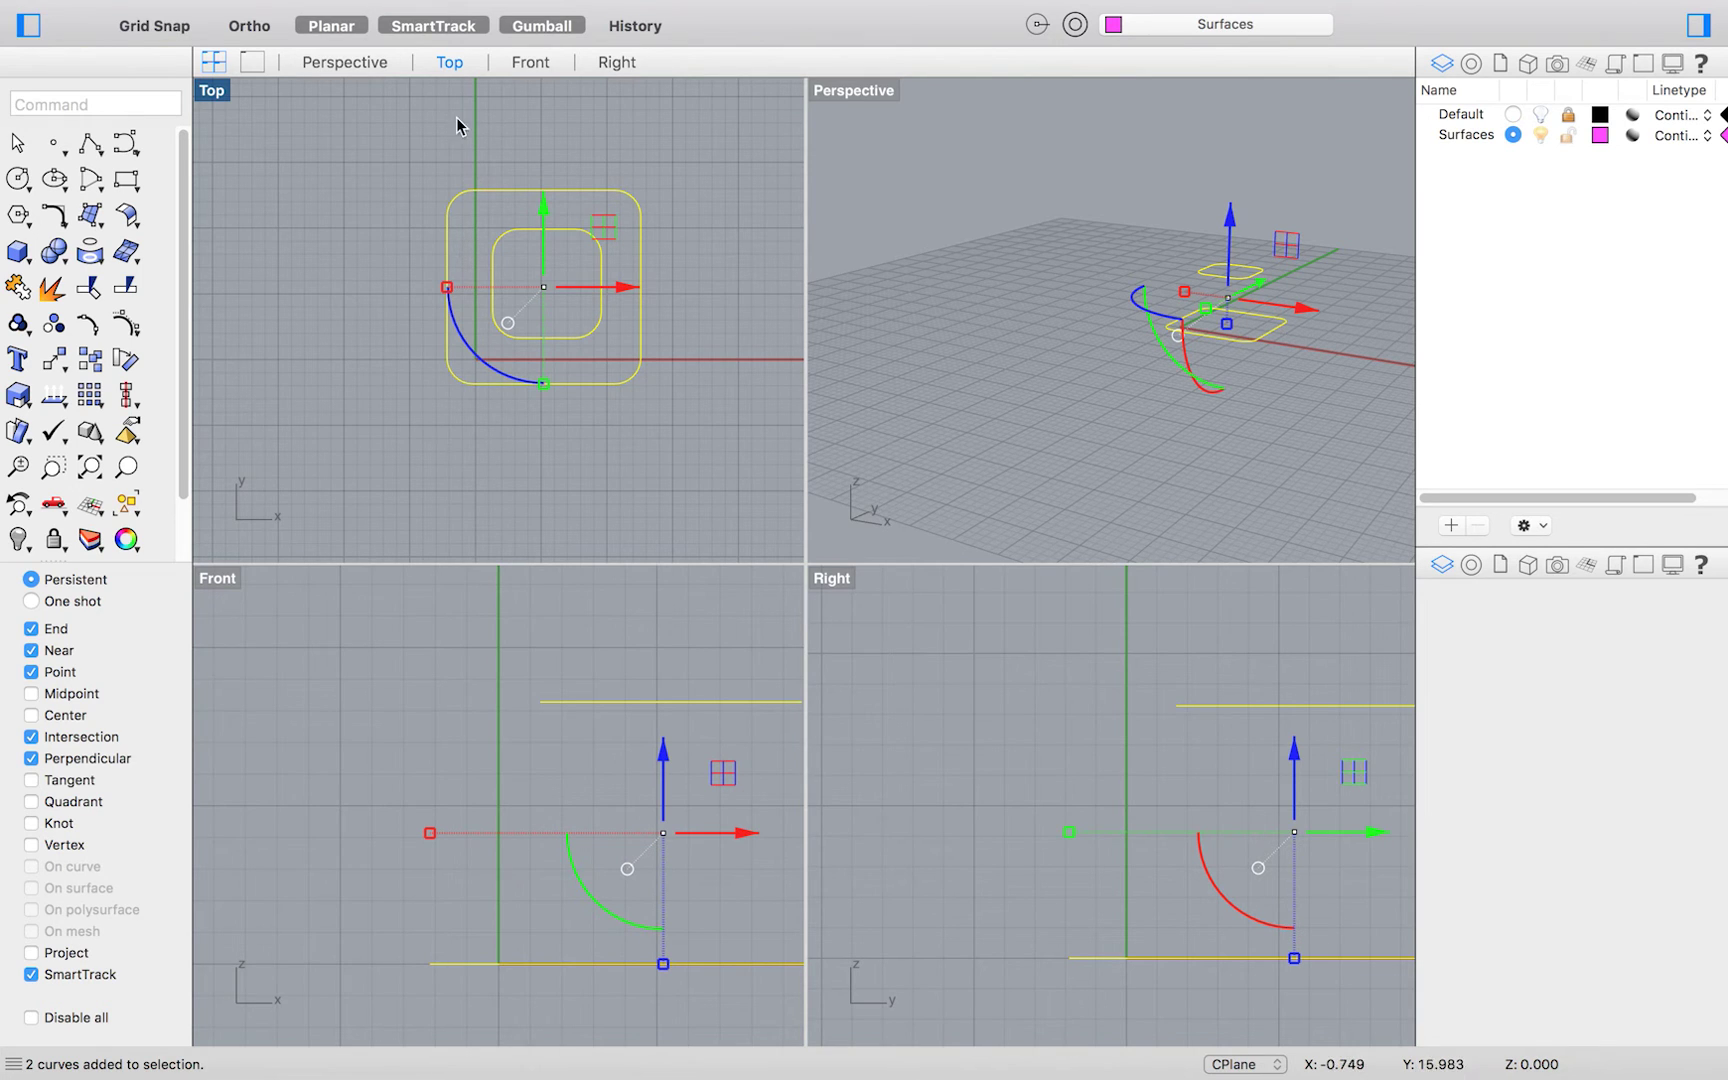
# - Loft the two stacked rounded squares into a Normal-style surface
pyautogui.click(437, 13)
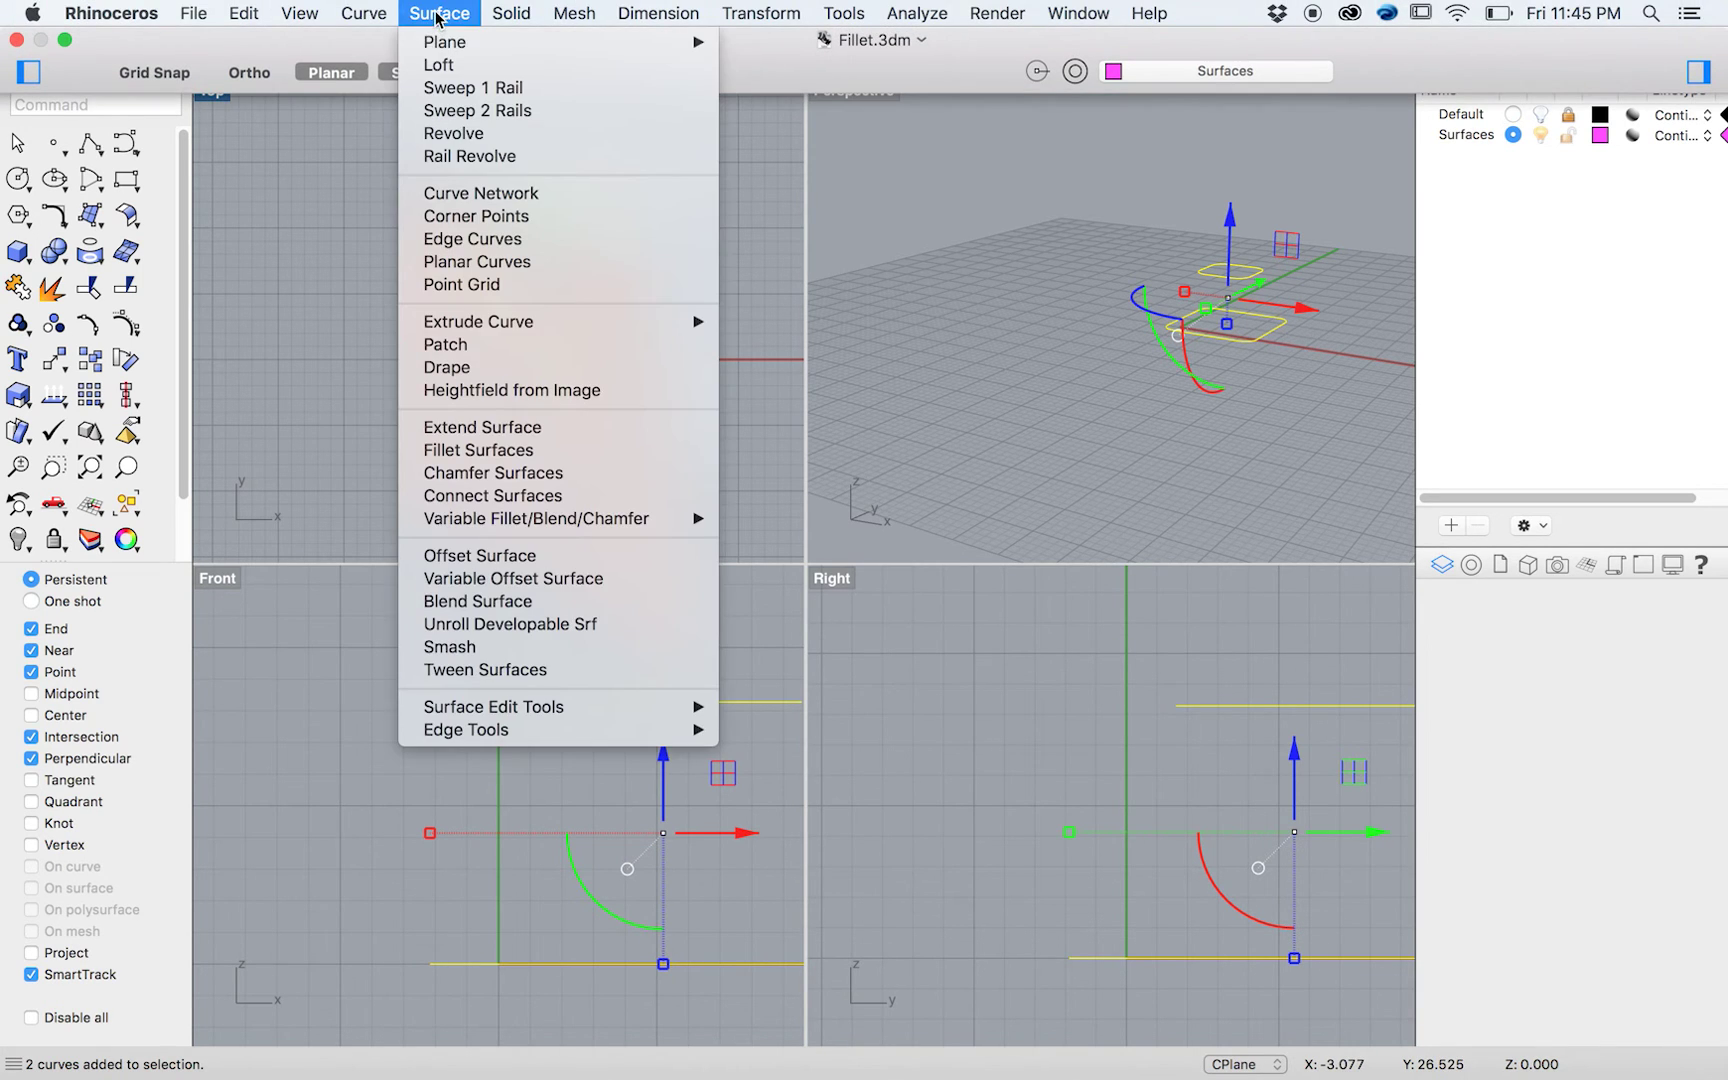
pyautogui.click(438, 65)
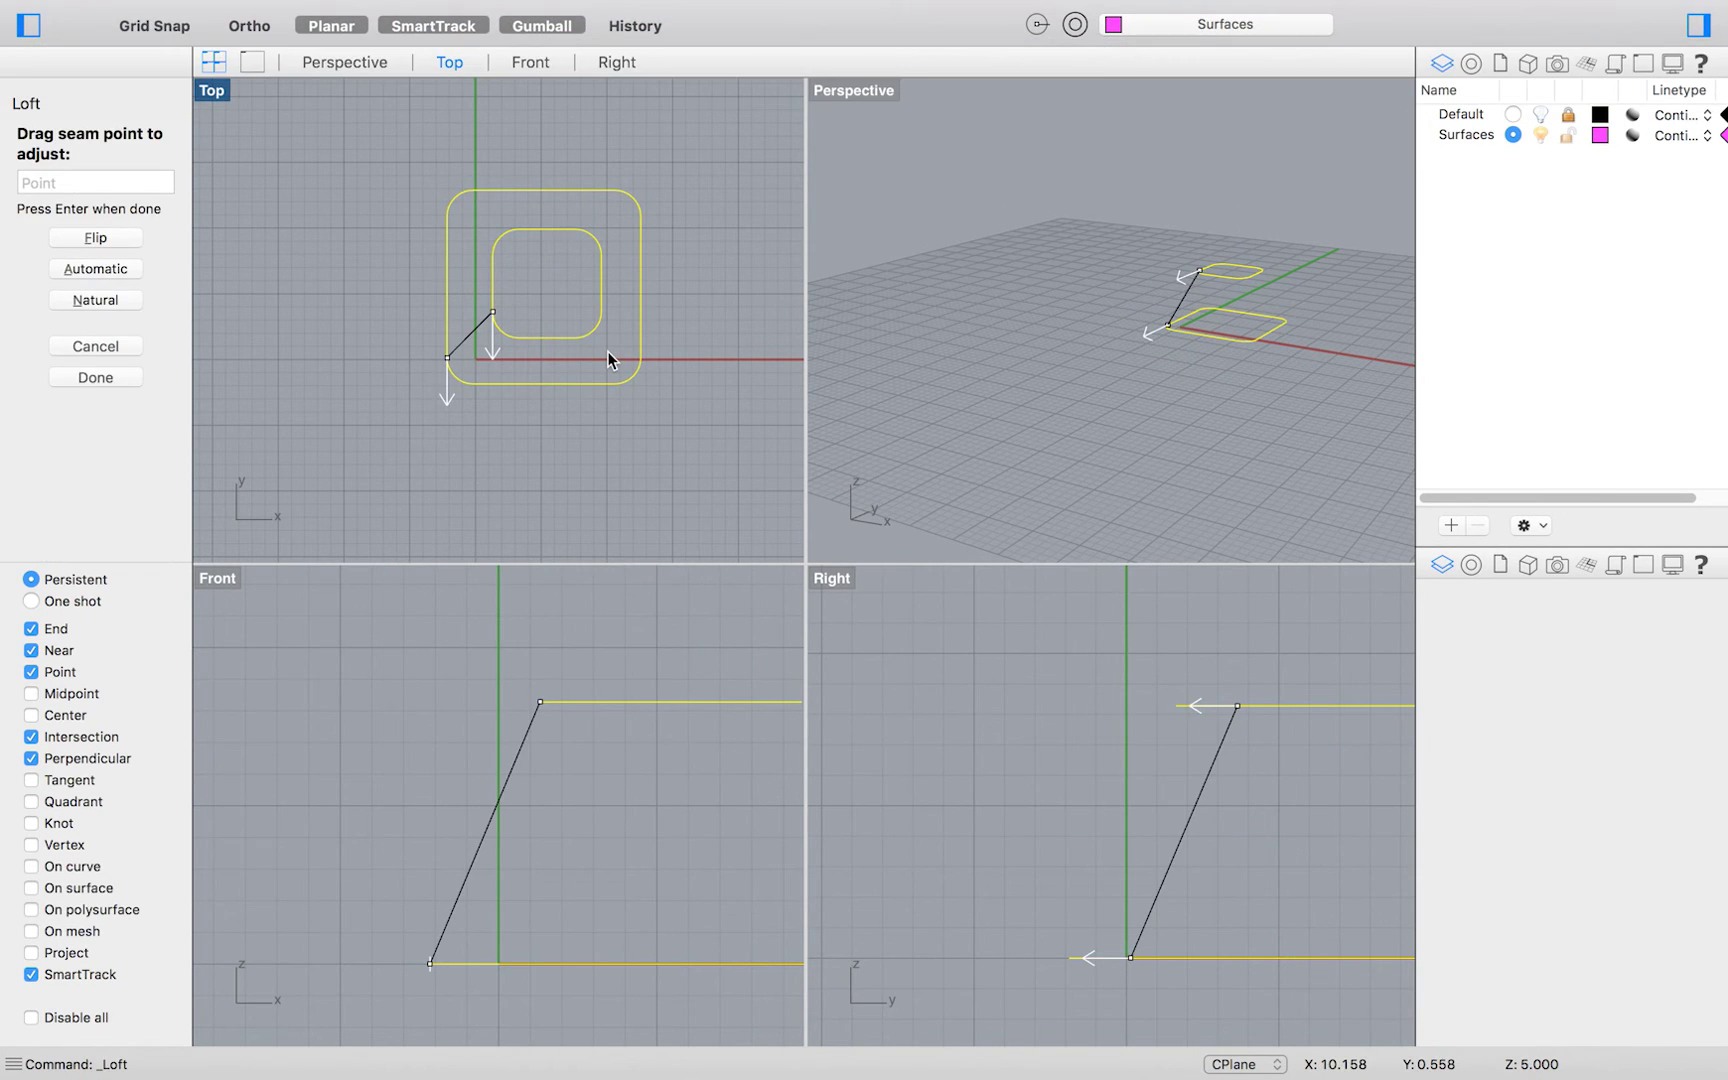
pyautogui.press('Return')
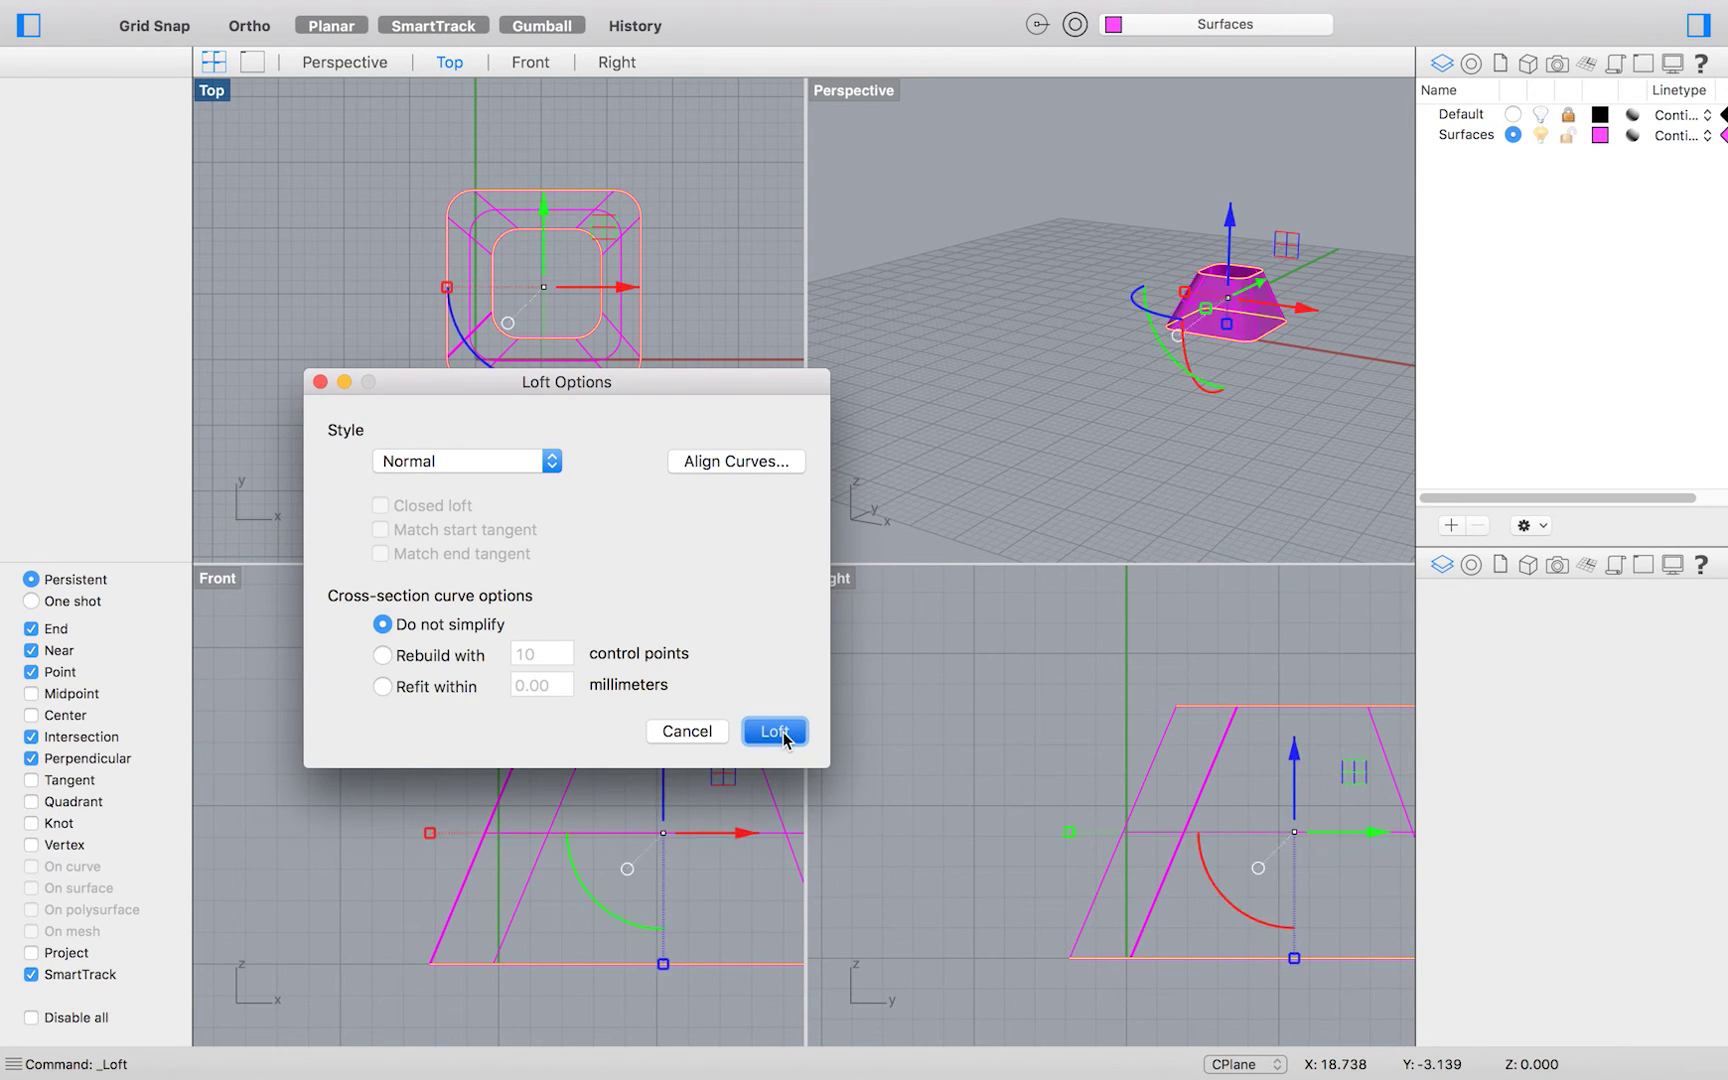
pyautogui.click(775, 731)
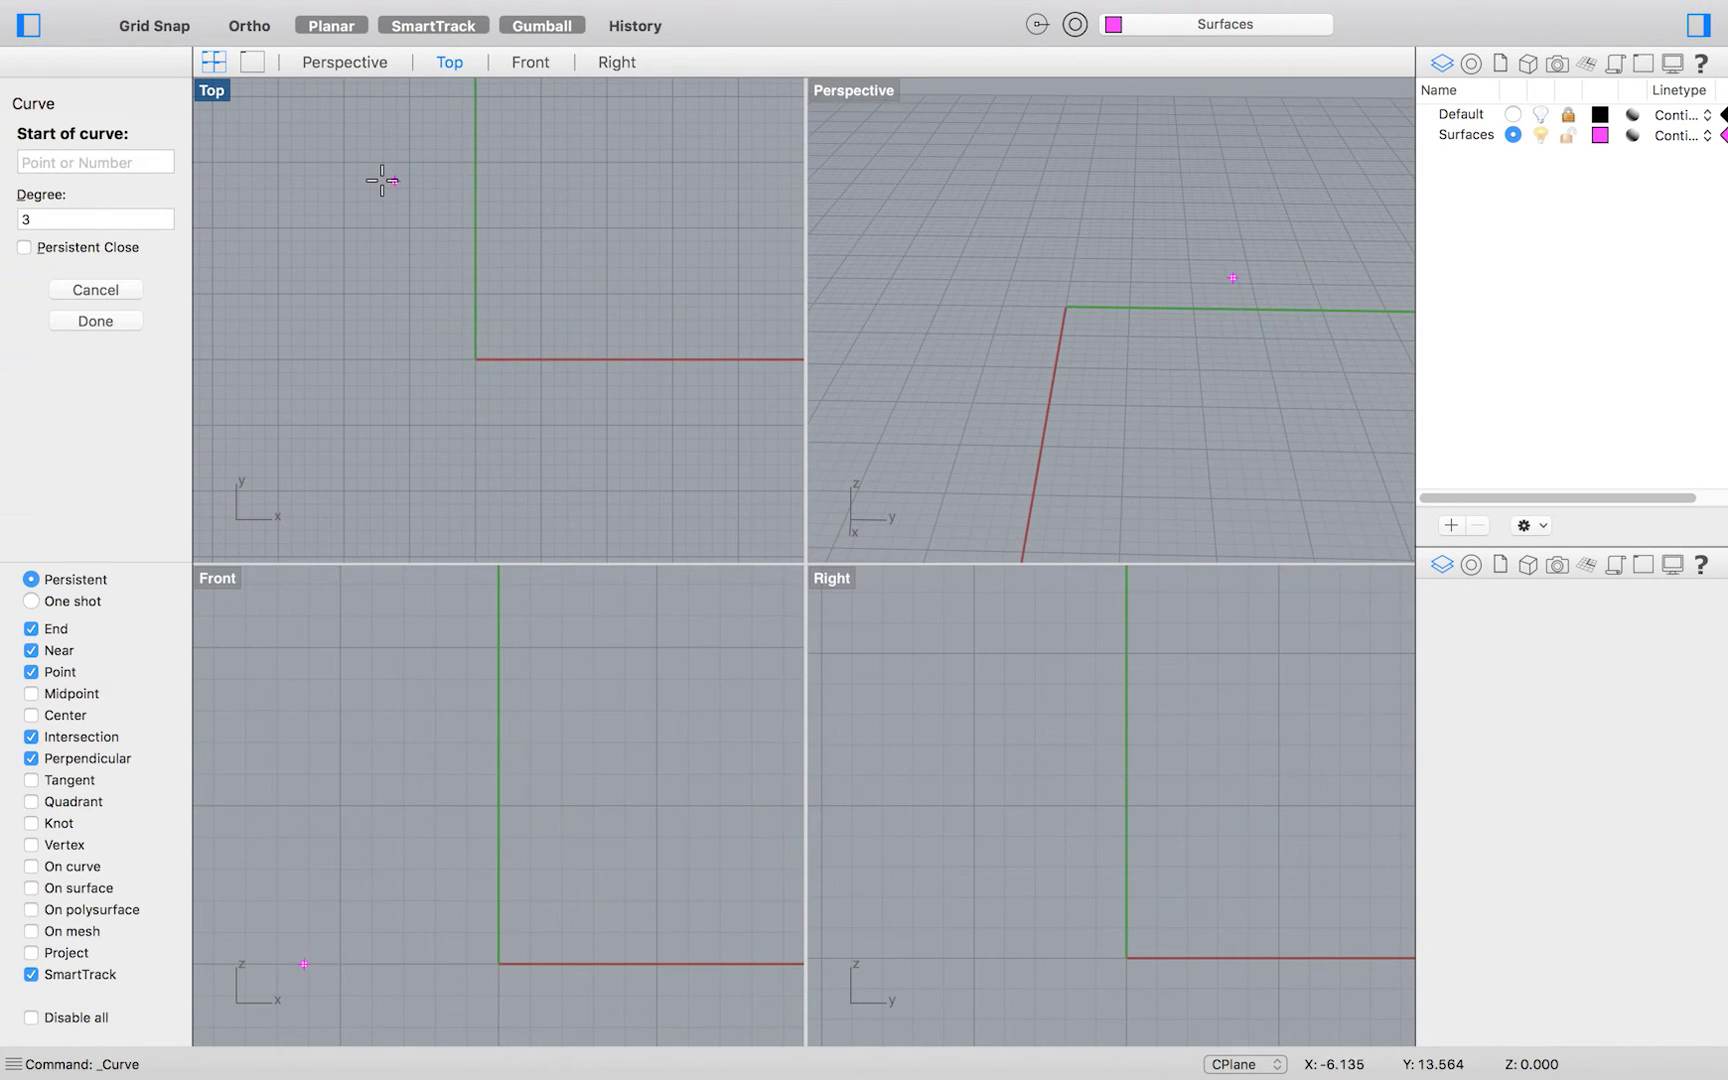
# - Begin a freeform curve in the Top view, placing its first three points
pyautogui.click(382, 181)
pyautogui.click(434, 295)
pyautogui.click(357, 370)
# - Place the last two points and finish the first freeform curve
pyautogui.click(459, 505)
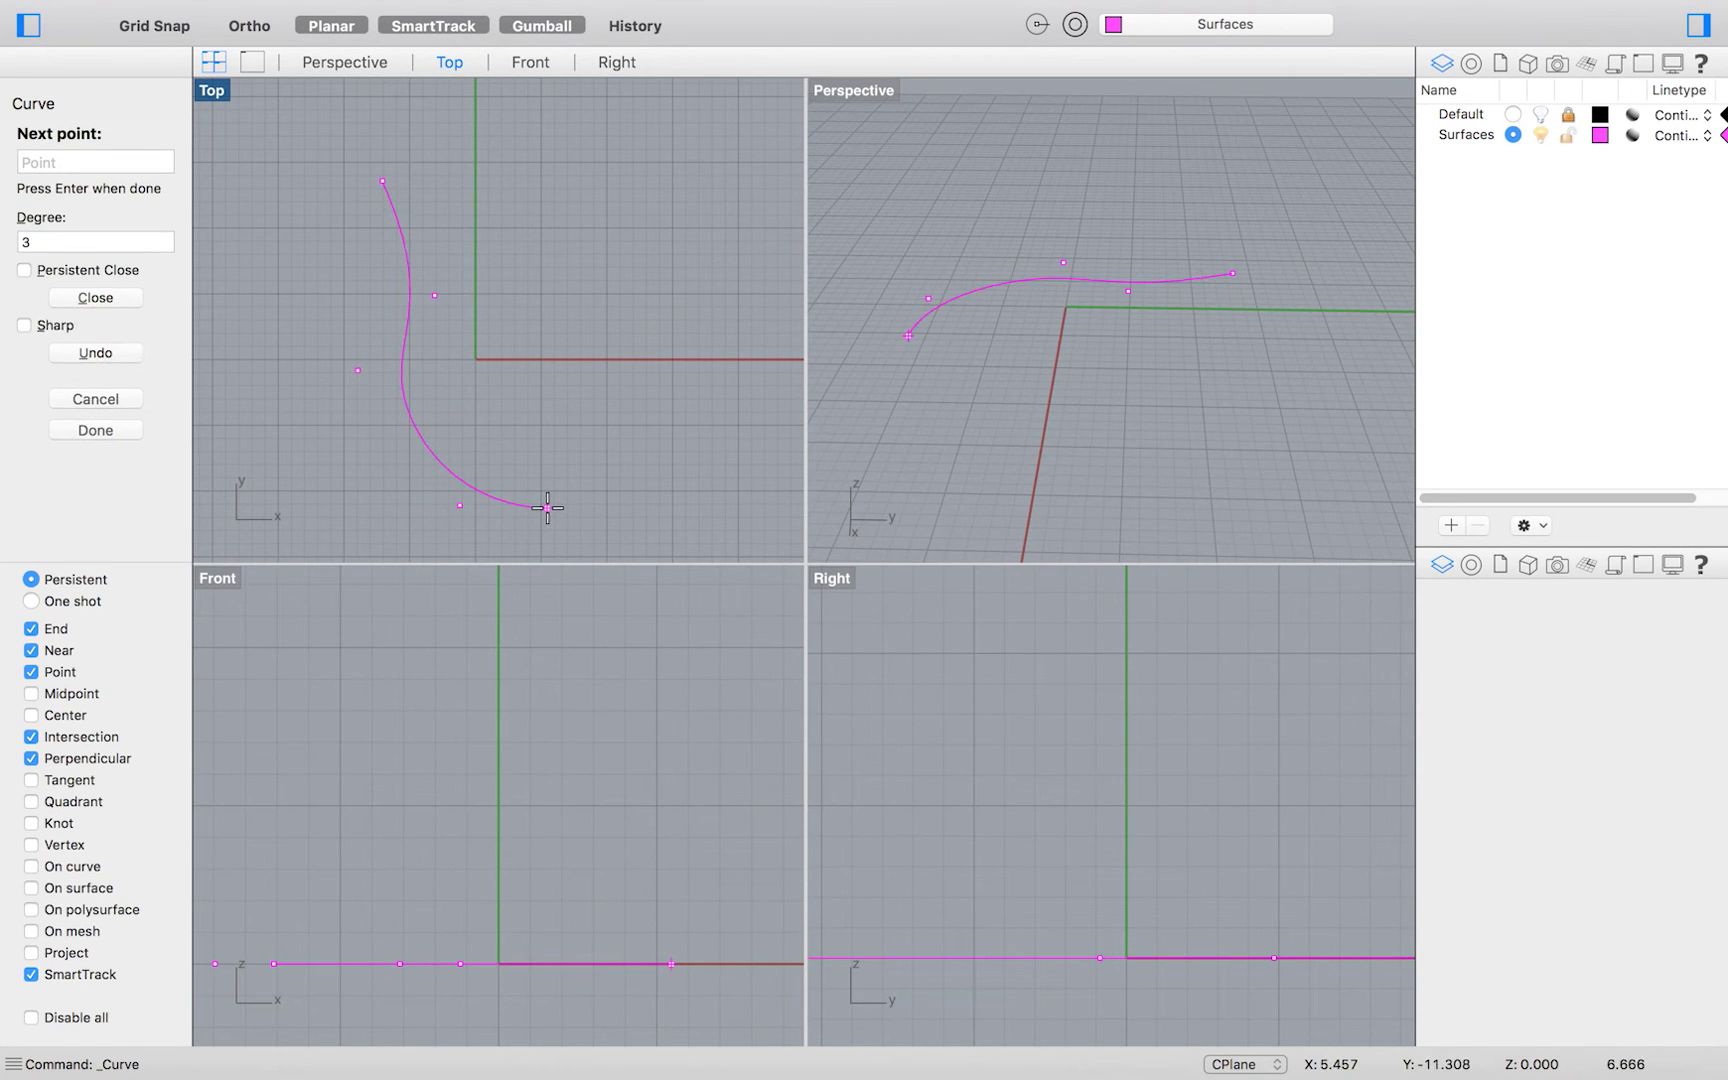
pyautogui.click(548, 508)
pyautogui.press('Return')
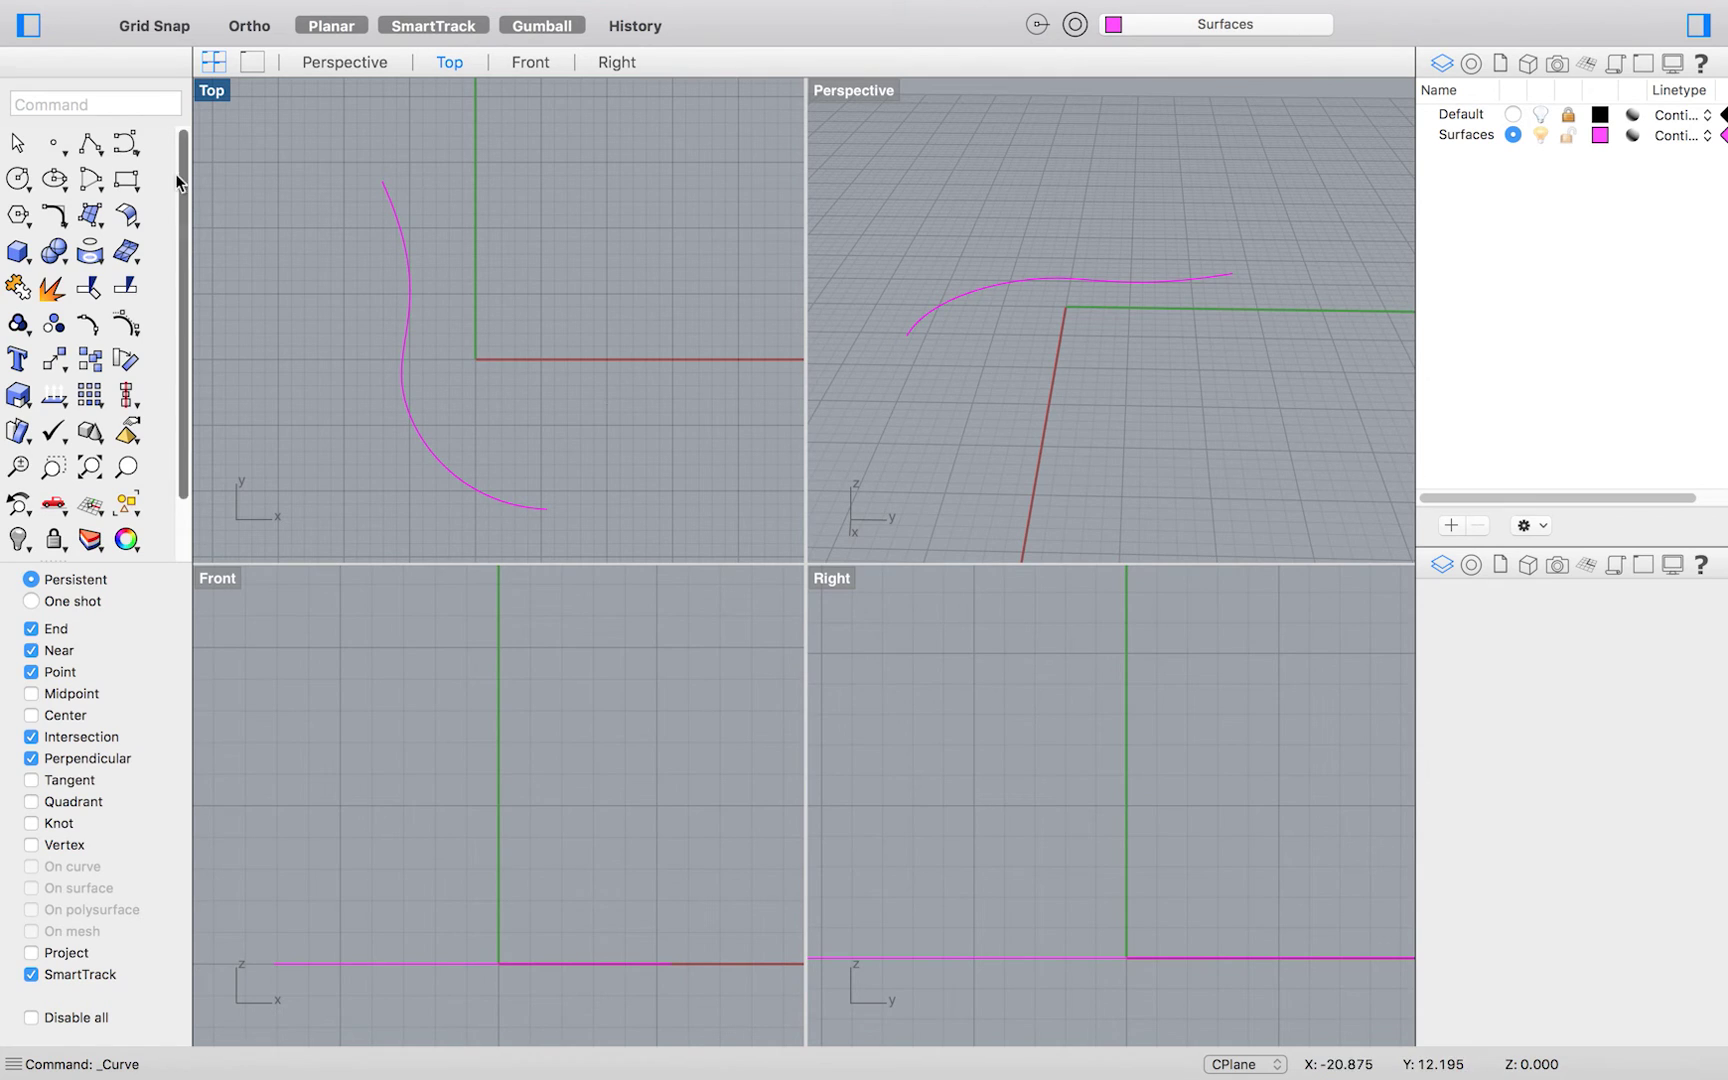
# - Draw a second four-point freeform curve beside the first
pyautogui.click(114, 152)
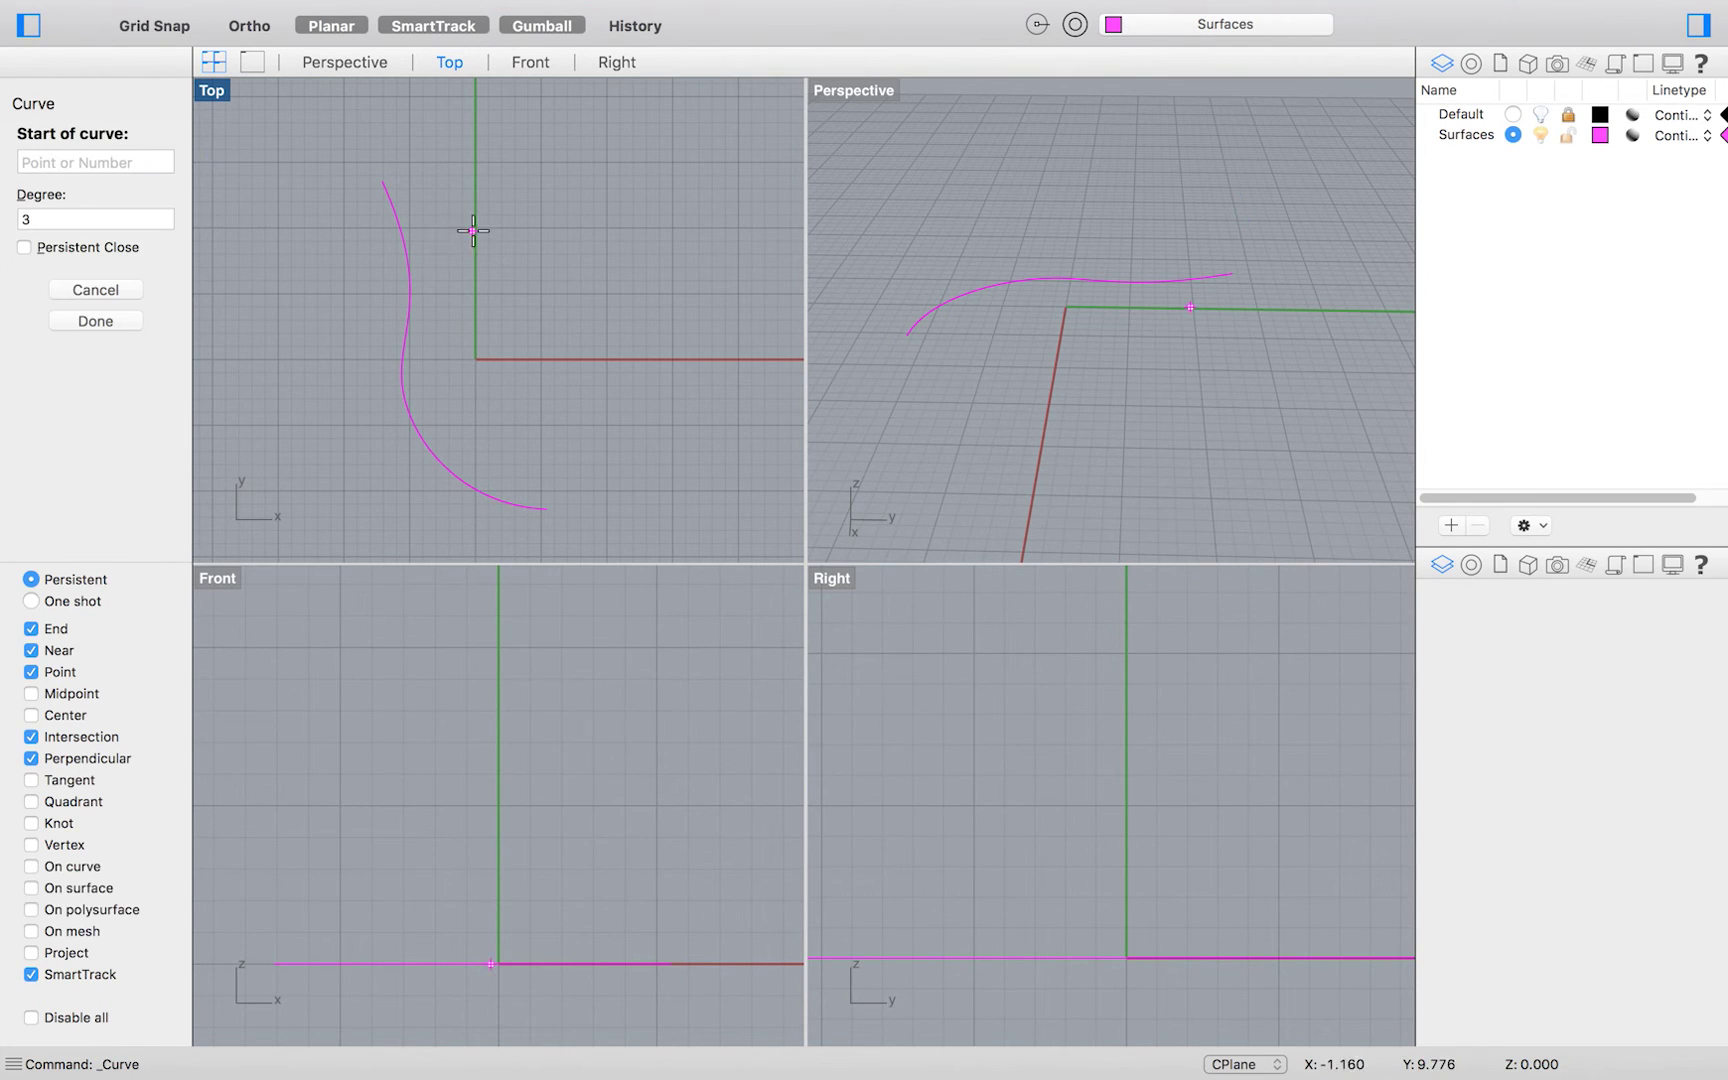
pyautogui.click(539, 174)
pyautogui.click(538, 325)
pyautogui.click(654, 376)
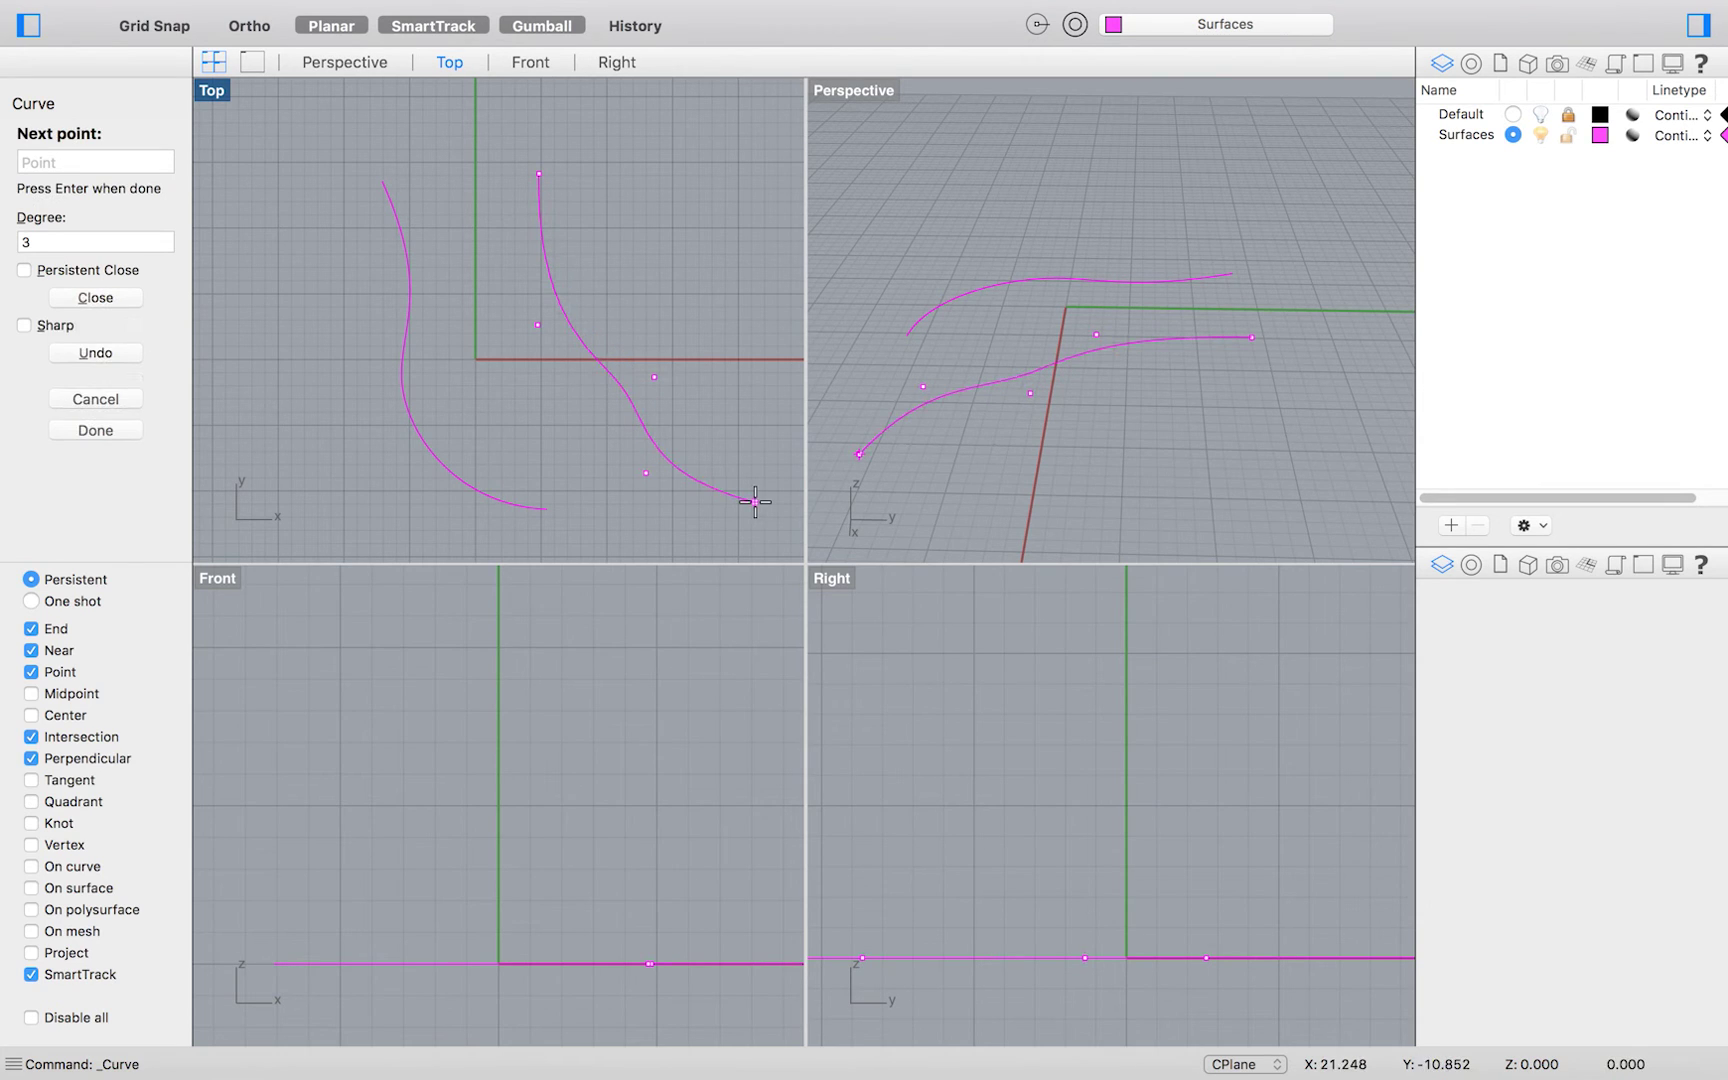
pyautogui.click(755, 500)
pyautogui.press('Return')
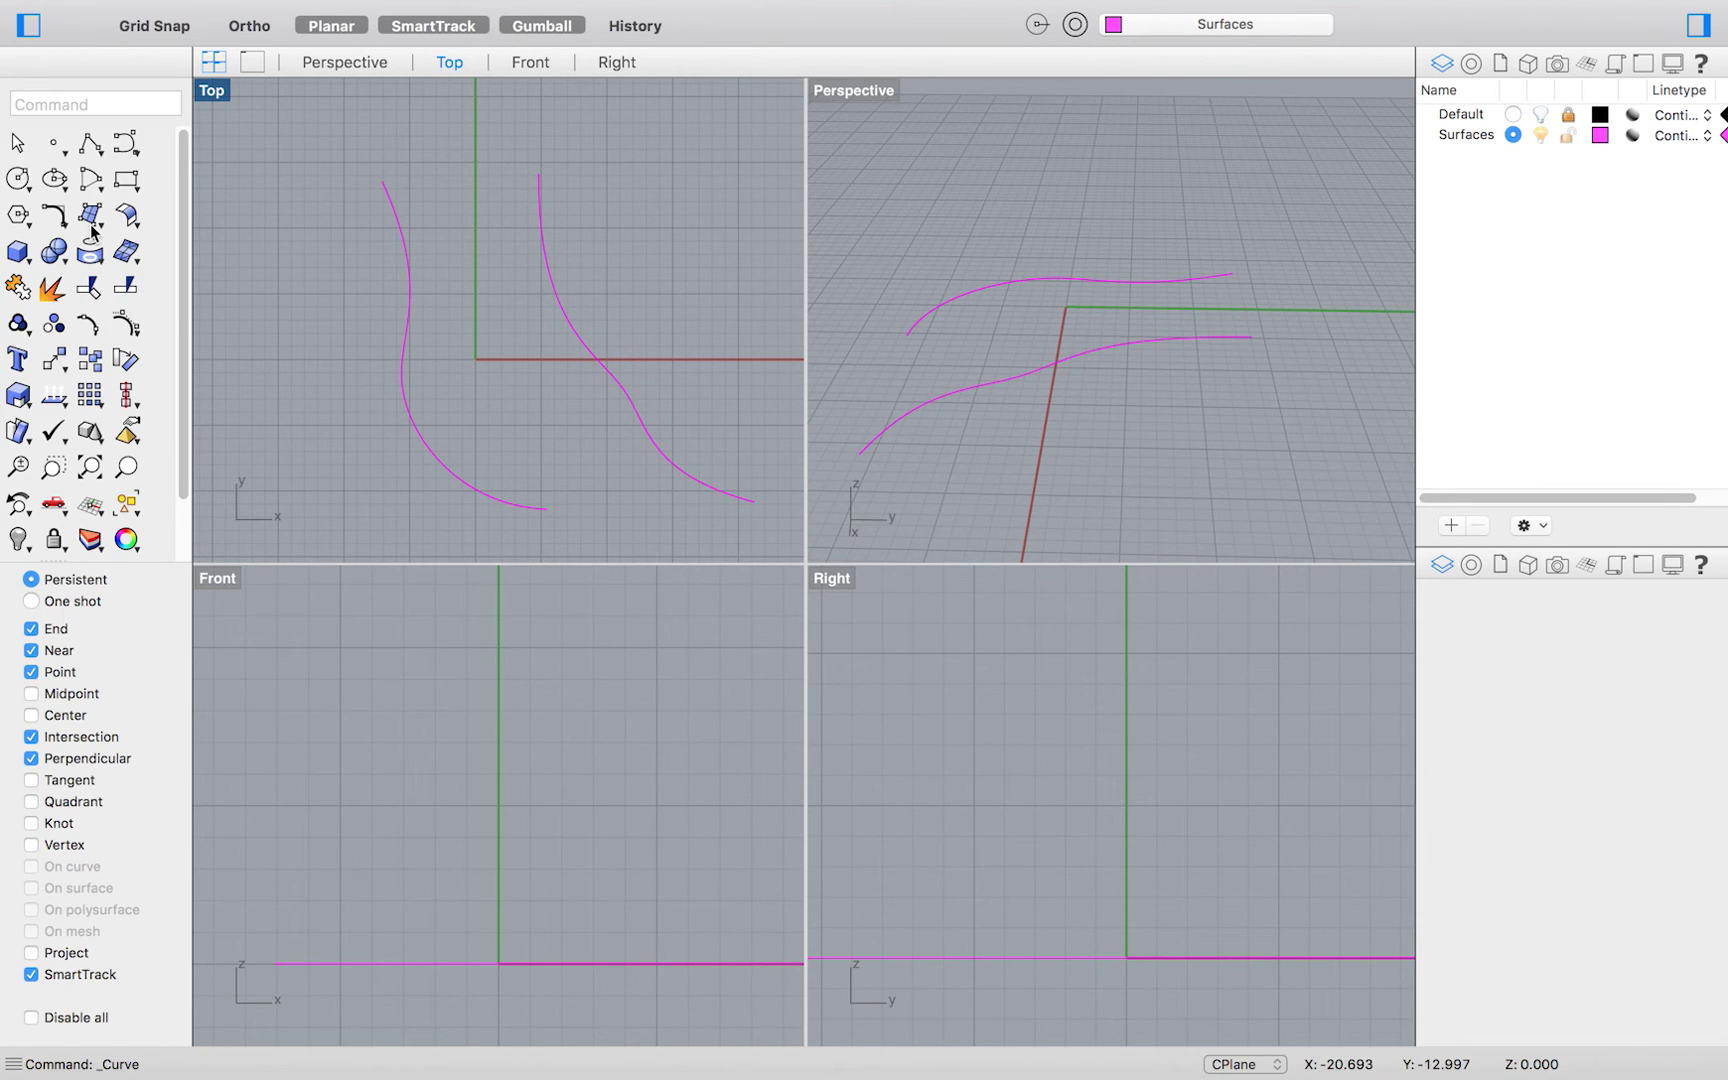
# - Draw a raised third curve with SmartTrack off, then shift the middle curve down-right
pyautogui.click(124, 152)
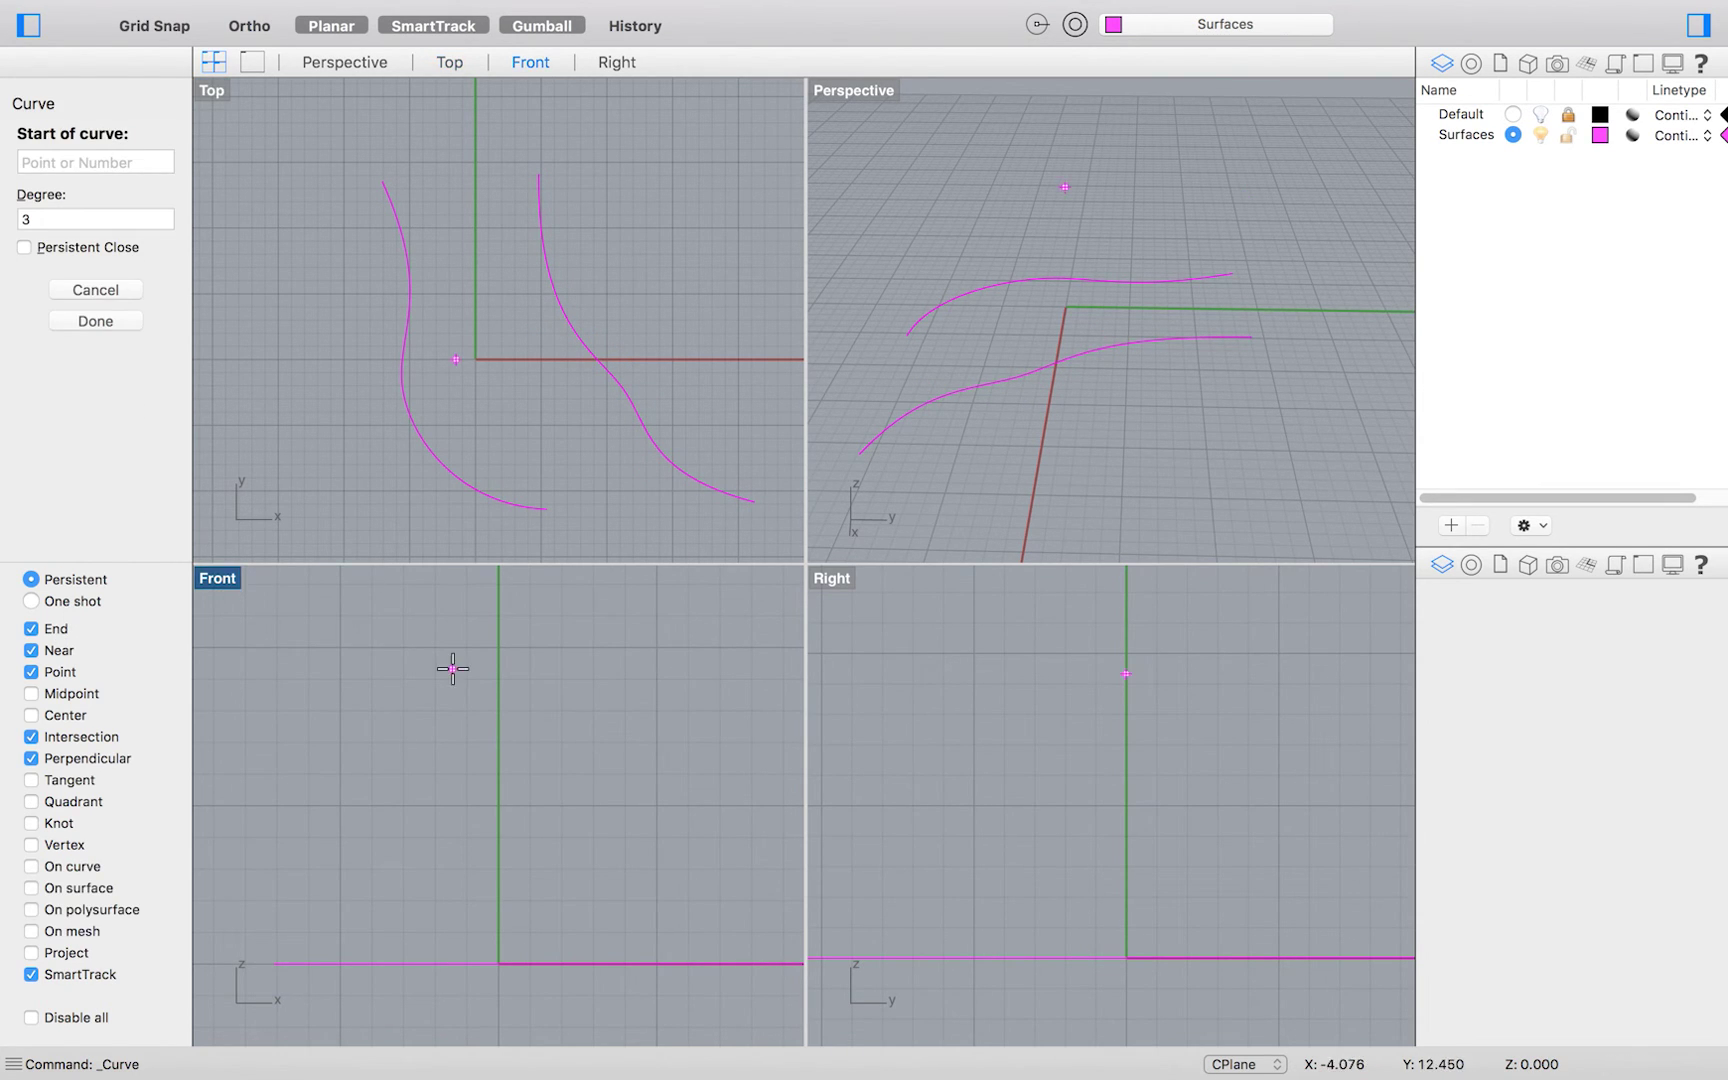
pyautogui.click(475, 717)
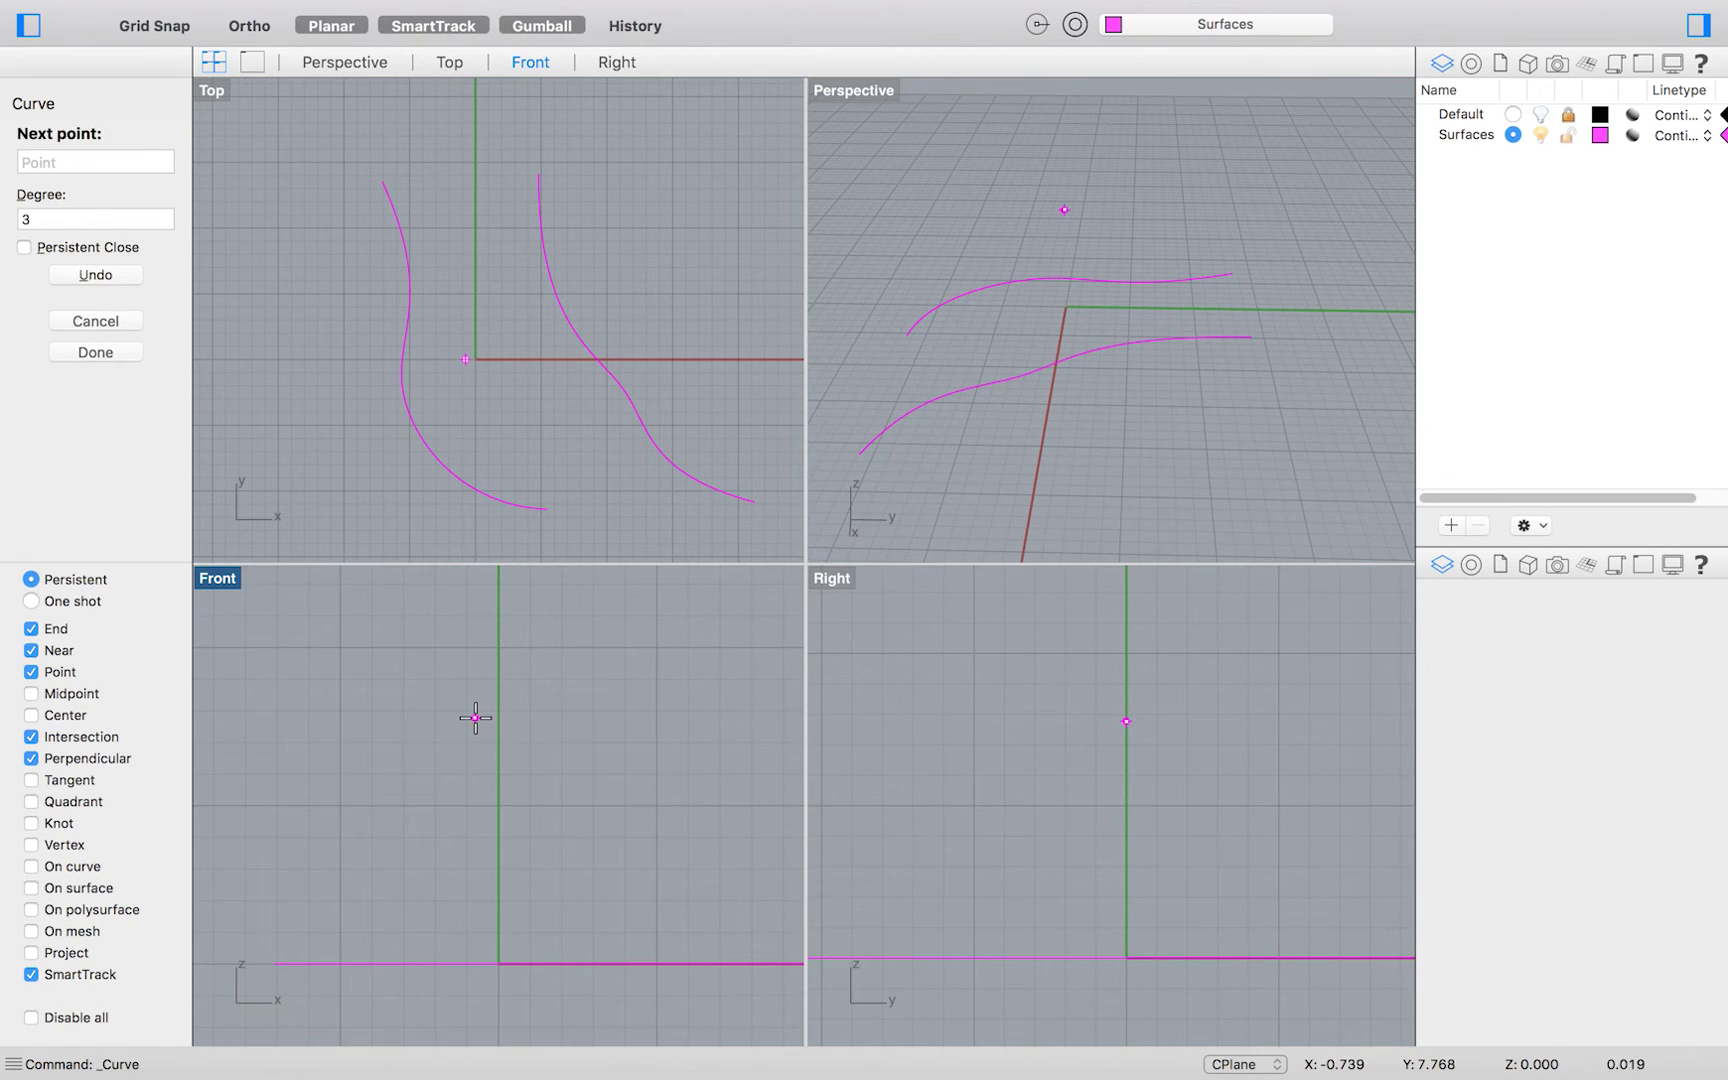
pyautogui.click(31, 974)
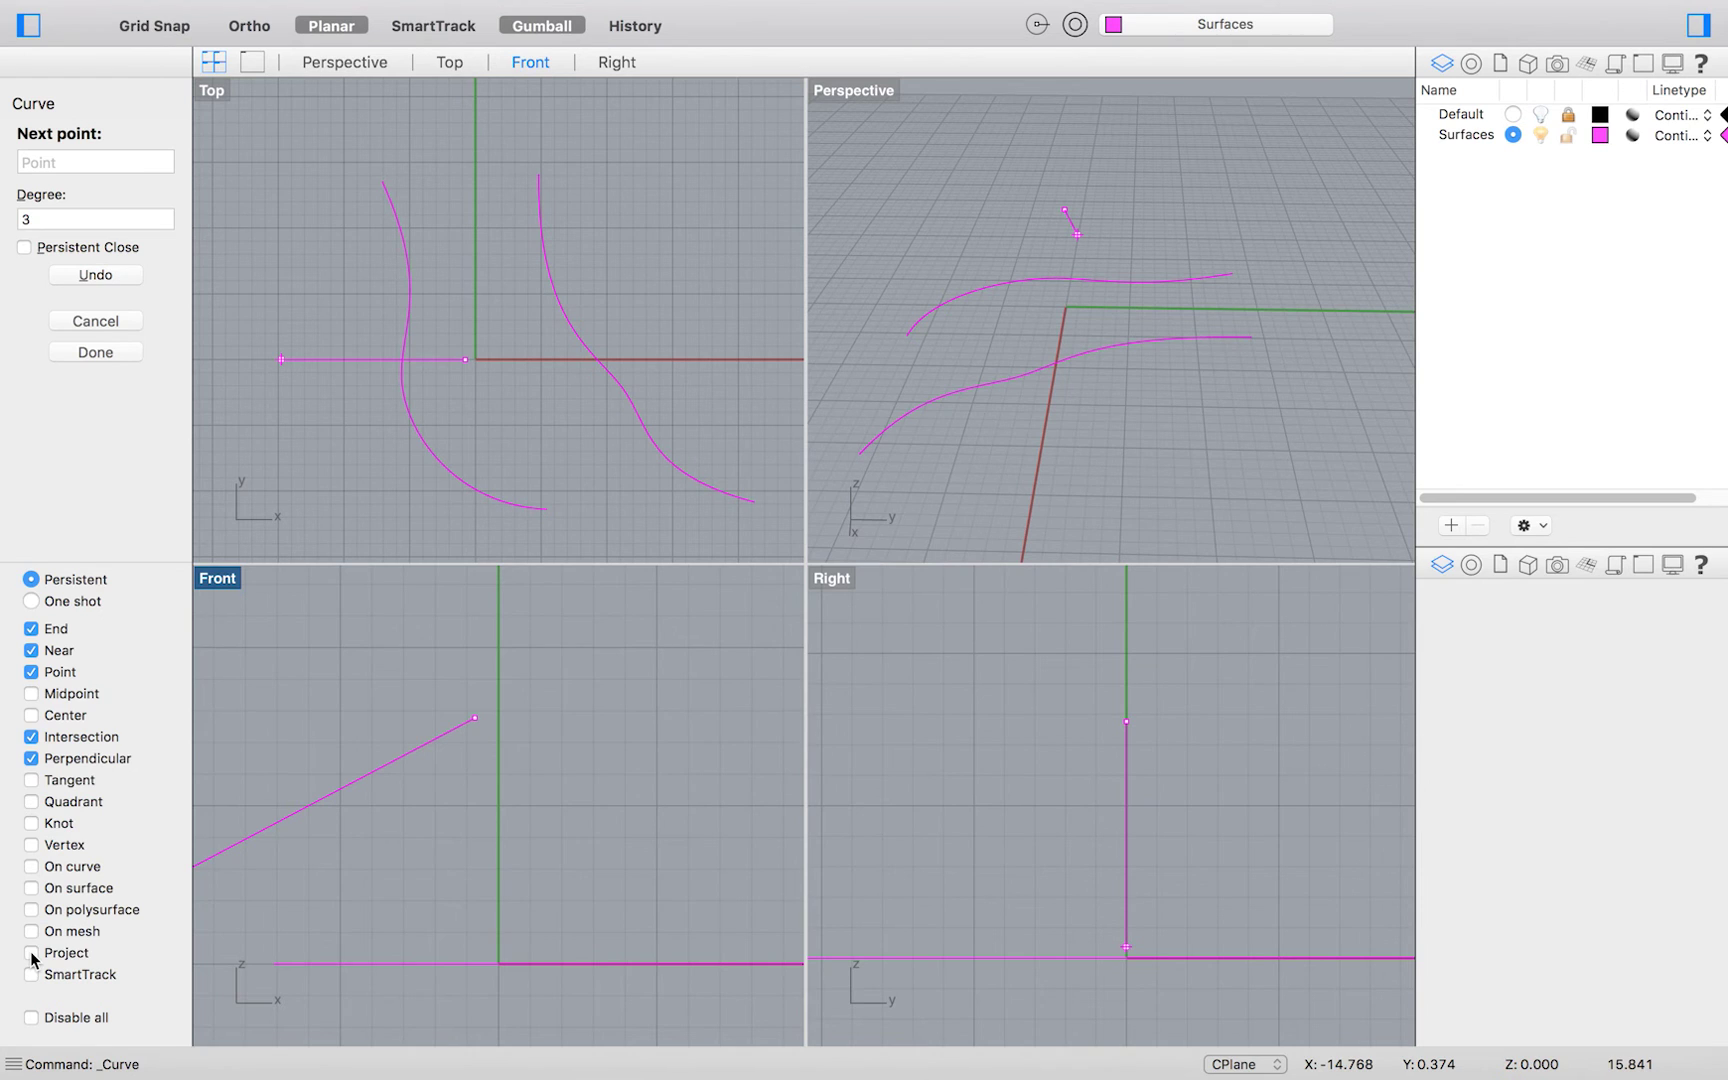
pyautogui.click(478, 293)
pyautogui.click(455, 245)
pyautogui.click(465, 213)
pyautogui.click(419, 197)
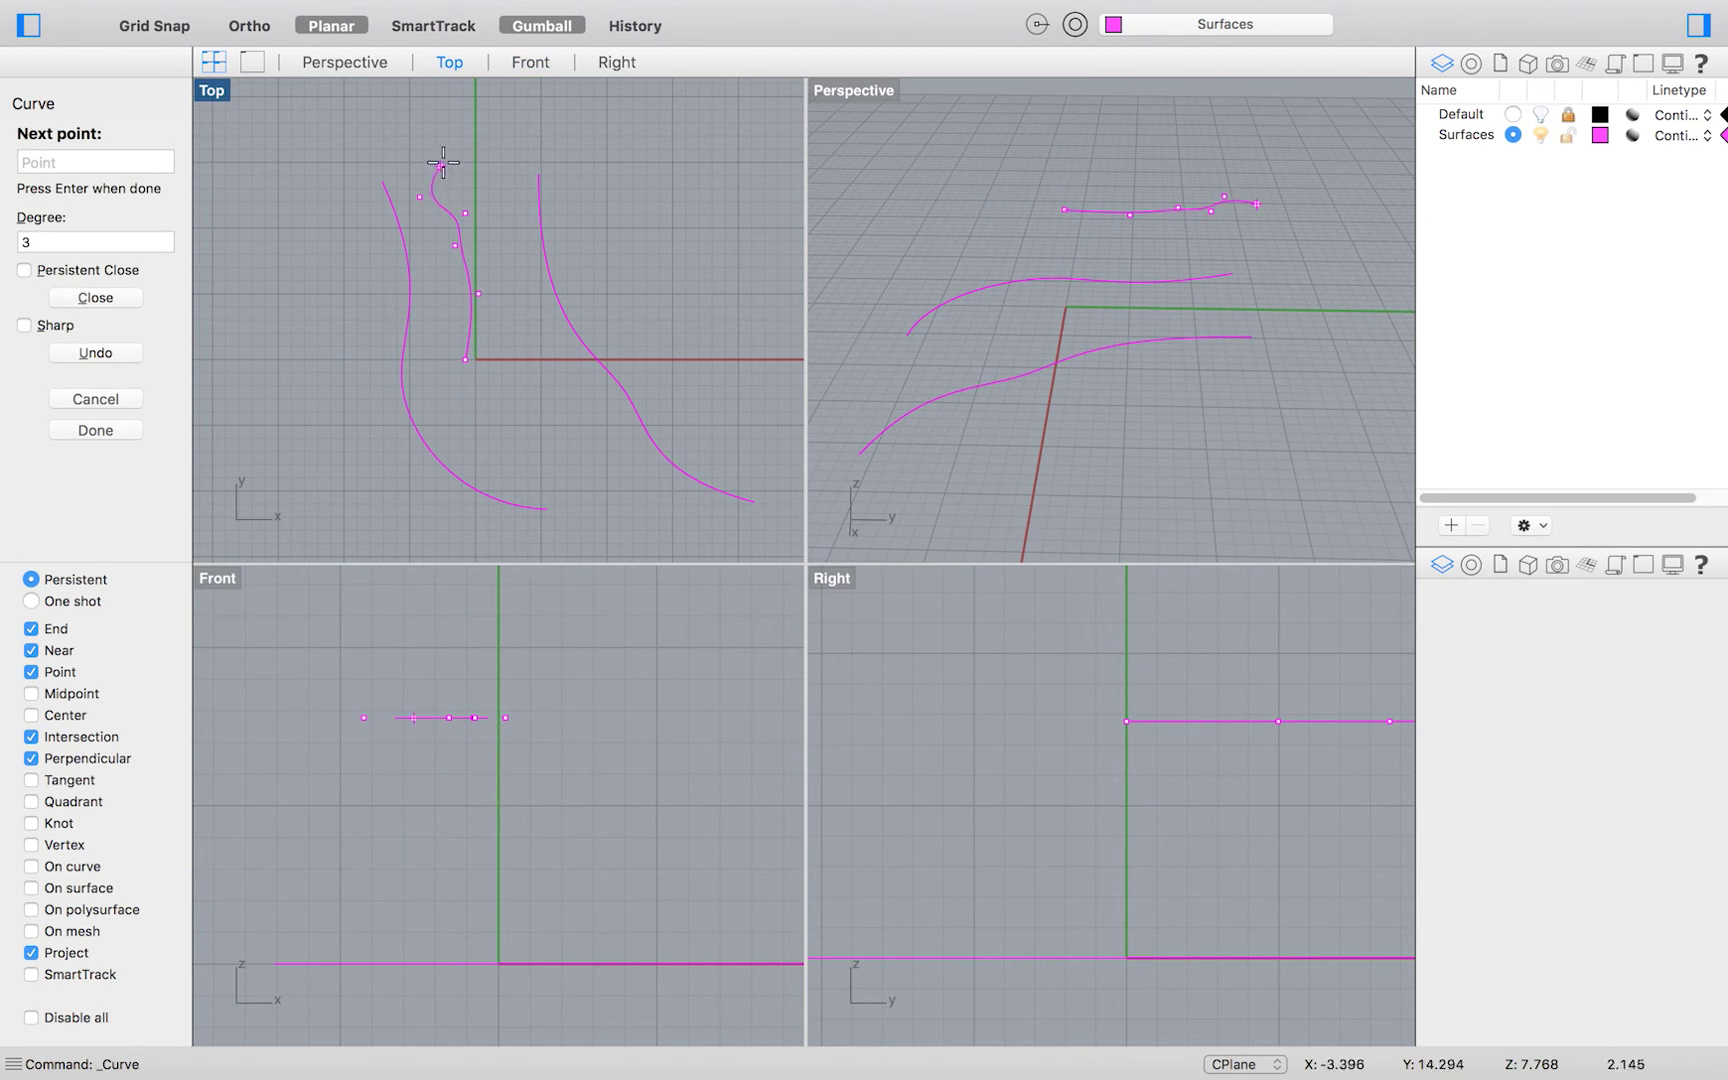
pyautogui.click(486, 122)
pyautogui.press('Return')
pyautogui.click(471, 310)
pyautogui.moveTo(471, 310); pyautogui.dragTo(500, 377)
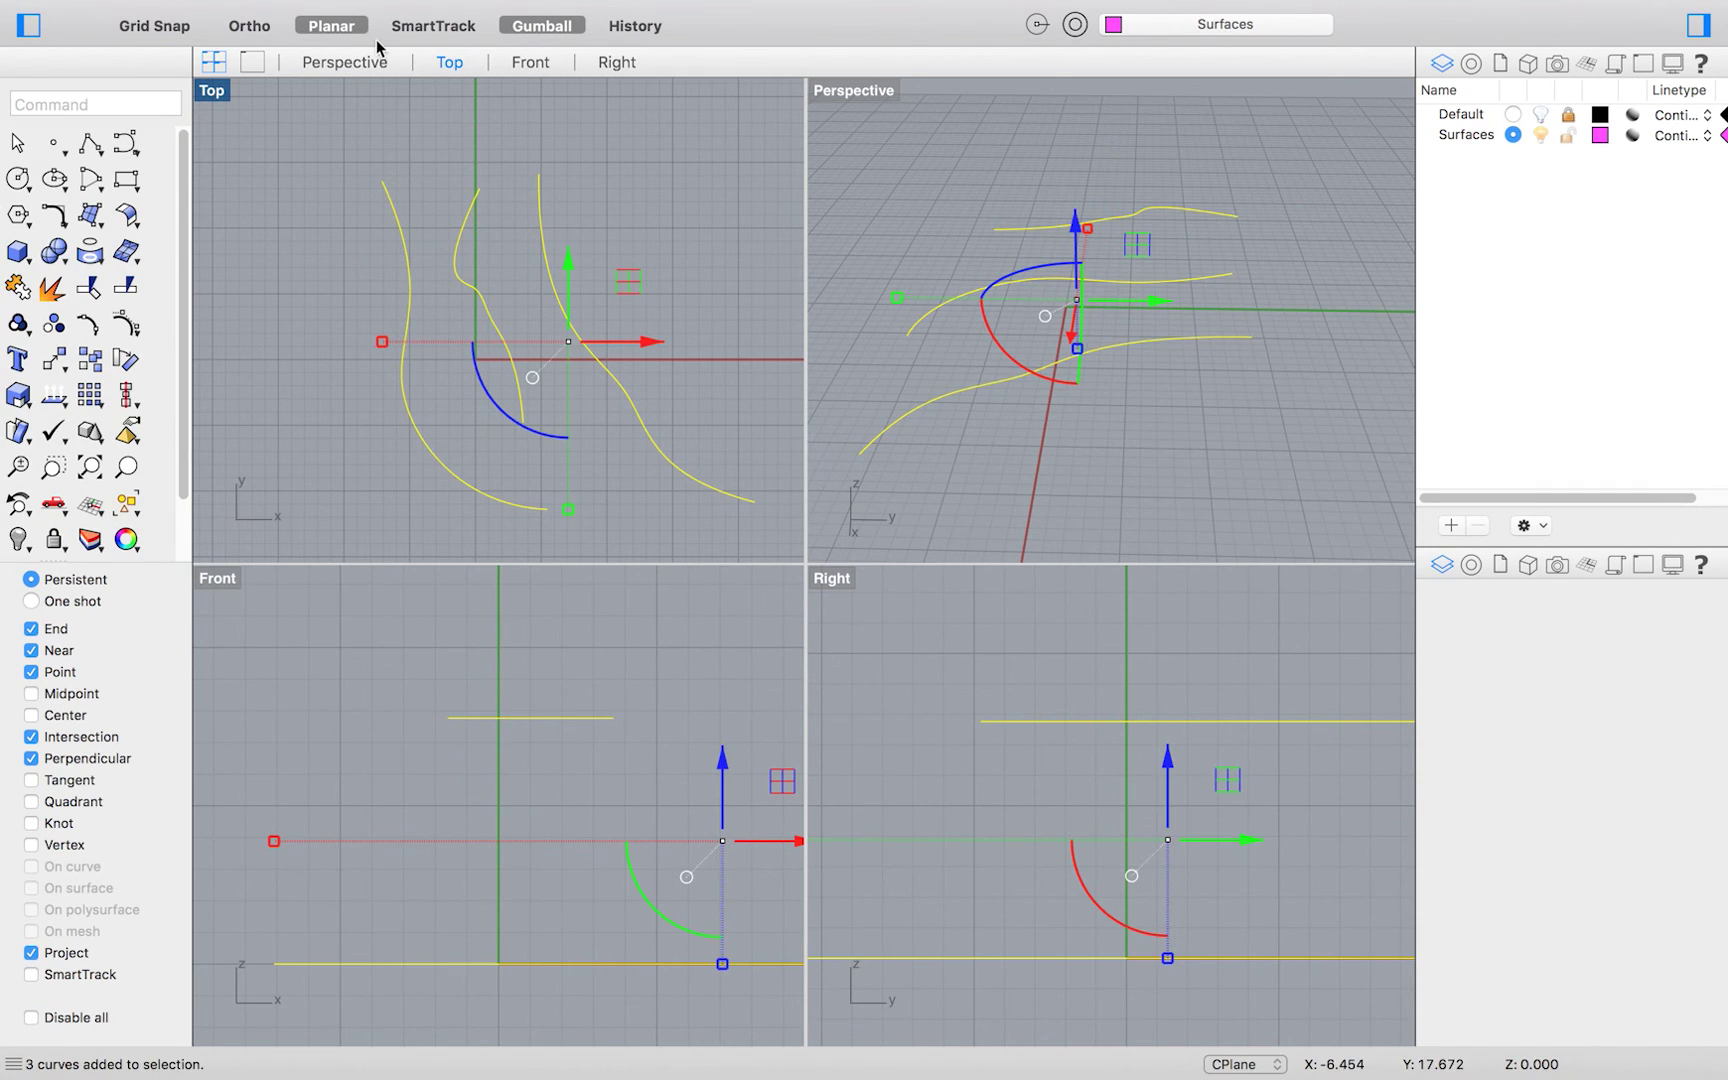
# - Loft the three curves with Loose style and orbit the Perspective view to inspect it
pyautogui.moveTo(369, 7)
pyautogui.click(458, 12)
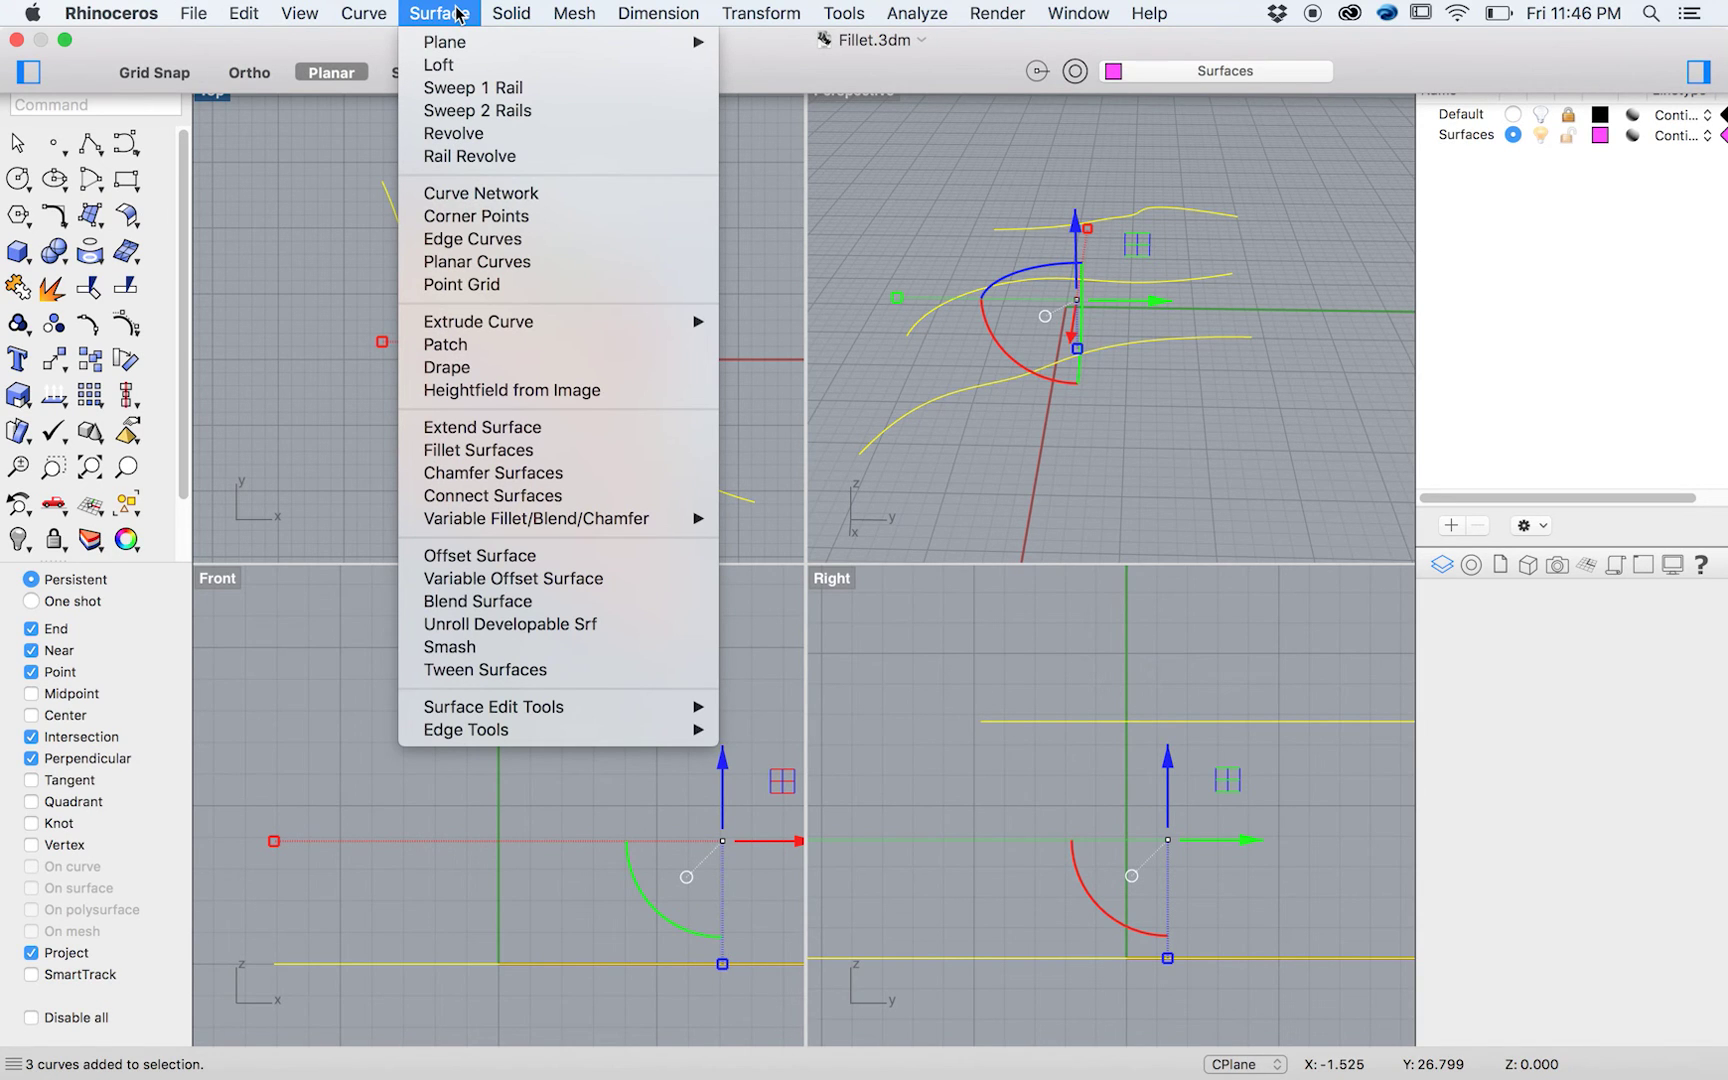
pyautogui.click(446, 66)
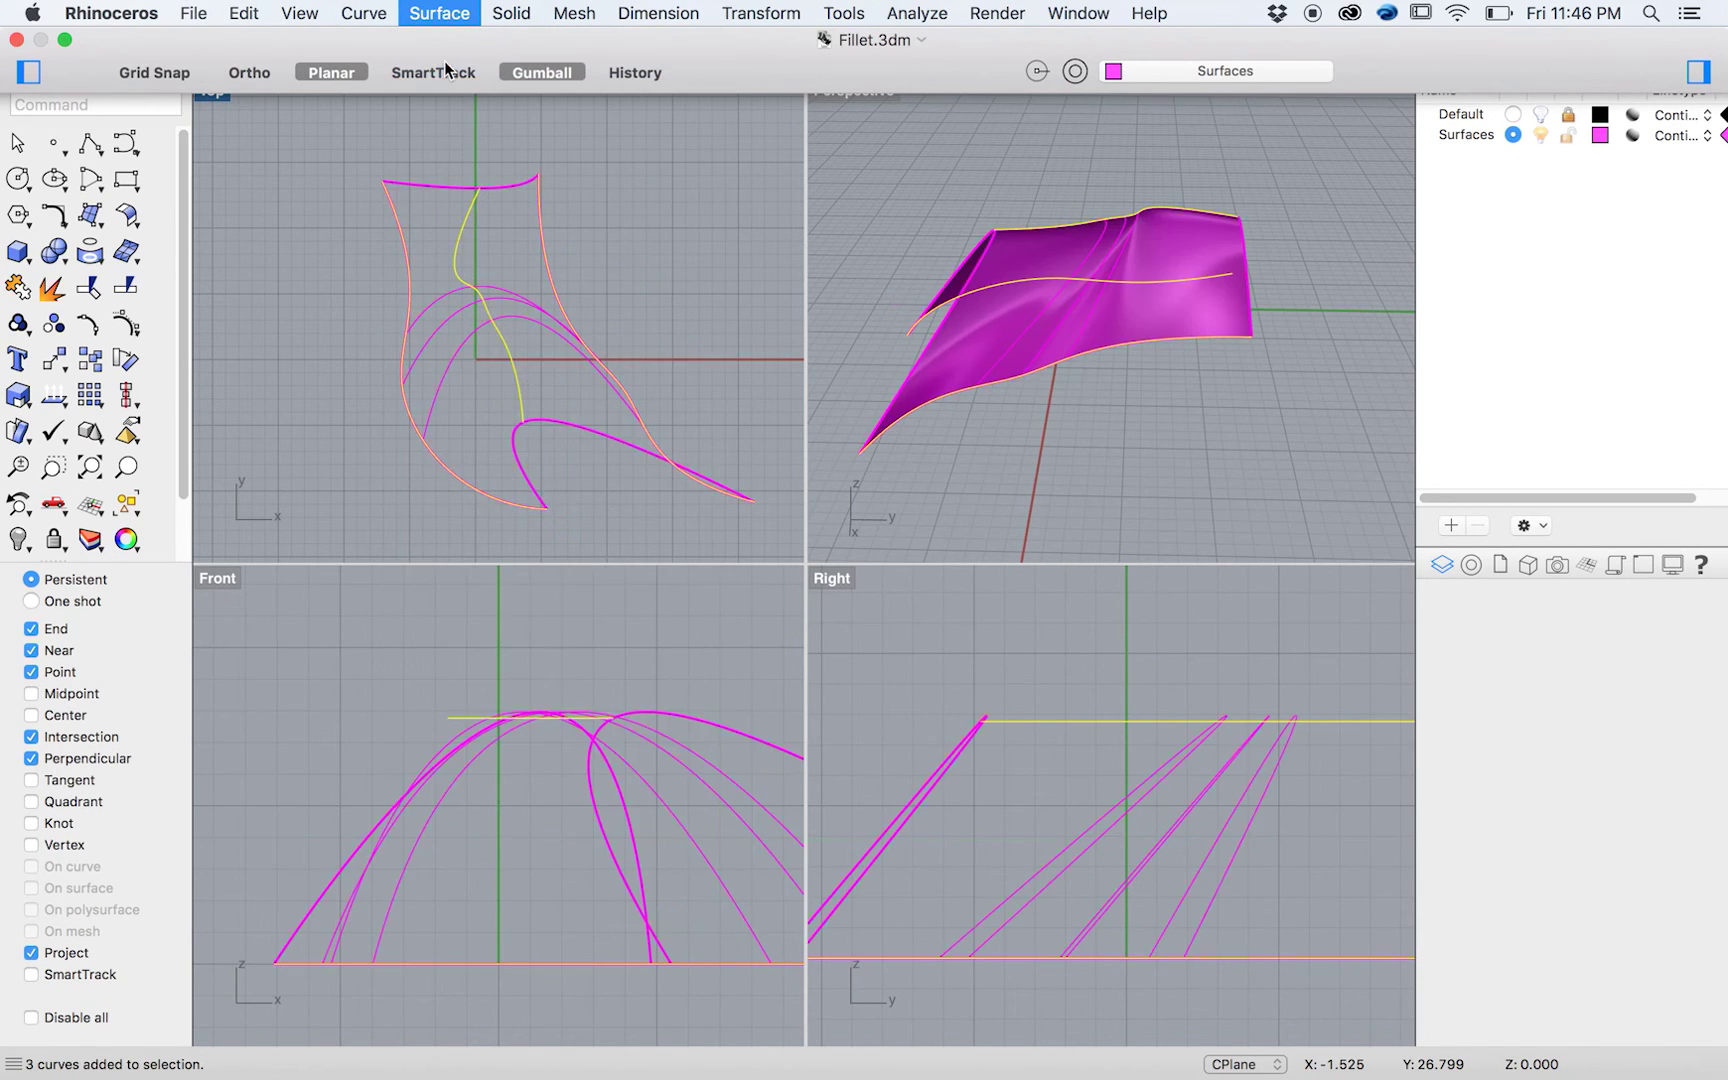
pyautogui.click(467, 461)
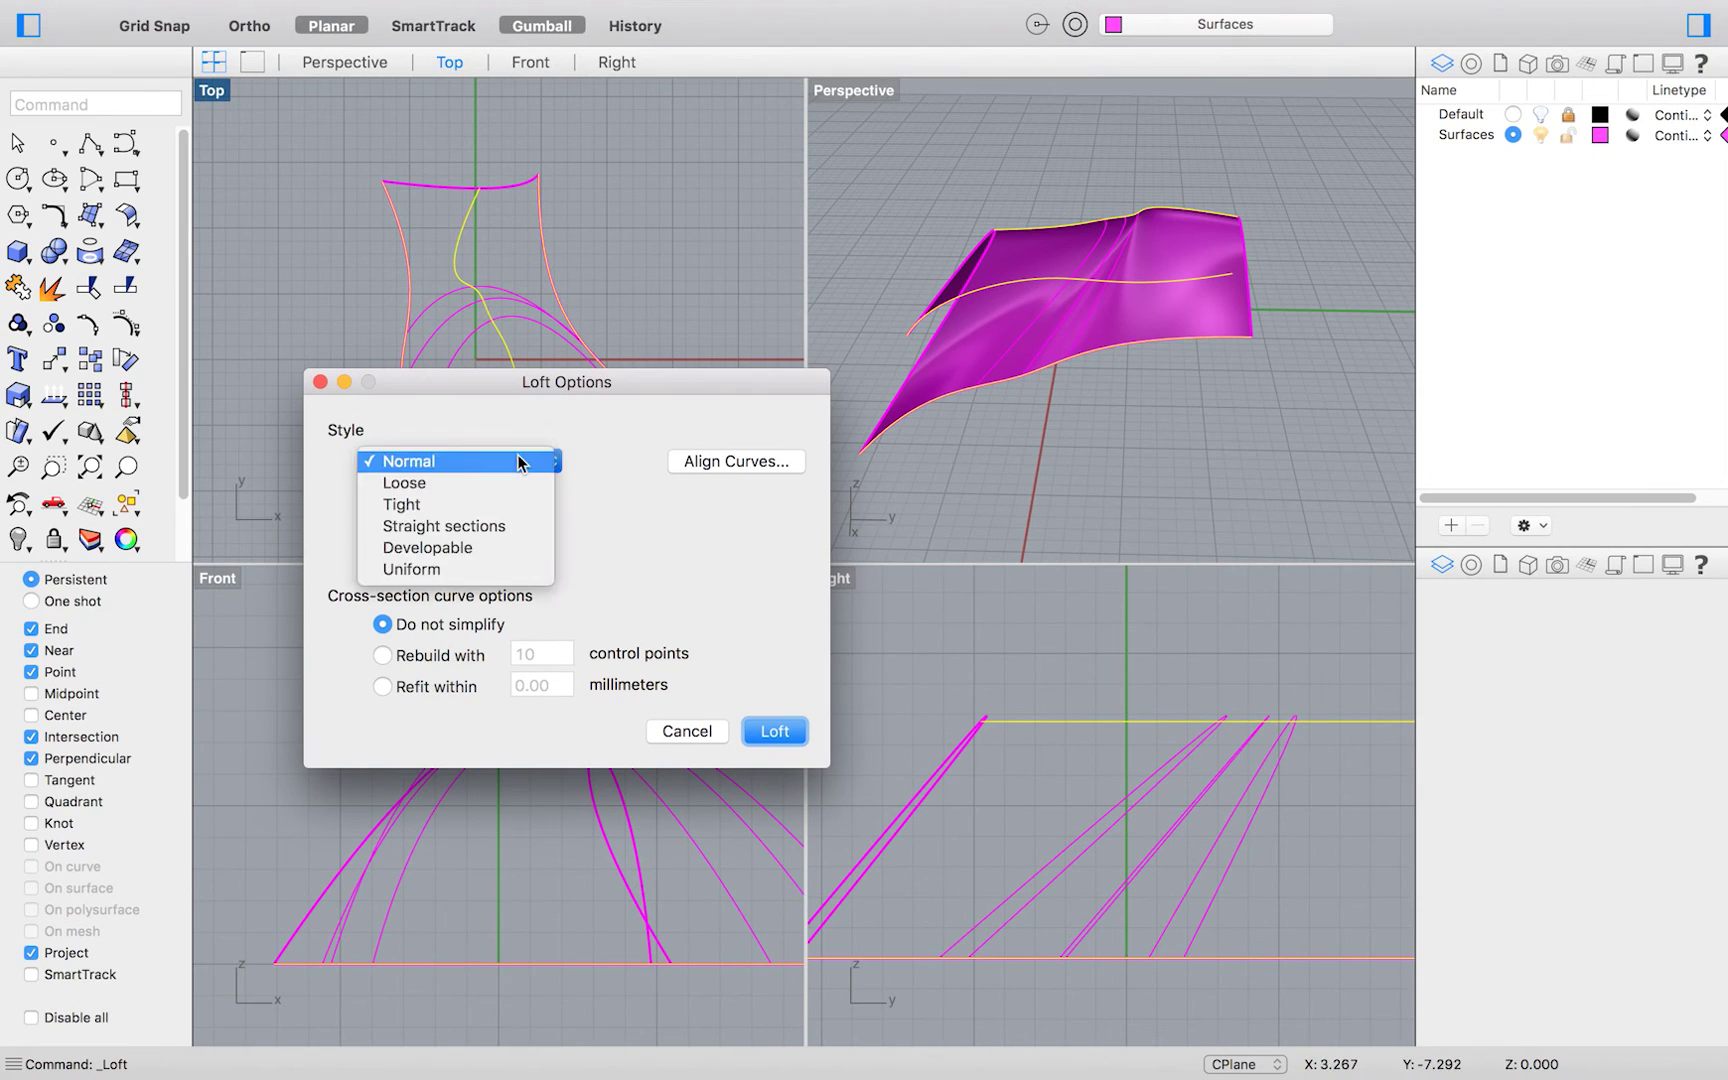
pyautogui.click(431, 487)
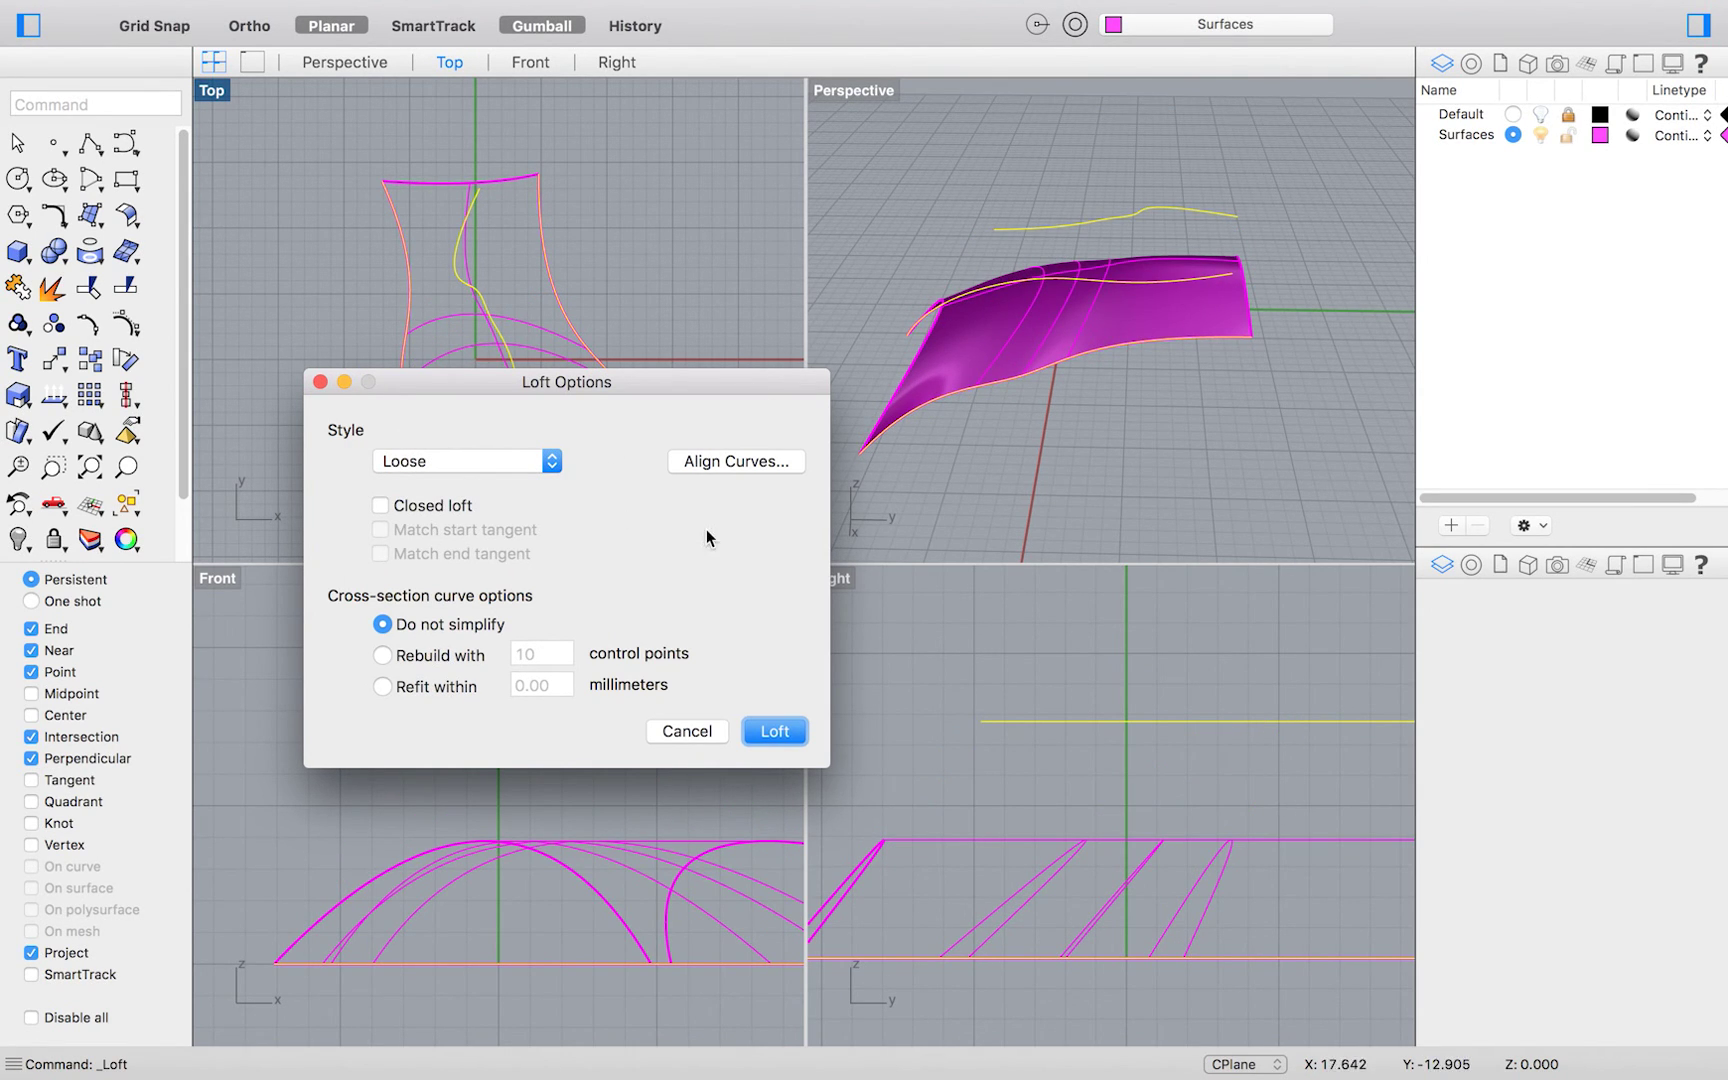
pyautogui.click(775, 731)
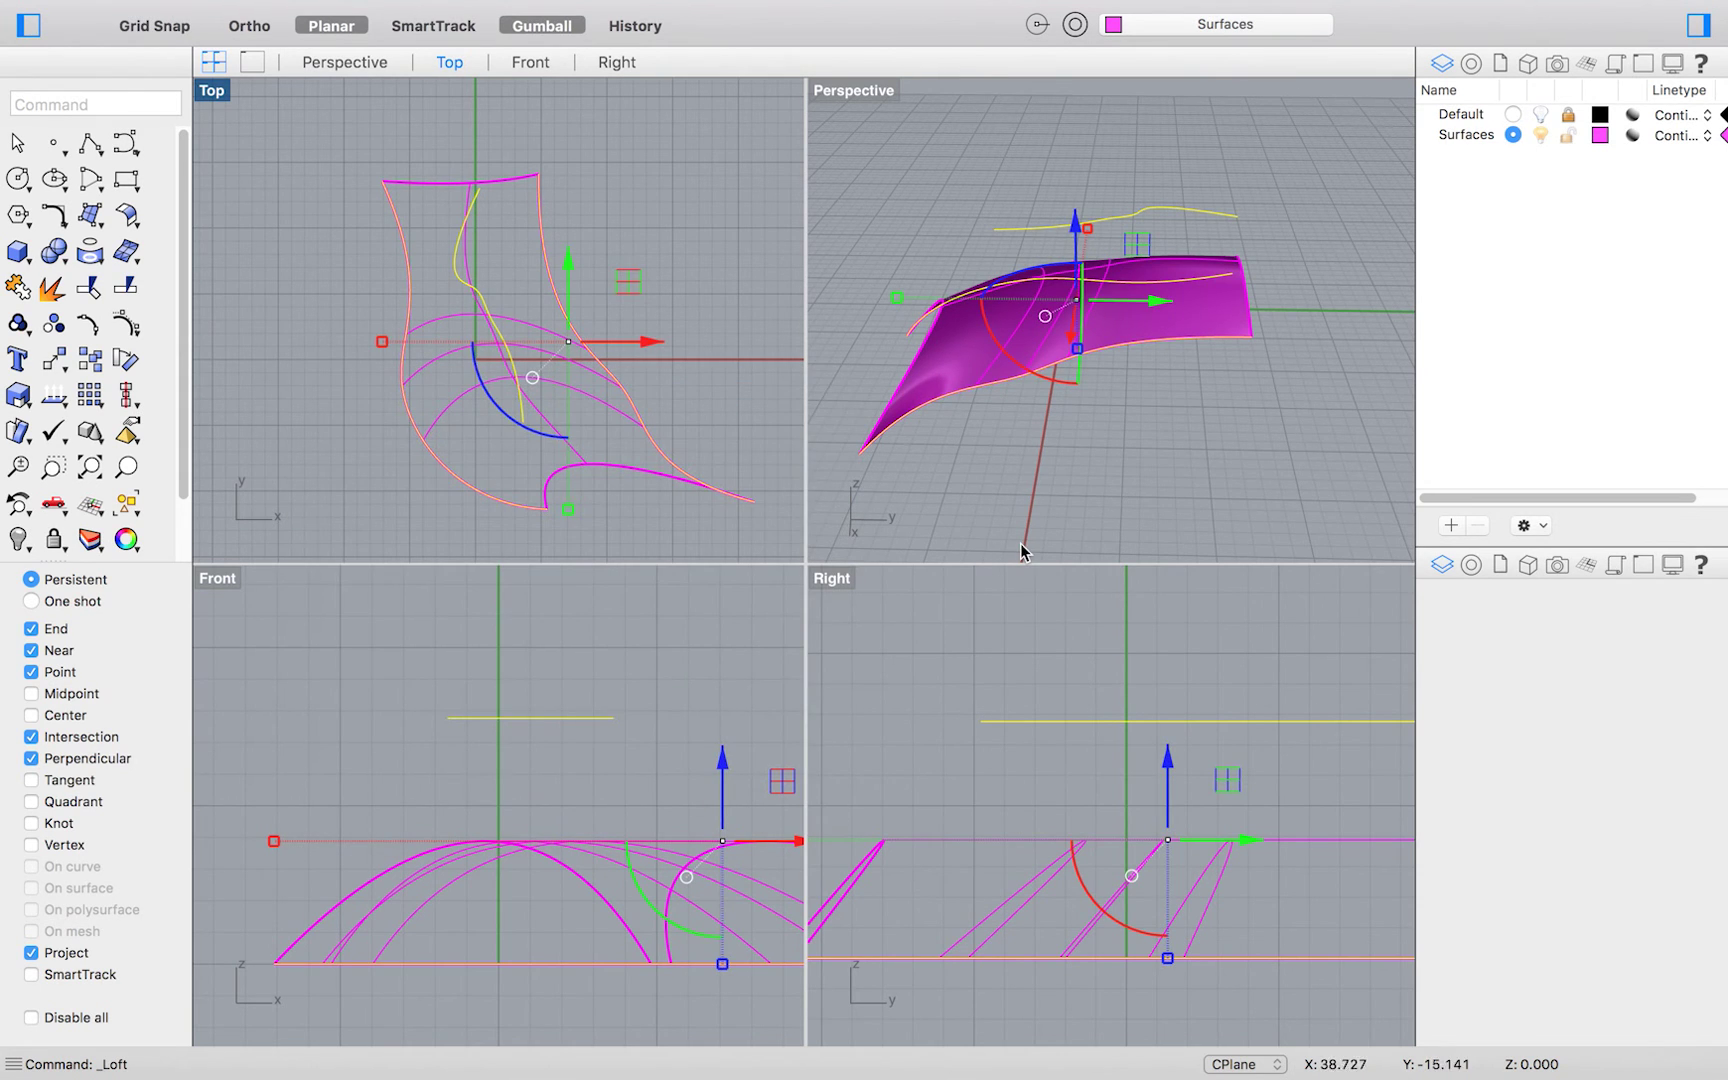
pyautogui.click(1041, 489)
pyautogui.moveTo(1041, 489); pyautogui.dragTo(1041, 489, button='right')
pyautogui.hscroll(-10, 1041, 492)
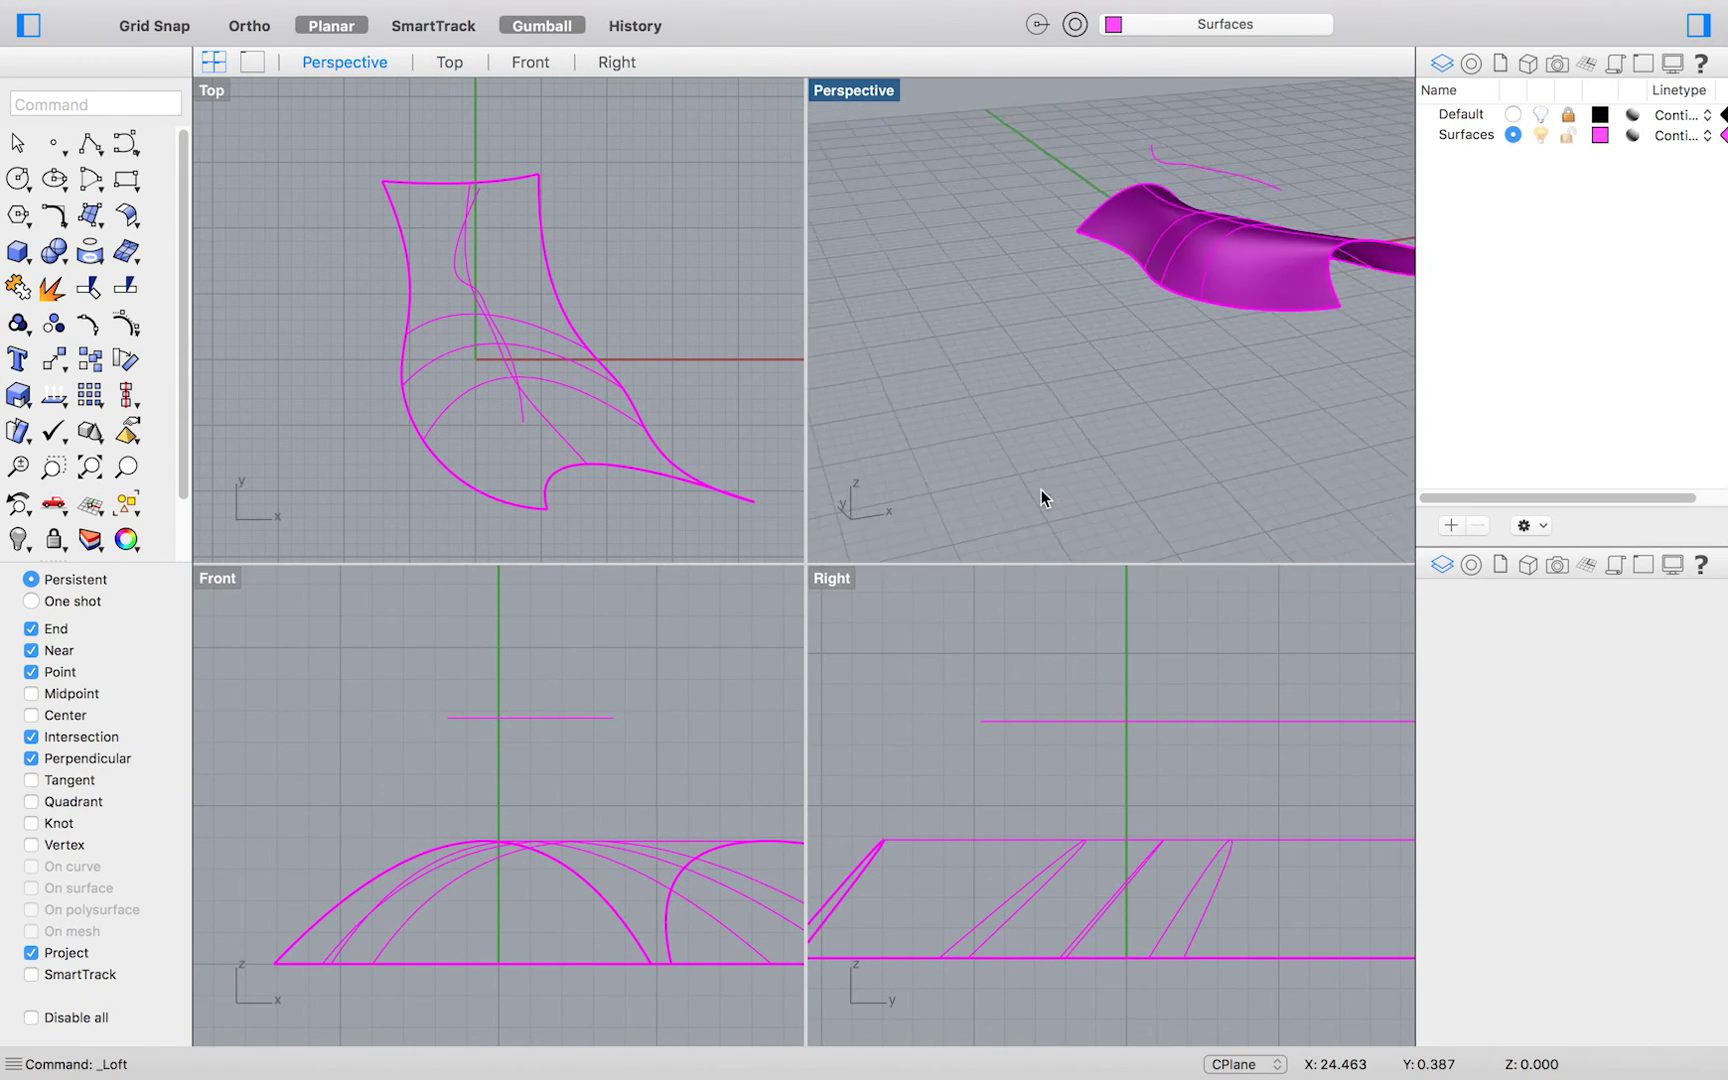
pyautogui.click(438, 13)
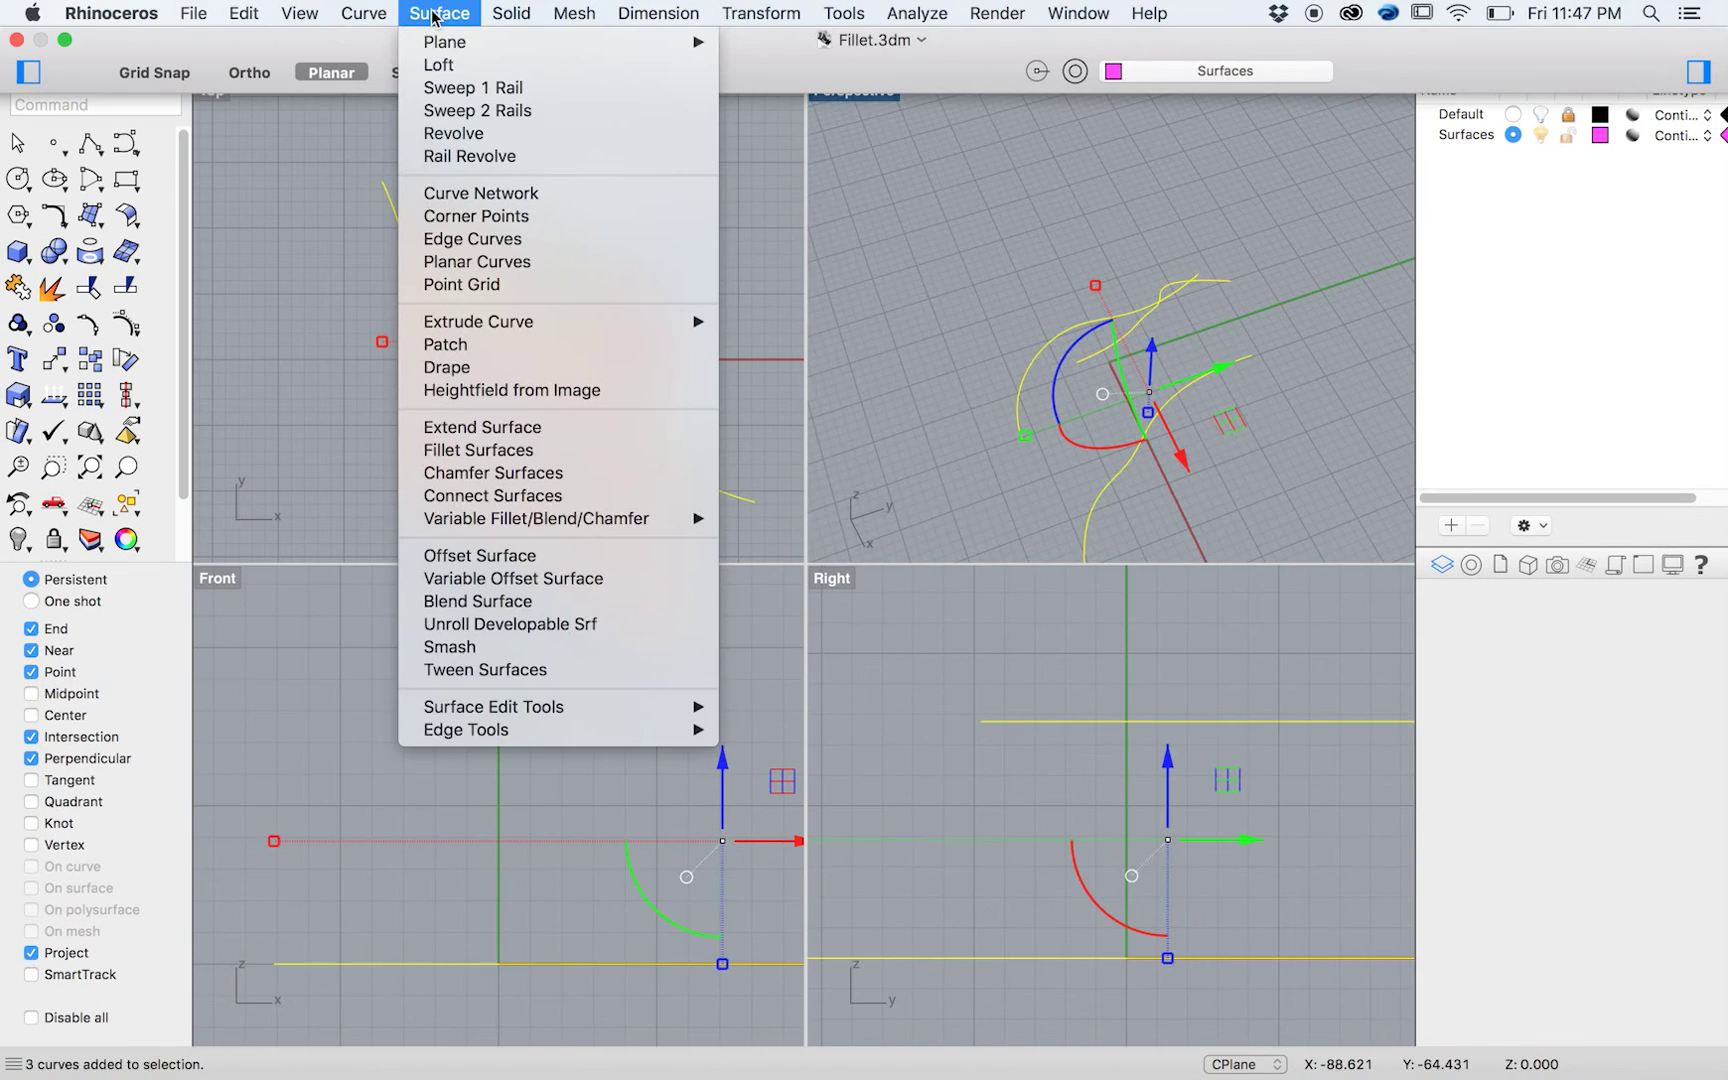
# - Loft the three curves in Normal style, rebuilding the cross-sections with 12 control points
pyautogui.click(433, 65)
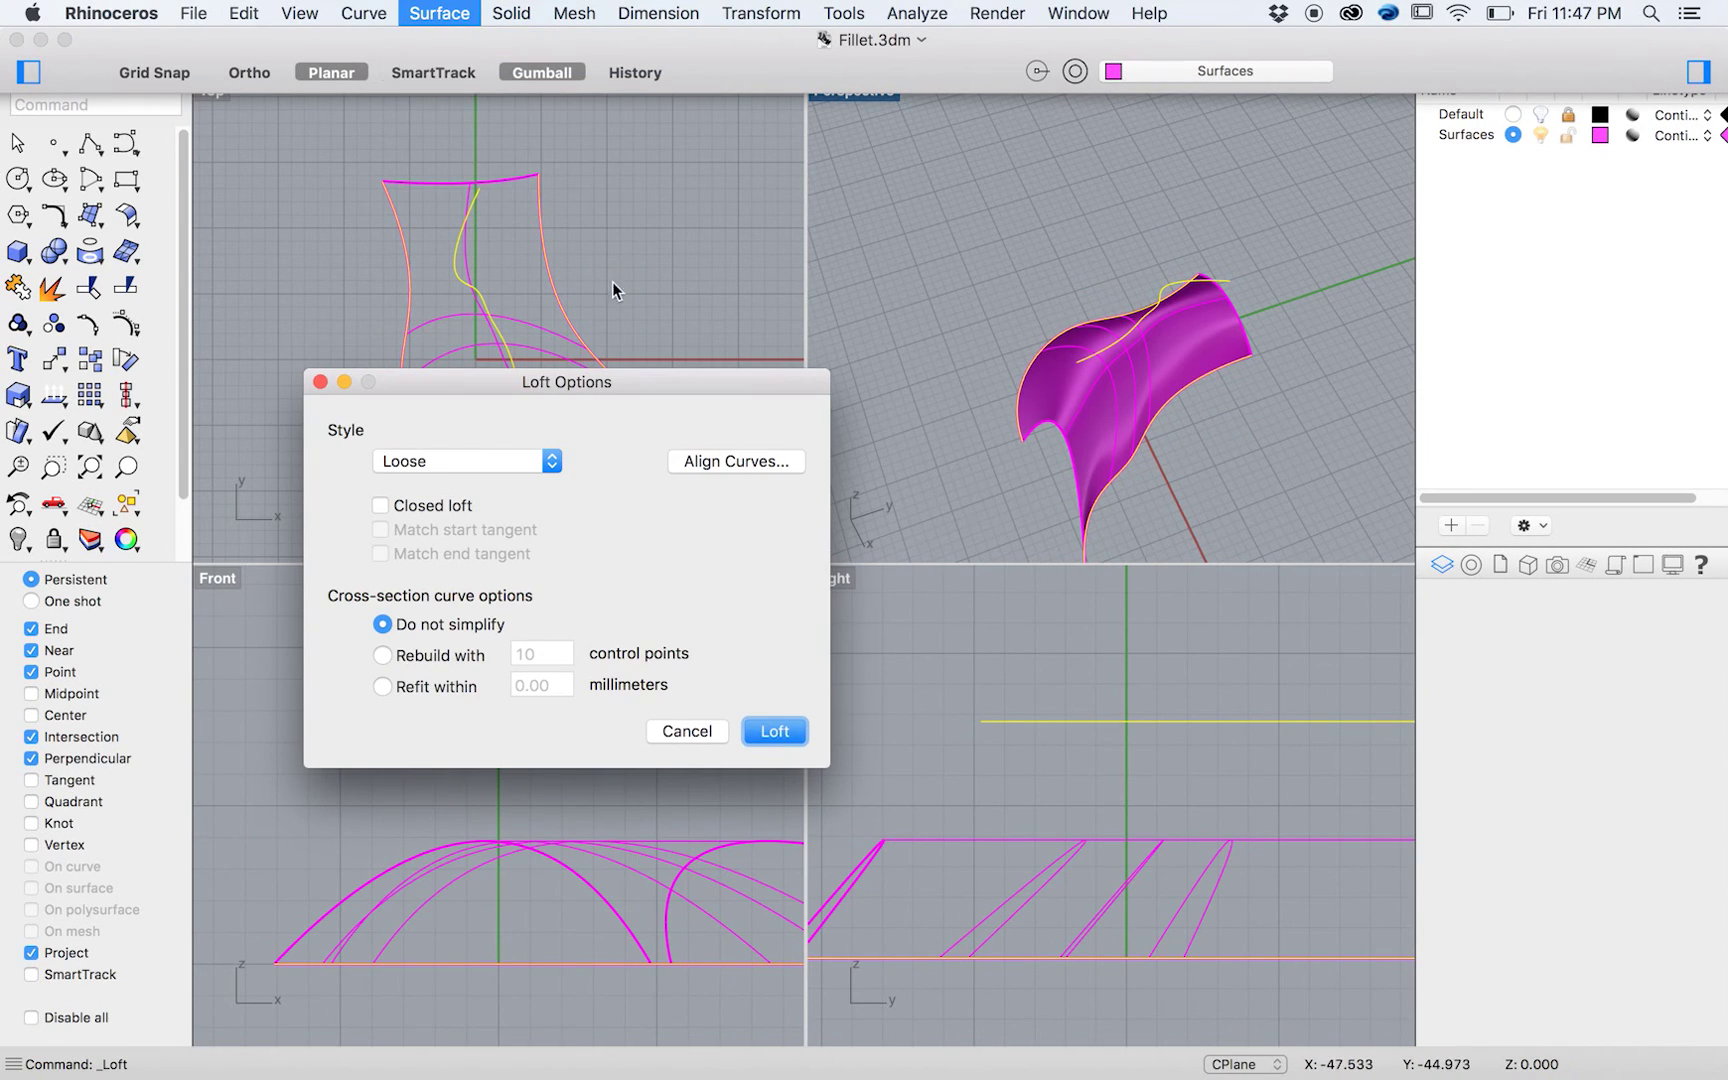
pyautogui.click(553, 462)
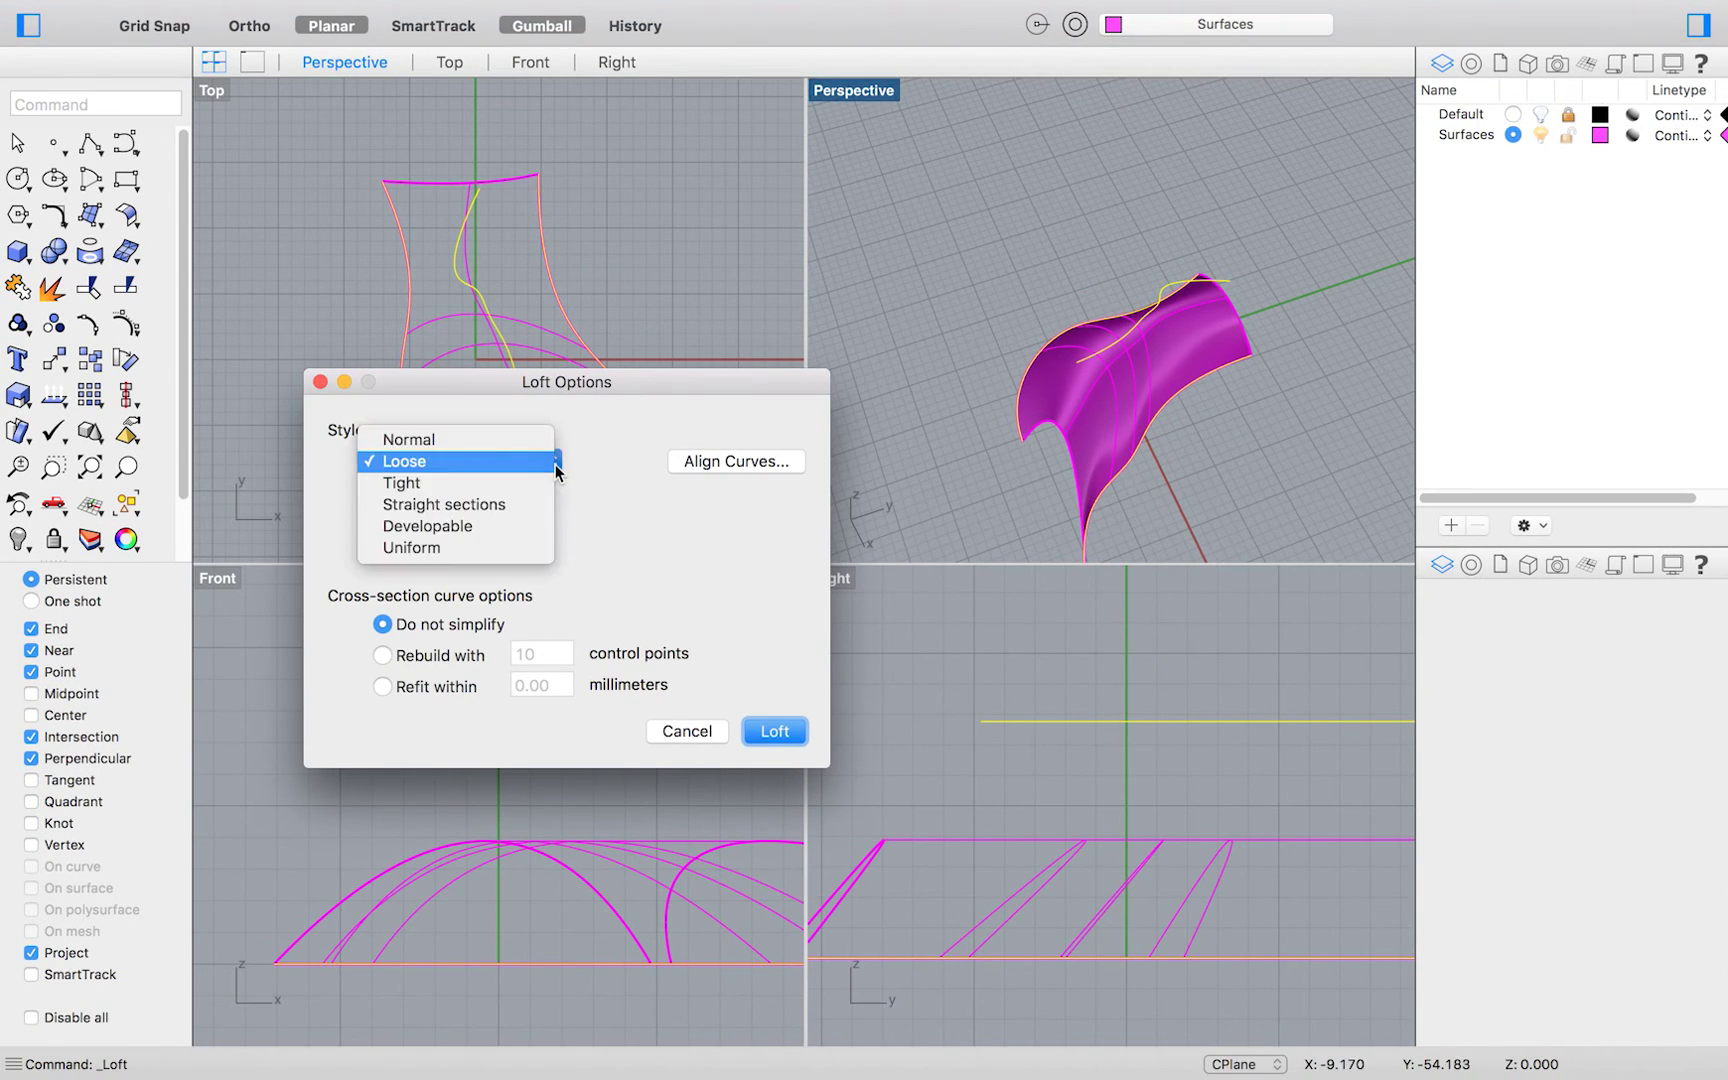
pyautogui.click(500, 504)
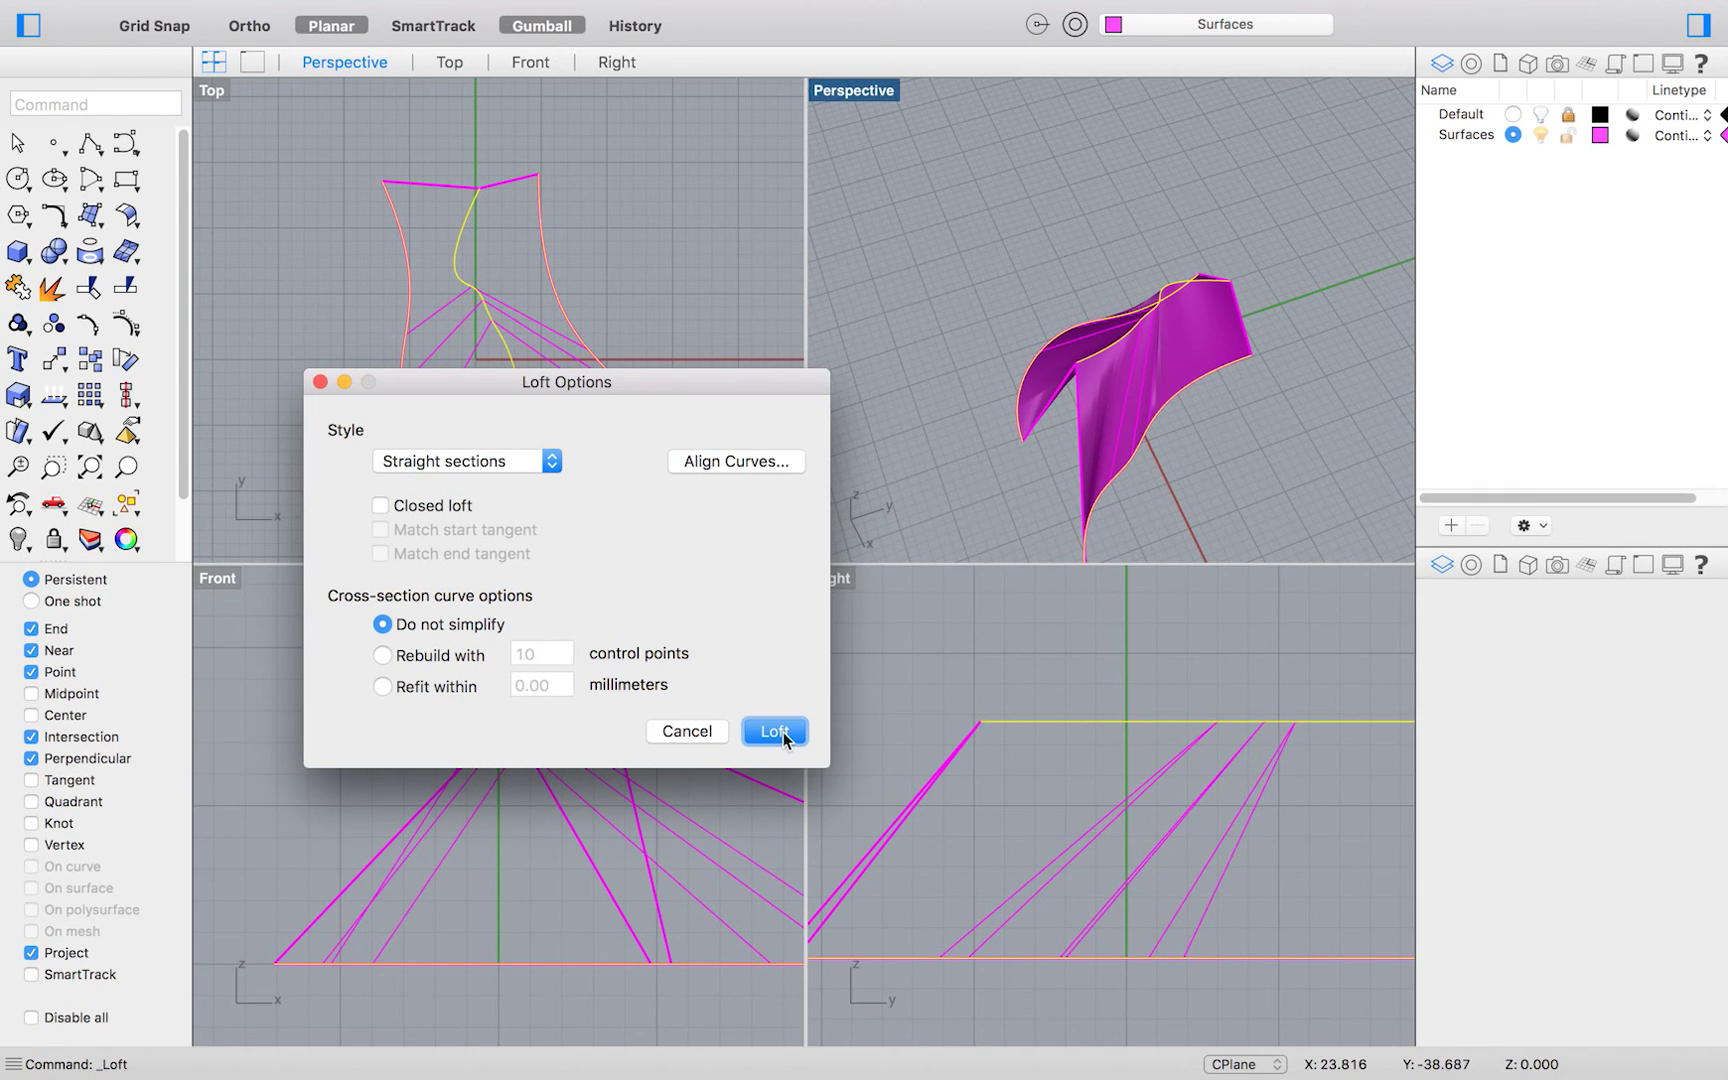
pyautogui.click(490, 466)
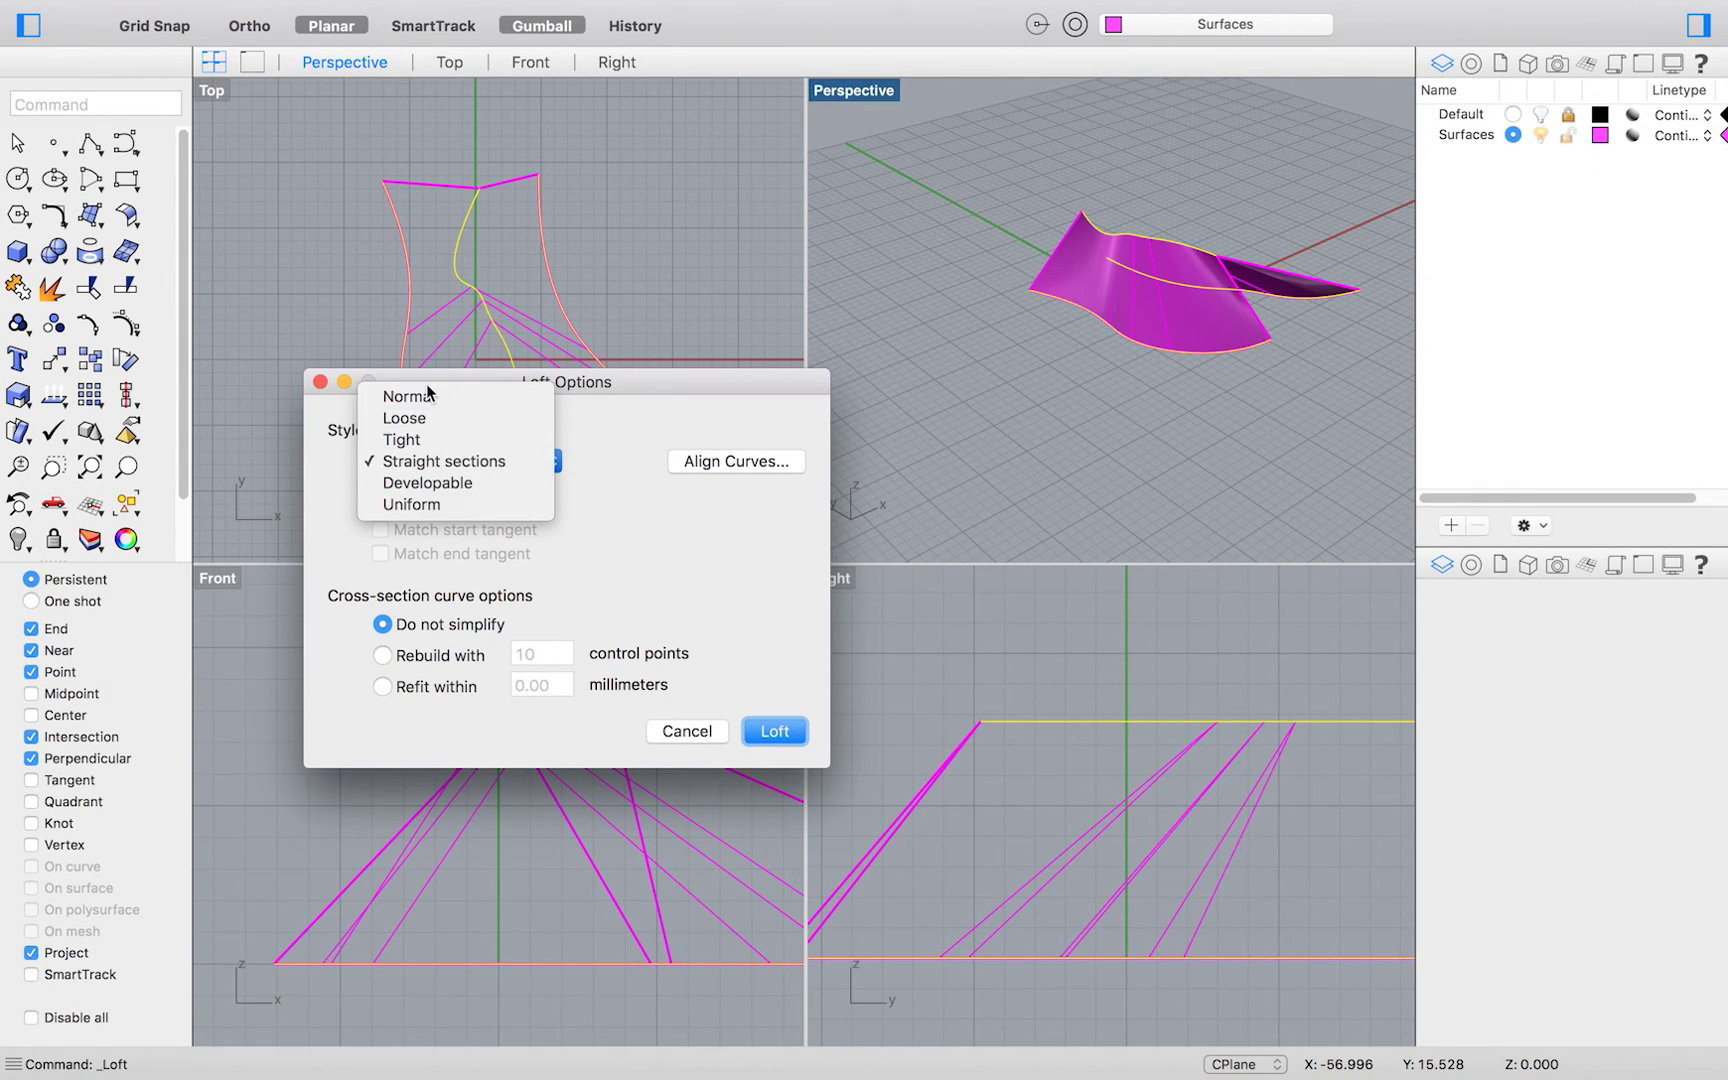
pyautogui.click(436, 397)
pyautogui.click(382, 655)
pyautogui.doubleClick(540, 654)
pyautogui.write('12')
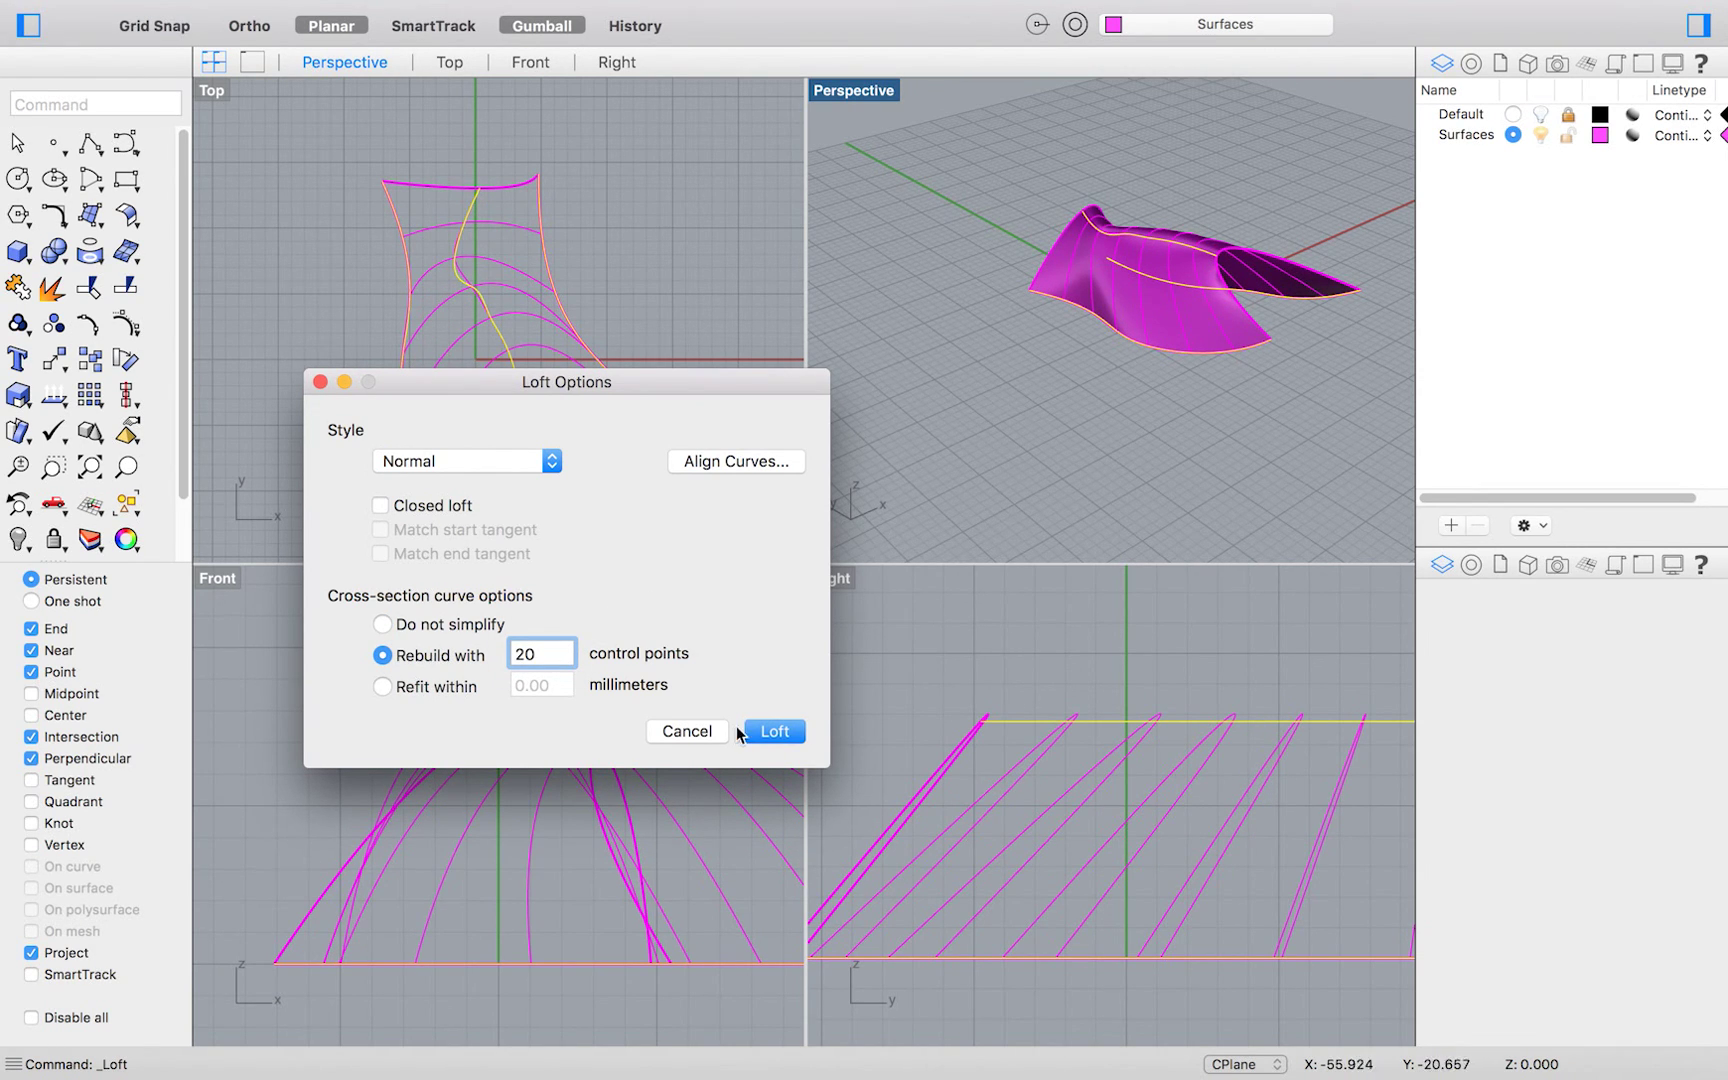
pyautogui.click(772, 731)
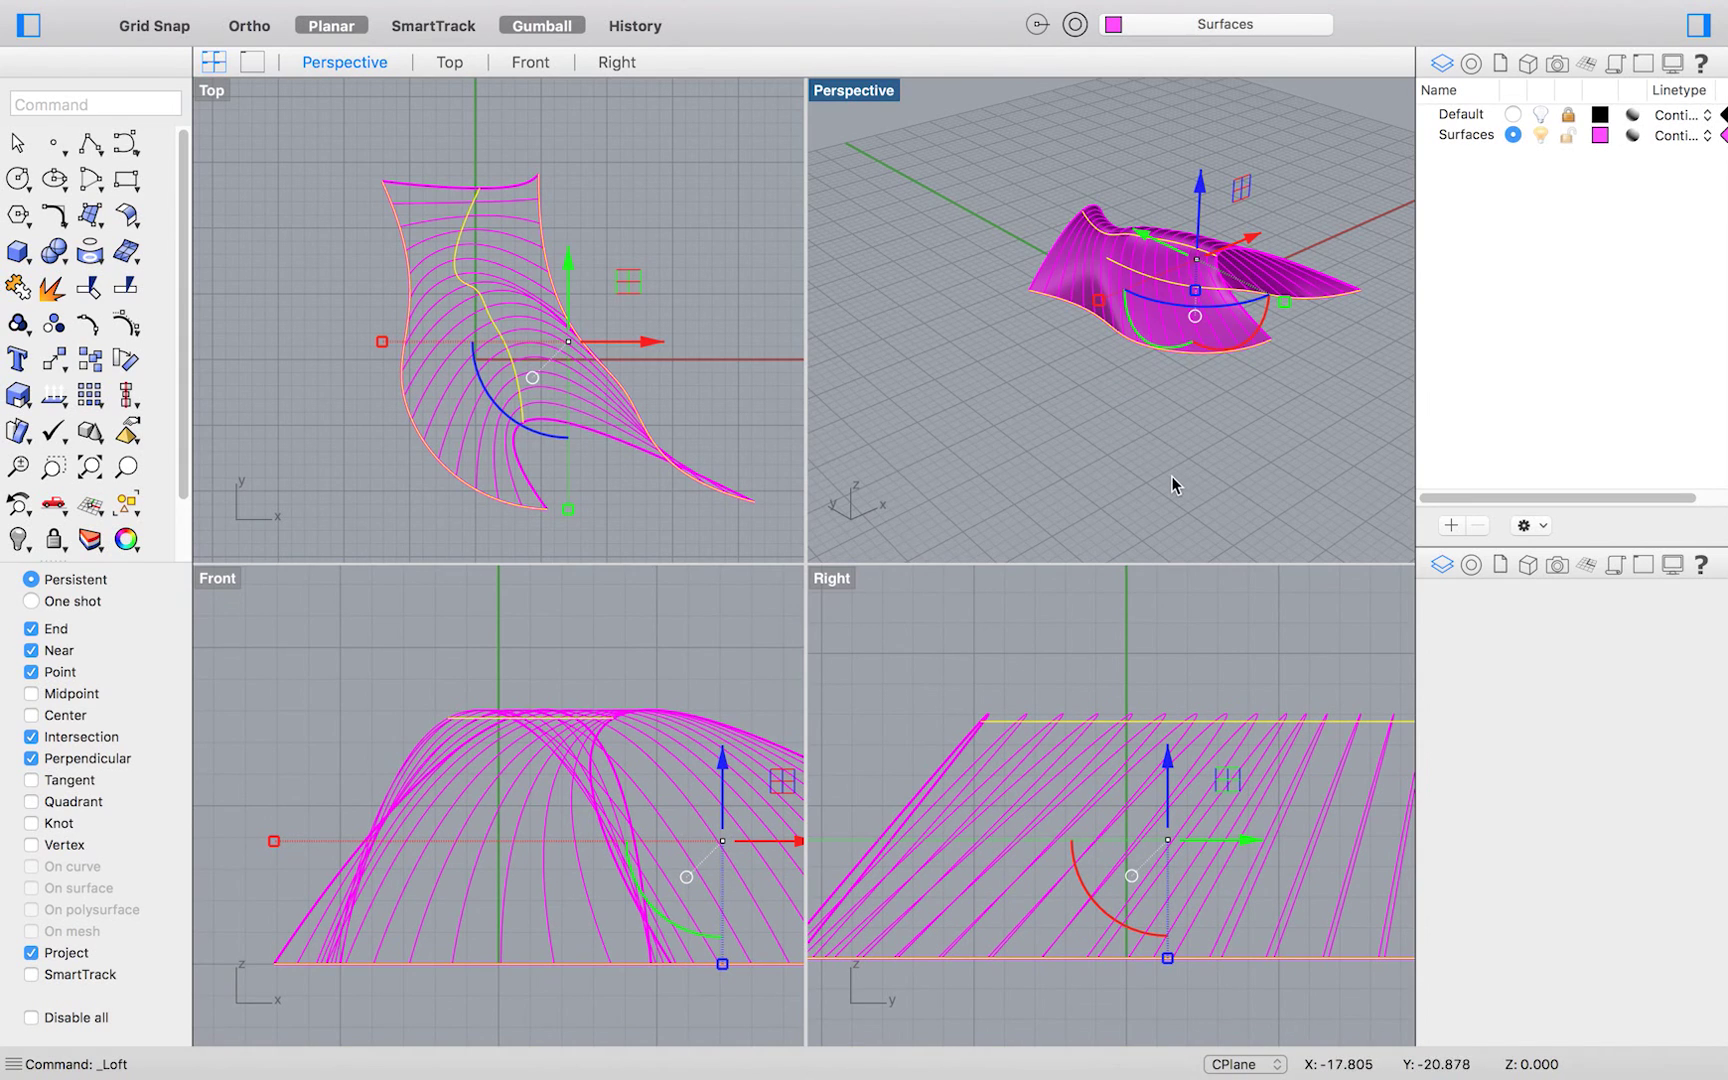
pyautogui.hscroll(-10, 1152, 351)
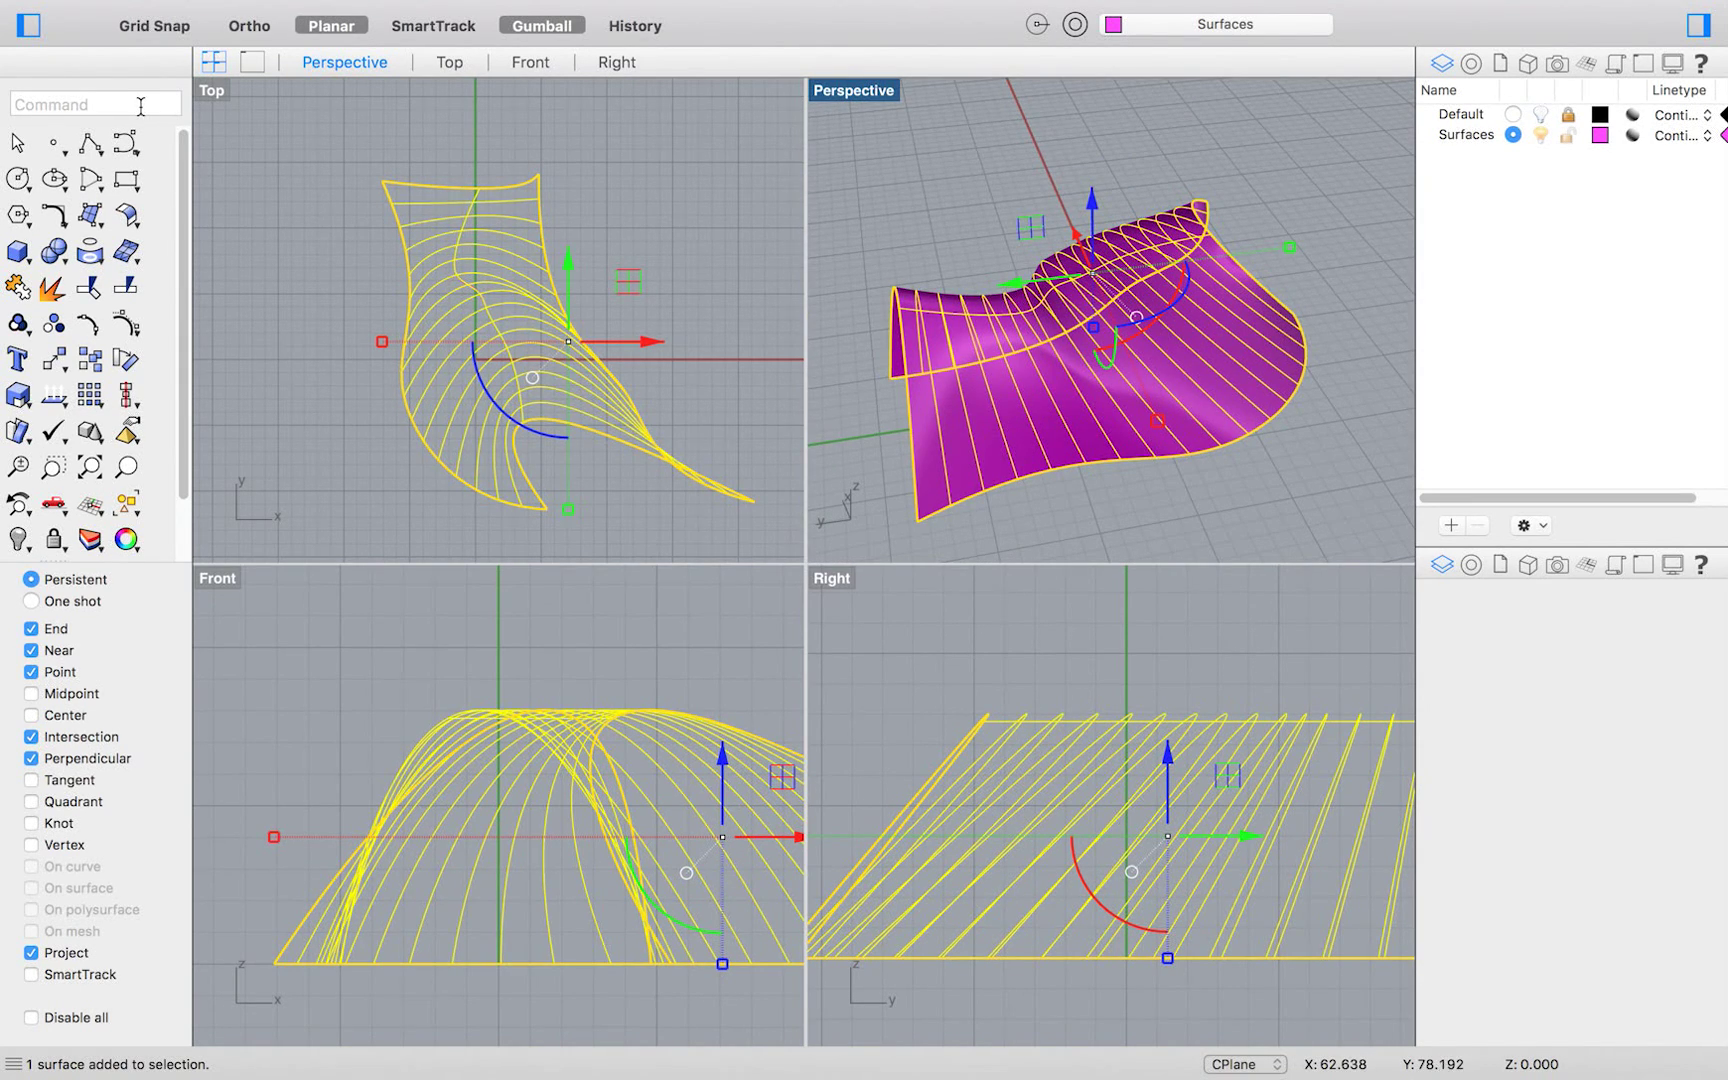
# - Turn on the surface's control points with PointsOn and pull the end points outward and upward
pyautogui.write('point')
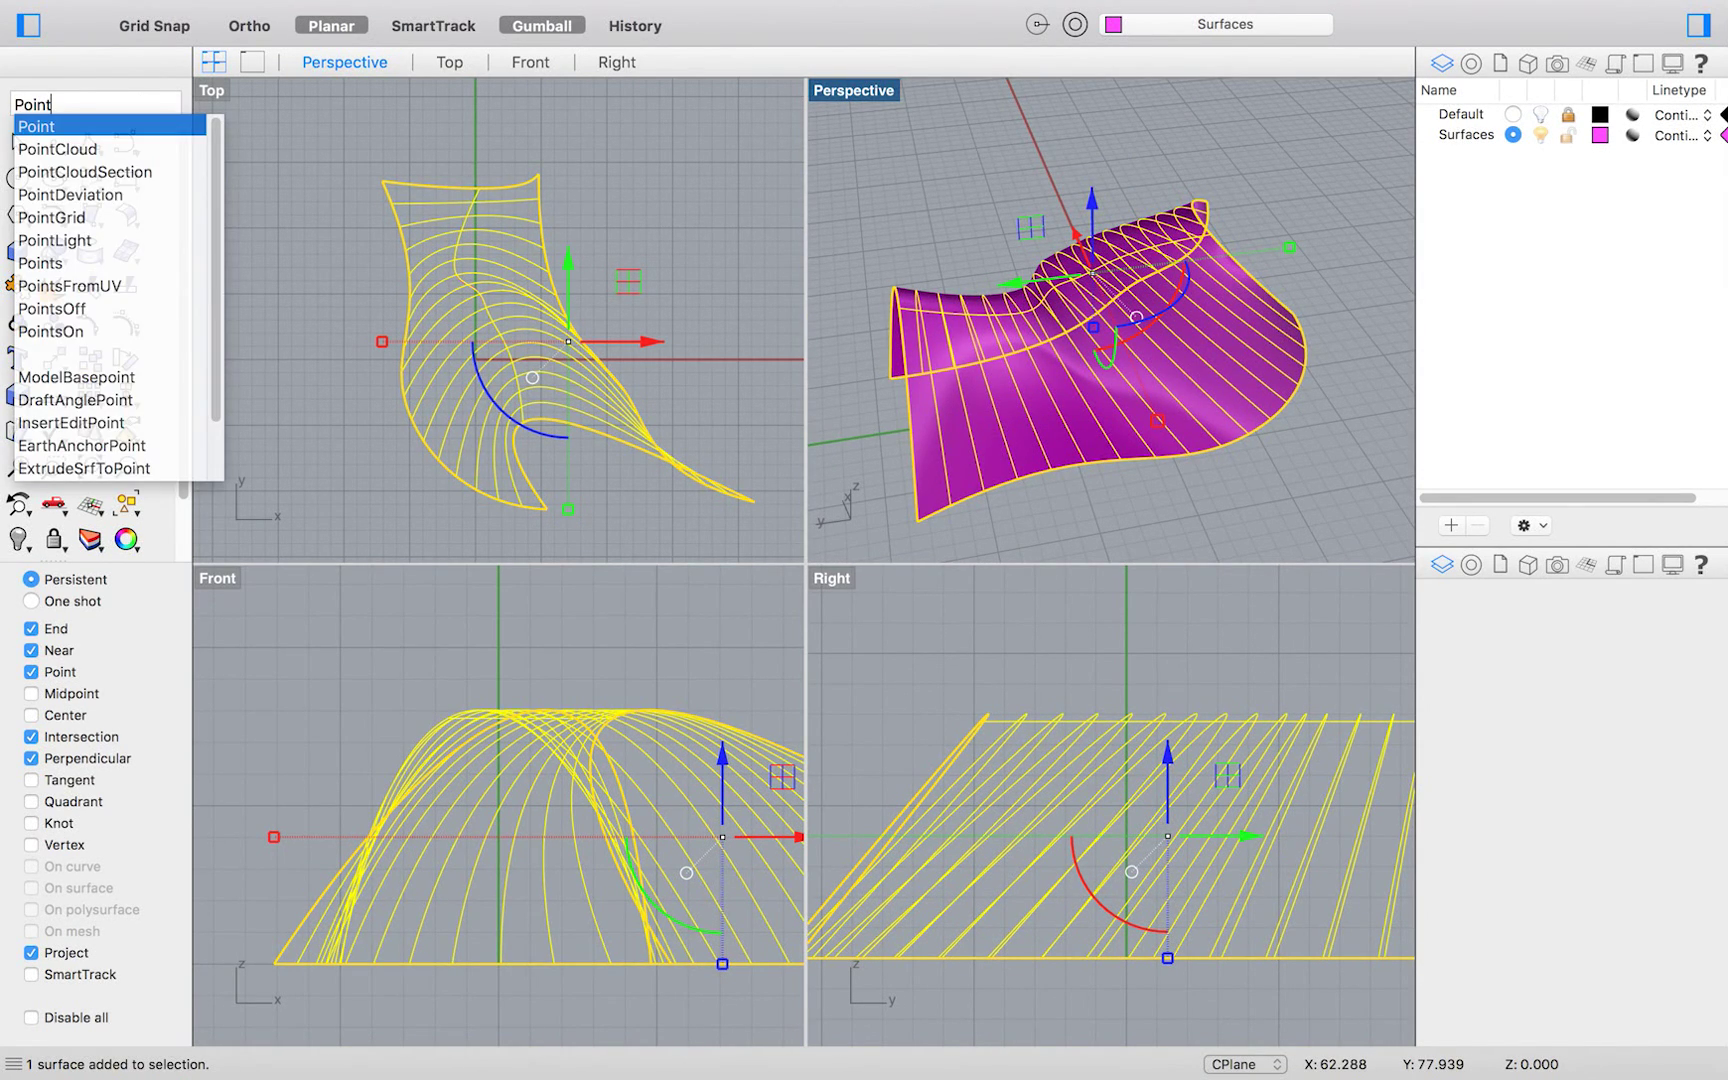
pyautogui.write('sOn')
pyautogui.press('Return')
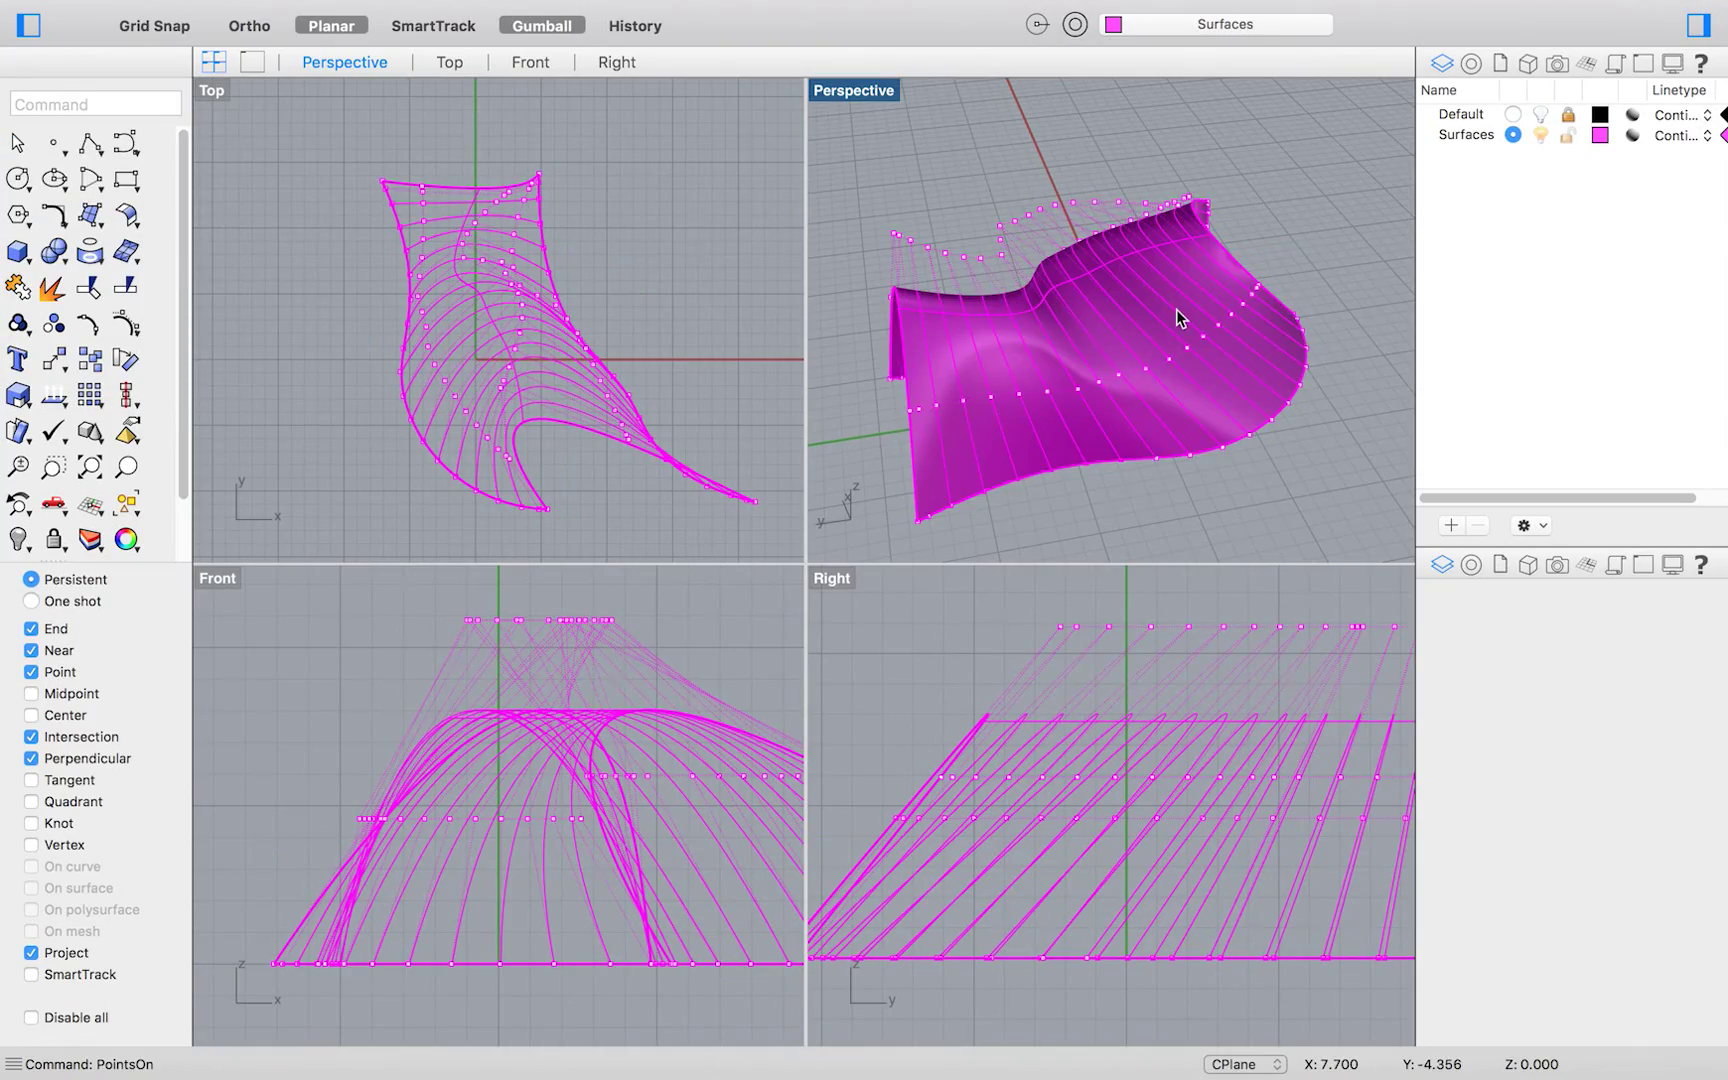
pyautogui.moveTo(1177, 312); pyautogui.dragTo(1196, 314, button='right')
pyautogui.moveTo(1008, 243); pyautogui.dragTo(960, 219)
pyautogui.click(1220, 256)
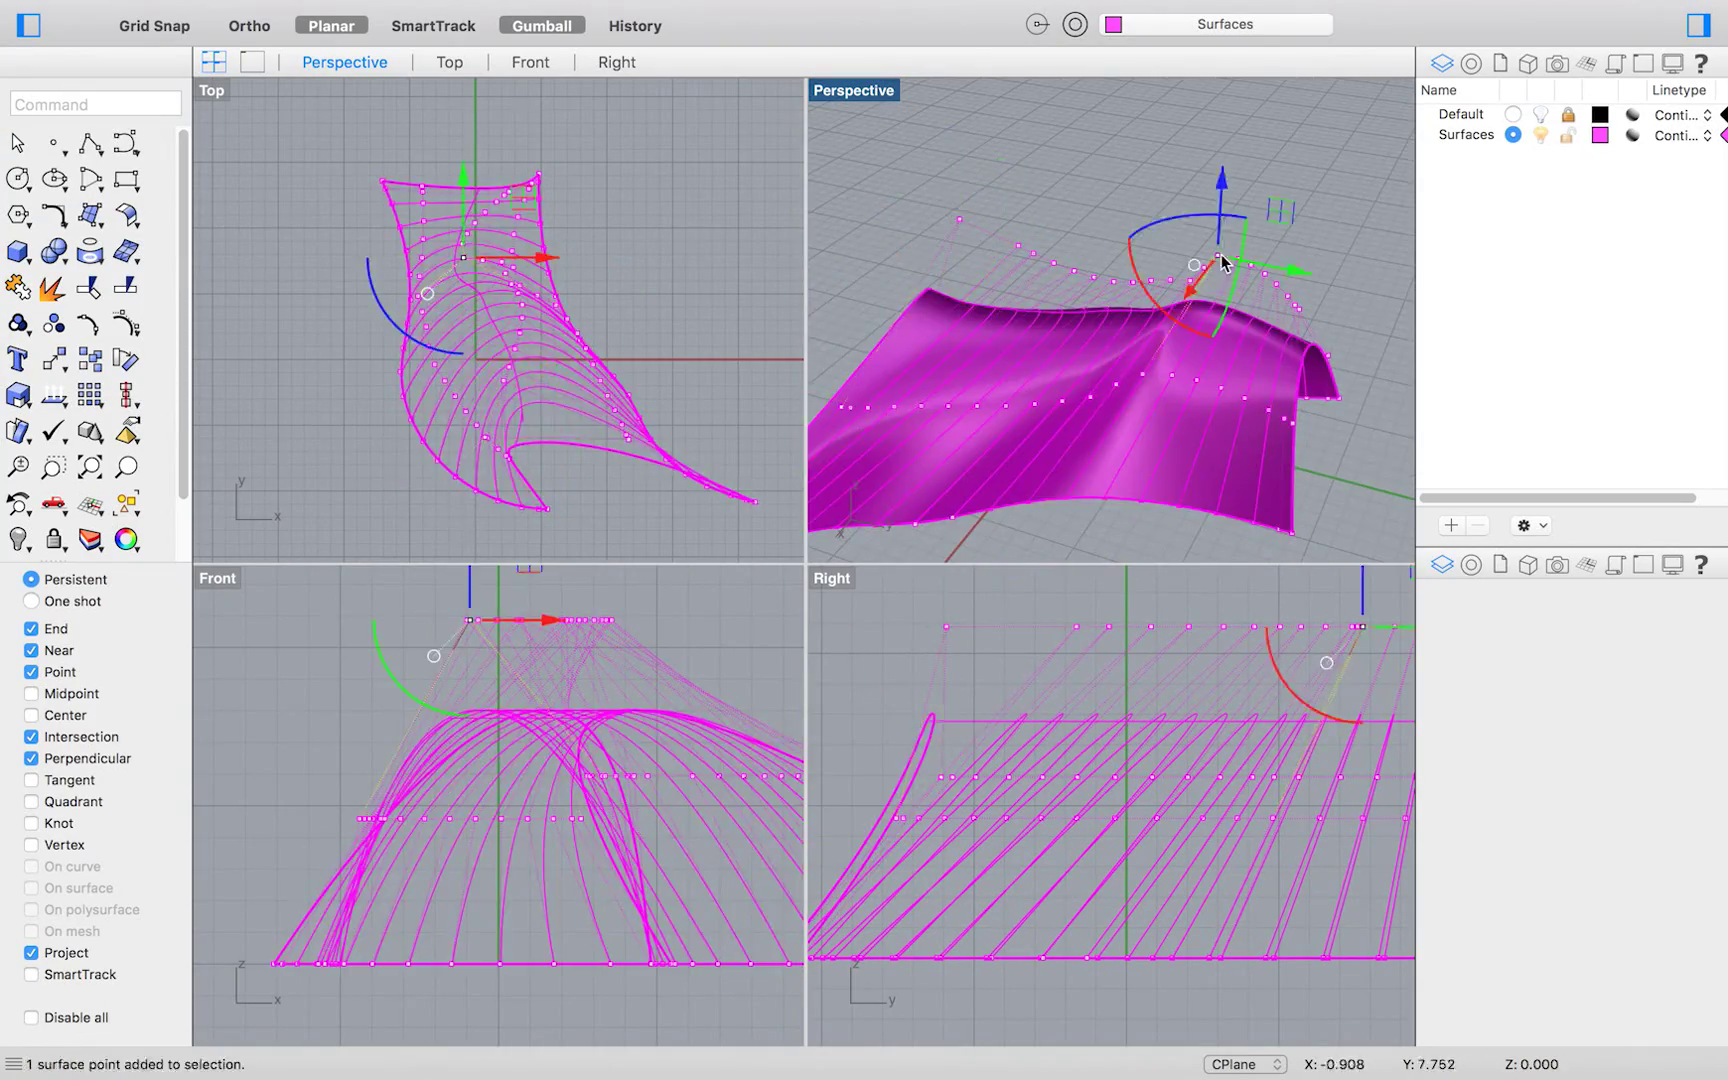
pyautogui.moveTo(1220, 258); pyautogui.dragTo(1226, 196)
pyautogui.moveTo(1124, 343); pyautogui.dragTo(1124, 351, button='right')
pyautogui.click(1174, 122)
pyautogui.moveTo(1176, 122); pyautogui.dragTo(1182, 112, button='right')
# - Shift another control point along y and x, then raise a different point
pyautogui.moveTo(1184, 95); pyautogui.dragTo(1183, 62)
pyautogui.moveTo(1120, 260); pyautogui.dragTo(1110, 268, button='right')
pyautogui.click(1155, 300)
pyautogui.moveTo(1083, 287); pyautogui.dragTo(1104, 289)
pyautogui.moveTo(1203, 260); pyautogui.dragTo(1175, 302)
pyautogui.moveTo(1130, 430); pyautogui.dragTo(1103, 297, button='right')
pyautogui.click(943, 287)
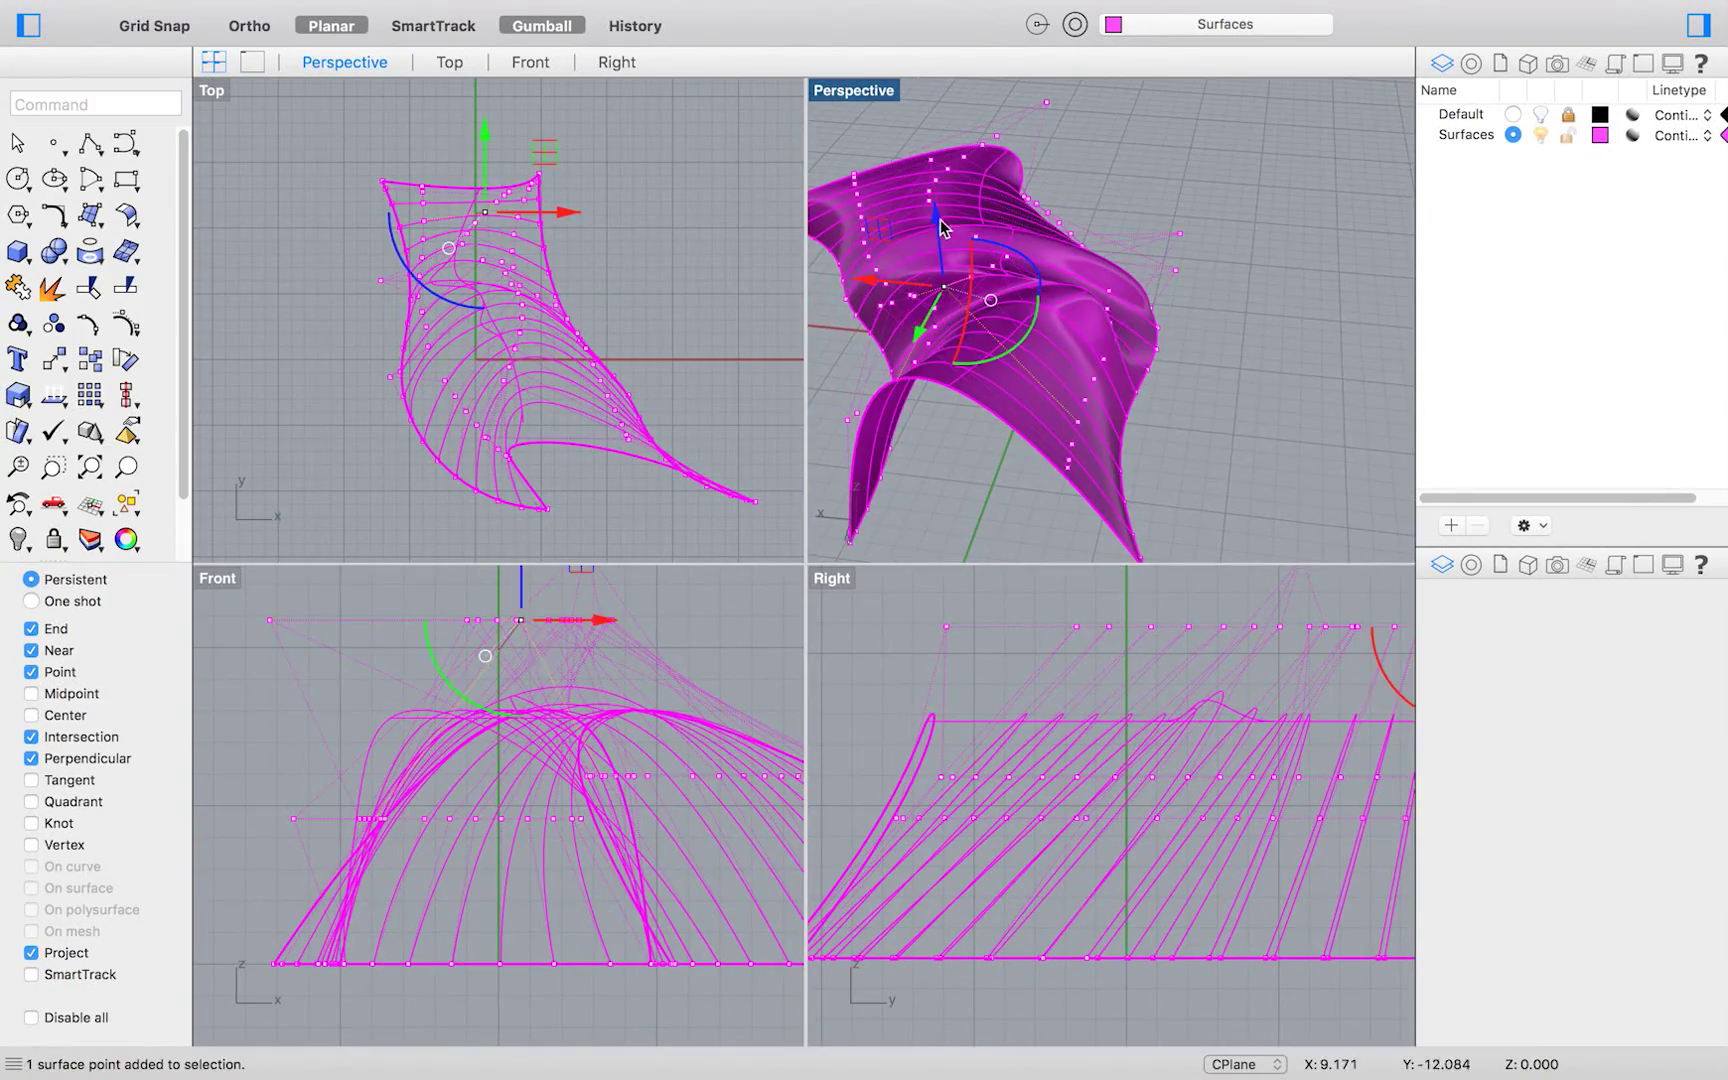
pyautogui.moveTo(941, 226); pyautogui.dragTo(938, 172)
# - Move two more control points along the x direction from other viewing angles
pyautogui.moveTo(1325, 385); pyautogui.dragTo(1238, 397, button='right')
pyautogui.click(962, 372)
pyautogui.moveTo(922, 350); pyautogui.dragTo(951, 367)
pyautogui.moveTo(1000, 480); pyautogui.dragTo(1075, 445, button='right')
pyautogui.click(1017, 379)
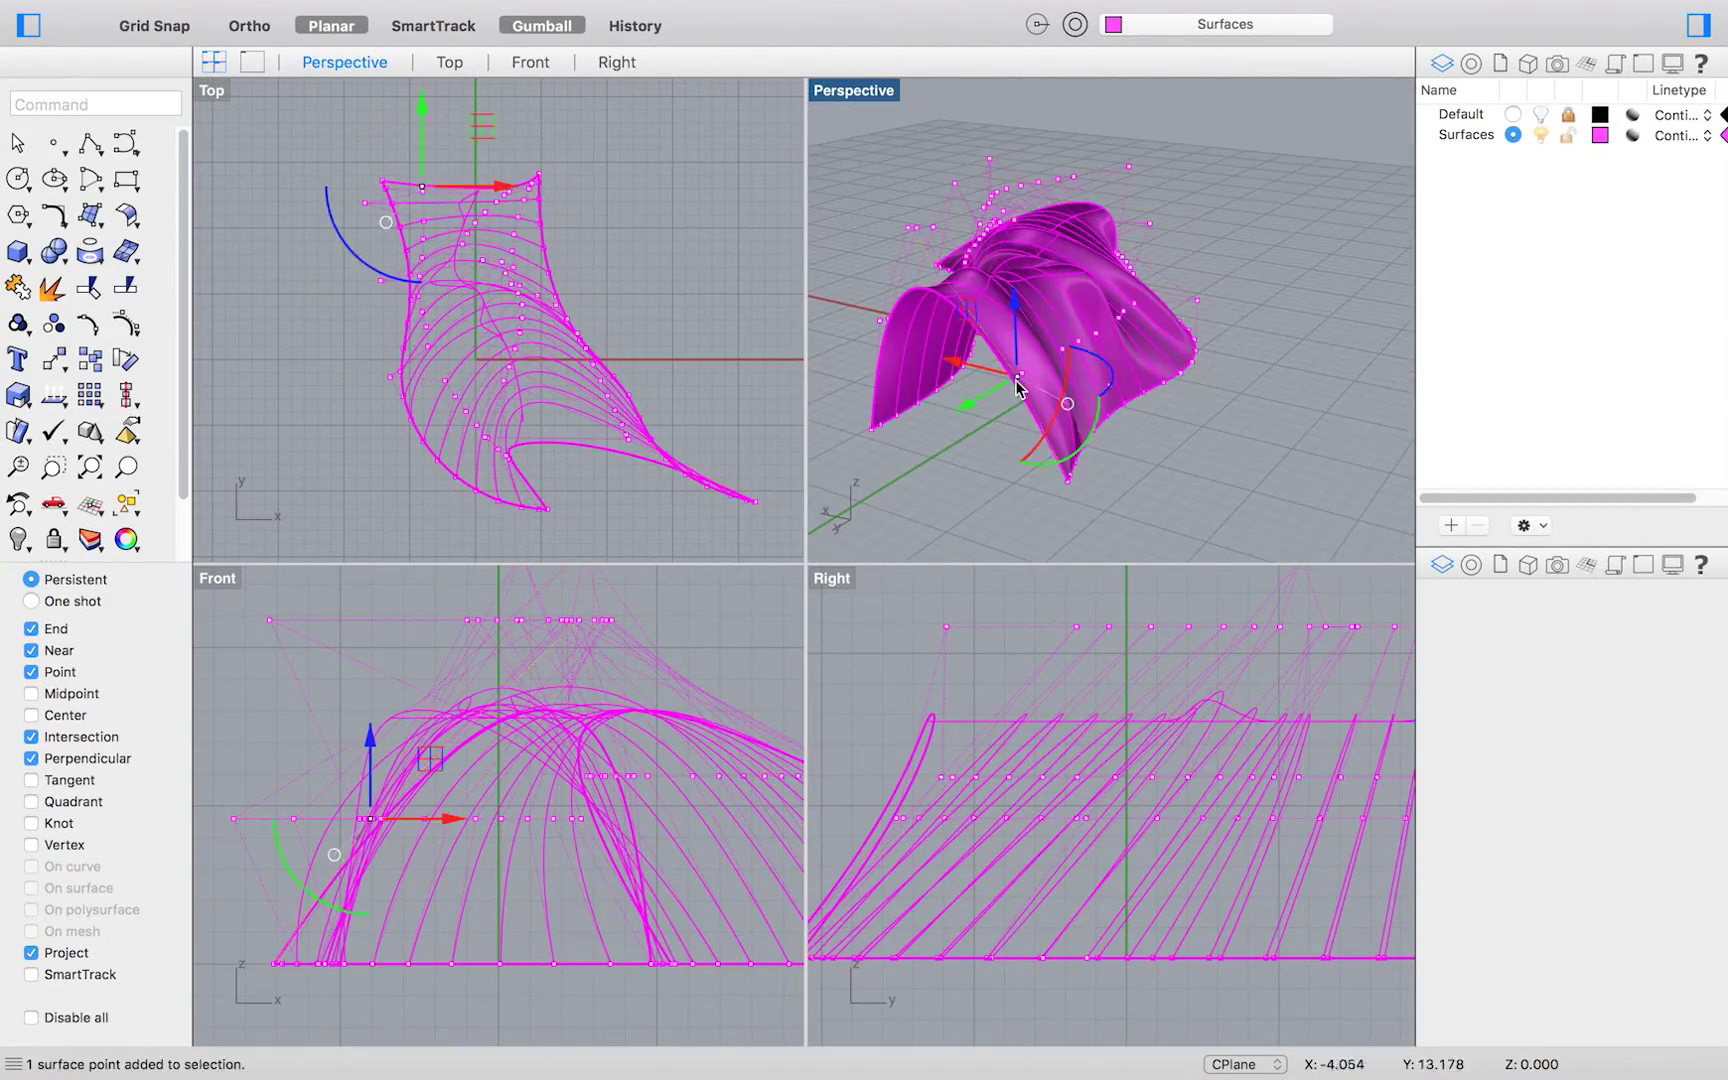
pyautogui.moveTo(950, 361); pyautogui.dragTo(862, 336)
pyautogui.click(1036, 516)
pyautogui.moveTo(1036, 518); pyautogui.dragTo(867, 339, button='right')
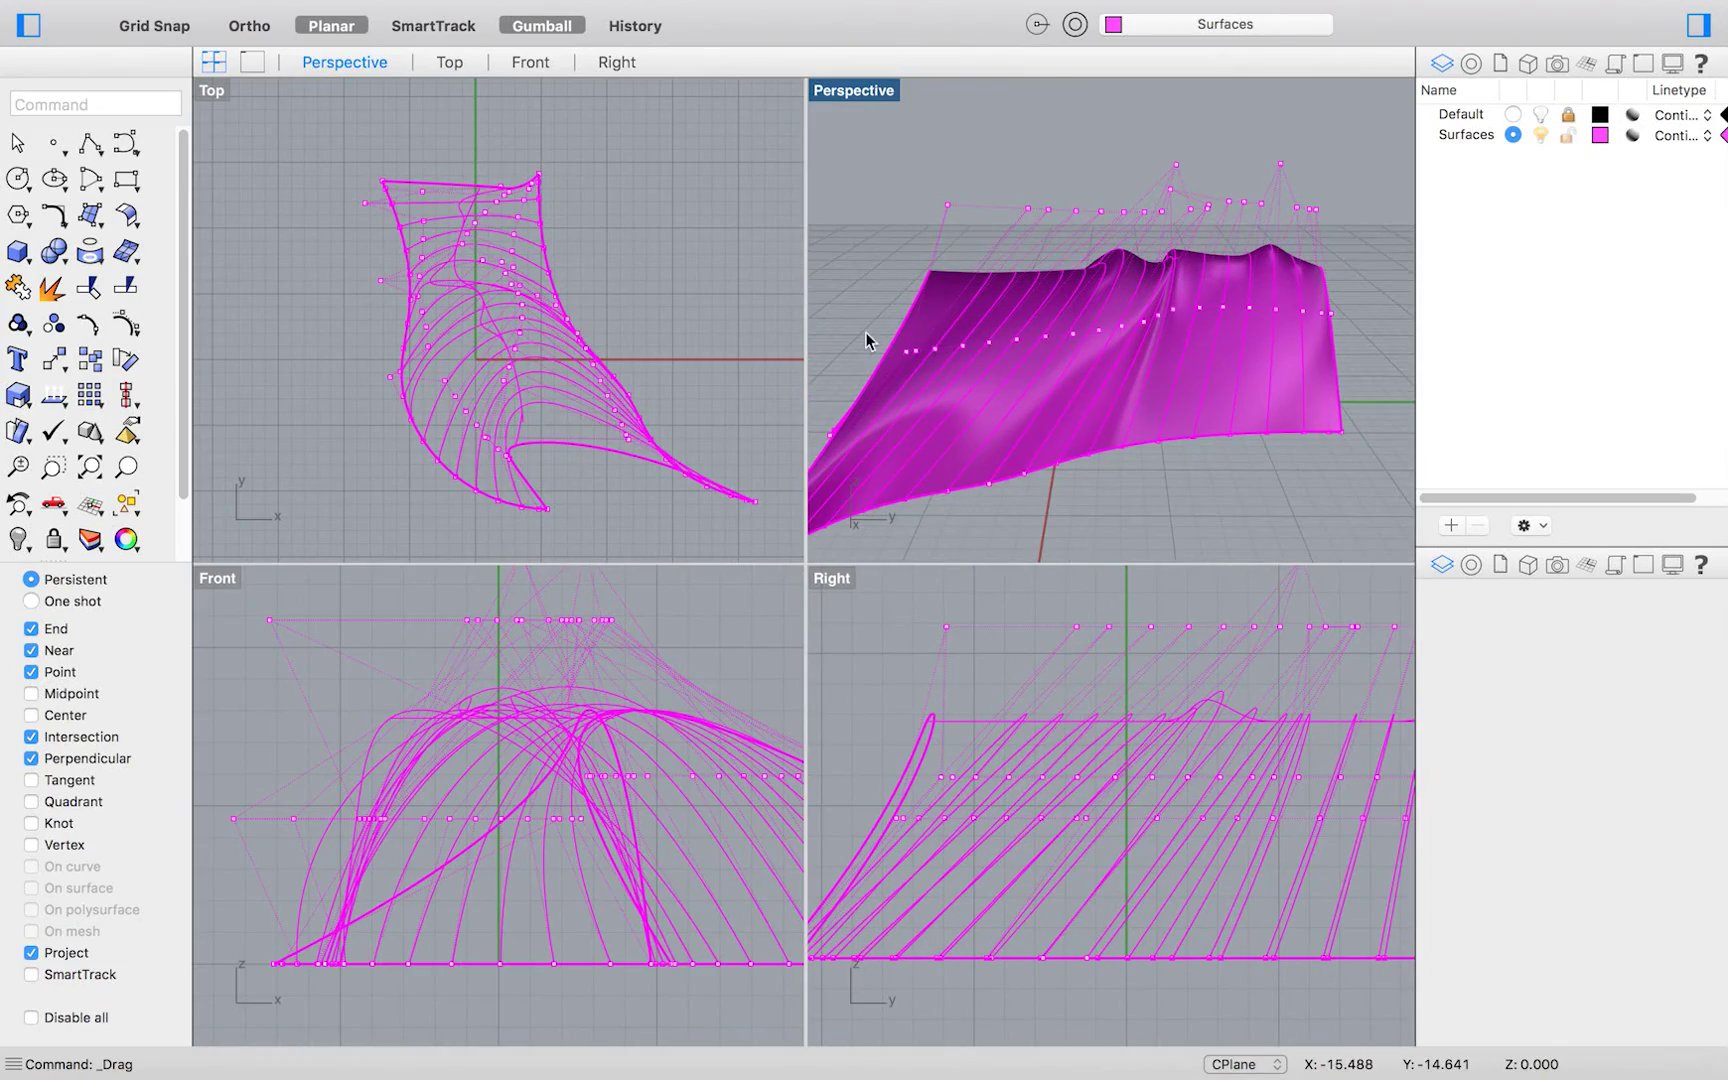
# - Window-select seven control points and move them together along y
pyautogui.moveTo(866, 334)
pyautogui.mouseDown()
pyautogui.moveTo(1035, 380)
pyautogui.moveTo(864, 363)
pyautogui.mouseUp()
pyautogui.click(1176, 460)
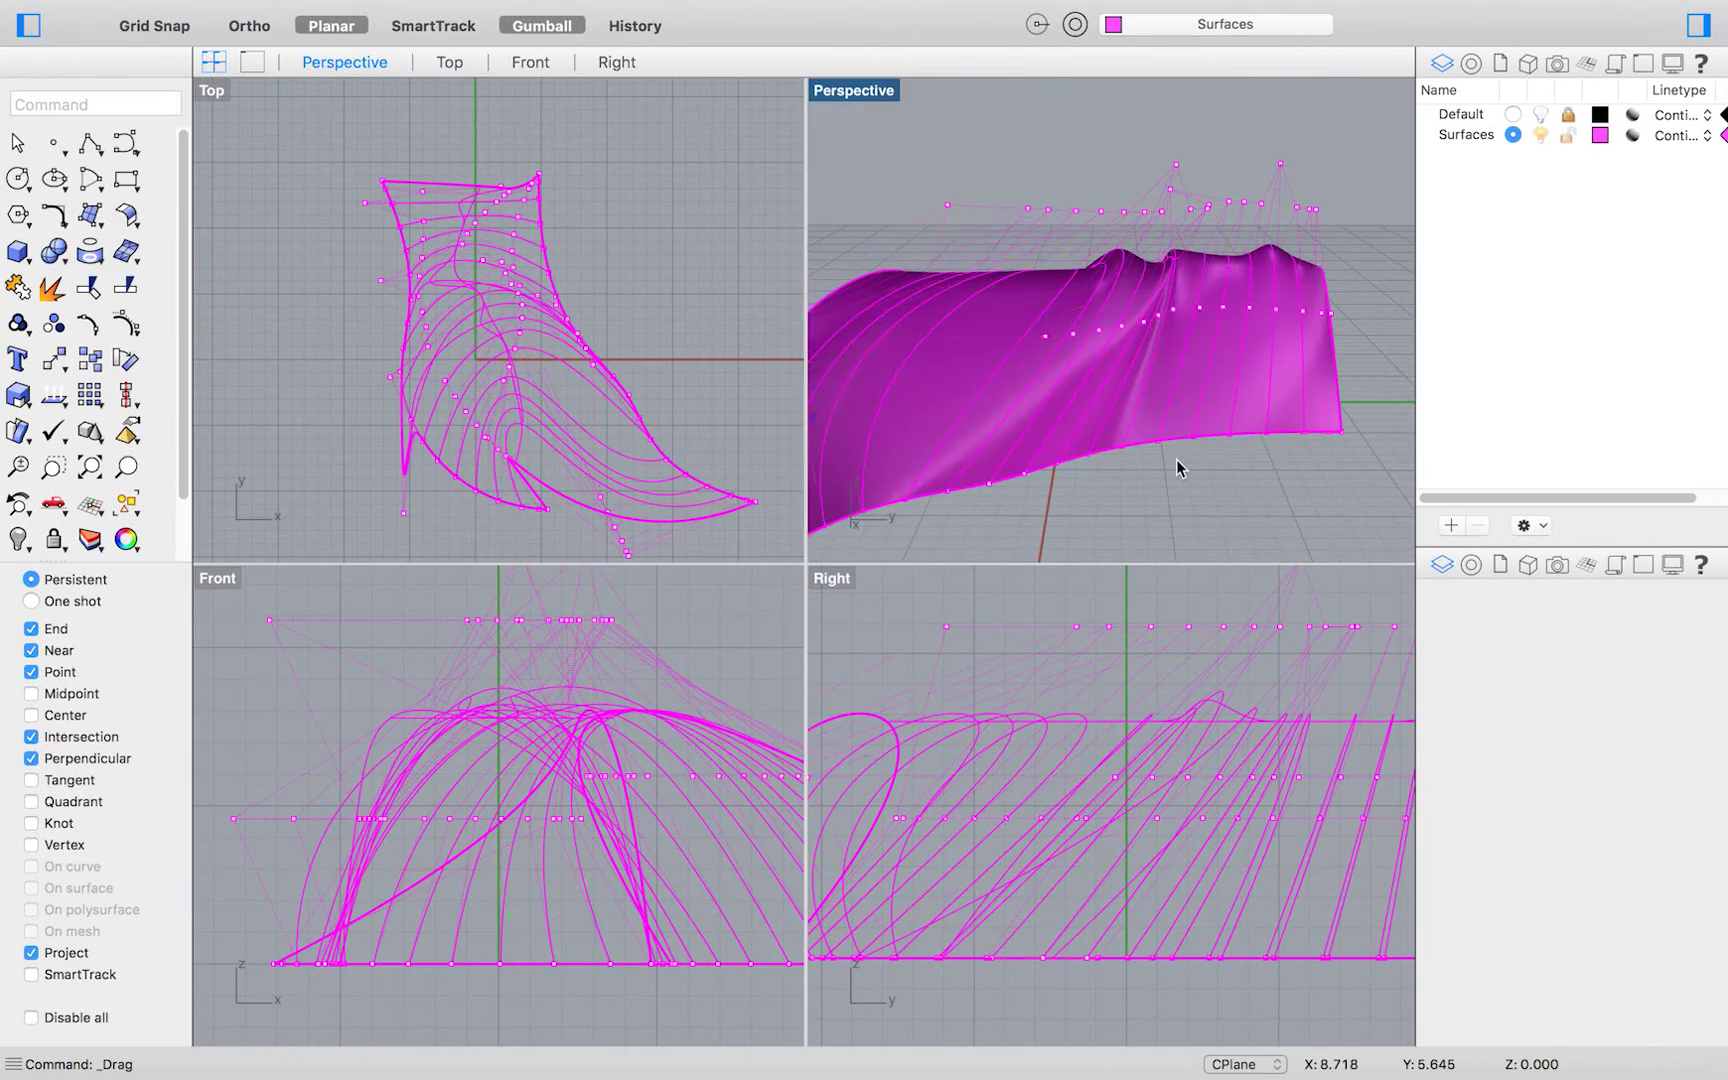
pyautogui.moveTo(1176, 460); pyautogui.dragTo(1215, 408, button='right')
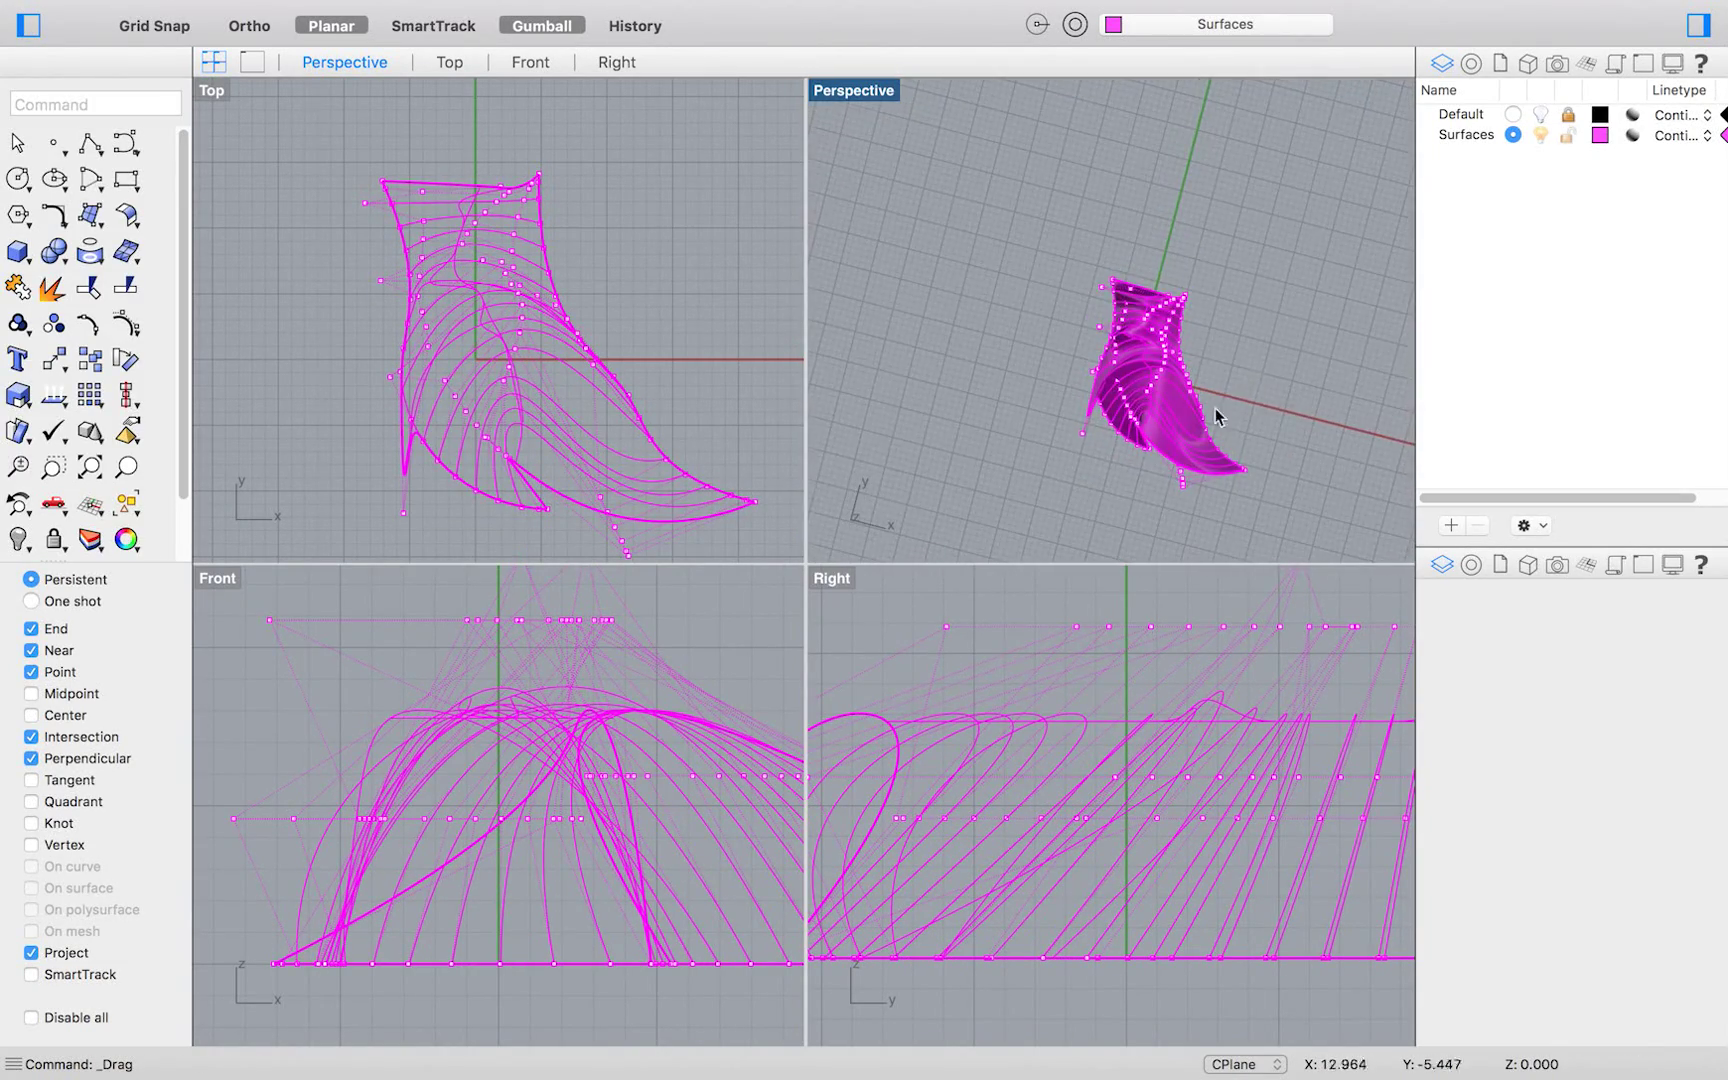
# - Delete the boot's points and the wedge surface, then undo the deletions and clear the selection
pyautogui.moveTo(1282, 423); pyautogui.dragTo(1056, 202)
pyautogui.press('Delete')
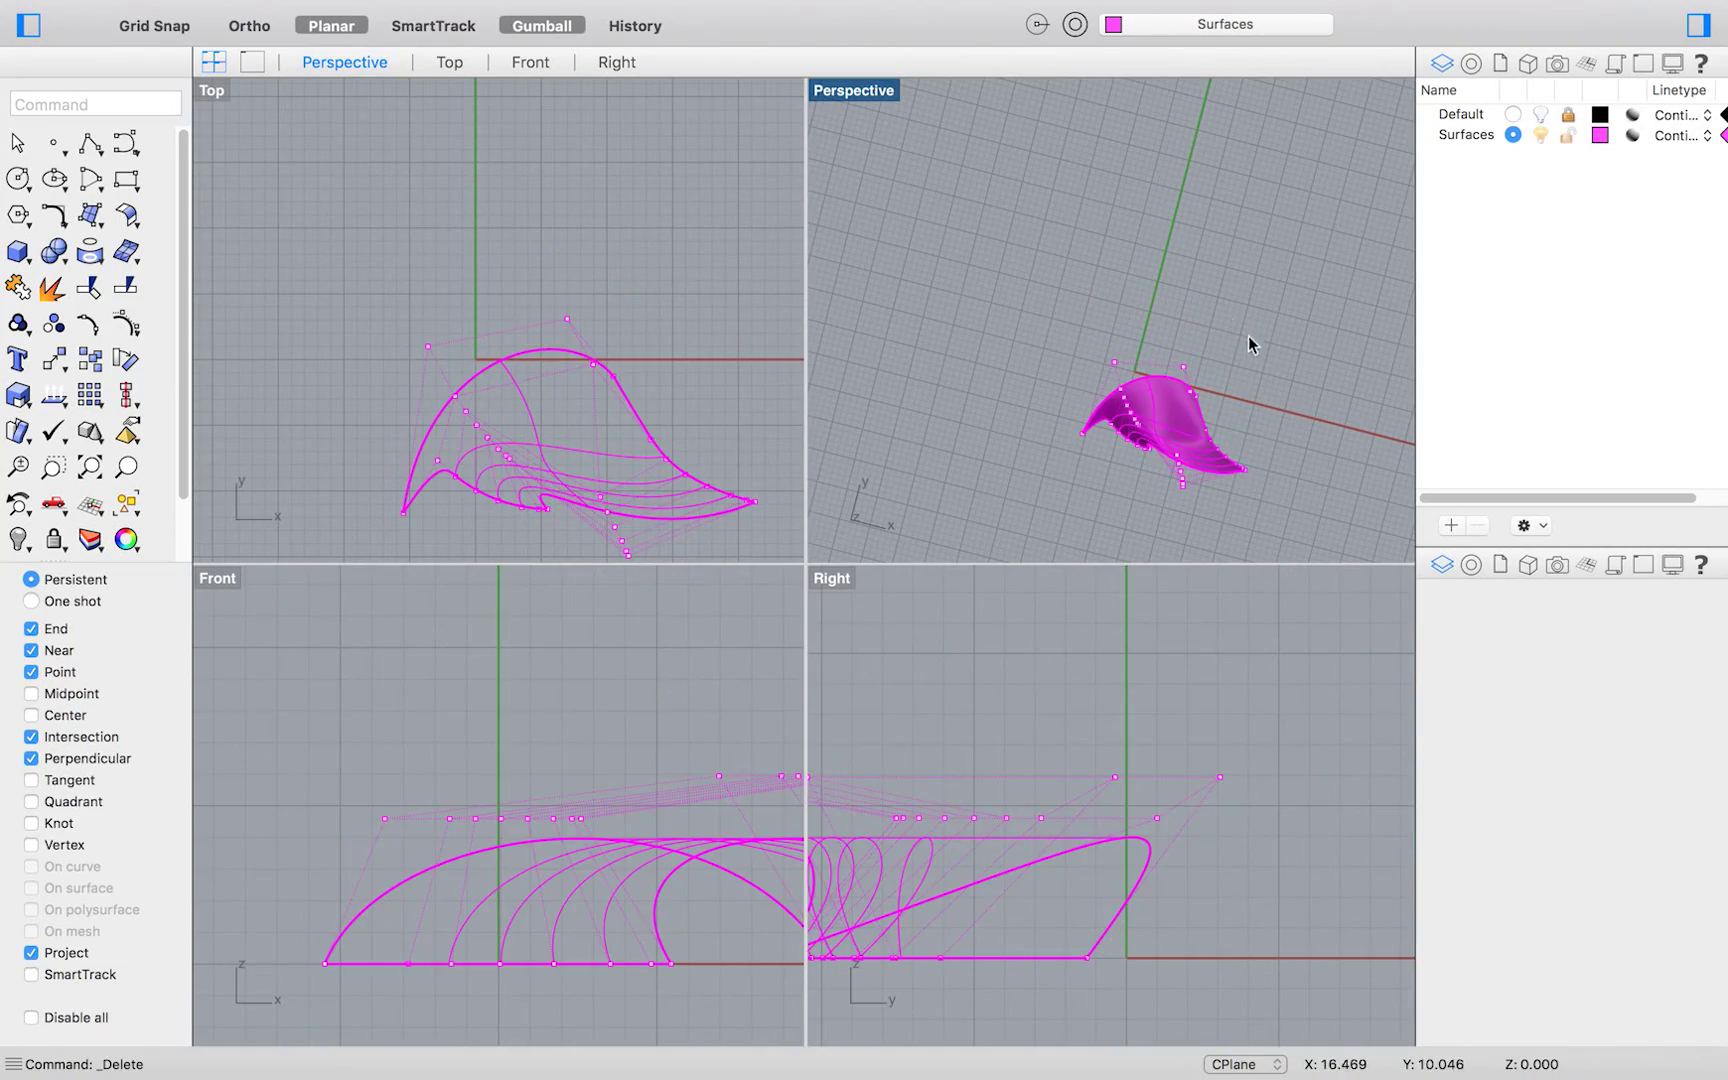
pyautogui.moveTo(1247, 335); pyautogui.dragTo(1044, 217)
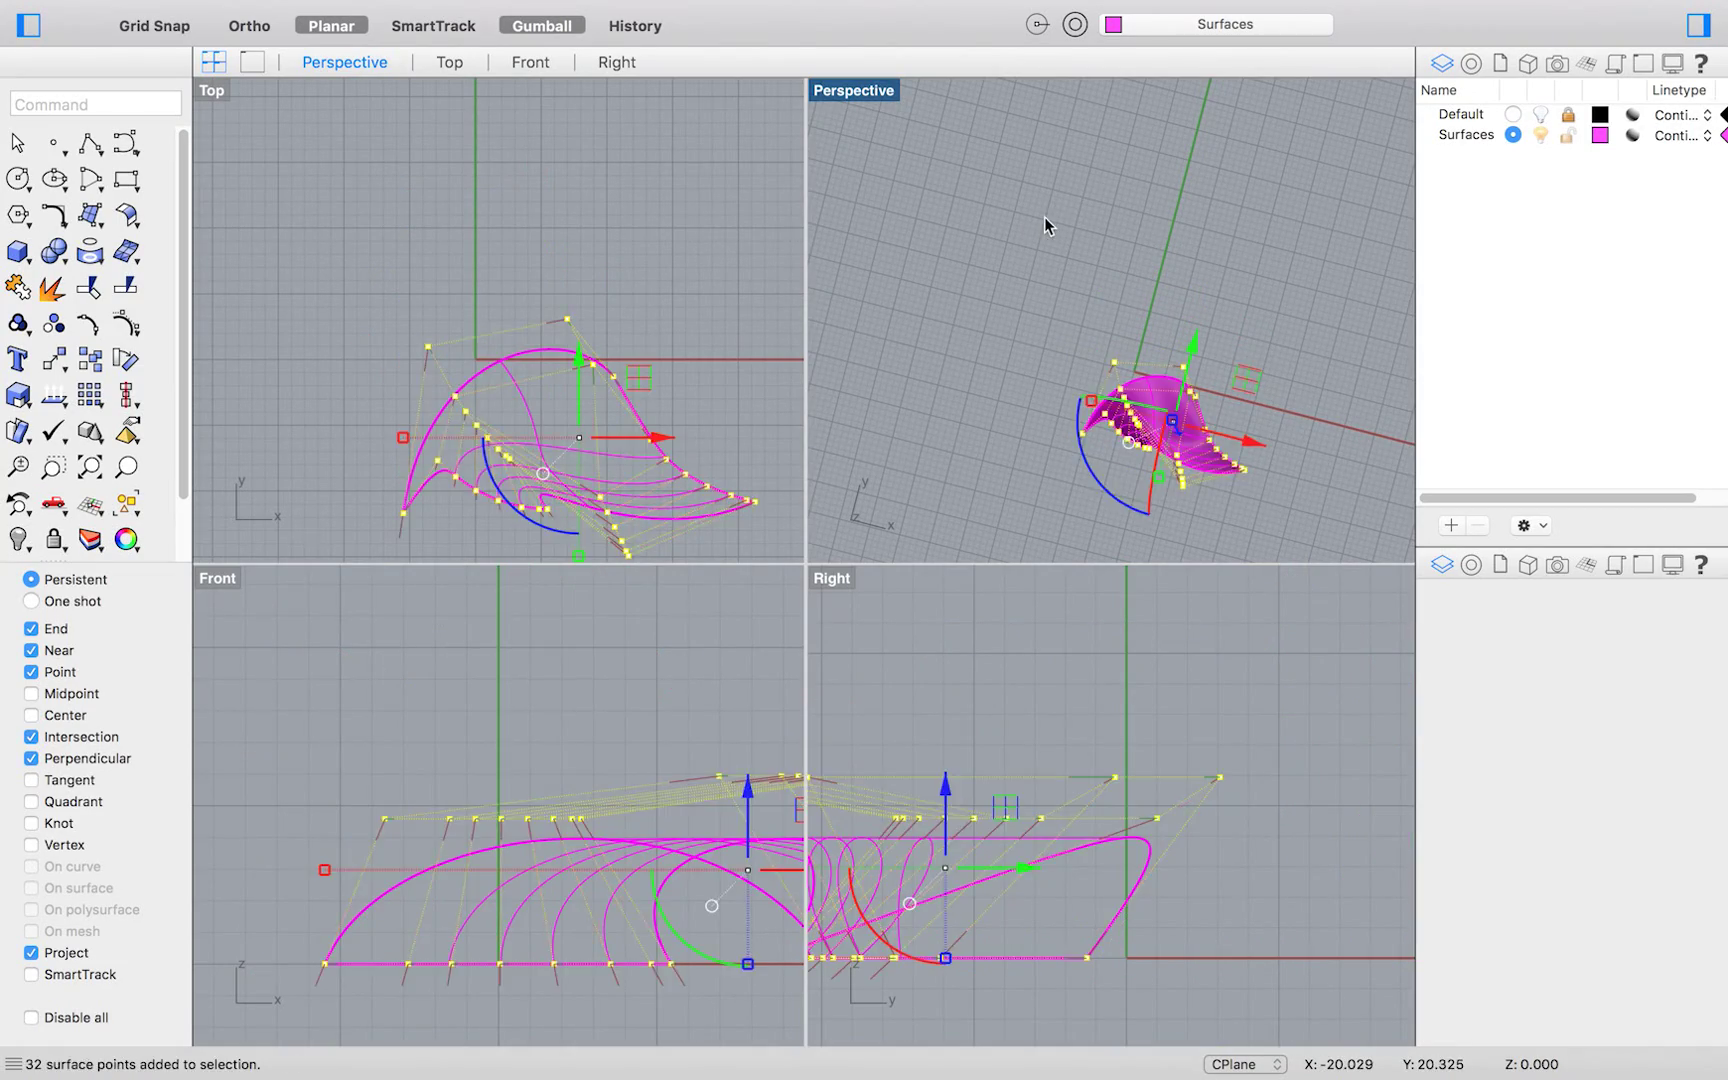
pyautogui.press('Delete')
pyautogui.press('super+z')
pyautogui.press('super+z')
pyautogui.click(1008, 388)
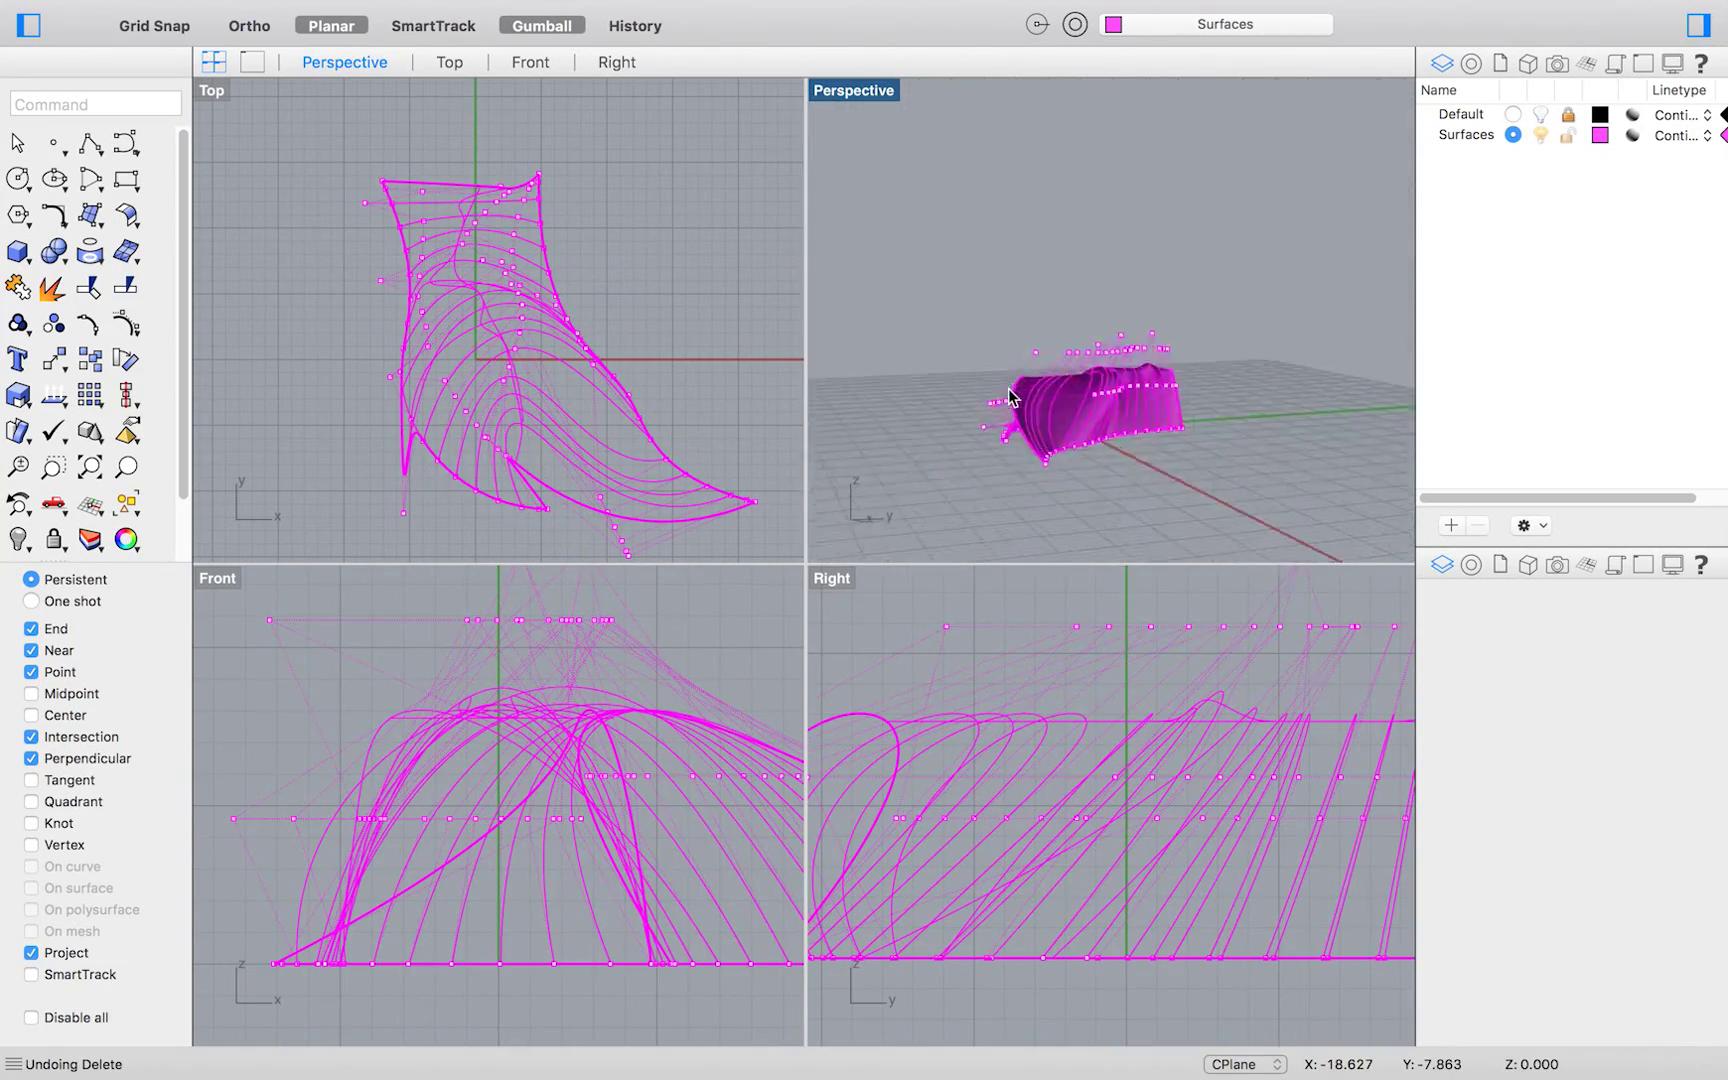